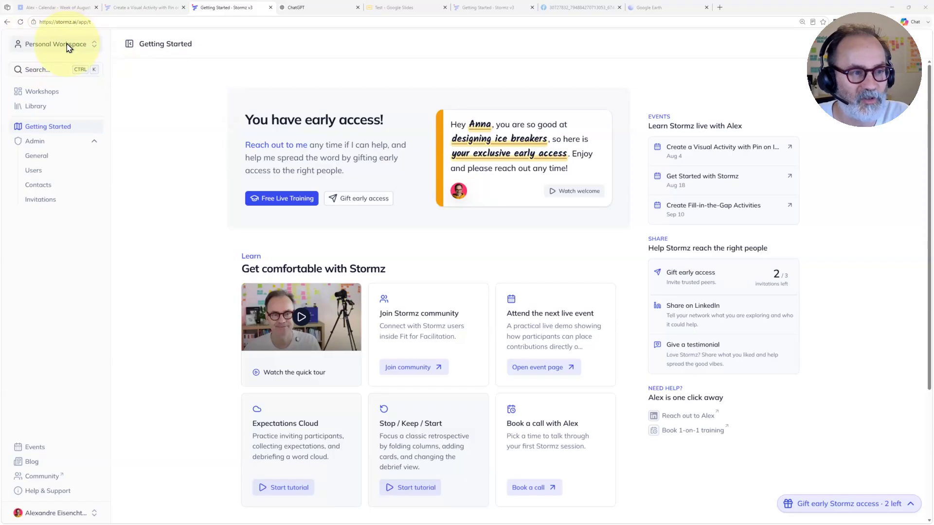
Step: Switch to the Training & Demos workspace and create a new workshop in it
{"action": "left_click", "coordinate": [94, 144]}
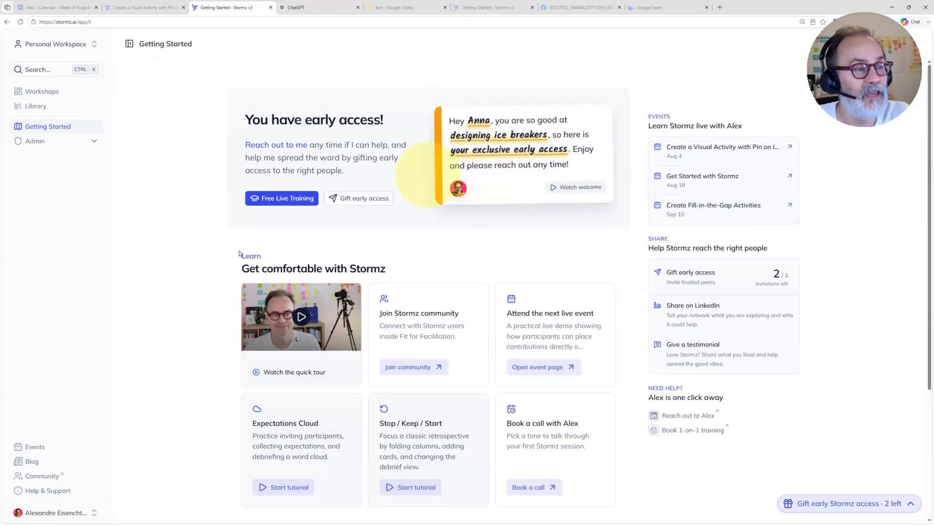
{"action": "left_click", "coordinate": [42, 48]}
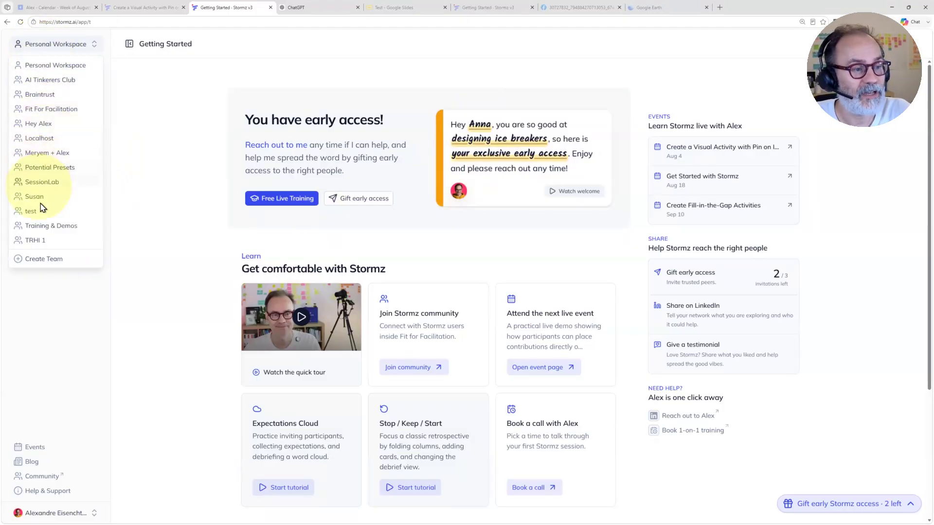
{"action": "left_click", "coordinate": [42, 226]}
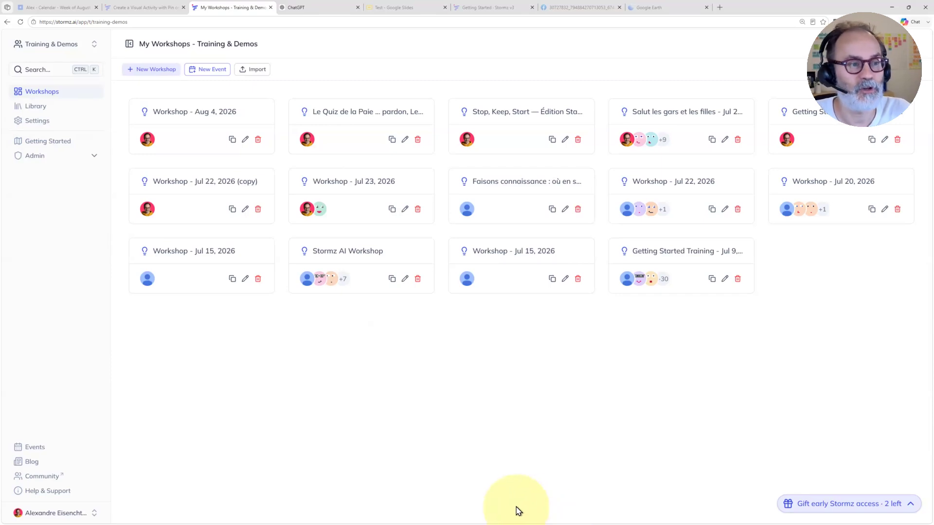
{"action": "left_click", "coordinate": [154, 70]}
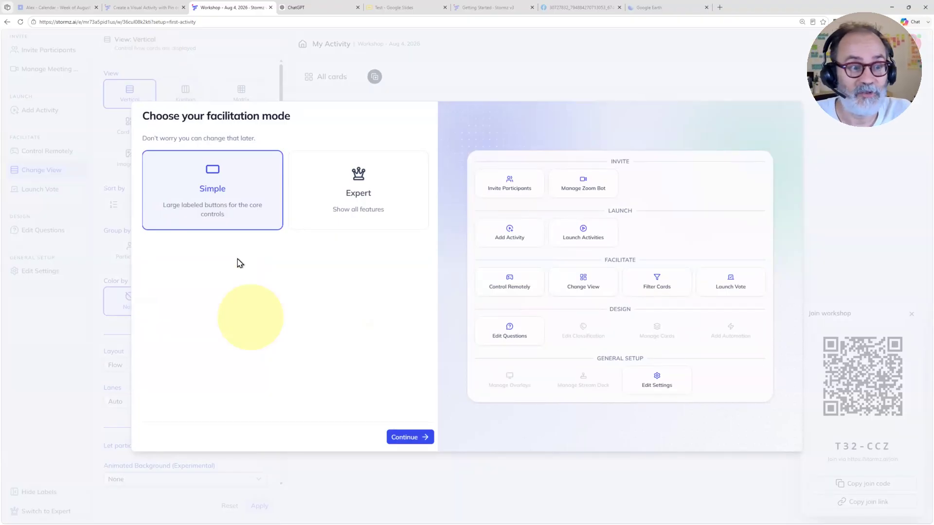
Step: Compare the Simple and Expert facilitation modes, and continue the workshop setup in Simple mode
{"action": "left_click", "coordinate": [358, 190]}
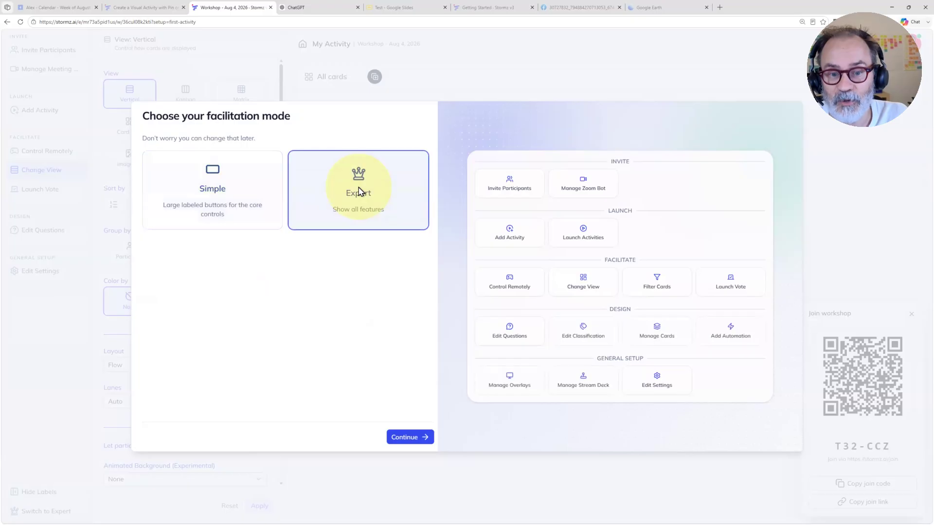
{"action": "left_click", "coordinate": [236, 193]}
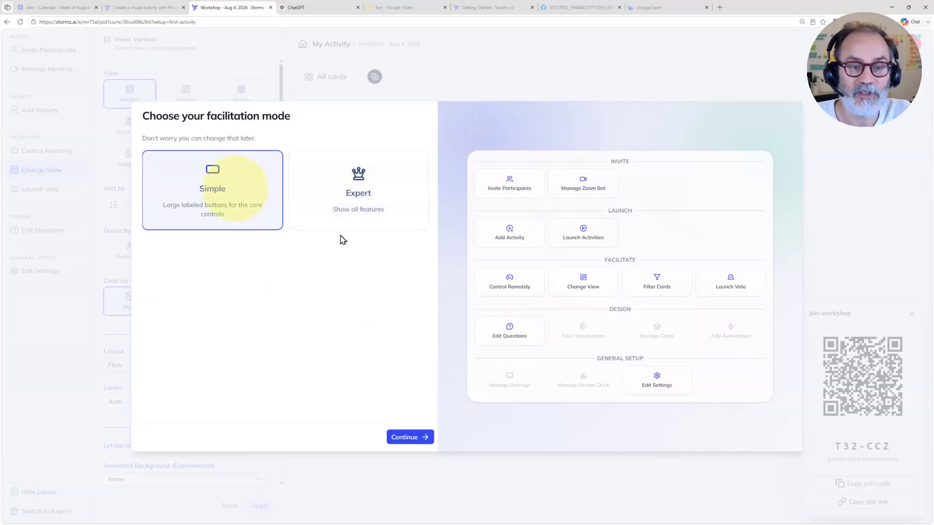
{"action": "left_click", "coordinate": [358, 216]}
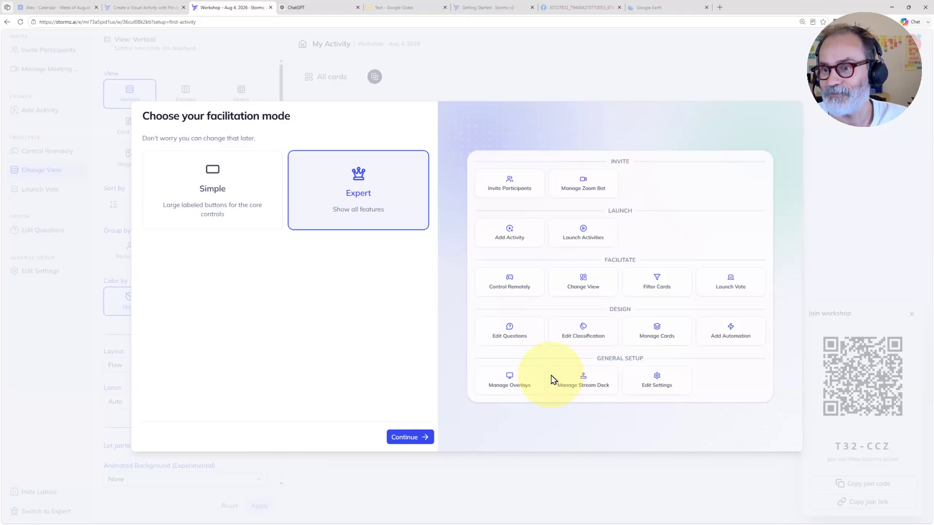
{"action": "left_click", "coordinate": [225, 211]}
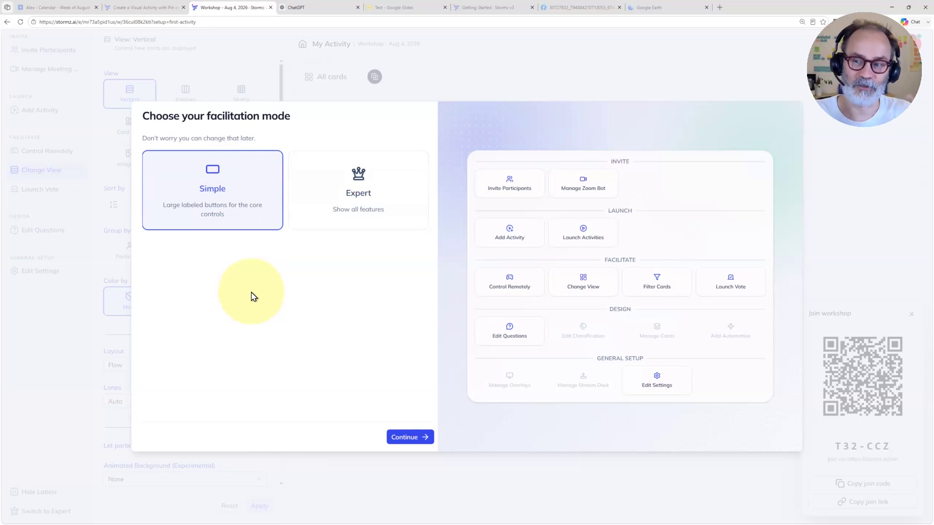
{"action": "left_click", "coordinate": [385, 227]}
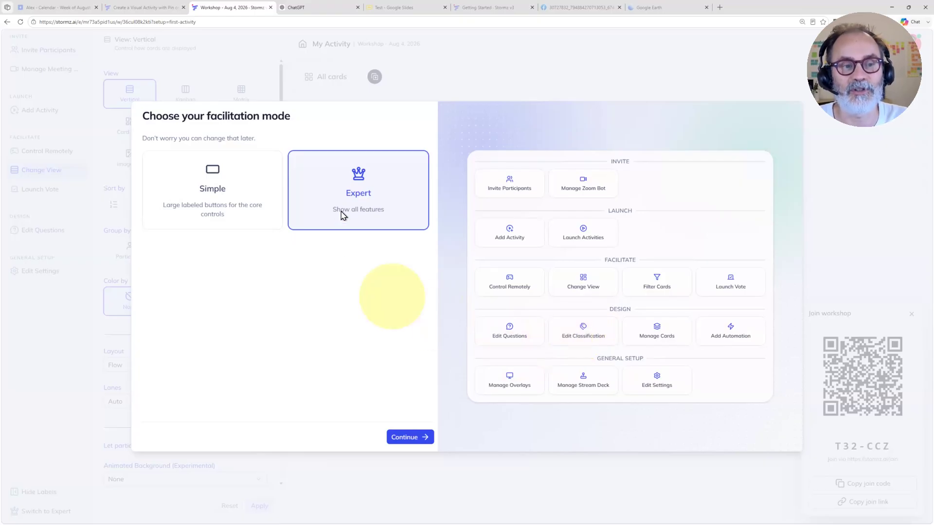
{"action": "left_click", "coordinate": [219, 191]}
{"action": "left_click", "coordinate": [408, 437]}
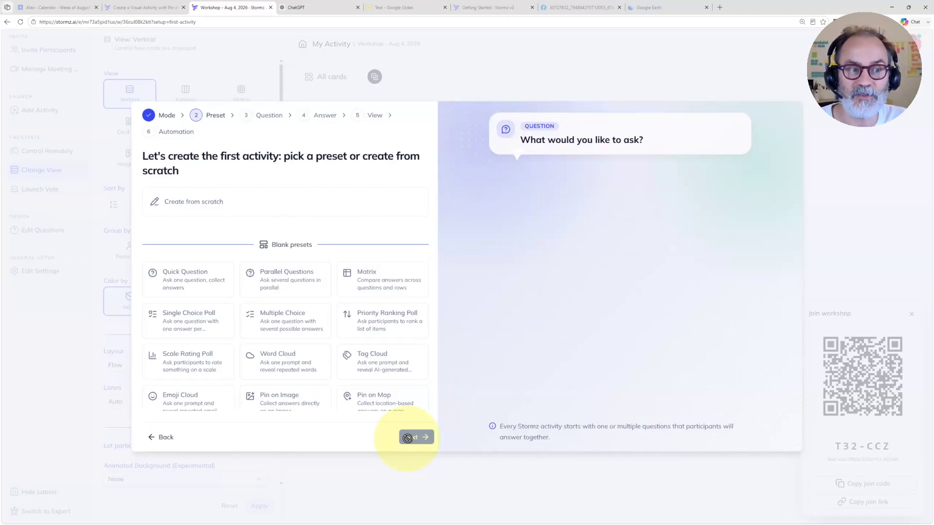
Step: Browse the activity presets and preview the blank Pin on Image preset
{"action": "left_click", "coordinate": [245, 270]}
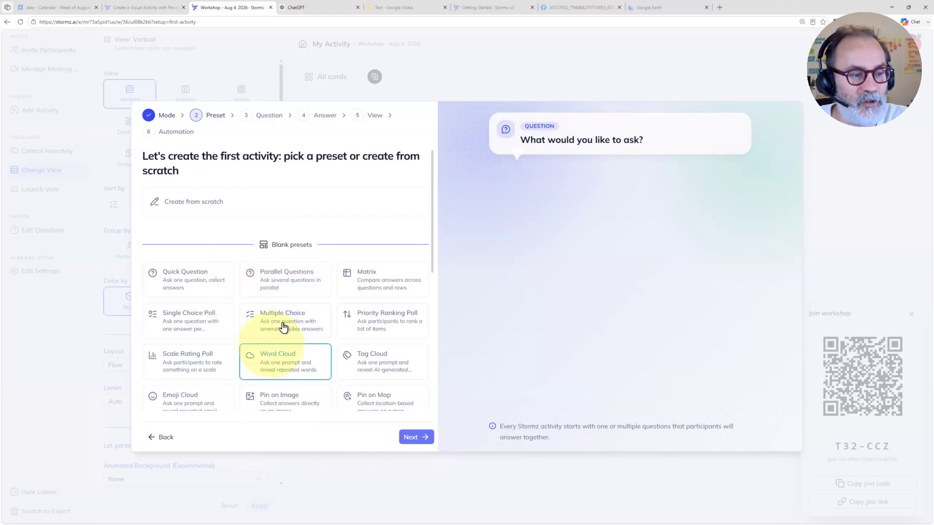
{"action": "scroll", "coordinate": [288, 324], "scroll_direction": "down", "scroll_amount": 2}
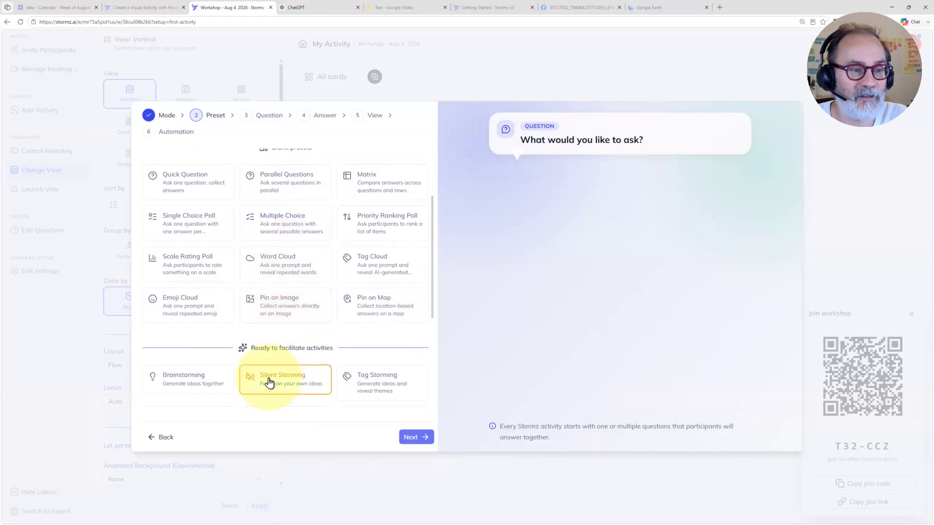
{"action": "scroll", "coordinate": [267, 374], "scroll_direction": "up", "scroll_amount": 1}
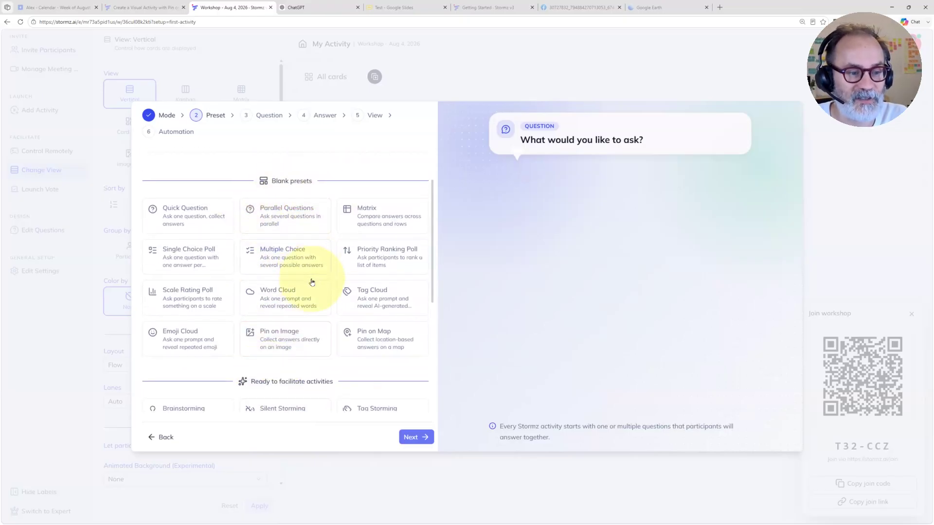
{"action": "scroll", "coordinate": [312, 282], "scroll_direction": "down", "scroll_amount": 1}
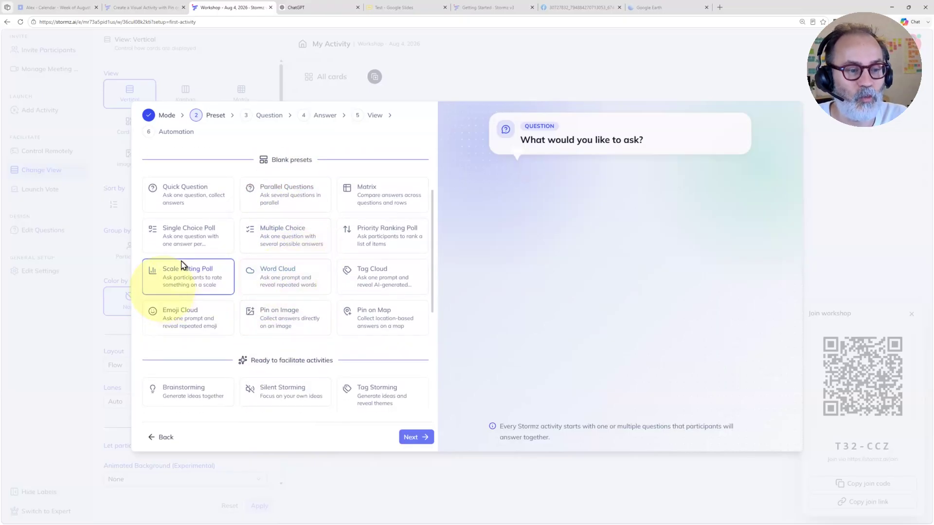
{"action": "left_click", "coordinate": [284, 323]}
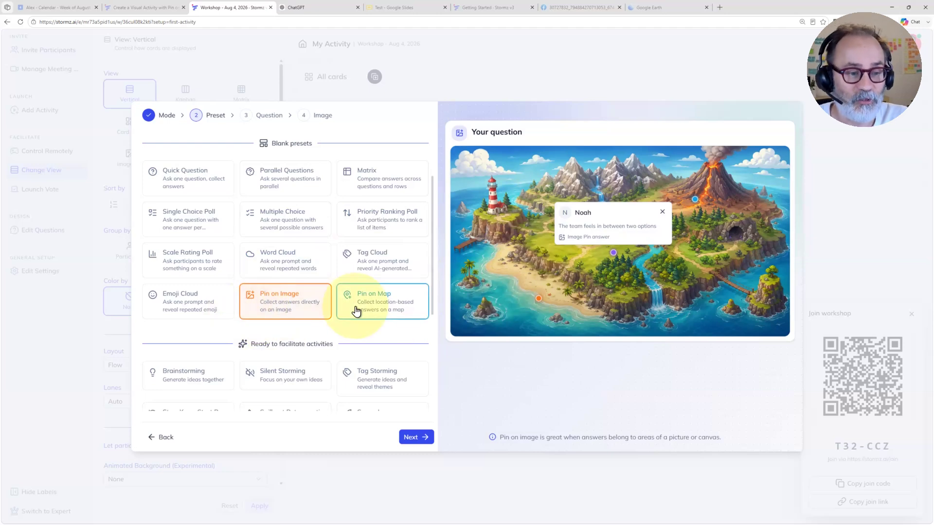
Step: Choose the ready-to-facilitate Mood Island preset and launch it immediately without customizing it
{"action": "scroll", "coordinate": [356, 311], "scroll_direction": "down", "scroll_amount": 3}
{"action": "scroll", "coordinate": [356, 311], "scroll_direction": "down", "scroll_amount": 1}
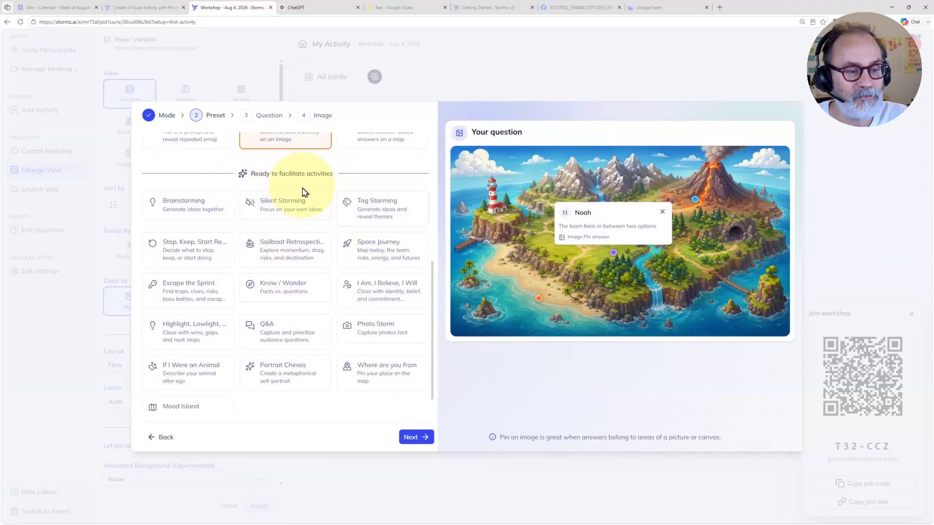
{"action": "scroll", "coordinate": [304, 189], "scroll_direction": "down", "scroll_amount": 1}
{"action": "left_click", "coordinate": [183, 392]}
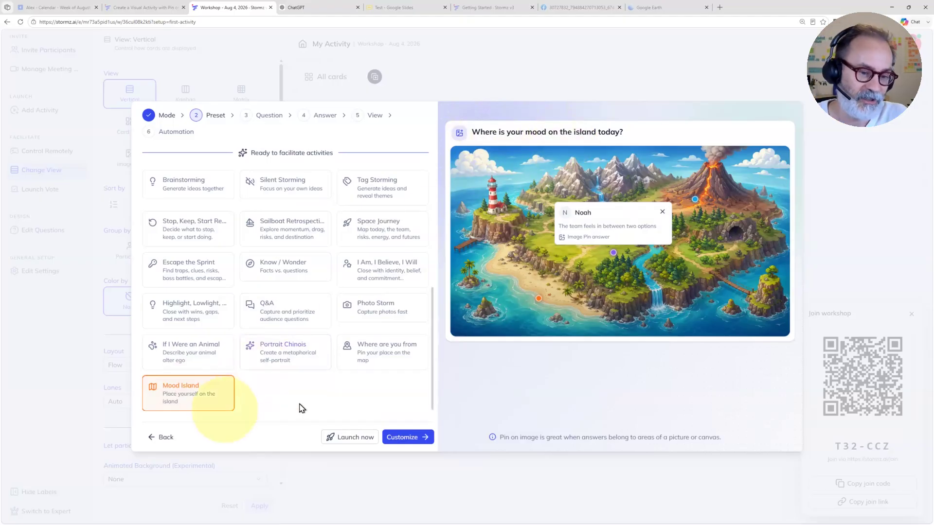
{"action": "left_click", "coordinate": [348, 441]}
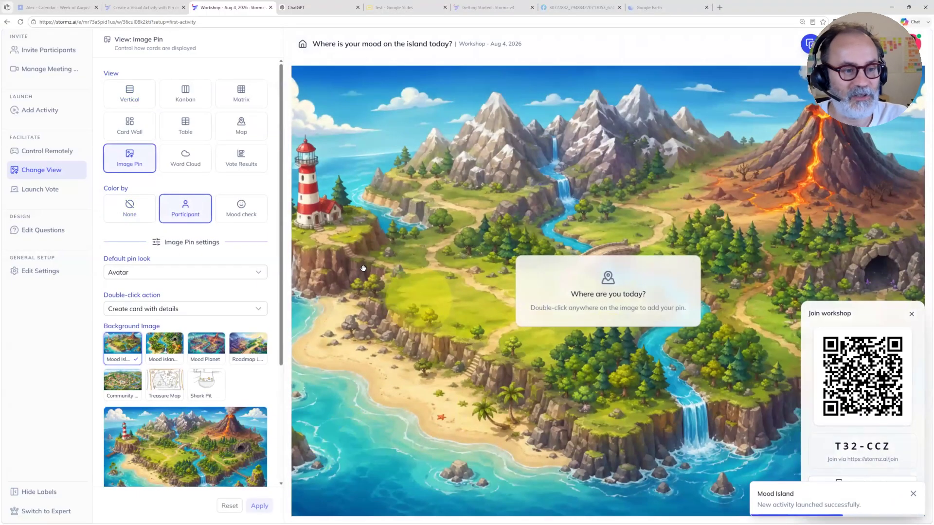
Step: Hide the view settings, then copy the workshop's join link and send it to everyone in the Zoom meeting chat
{"action": "left_click", "coordinate": [286, 226]}
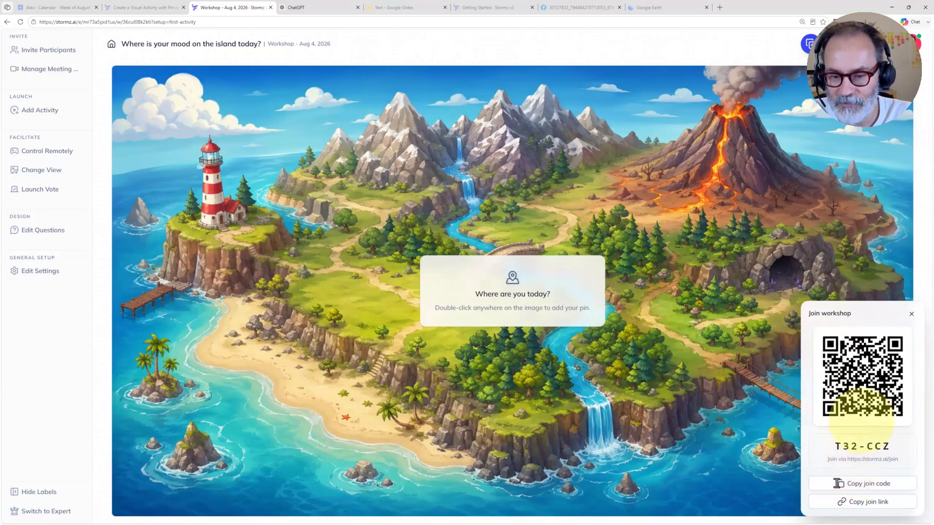
{"action": "left_click", "coordinate": [857, 507]}
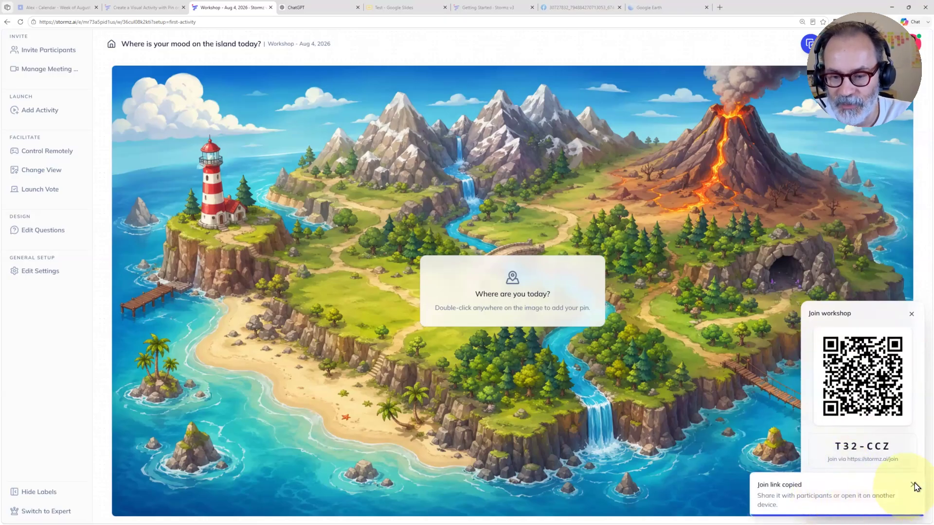
{"action": "left_click", "coordinate": [911, 314]}
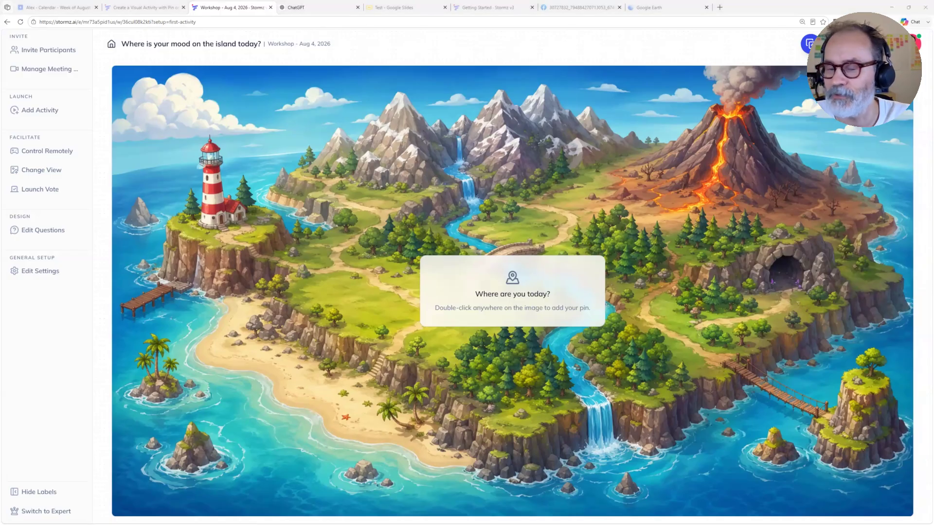
{"action": "key", "text": "alt+h"}
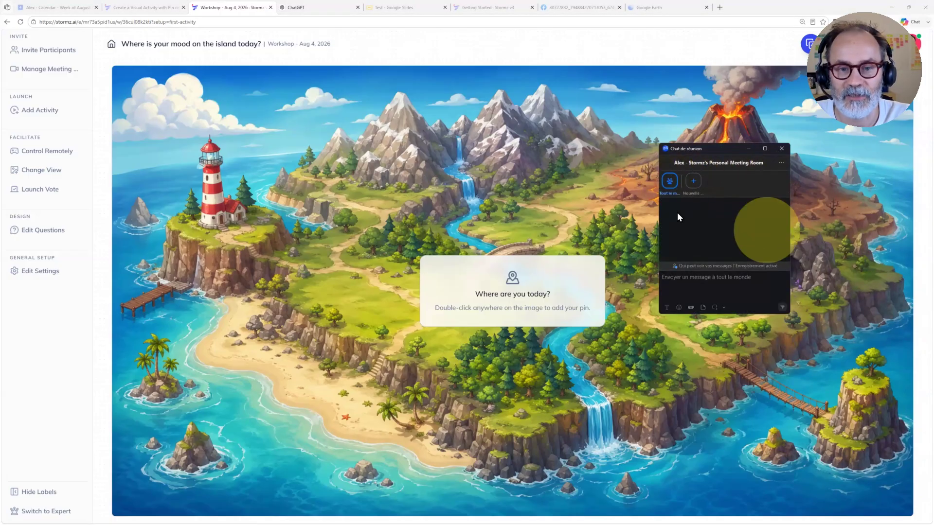
{"action": "left_click", "coordinate": [677, 281]}
{"action": "key", "text": "ctrl+v"}
{"action": "key", "text": "Return"}
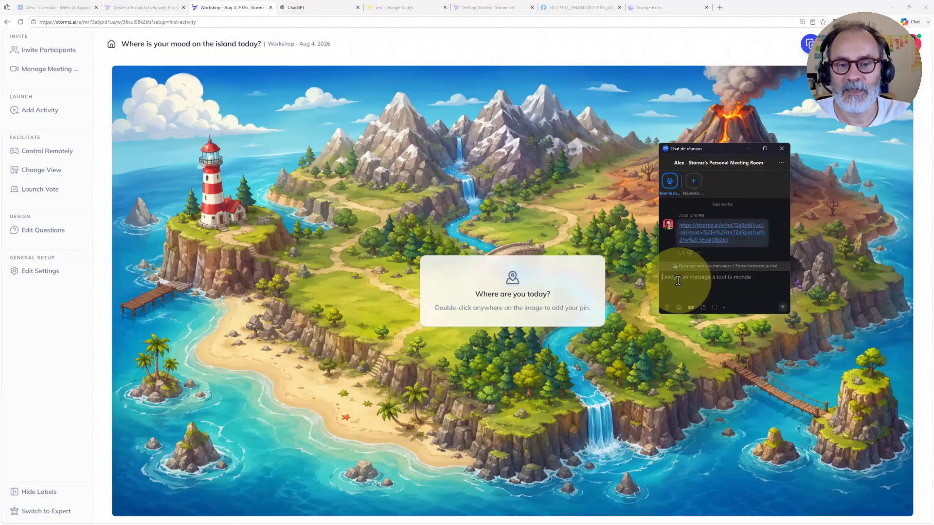
Step: Copy the join link from the meeting chat and arrange the workshop window and a Firefox window side by side
{"action": "left_click_drag", "start_coordinate": [713, 237], "coordinate": [680, 228]}
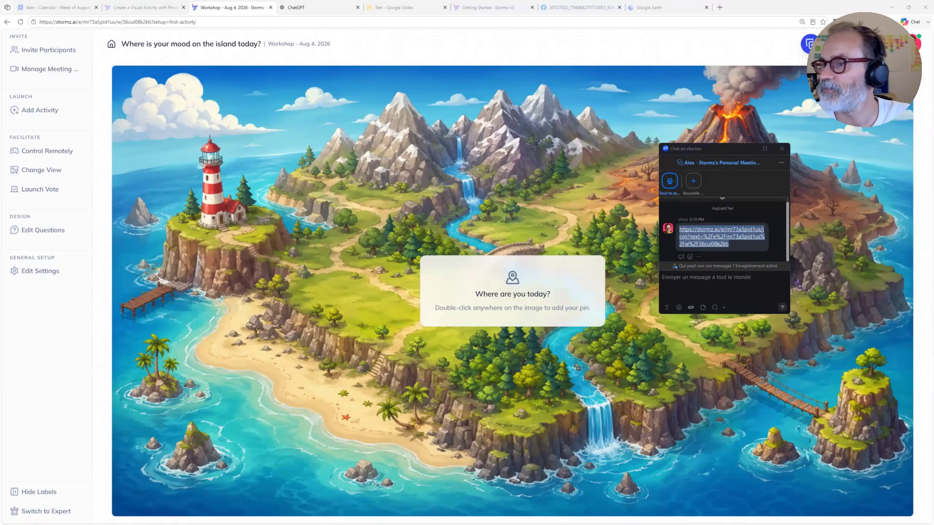
{"action": "key", "text": "alt+Tab"}
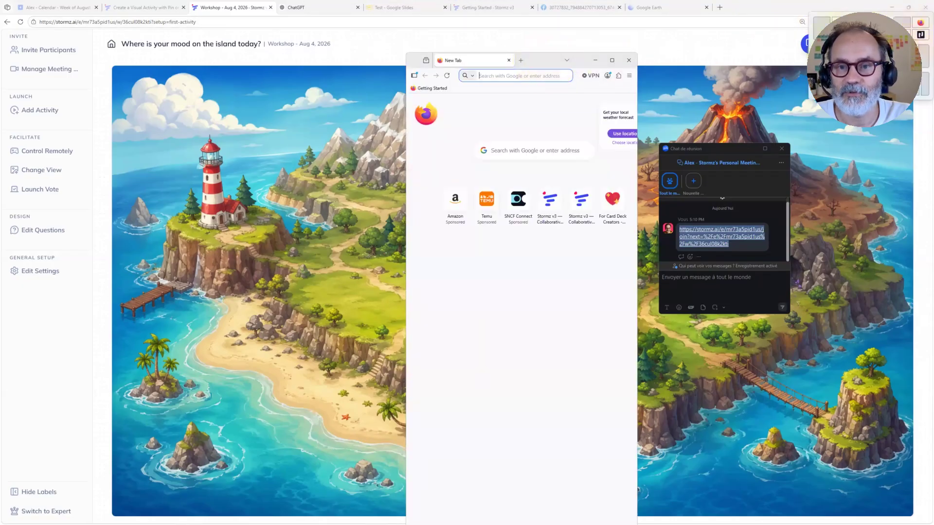
{"action": "left_click", "coordinate": [864, 29]}
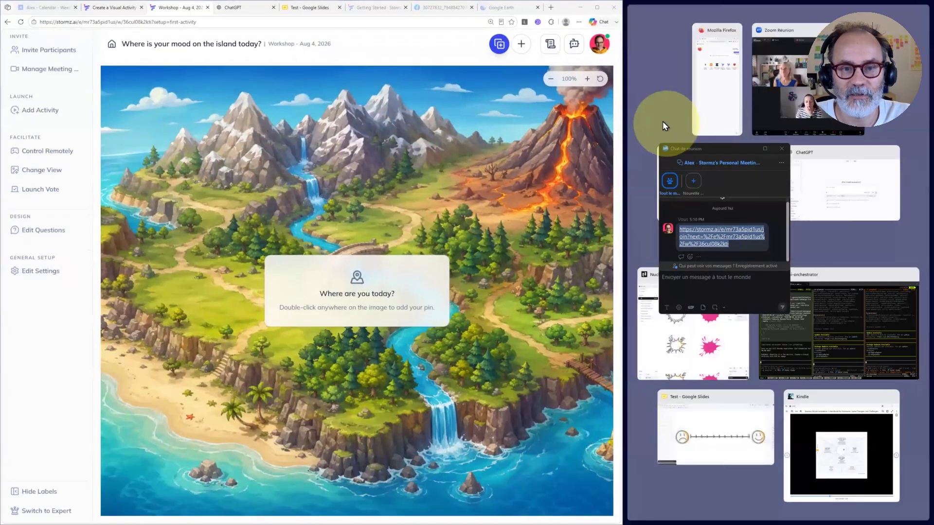
{"action": "left_click", "coordinate": [661, 121]}
{"action": "left_click", "coordinate": [629, 201]}
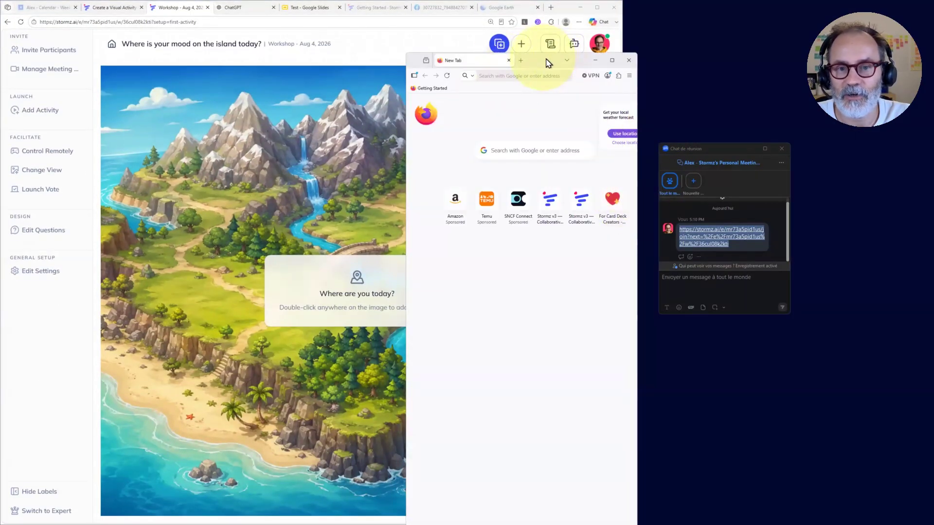
{"action": "left_click_drag", "start_coordinate": [544, 61], "coordinate": [803, 26]}
Step: Open the copied join link in Firefox and join the workshop as a guest, entering the participant's display name
{"action": "left_click", "coordinate": [770, 42]}
{"action": "key", "text": "ctrl+v"}
{"action": "key", "text": "Return"}
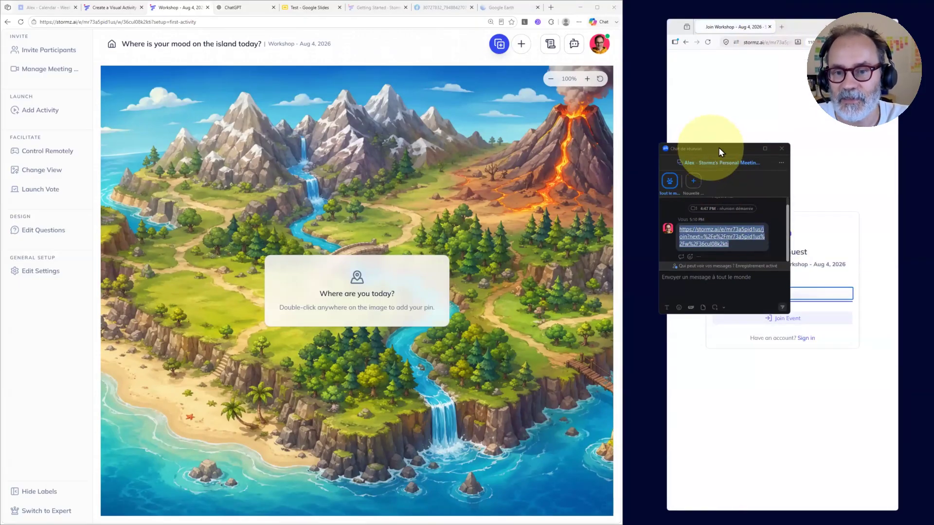
{"action": "left_click", "coordinate": [738, 444]}
{"action": "left_click", "coordinate": [729, 295]}
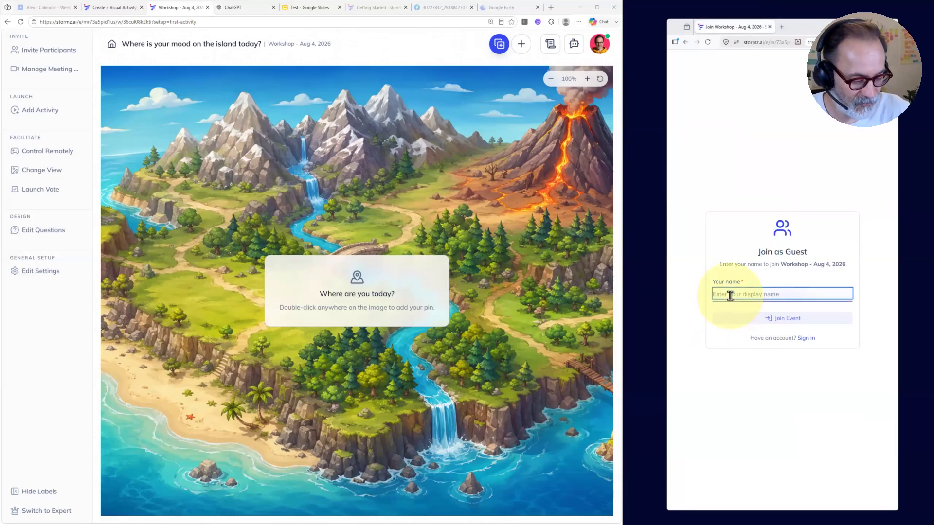
{"action": "type", "text": "Bob"}
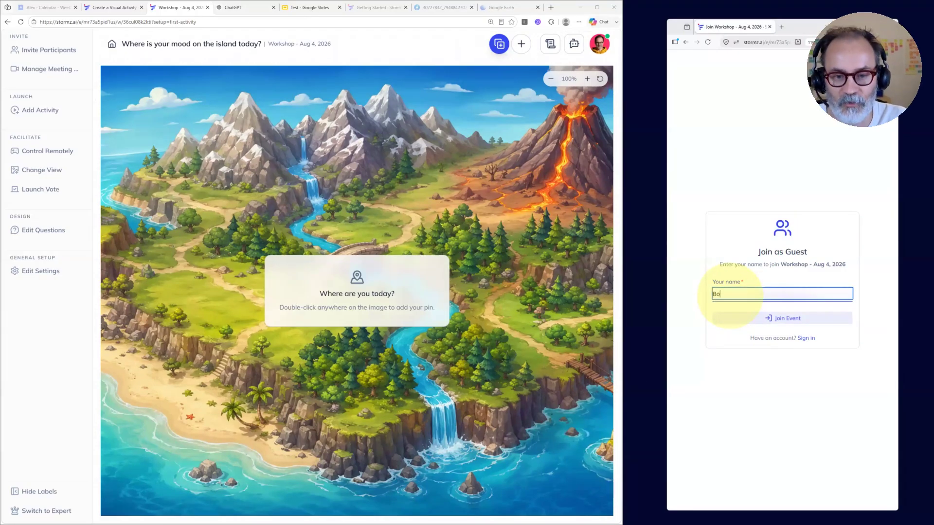
{"action": "left_click", "coordinate": [770, 318]}
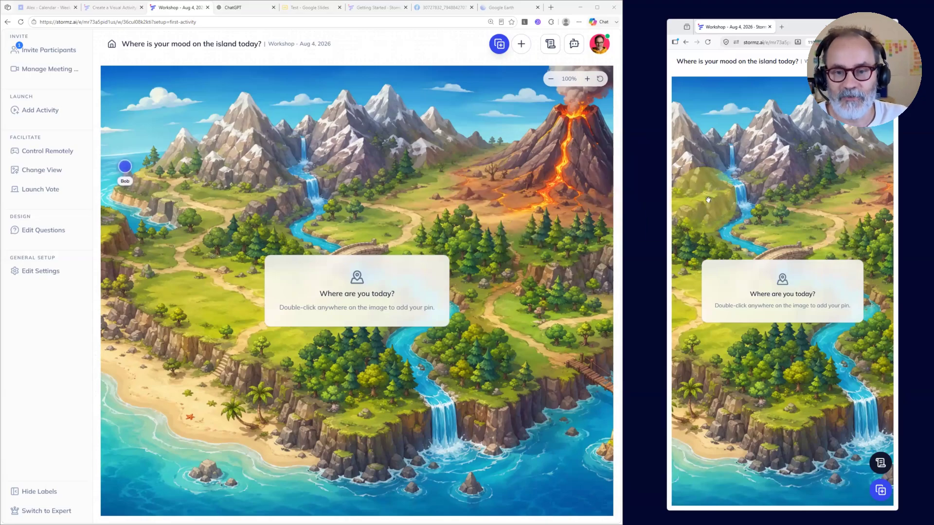
Step: Pin a card on the volcano's left slope in the host view, with text beginning "It's hot, and my biz is also"
{"action": "mouse_move", "coordinate": [796, 201]}
{"action": "left_mouse_down"}
{"action": "mouse_move", "coordinate": [703, 217]}
{"action": "mouse_move", "coordinate": [818, 226]}
{"action": "left_mouse_up"}
{"action": "left_click_drag", "start_coordinate": [473, 219], "coordinate": [373, 198]}
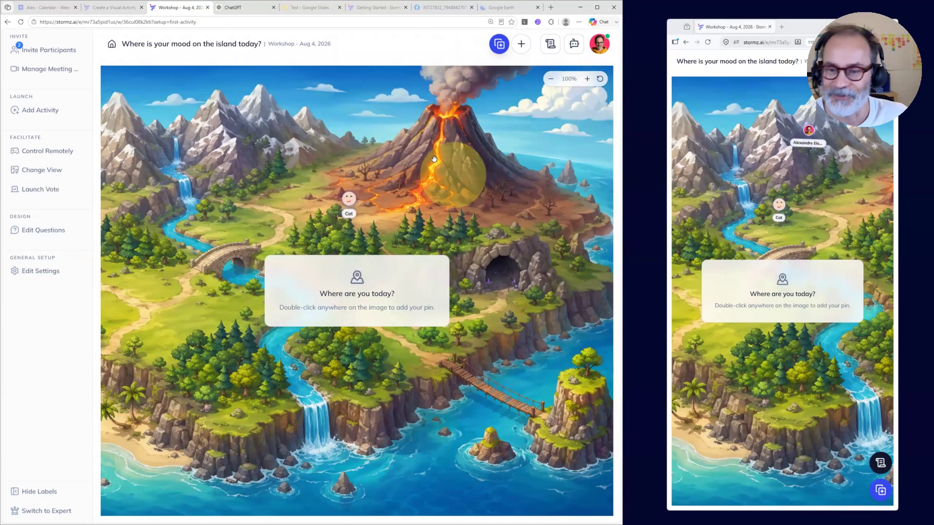
{"action": "double_click", "coordinate": [411, 144]}
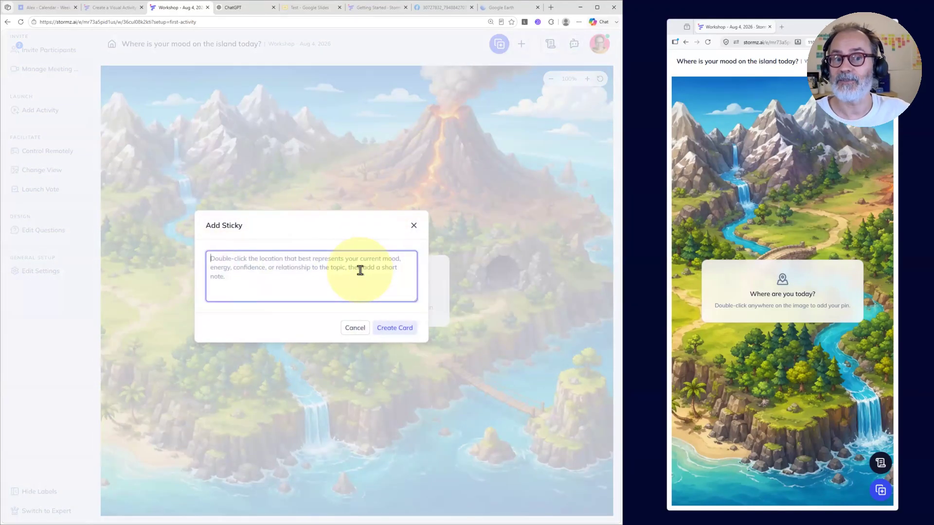
{"action": "left_click", "coordinate": [309, 273]}
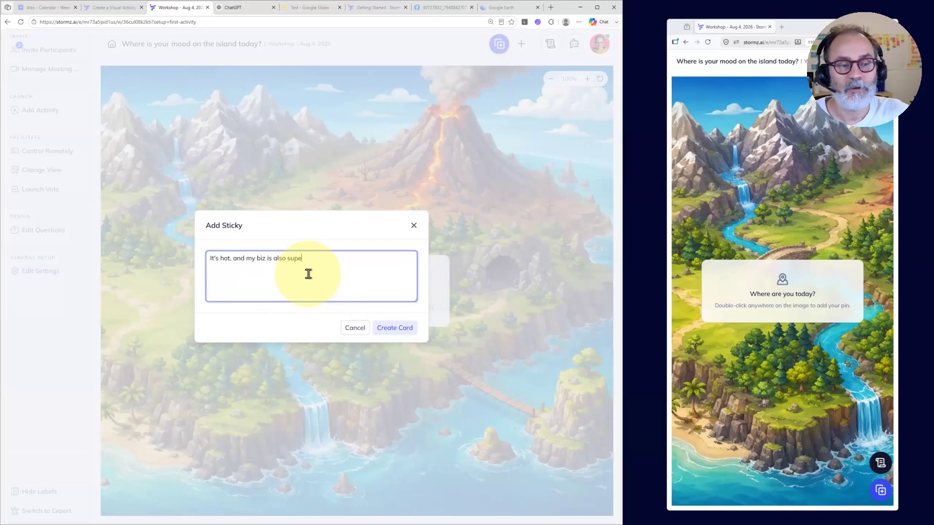
{"action": "left_click", "coordinate": [393, 327]}
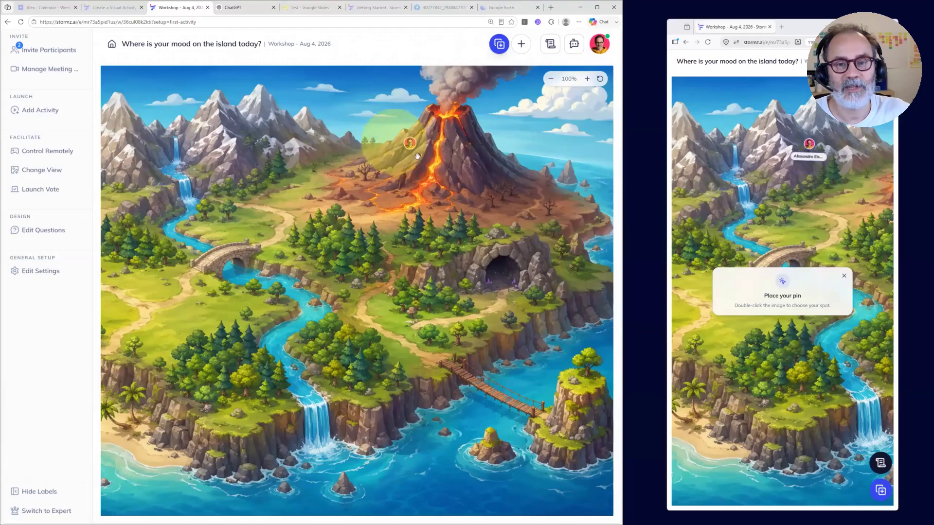
Step: In the participant view, pin a card on the grass beside the volcano, with the text "test i am" followed by the participant's name
{"action": "left_click", "coordinate": [408, 141]}
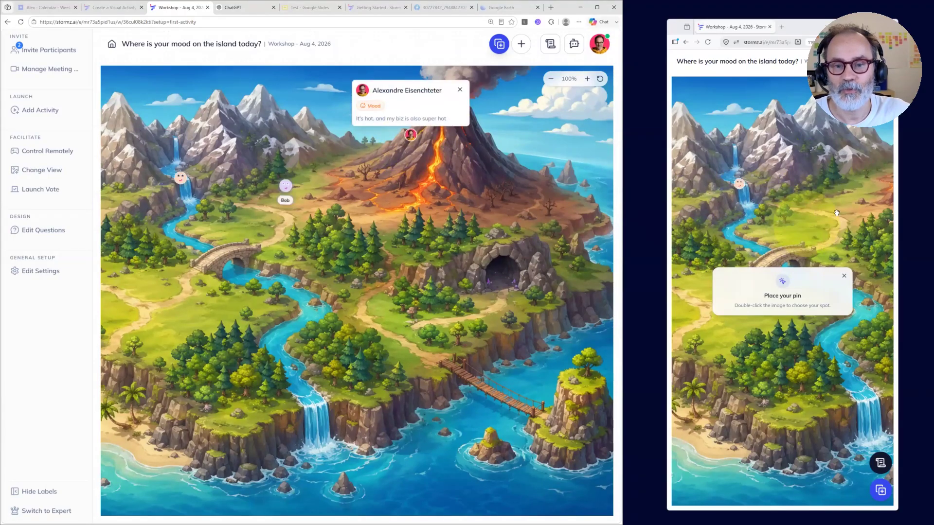
{"action": "left_click_drag", "start_coordinate": [798, 225], "coordinate": [693, 224]}
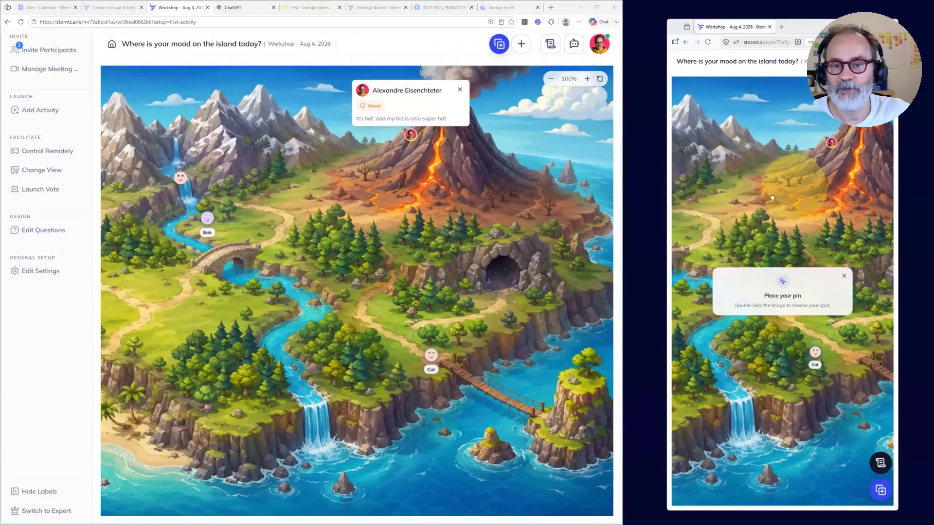
{"action": "left_click_drag", "start_coordinate": [795, 188], "coordinate": [848, 190]}
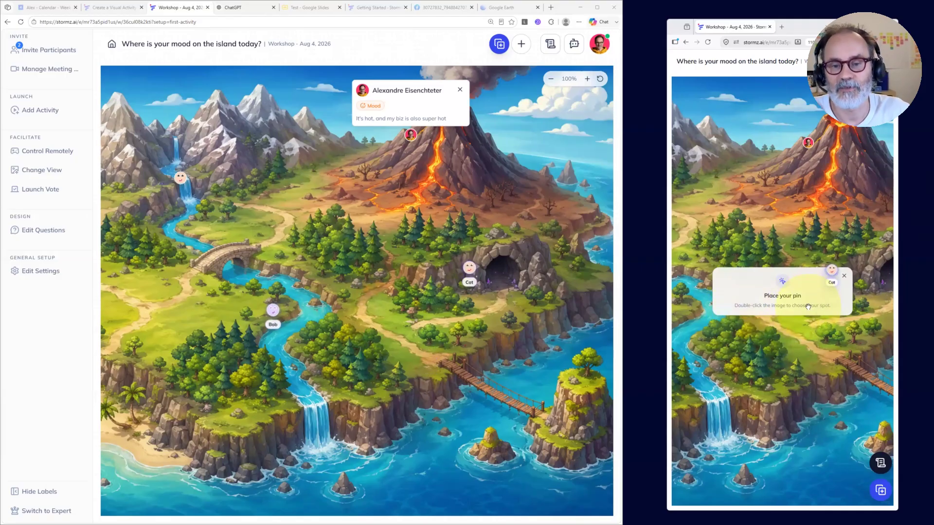
{"action": "double_click", "coordinate": [760, 178]}
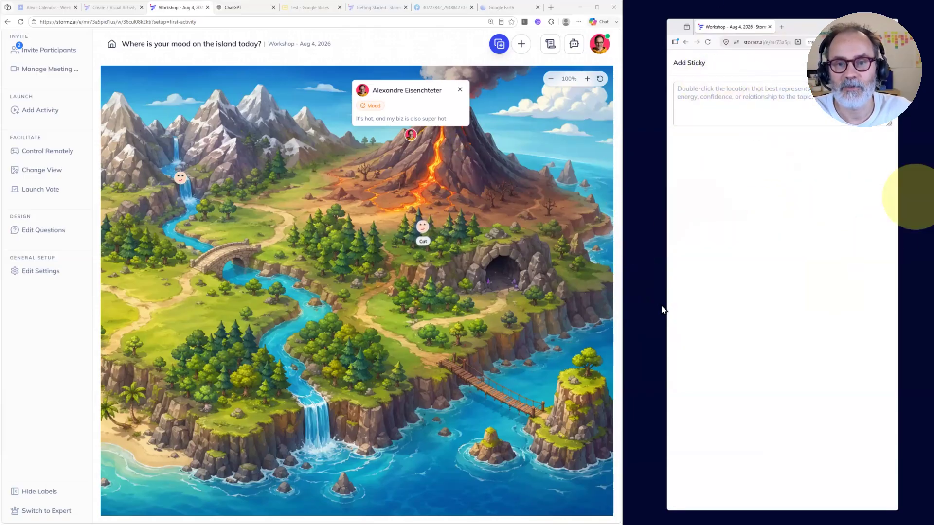
{"action": "left_click", "coordinate": [723, 97]}
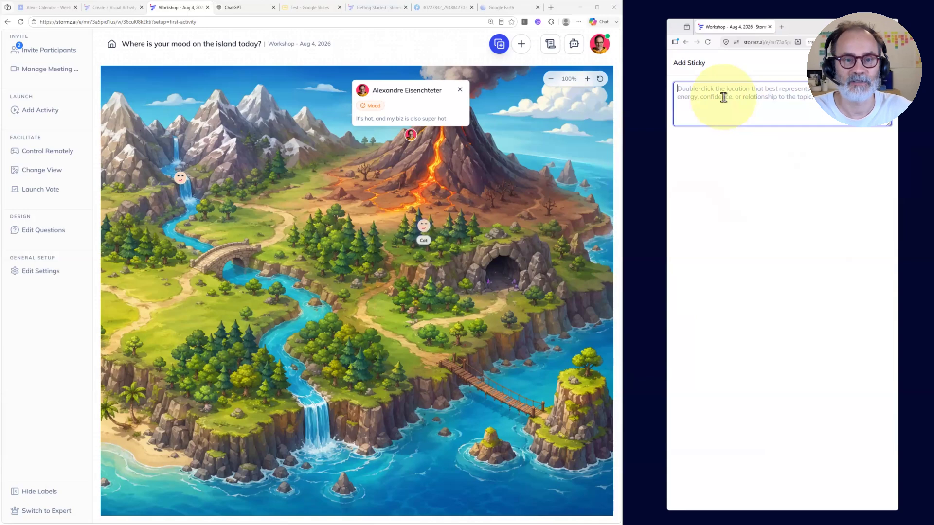
{"action": "type", "text": "test i o"}
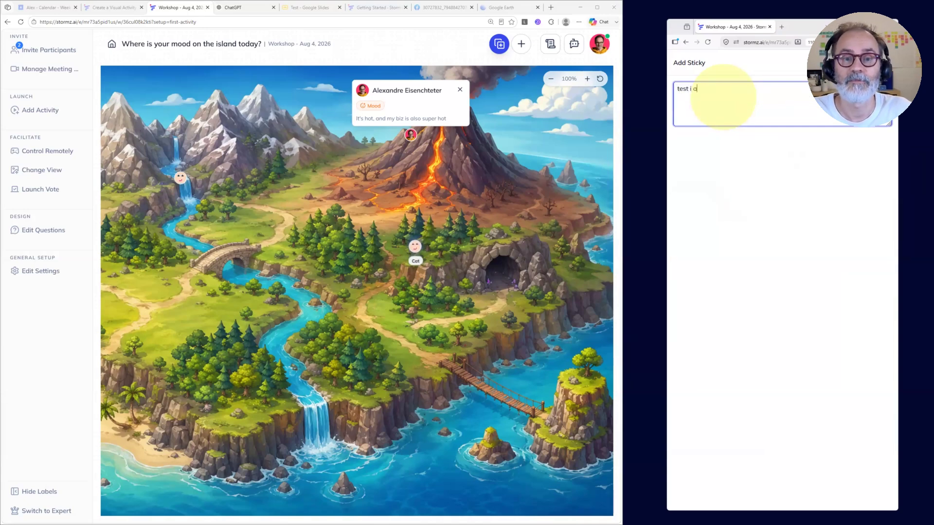
{"action": "type", "text": "m bob"}
{"action": "key", "text": "Return"}
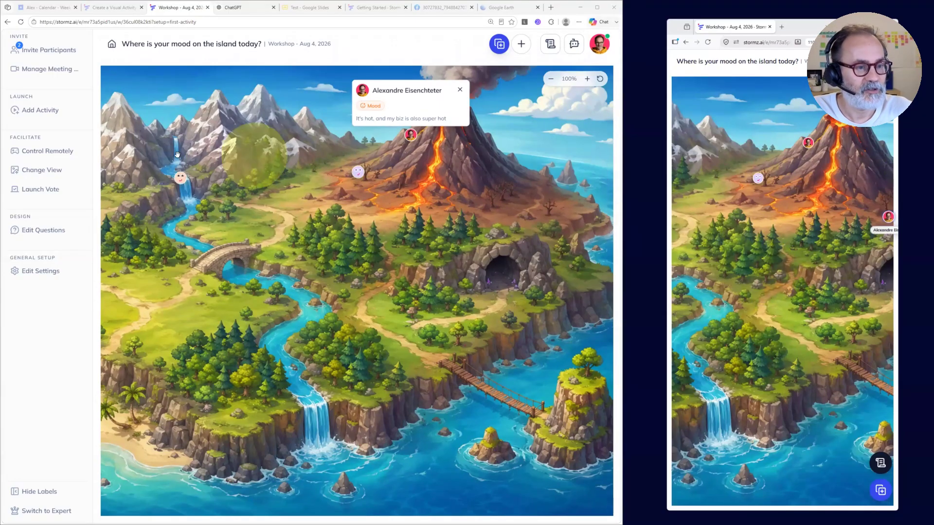
Step: Read the card pinned at the mountain waterfall in the host view, and enlarge the image around it to 175%
{"action": "left_click", "coordinate": [178, 179]}
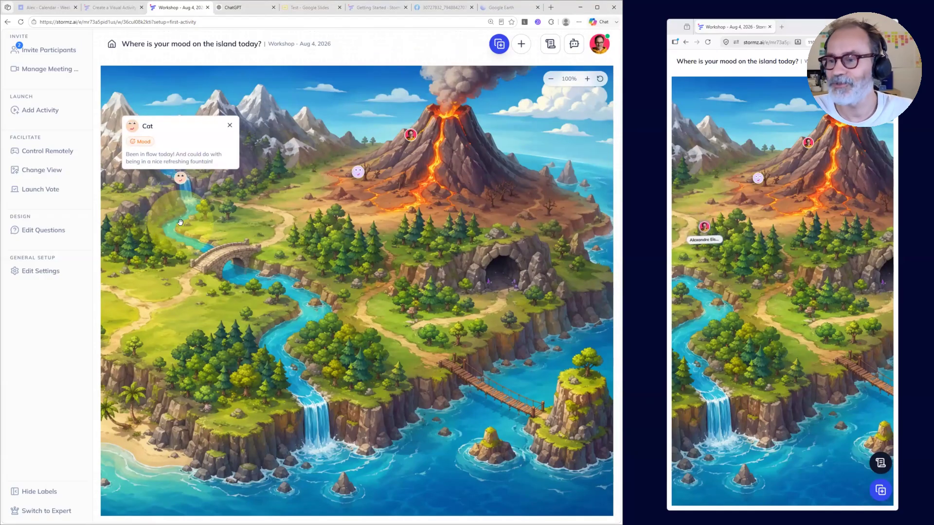
{"action": "left_click", "coordinate": [587, 79]}
{"action": "left_click_drag", "start_coordinate": [221, 229], "coordinate": [336, 321]}
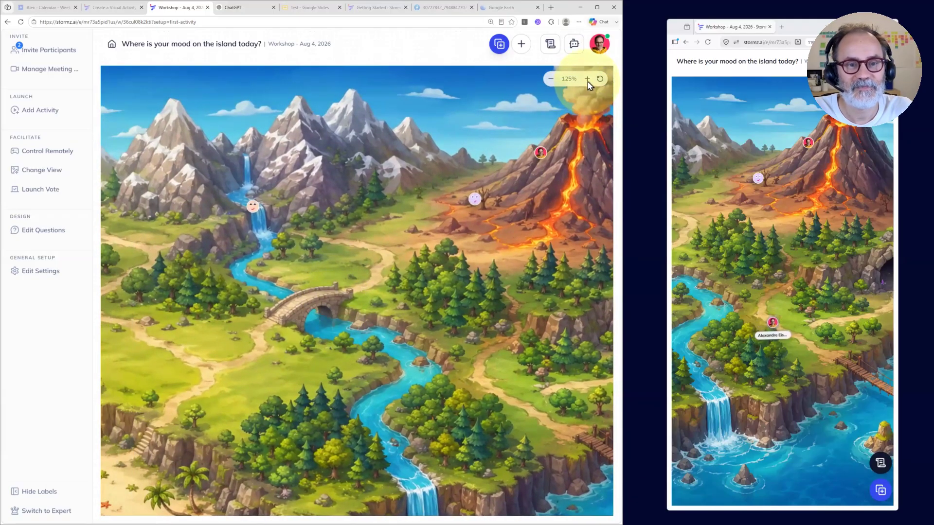
{"action": "left_click", "coordinate": [587, 79]}
{"action": "left_click_drag", "start_coordinate": [266, 195], "coordinate": [274, 240]}
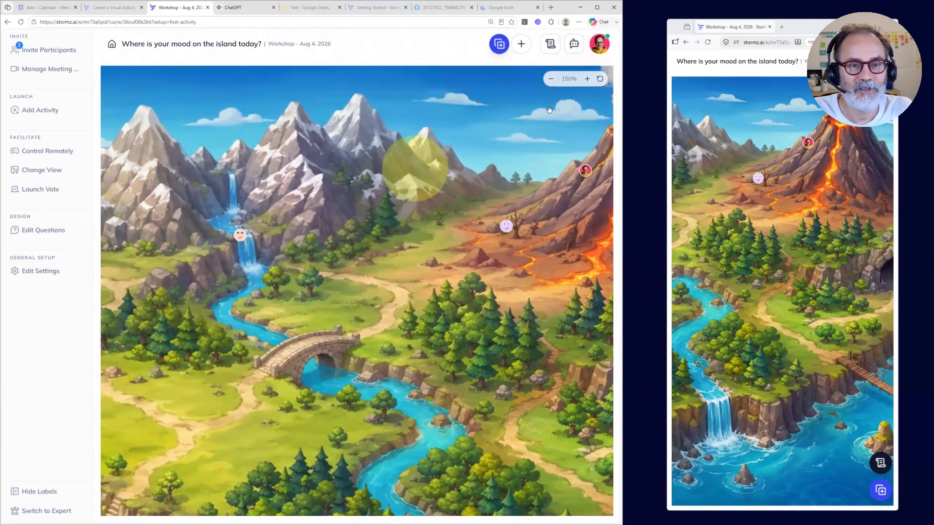
{"action": "left_click", "coordinate": [587, 79]}
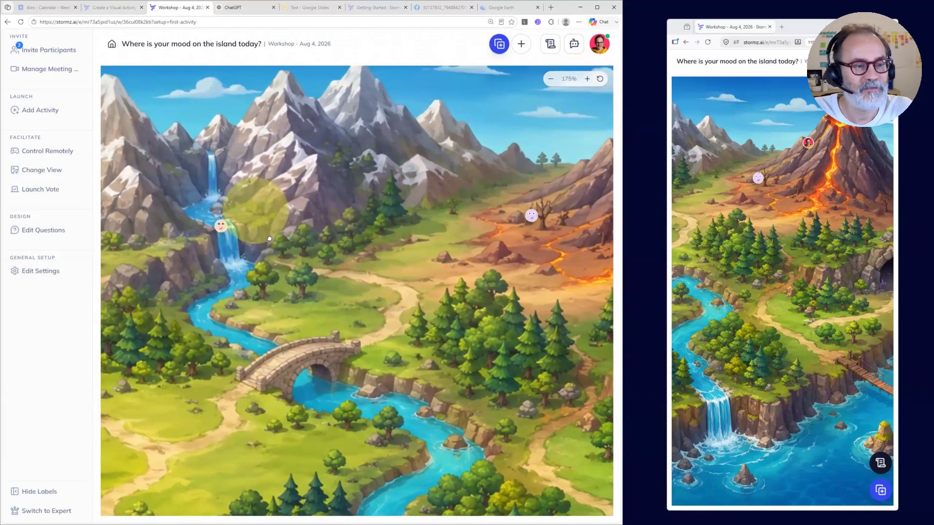
{"action": "left_click_drag", "start_coordinate": [251, 204], "coordinate": [261, 230]}
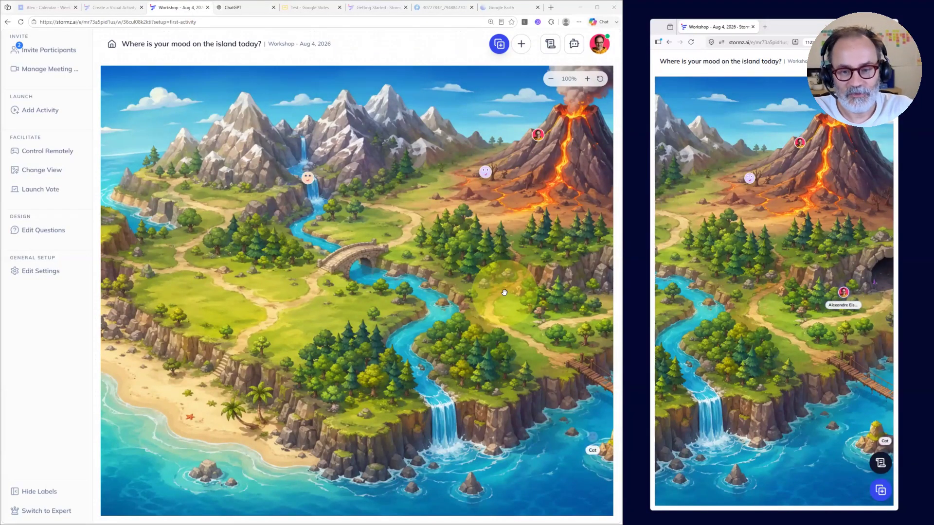
Step: Check the participants list, reload the workshop page to refresh it, and close the list and the join information
{"action": "left_click", "coordinate": [44, 54]}
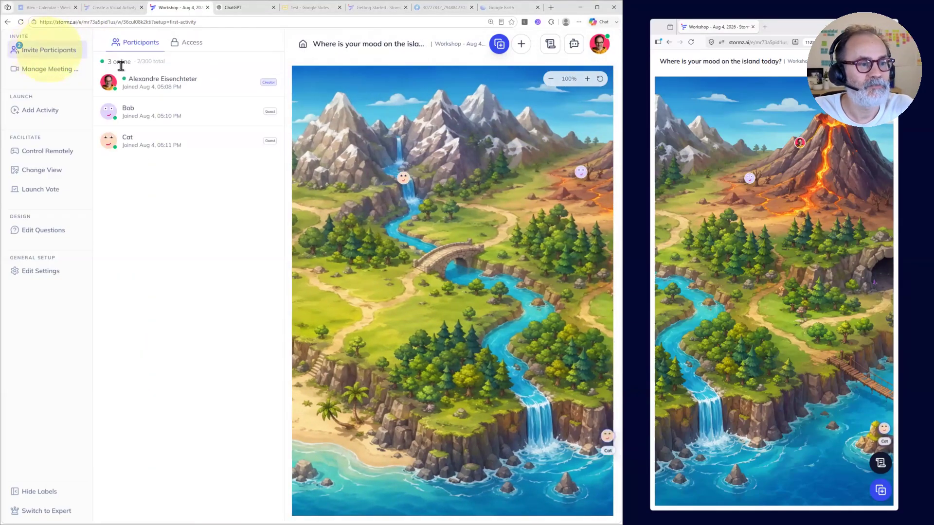
{"action": "left_click_drag", "start_coordinate": [116, 137], "coordinate": [123, 134]}
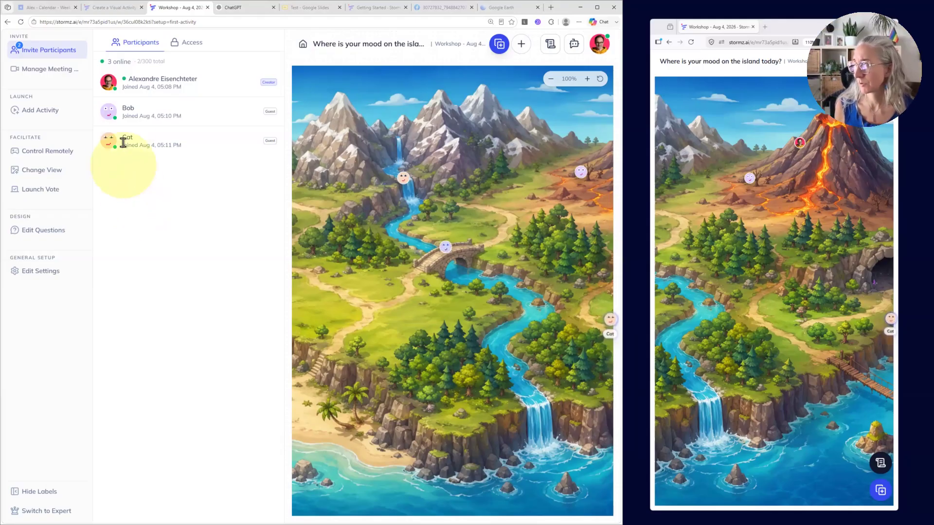
{"action": "left_click", "coordinate": [21, 22]}
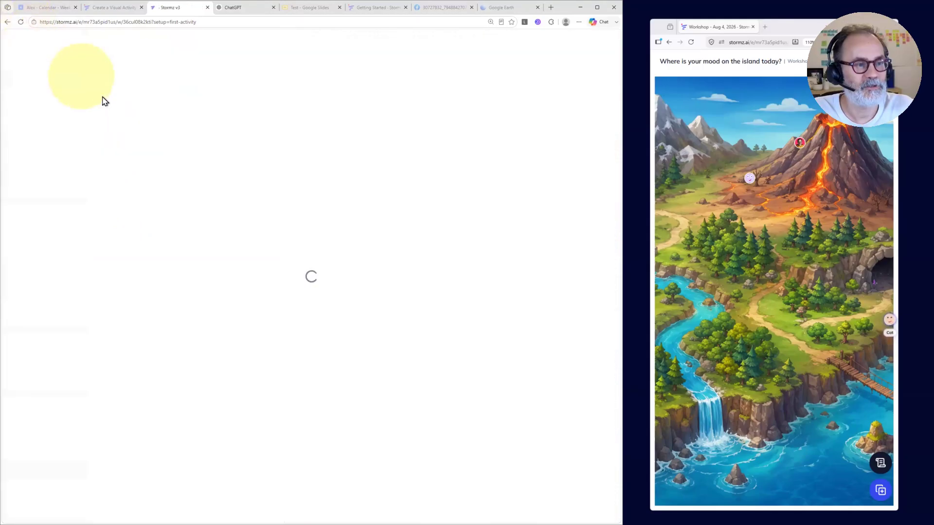
{"action": "left_click", "coordinate": [32, 50]}
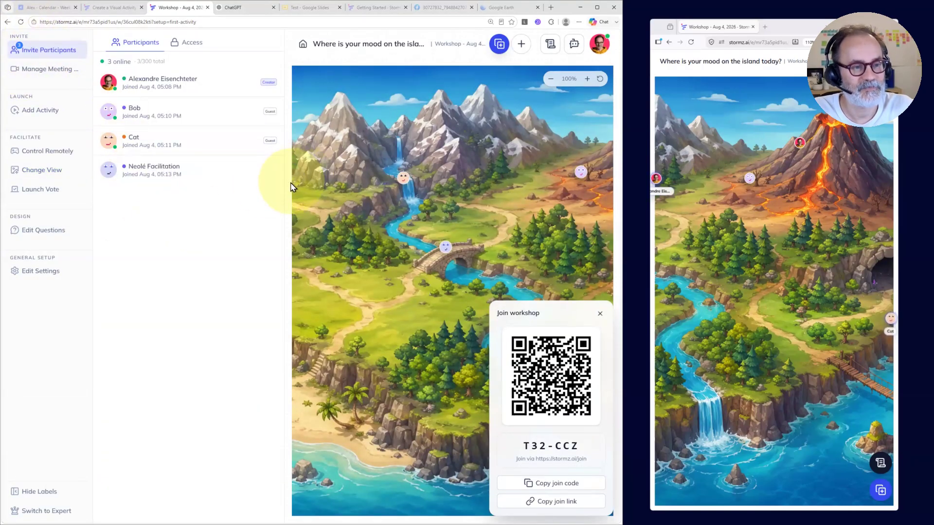
{"action": "left_click", "coordinate": [308, 194]}
{"action": "left_click", "coordinate": [600, 314]}
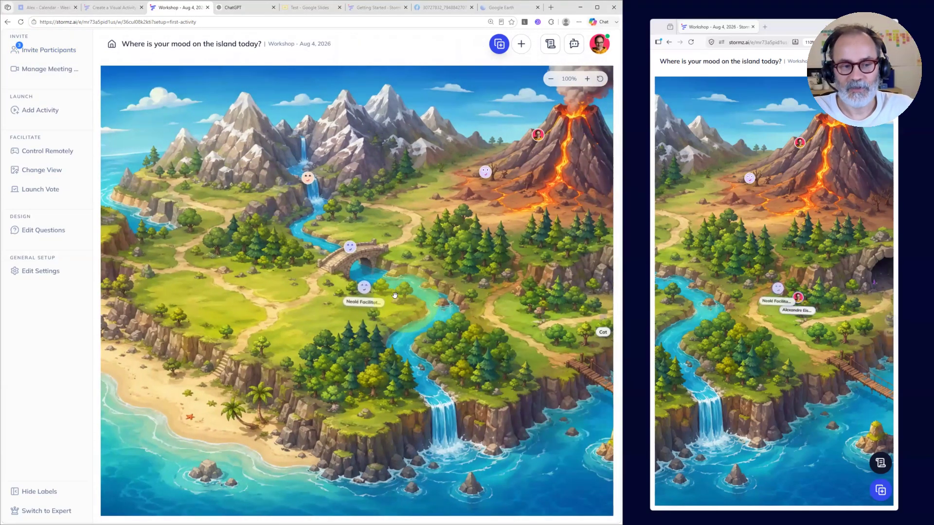
Step: Look over the pins and live participant cursors across the island image, between the volcano and the lighthouse
{"action": "left_click_drag", "start_coordinate": [482, 231], "coordinate": [428, 230]}
{"action": "left_click_drag", "start_coordinate": [519, 223], "coordinate": [463, 222]}
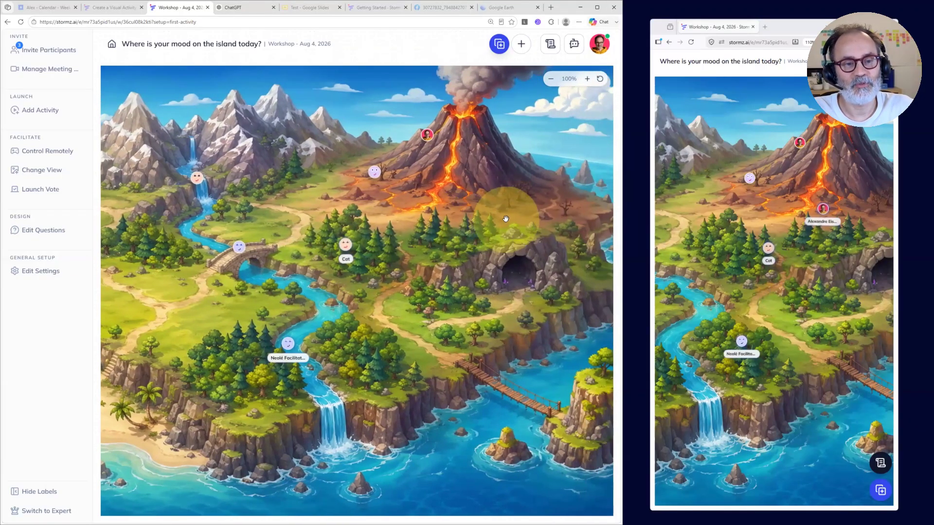
{"action": "left_click_drag", "start_coordinate": [521, 221], "coordinate": [488, 222]}
{"action": "left_click_drag", "start_coordinate": [388, 282], "coordinate": [533, 287]}
{"action": "left_click_drag", "start_coordinate": [291, 272], "coordinate": [385, 283]}
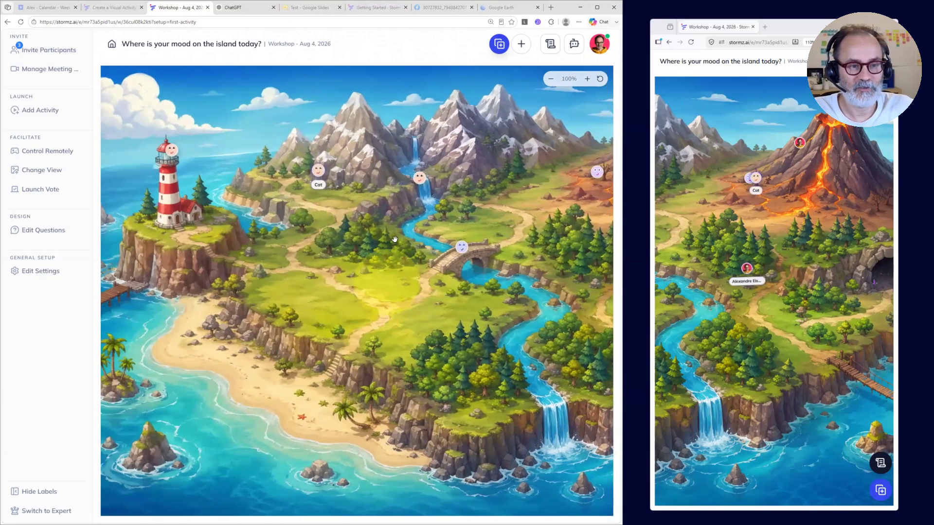
{"action": "left_click_drag", "start_coordinate": [361, 237], "coordinate": [272, 237]}
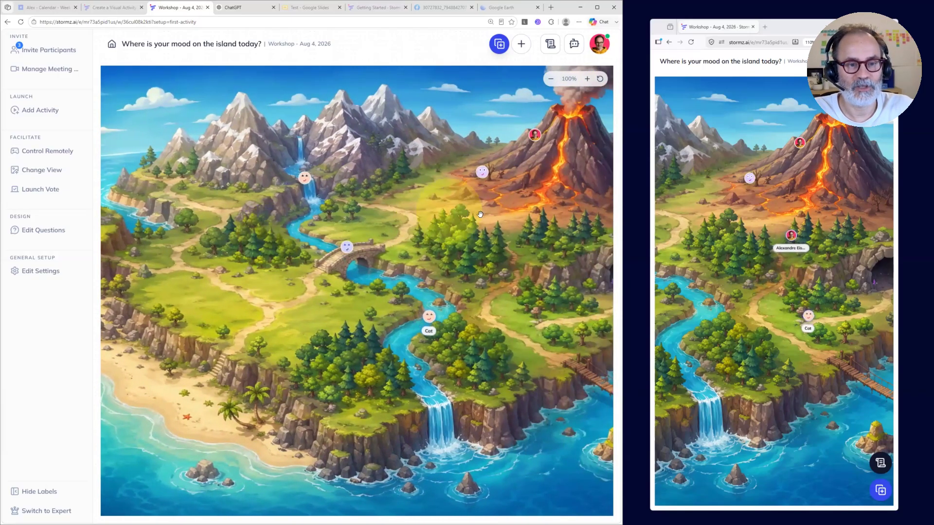
{"action": "left_click_drag", "start_coordinate": [507, 217], "coordinate": [434, 234]}
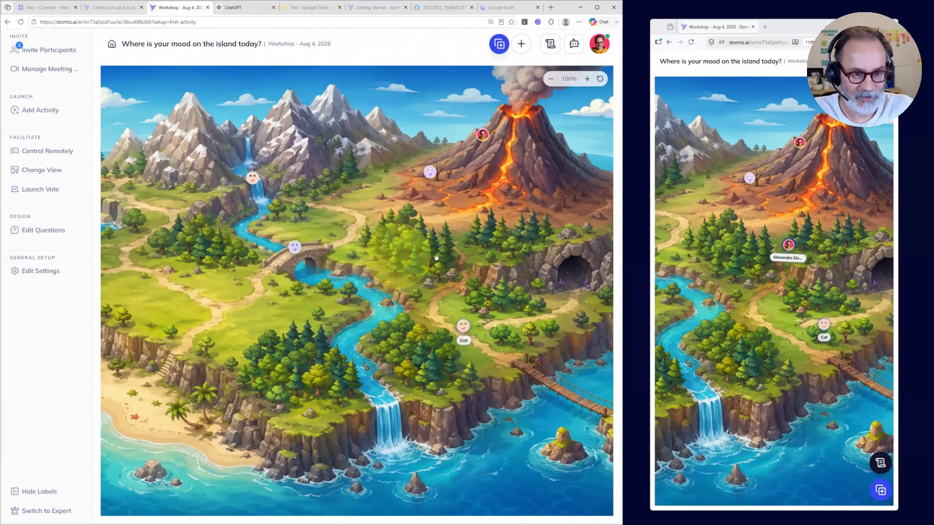
{"action": "left_click_drag", "start_coordinate": [398, 257], "coordinate": [487, 265]}
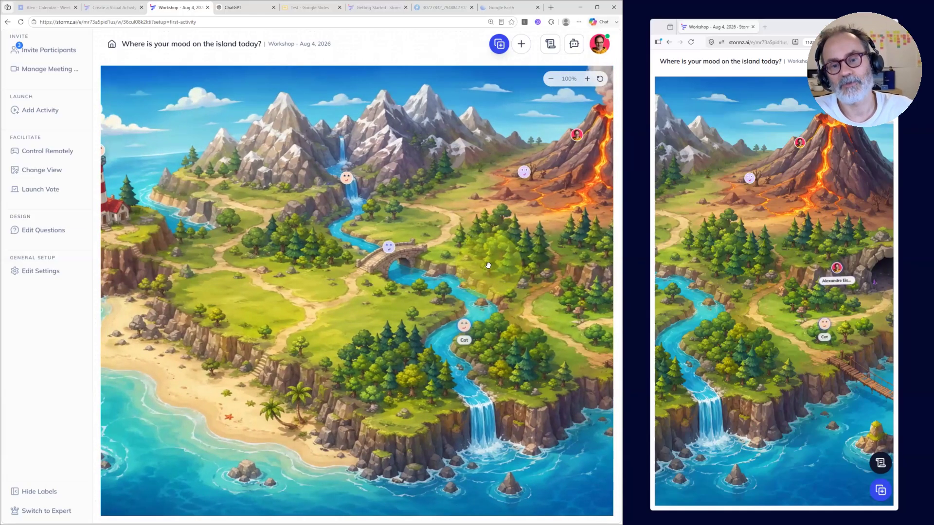
{"action": "left_click_drag", "start_coordinate": [343, 321], "coordinate": [452, 320]}
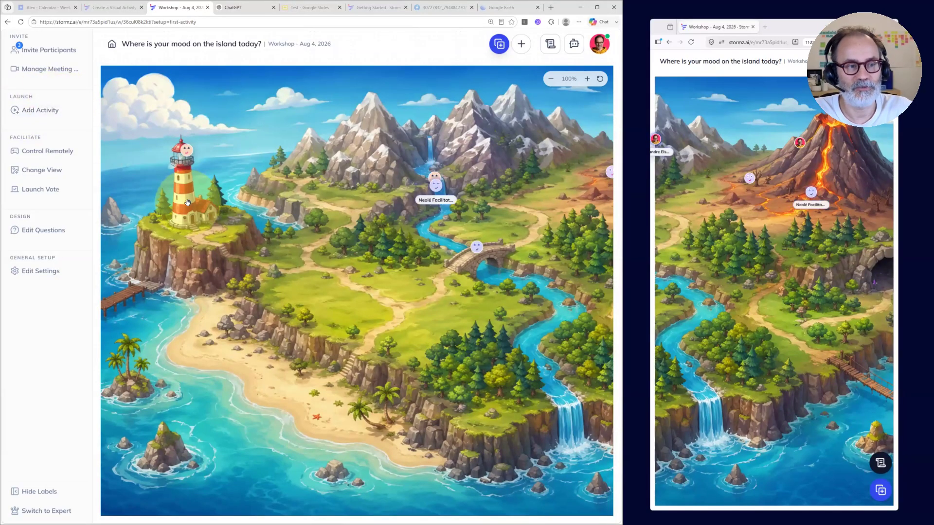
Step: Inspect the pins at the lighthouse, the stone bridge and beside the volcano, and close the volcano-side pin's card after reading it
{"action": "left_click", "coordinate": [184, 151]}
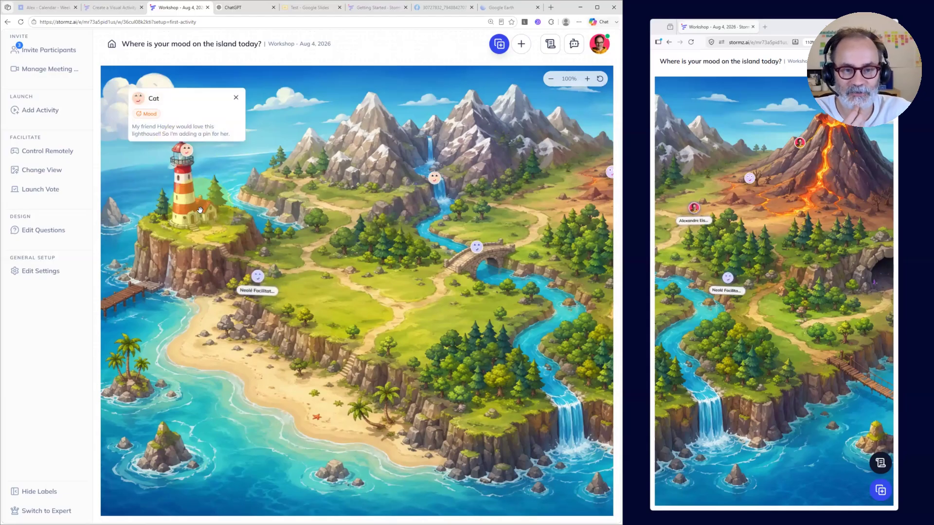
{"action": "left_click", "coordinate": [476, 247]}
{"action": "left_click_drag", "start_coordinate": [505, 312], "coordinate": [405, 318]}
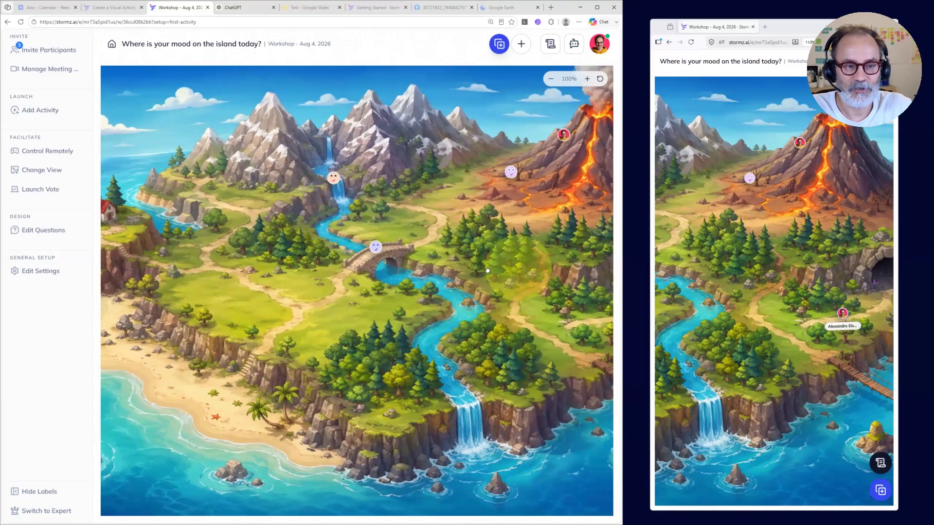
{"action": "left_click_drag", "start_coordinate": [491, 300], "coordinate": [427, 301]}
{"action": "left_click", "coordinate": [447, 173]}
{"action": "left_click", "coordinate": [447, 233]}
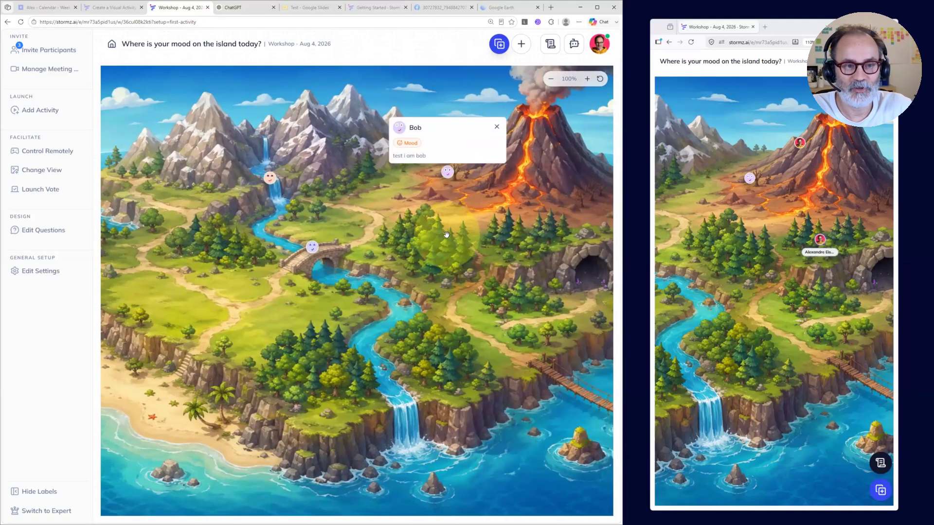
{"action": "left_click", "coordinate": [462, 217]}
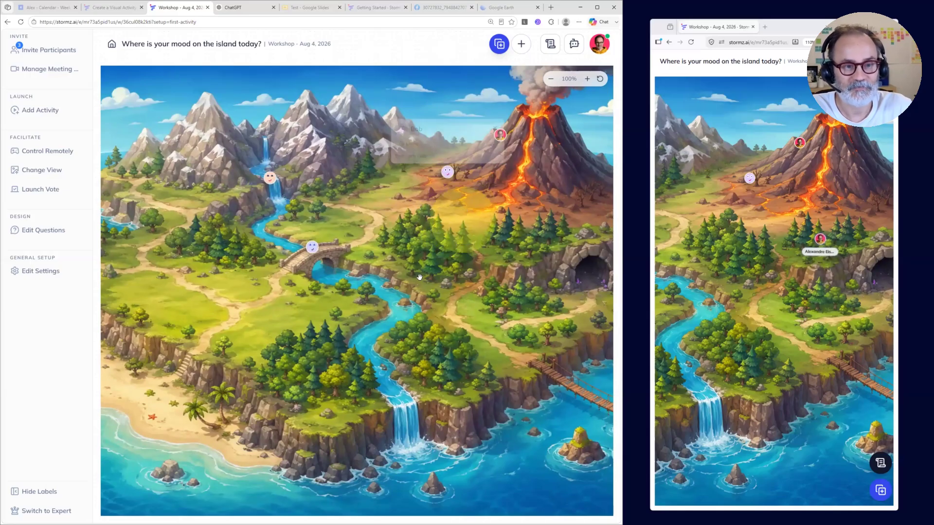
Step: Review who is online in the participants list once more, and return to the full island image
{"action": "left_click_drag", "start_coordinate": [308, 316], "coordinate": [380, 314]}
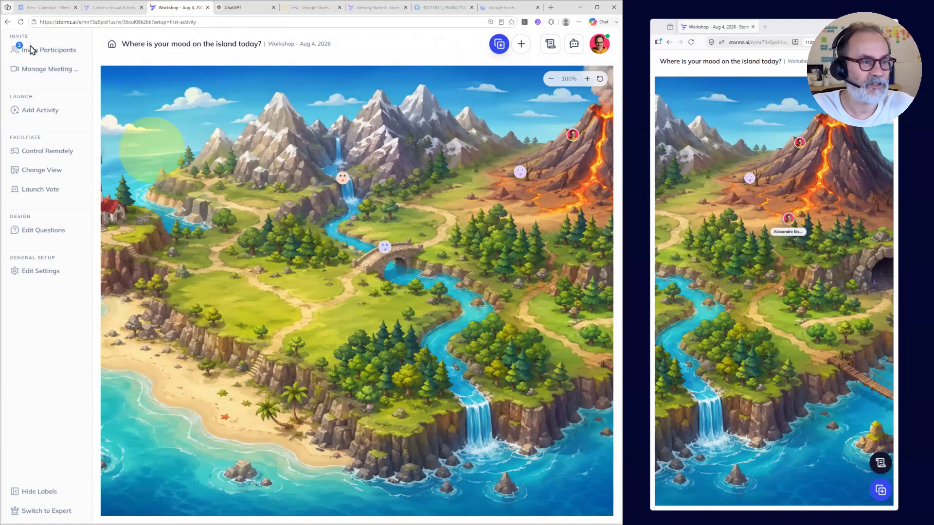
{"action": "left_click", "coordinate": [47, 51]}
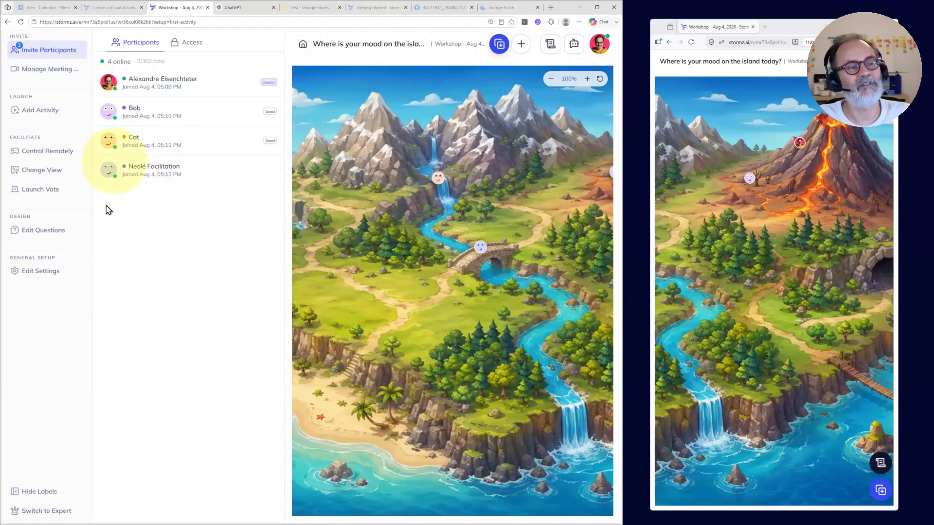
{"action": "left_click", "coordinate": [285, 220]}
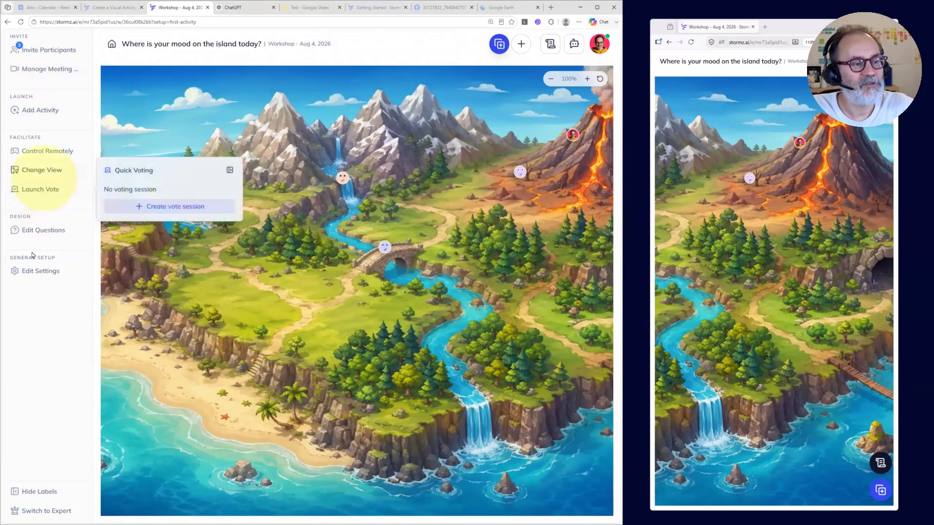
Step: Open the activity's view settings in the enlarged workshop window and set the default pin look to Default pin
{"action": "mouse_move", "coordinate": [51, 195]}
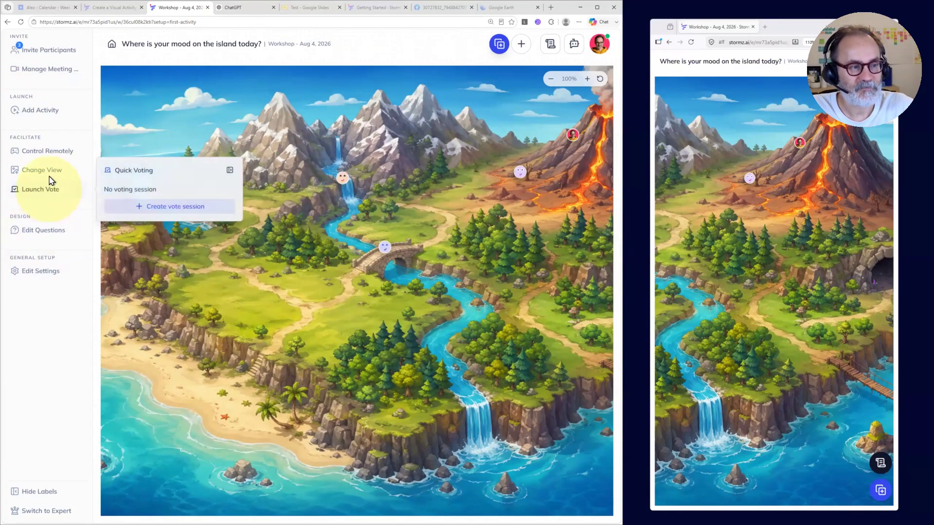
{"action": "left_click", "coordinate": [36, 174]}
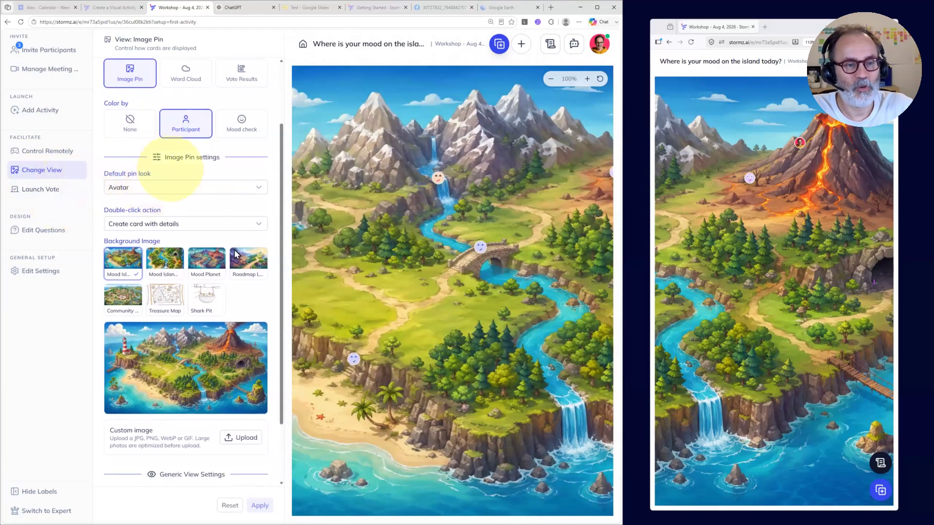
{"action": "left_click", "coordinate": [597, 7]}
{"action": "scroll", "coordinate": [244, 191], "scroll_direction": "up", "scroll_amount": 2}
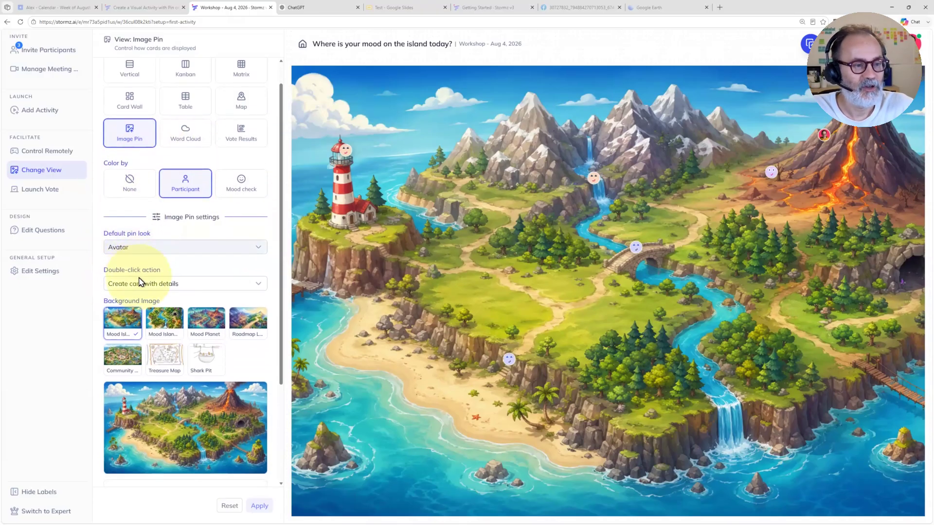
{"action": "scroll", "coordinate": [139, 279], "scroll_direction": "down", "scroll_amount": 2}
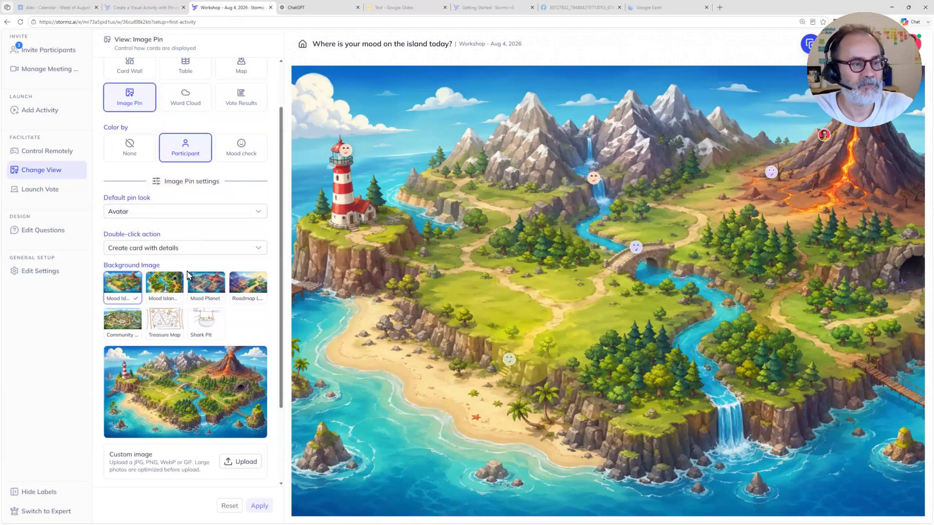
{"action": "left_click", "coordinate": [160, 211]}
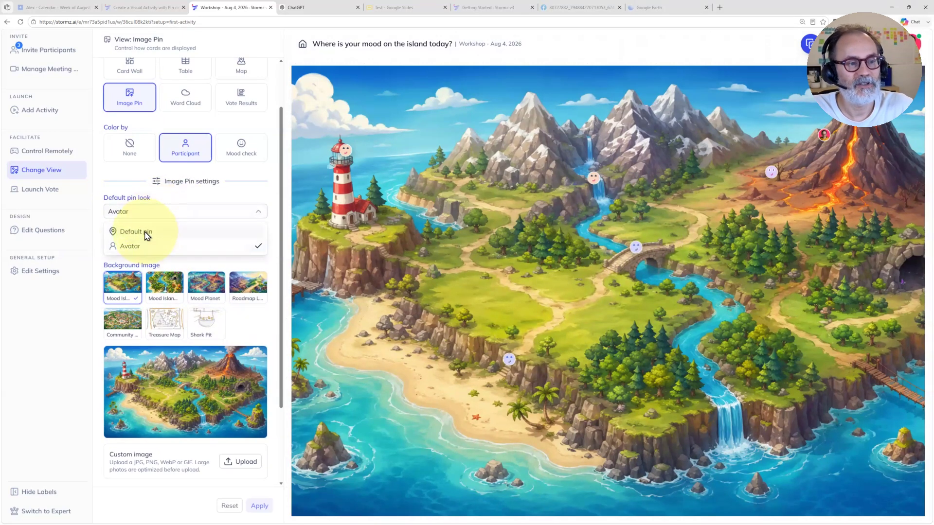
{"action": "left_click", "coordinate": [136, 231]}
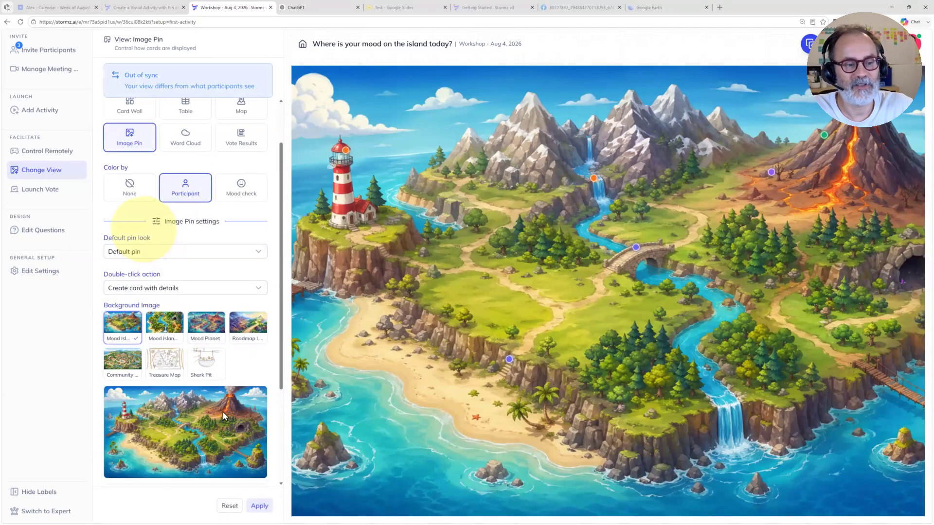
Step: Nudge the pin above the beach stairs slightly upward, bring back the participant's window alongside, and apply the view settings to all participants
{"action": "left_click", "coordinate": [261, 508]}
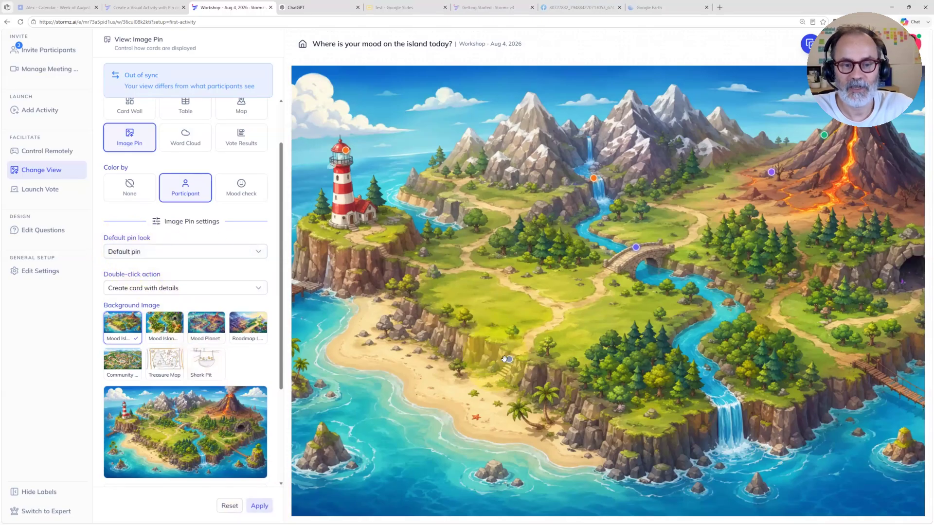
{"action": "left_click_drag", "start_coordinate": [509, 358], "coordinate": [506, 346]}
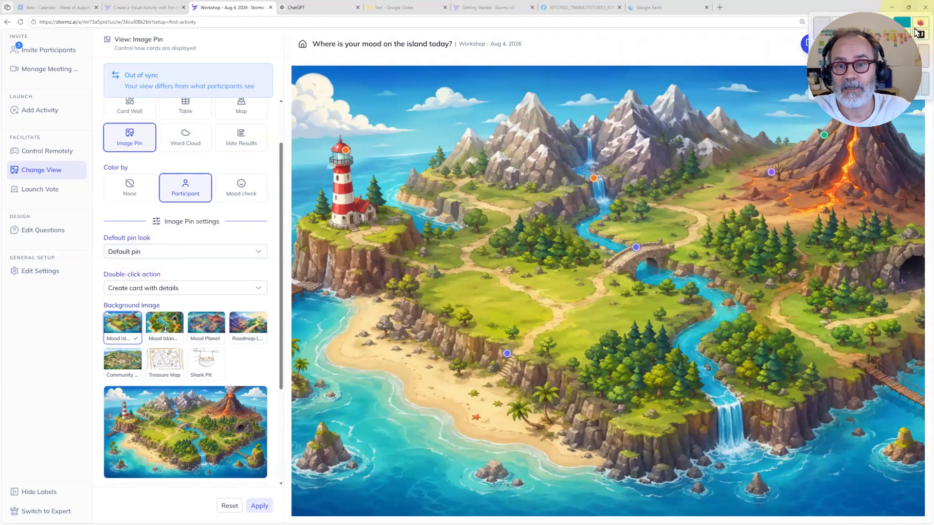
{"action": "mouse_move", "coordinate": [907, 11]}
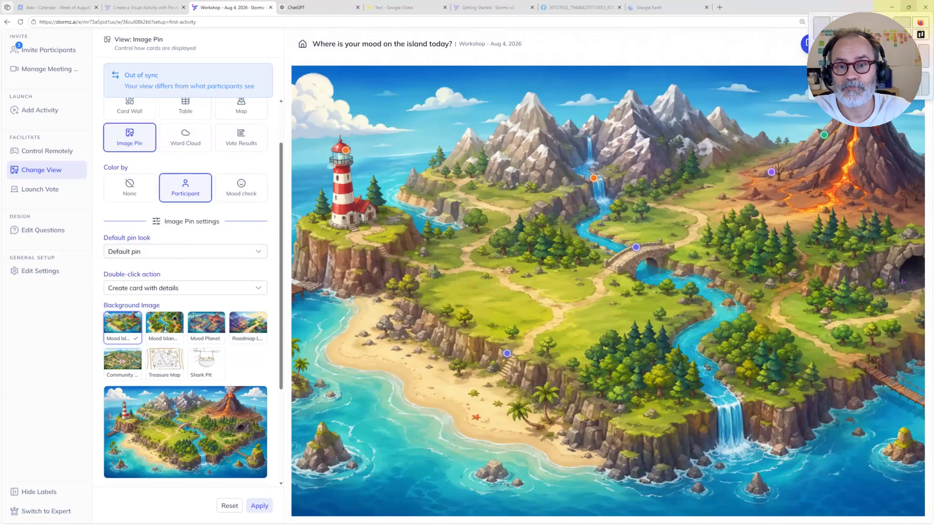
{"action": "left_click", "coordinate": [864, 56]}
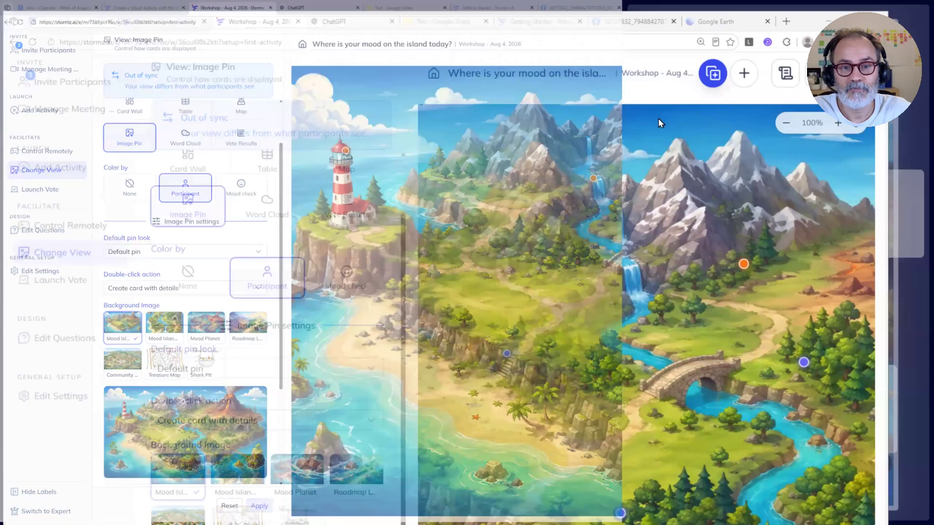
{"action": "left_click", "coordinate": [723, 134]}
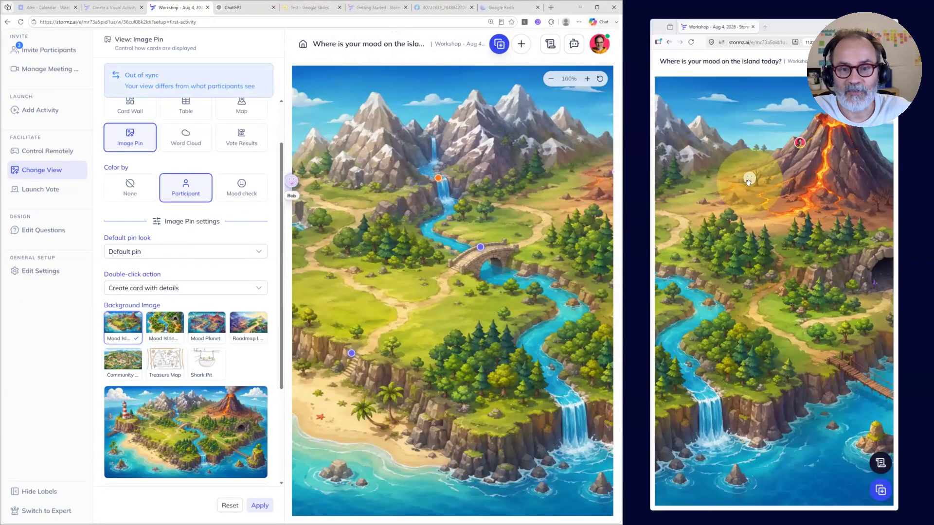
{"action": "left_click", "coordinate": [259, 505]}
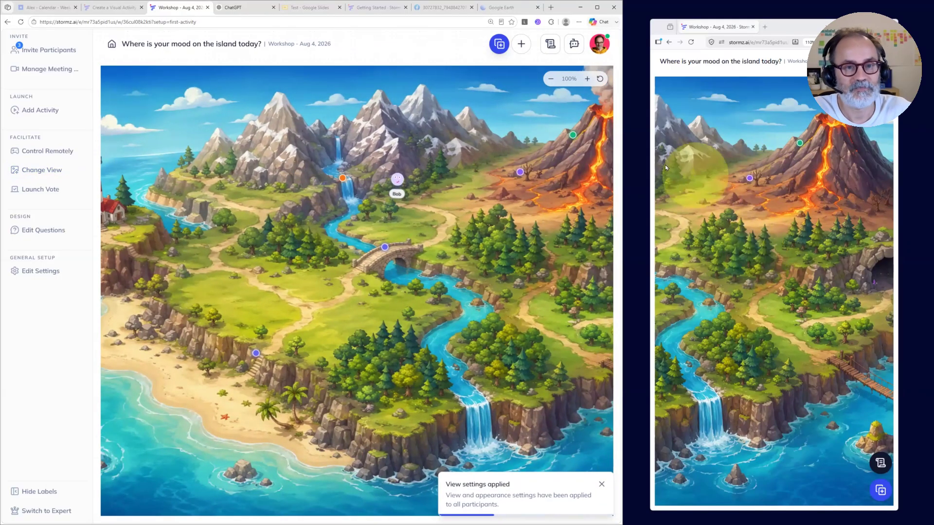
Step: Reopen the view settings in the enlarged workshop window, and open and cancel a new sticky on the island
{"action": "left_click", "coordinate": [596, 7]}
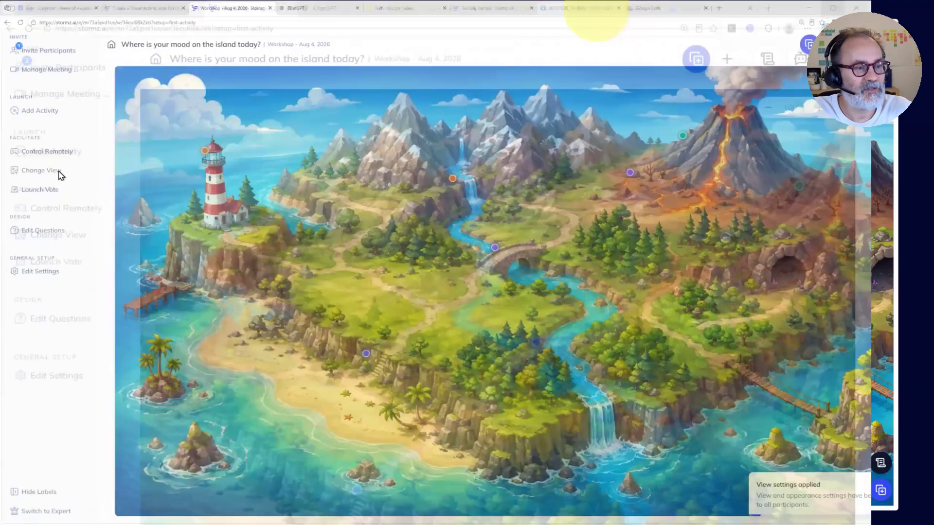
{"action": "left_click", "coordinate": [40, 170]}
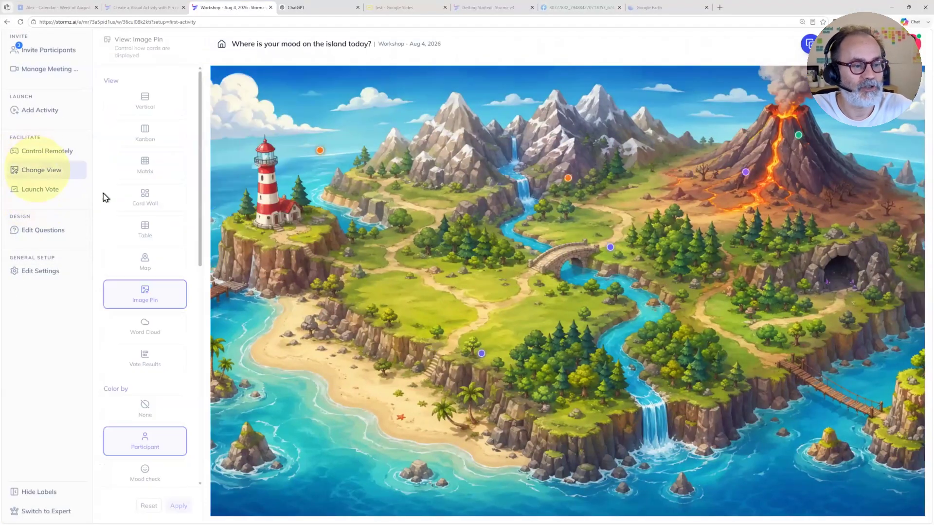
{"action": "scroll", "coordinate": [165, 224], "scroll_direction": "down", "scroll_amount": 3}
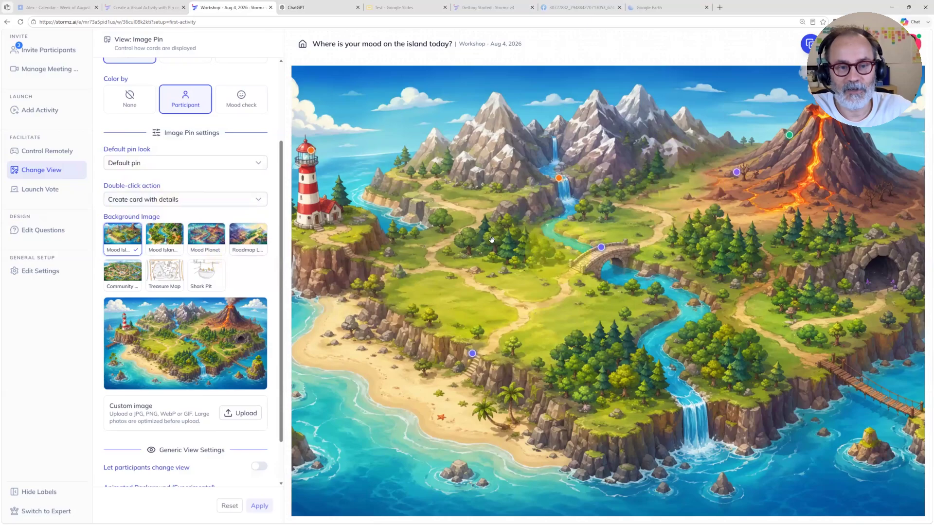
{"action": "double_click", "coordinate": [469, 237]}
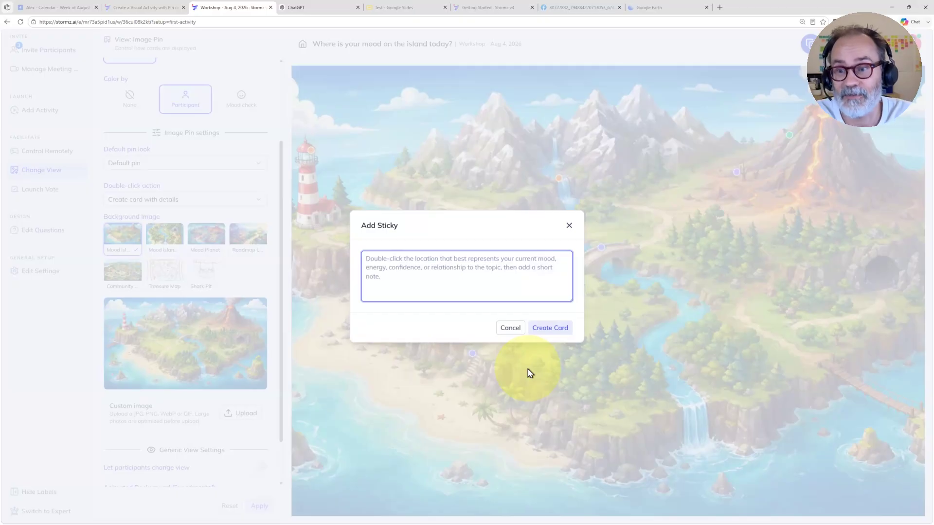
{"action": "left_click", "coordinate": [566, 226]}
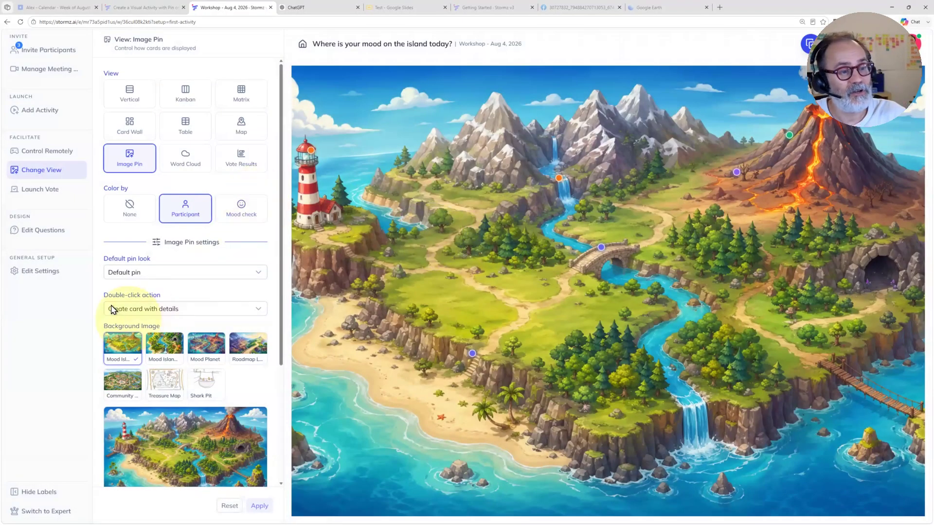
Step: Apply Place quick pin as the double-click action, and place quick pins beside the forest west of the bridge and on the mountains near the volcano
{"action": "left_click", "coordinate": [132, 311]}
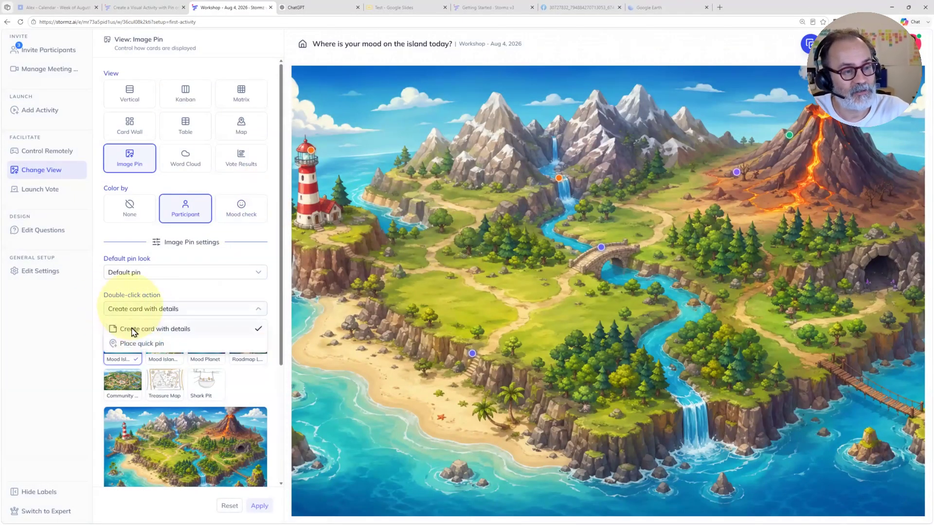
{"action": "left_click", "coordinate": [140, 344]}
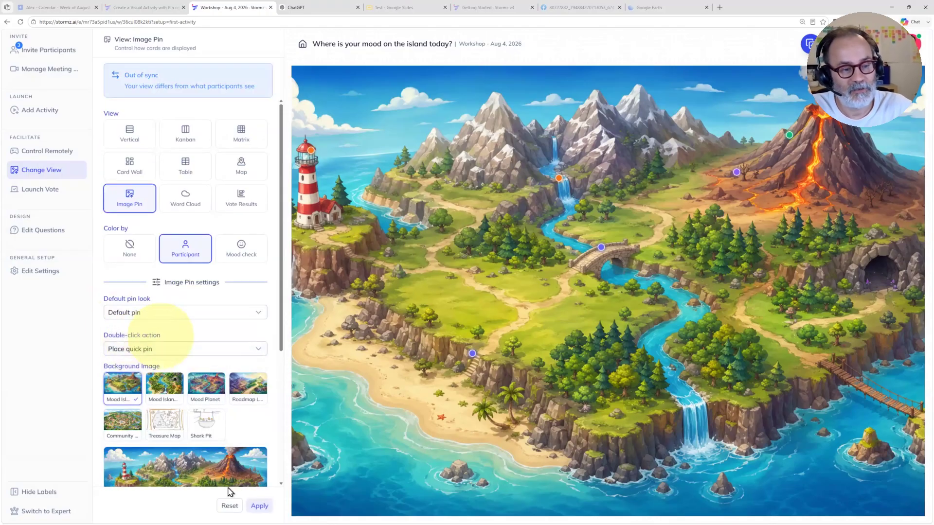
{"action": "left_click", "coordinate": [259, 505]}
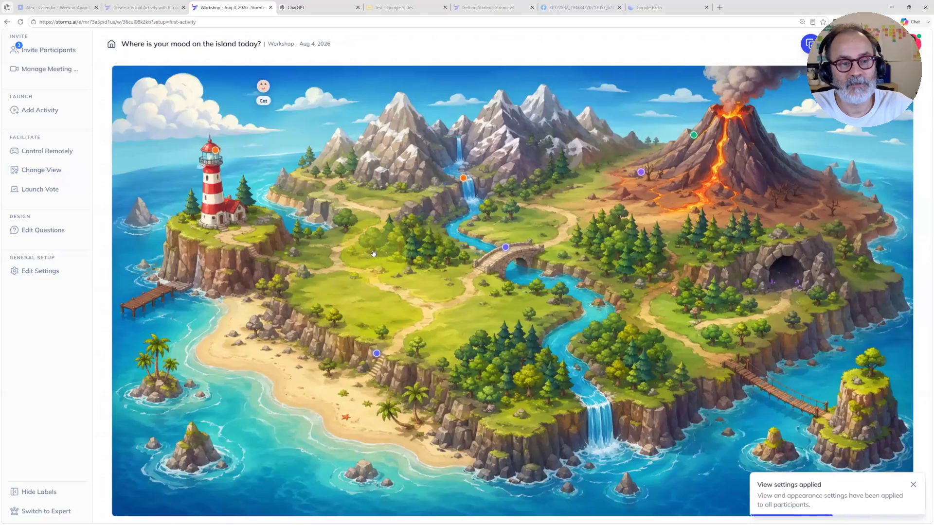
{"action": "double_click", "coordinate": [374, 253]}
{"action": "double_click", "coordinate": [581, 140]}
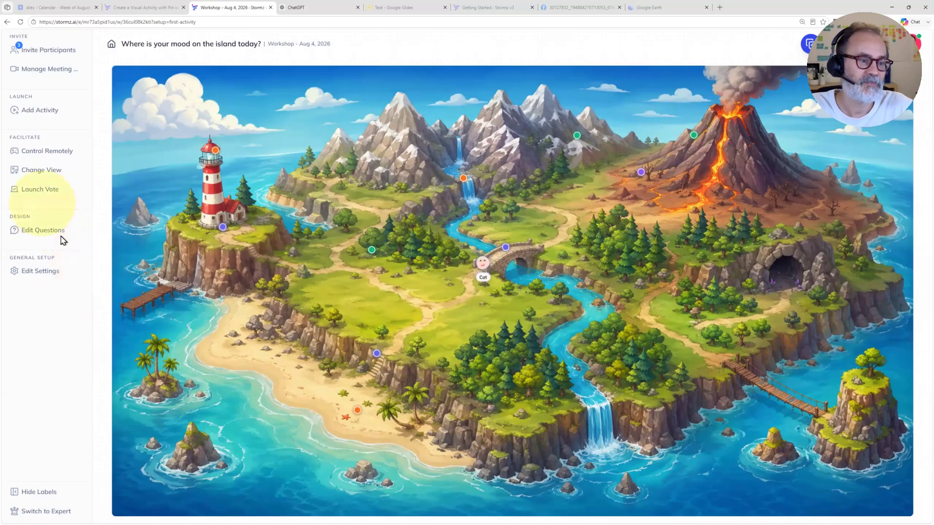
Step: Apply Avatar as the default pin look, and place quick pins in the cave and at the near end of the wooden bridge
{"action": "left_click", "coordinate": [35, 173]}
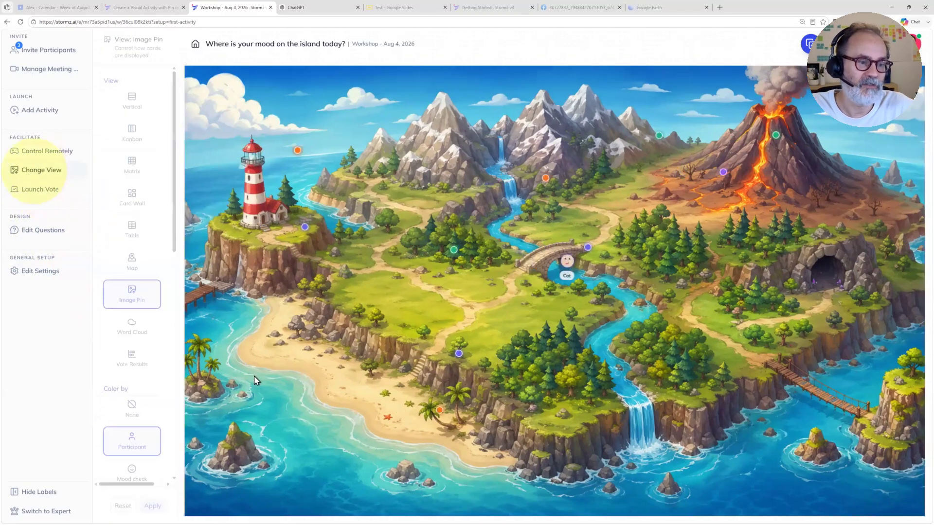
{"action": "left_click", "coordinate": [125, 273]}
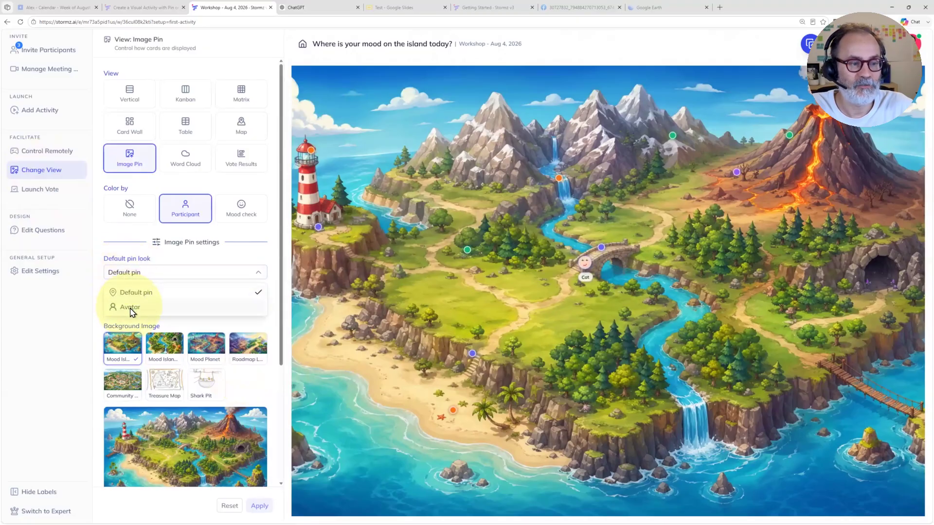
{"action": "left_click", "coordinate": [131, 312]}
{"action": "left_click", "coordinate": [259, 507]}
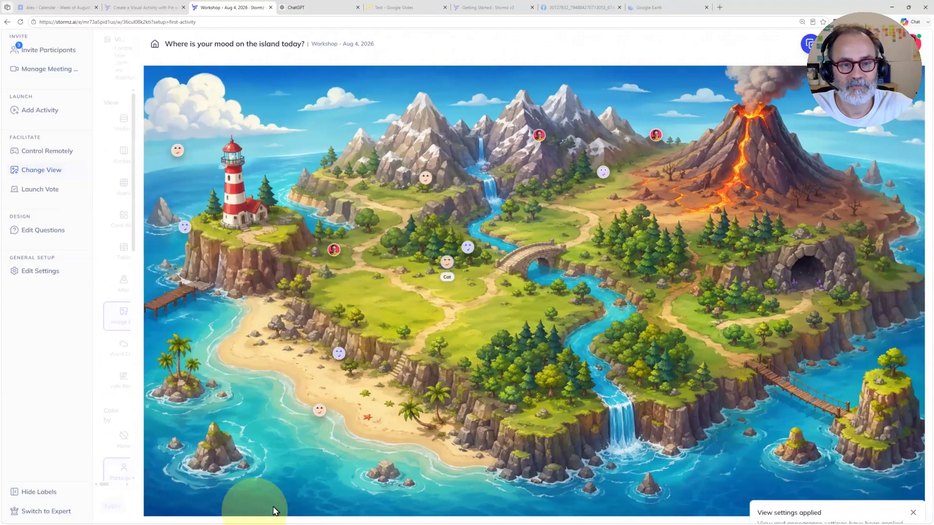
{"action": "left_click", "coordinate": [783, 275]}
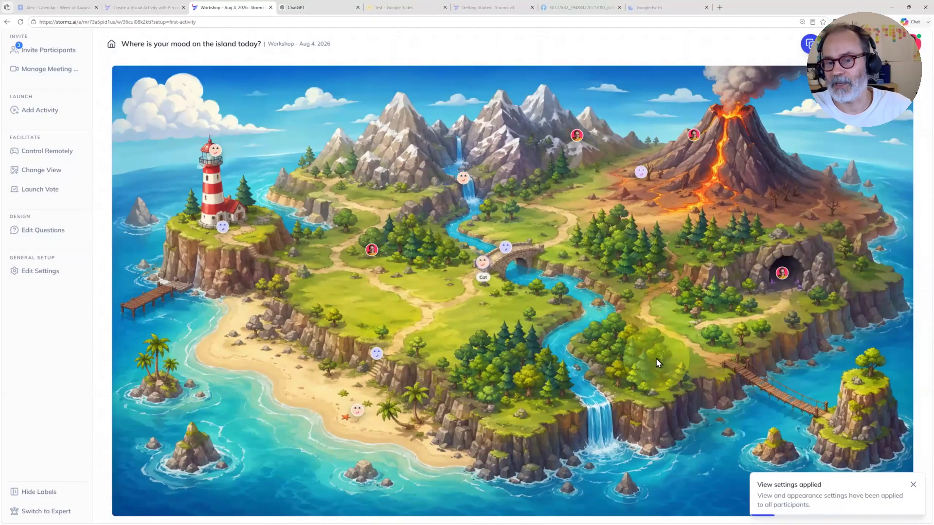
{"action": "left_click", "coordinate": [725, 360]}
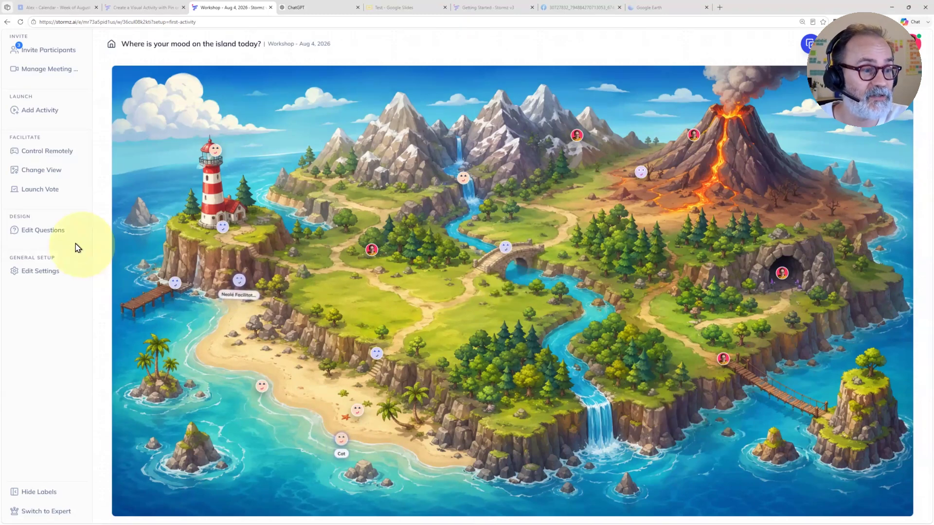
Step: Preview the vertical Mood Island, Mood Planet and Roadmap background images, and choose the Community background for the pin view
{"action": "left_click", "coordinate": [42, 170]}
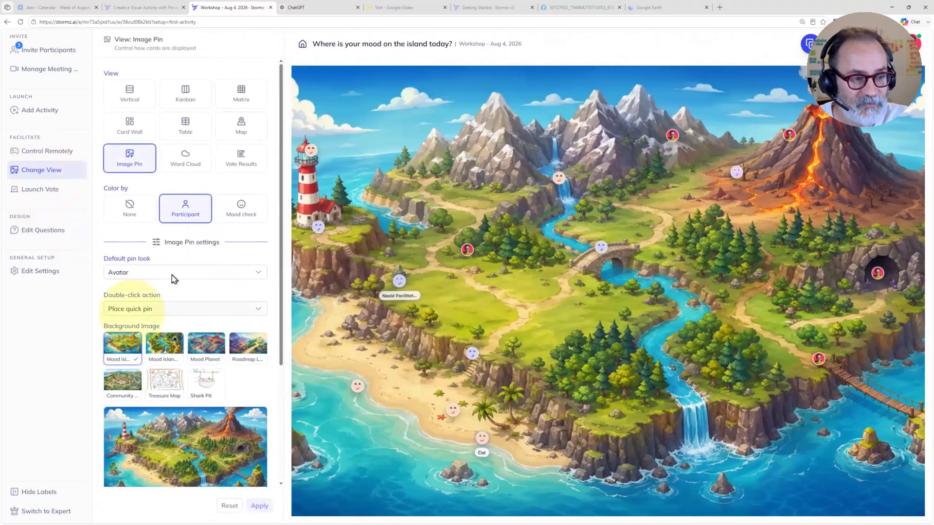
{"action": "scroll", "coordinate": [173, 278], "scroll_direction": "down", "scroll_amount": 3}
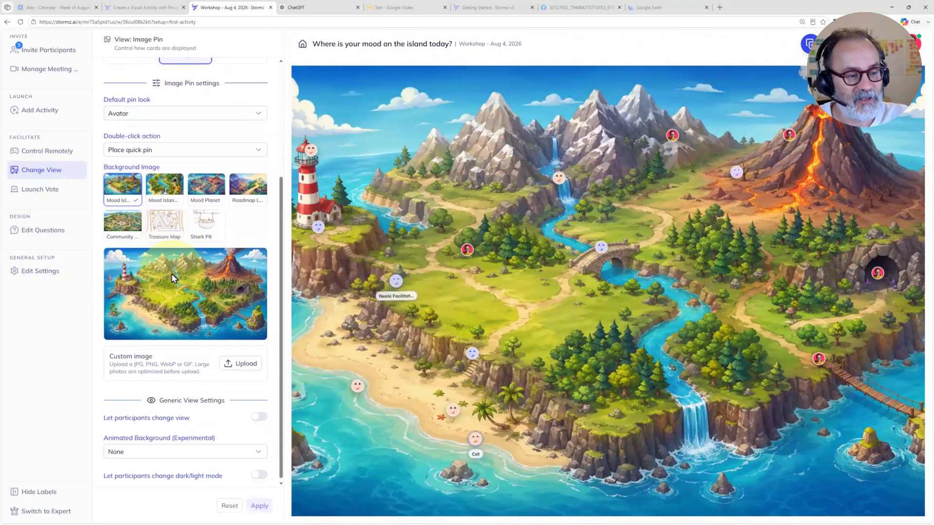
{"action": "scroll", "coordinate": [173, 278], "scroll_direction": "up", "scroll_amount": 1}
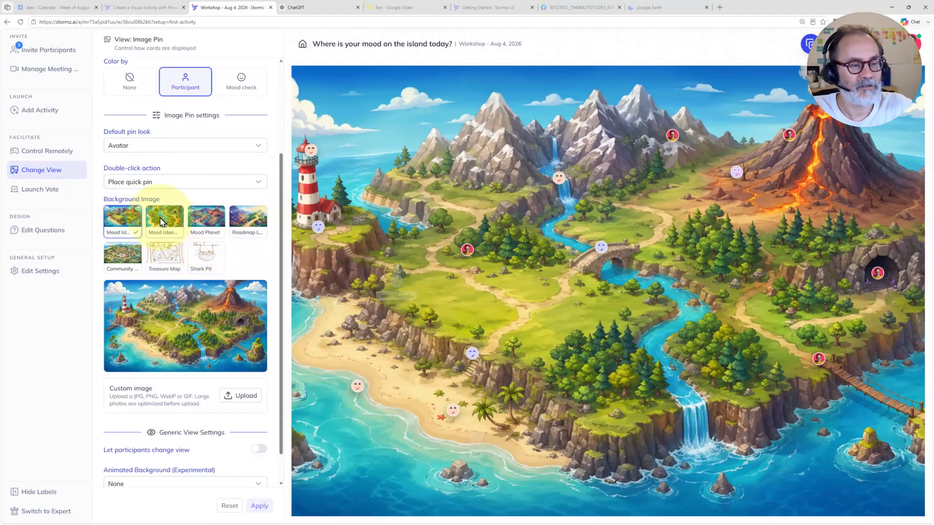
{"action": "left_click", "coordinate": [162, 222]}
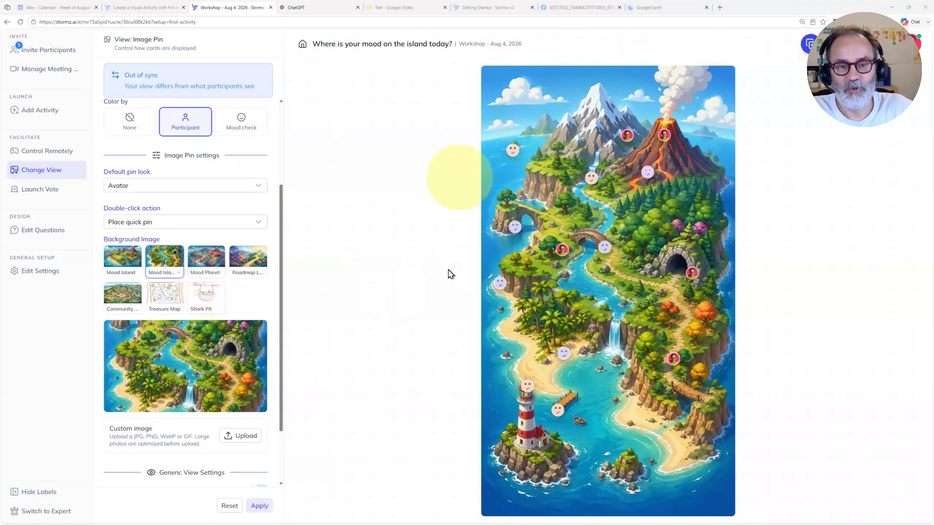
{"action": "left_click", "coordinate": [201, 263]}
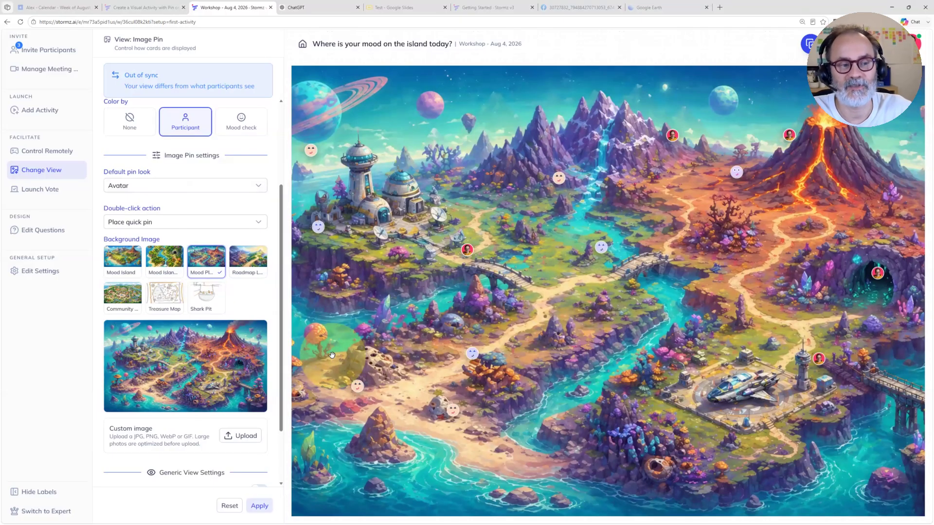
{"action": "left_click", "coordinate": [247, 255]}
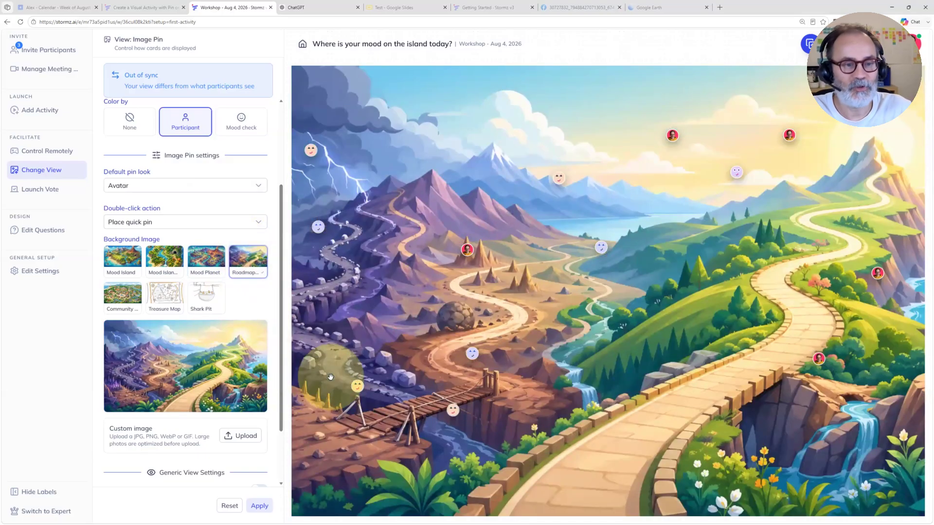
{"action": "left_click", "coordinate": [122, 296]}
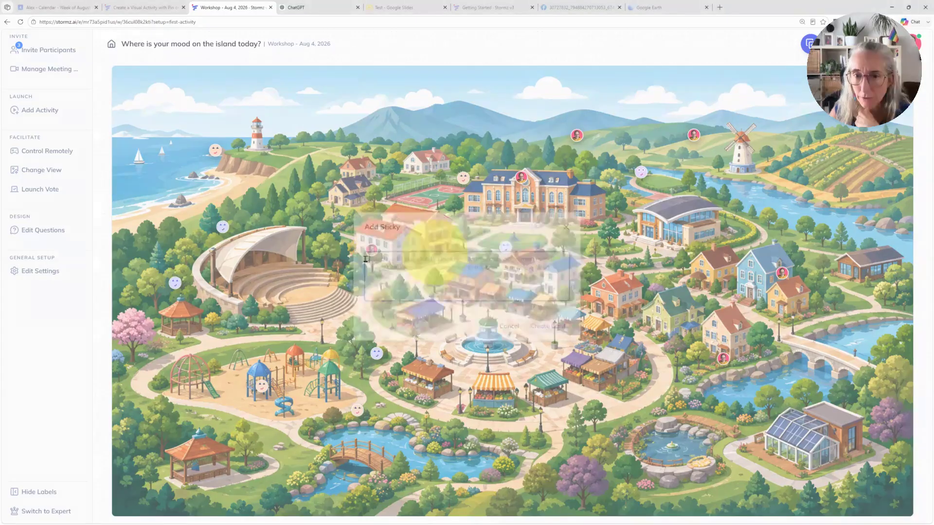
Step: Start a new sticky on the community map image and cancel it
{"action": "double_click", "coordinate": [437, 246]}
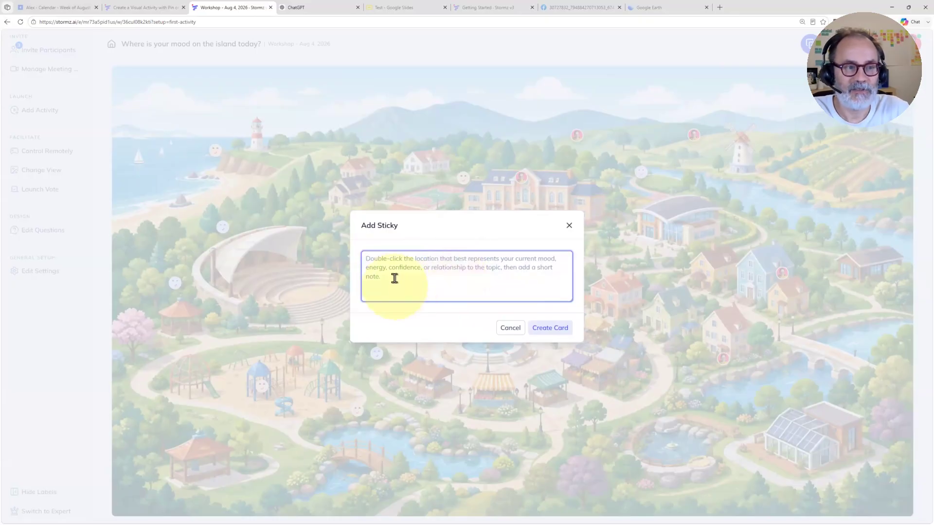
{"action": "left_click", "coordinate": [462, 163]}
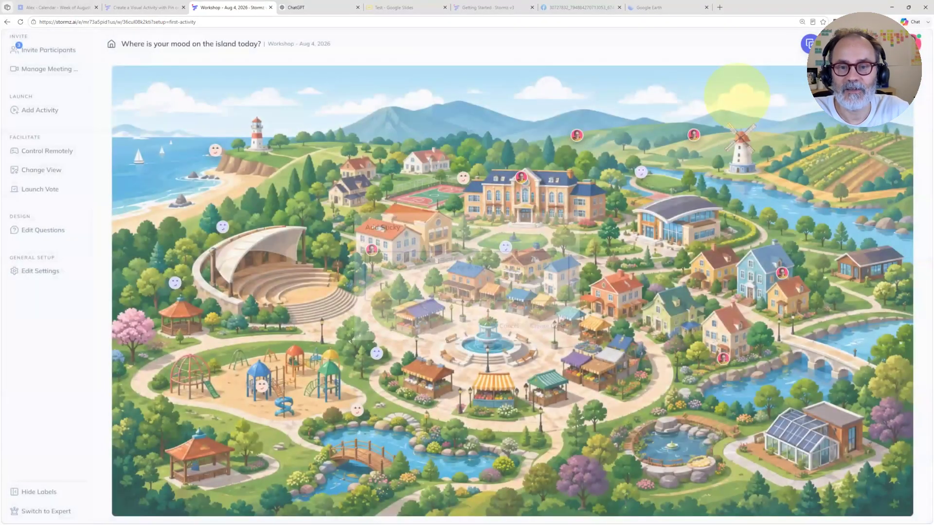
Step: Show the mood question's full description, delete the More details text in the question's settings, and save the question
{"action": "left_click", "coordinate": [853, 44]}
{"action": "left_click_drag", "start_coordinate": [760, 122], "coordinate": [805, 163]}
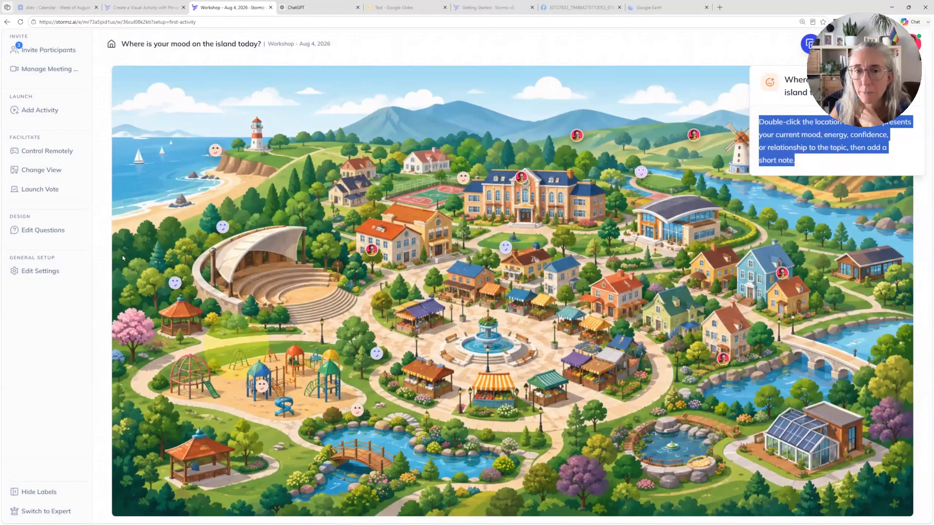
{"action": "left_click", "coordinate": [40, 233]}
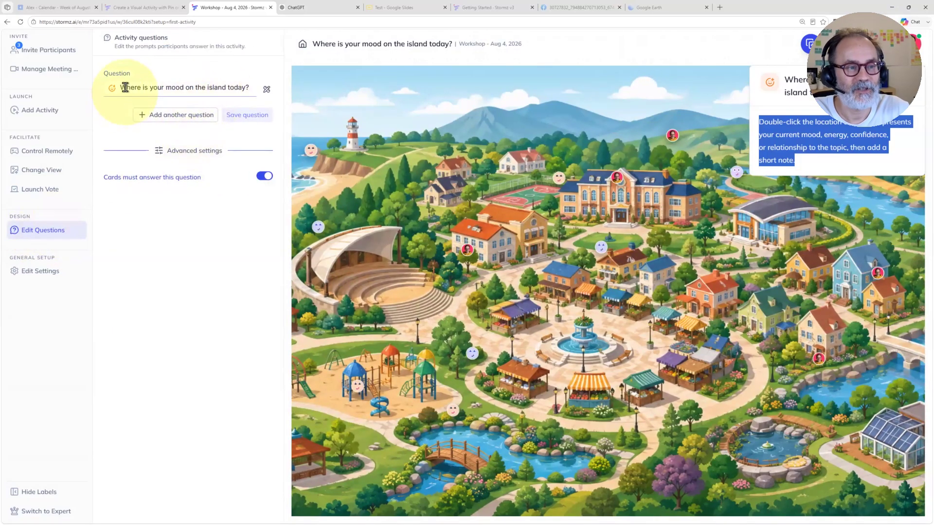
{"action": "left_click_drag", "start_coordinate": [122, 87], "coordinate": [306, 48]}
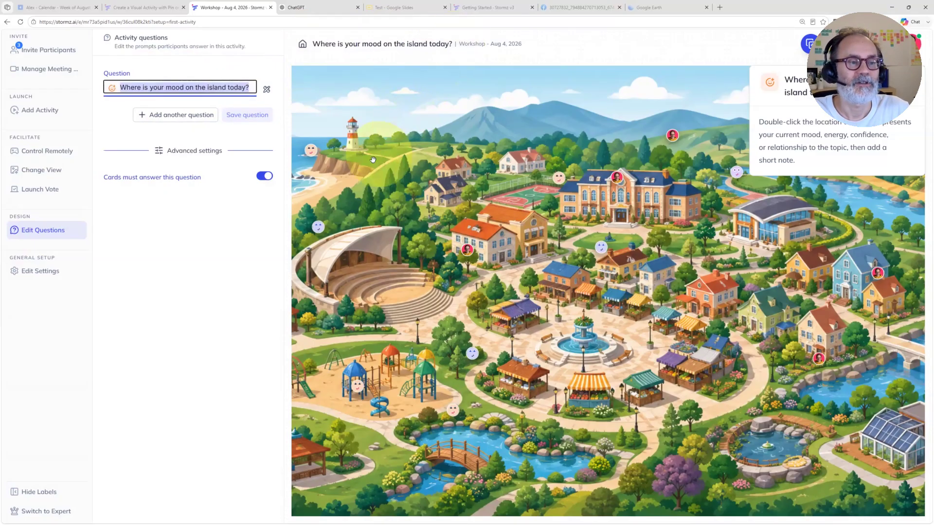
{"action": "left_click", "coordinate": [266, 89]}
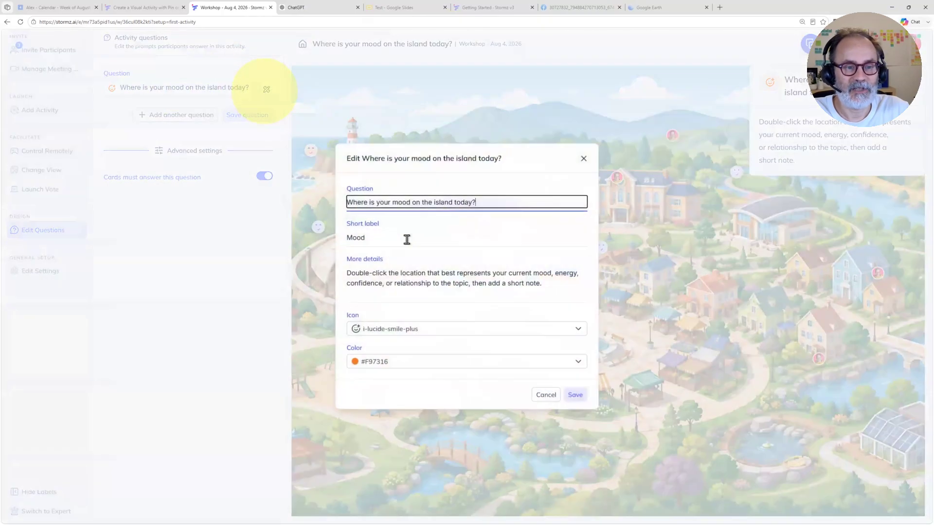
{"action": "left_click", "coordinate": [398, 237]}
{"action": "left_click", "coordinate": [381, 202]}
{"action": "left_click", "coordinate": [371, 237]}
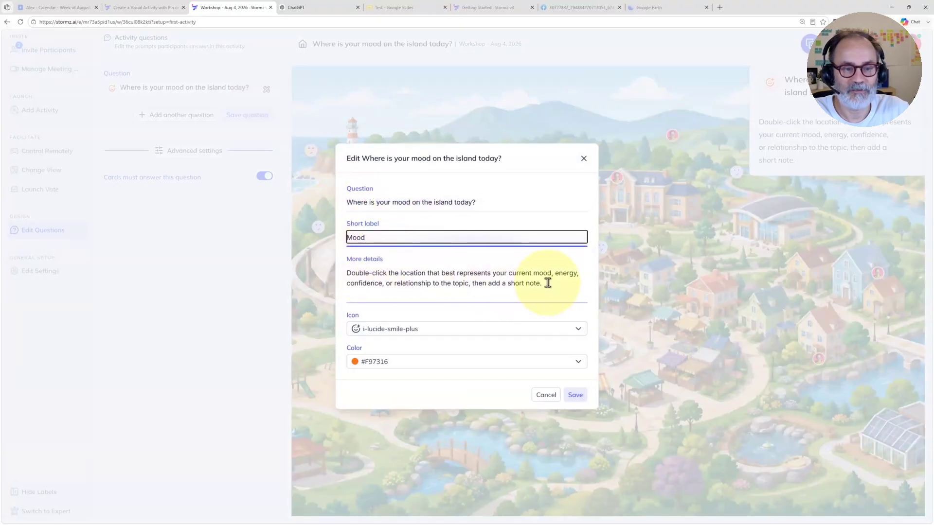
{"action": "left_click_drag", "start_coordinate": [547, 282], "coordinate": [347, 270]}
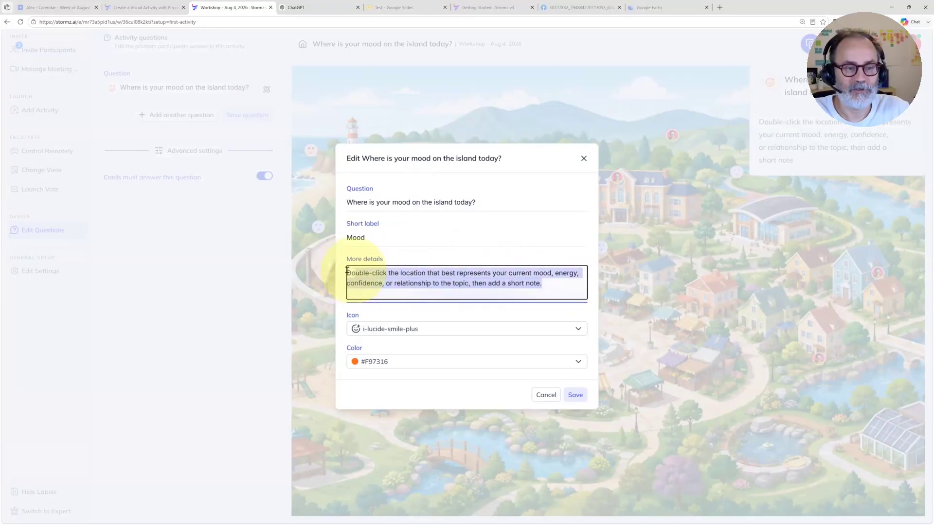
{"action": "key", "text": "BackSpace"}
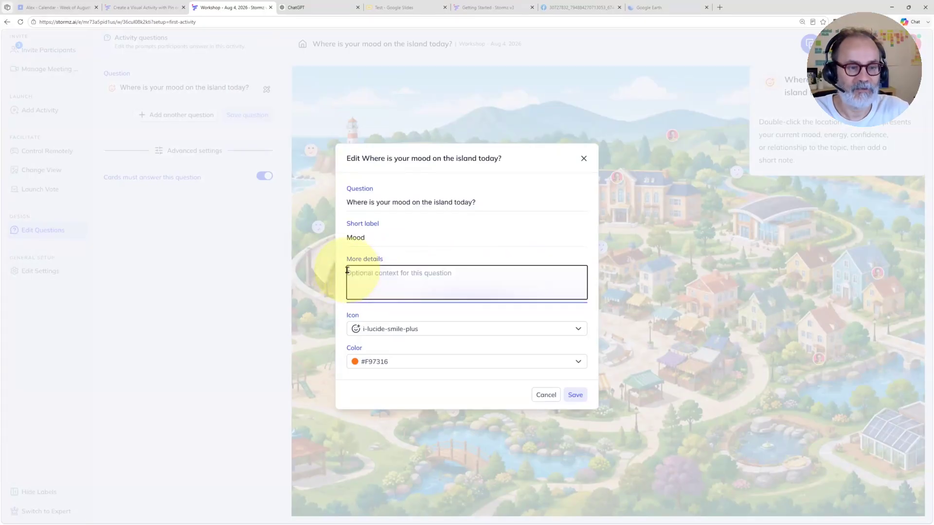
{"action": "left_click", "coordinate": [574, 394]}
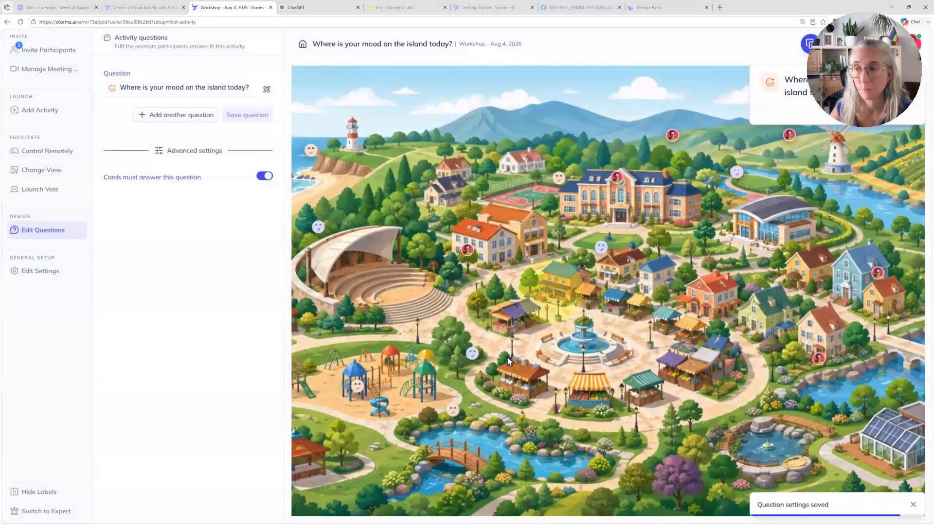
Step: Check the shortened prompt in a new sticky on the community map image, and cancel the sticky
{"action": "left_click", "coordinate": [552, 198]}
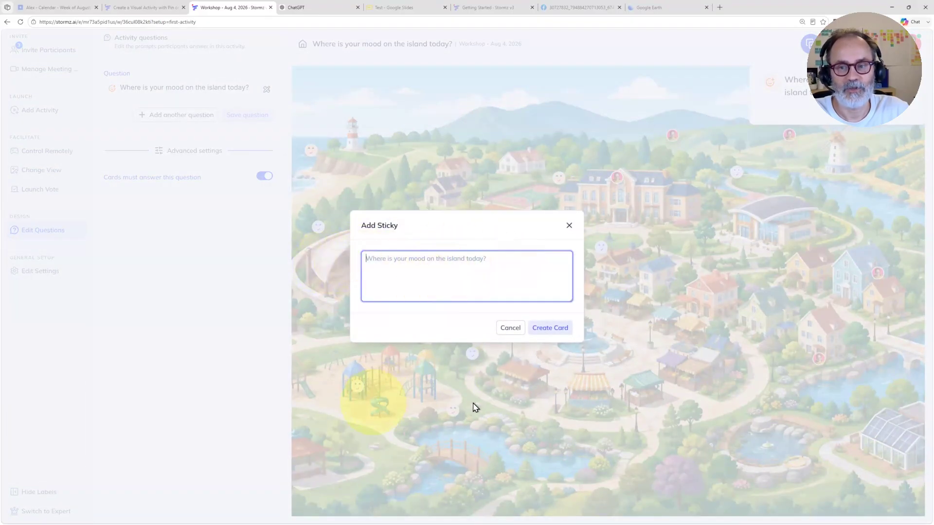
{"action": "left_click", "coordinate": [510, 328]}
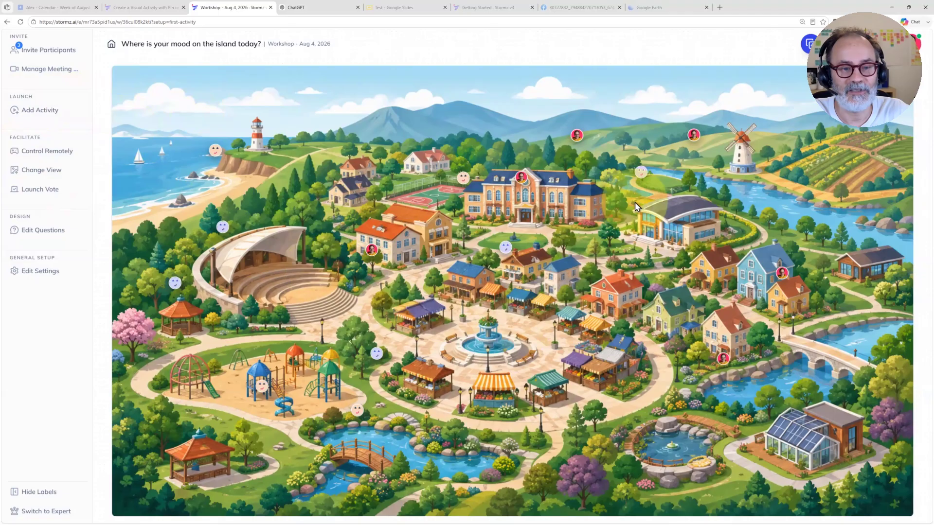
Step: Choose Mood Island as the background image of the Image Pin view, and close the view settings
{"action": "left_click", "coordinate": [43, 230]}
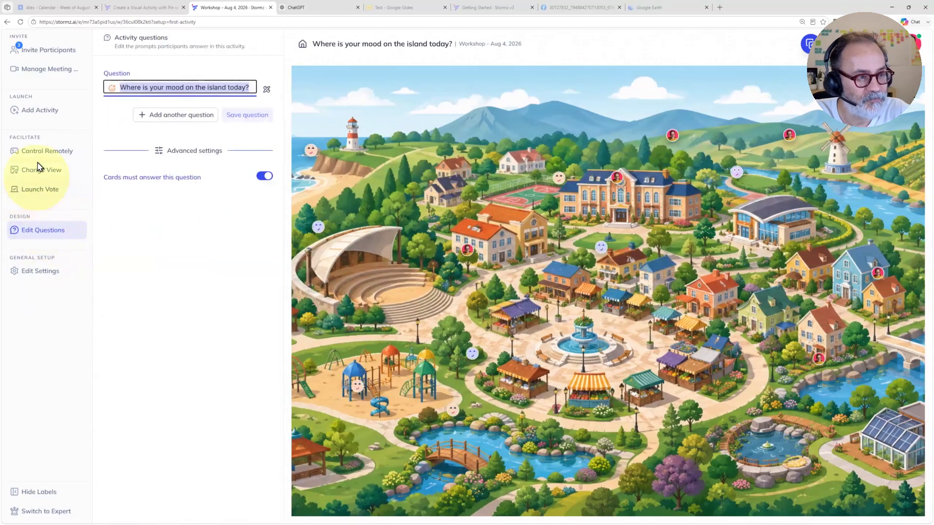
{"action": "left_click", "coordinate": [40, 168]}
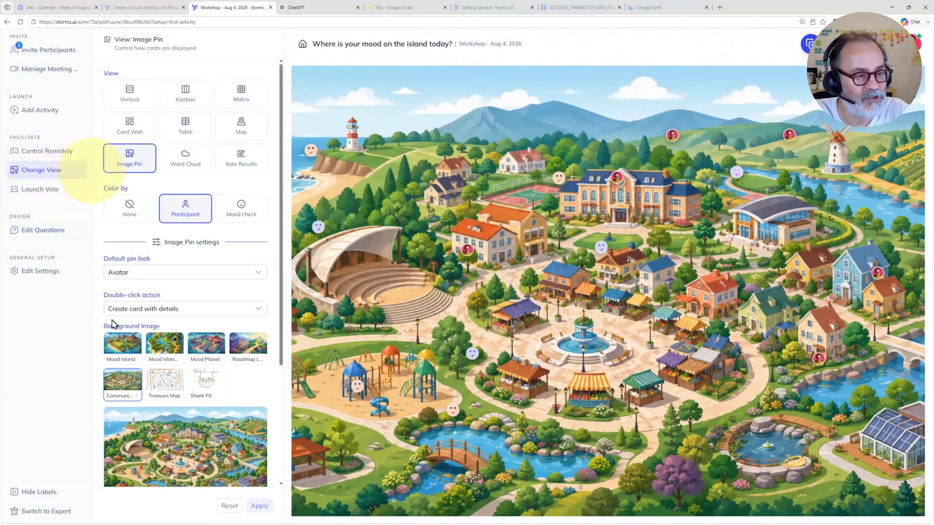
{"action": "left_click", "coordinate": [117, 347]}
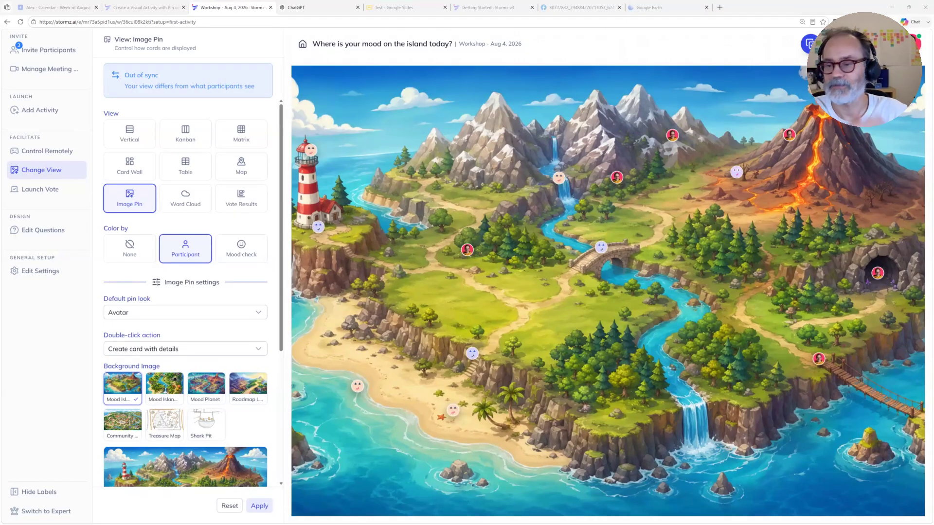
{"action": "left_click", "coordinate": [284, 178]}
{"action": "left_click", "coordinate": [290, 196]}
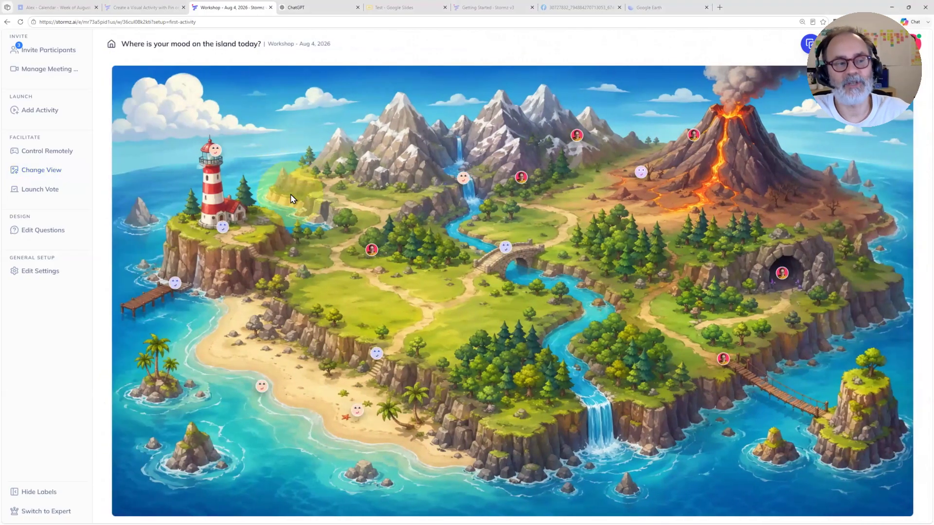
{"action": "left_click", "coordinate": [125, 145]}
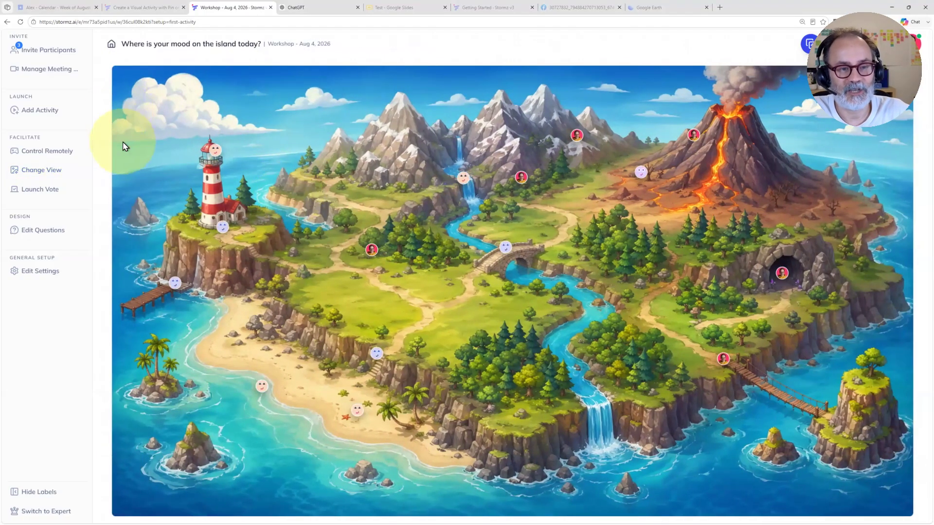
Step: Start a new activity, browse the ready-made activities, and choose the blank Pin on Image preset
{"action": "left_click", "coordinate": [34, 111]}
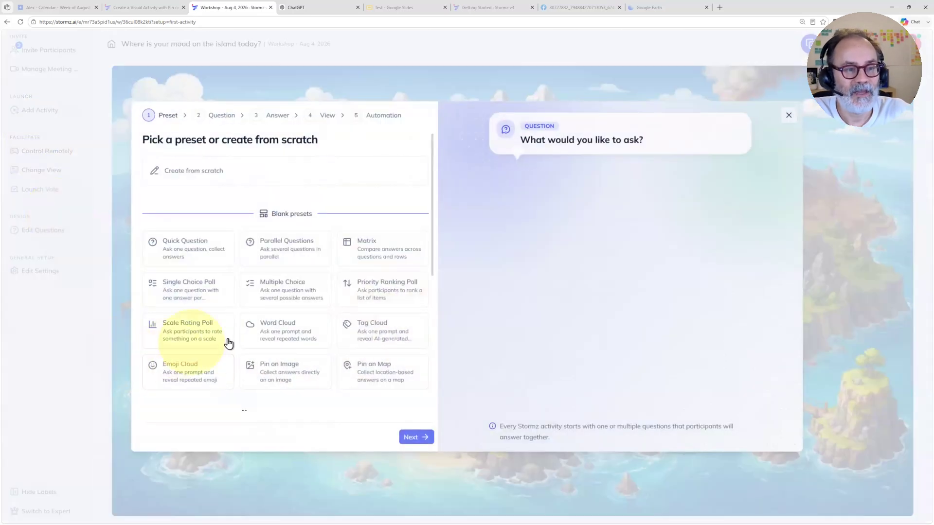
{"action": "left_click", "coordinate": [194, 252]}
{"action": "scroll", "coordinate": [218, 275], "scroll_direction": "down", "scroll_amount": 6}
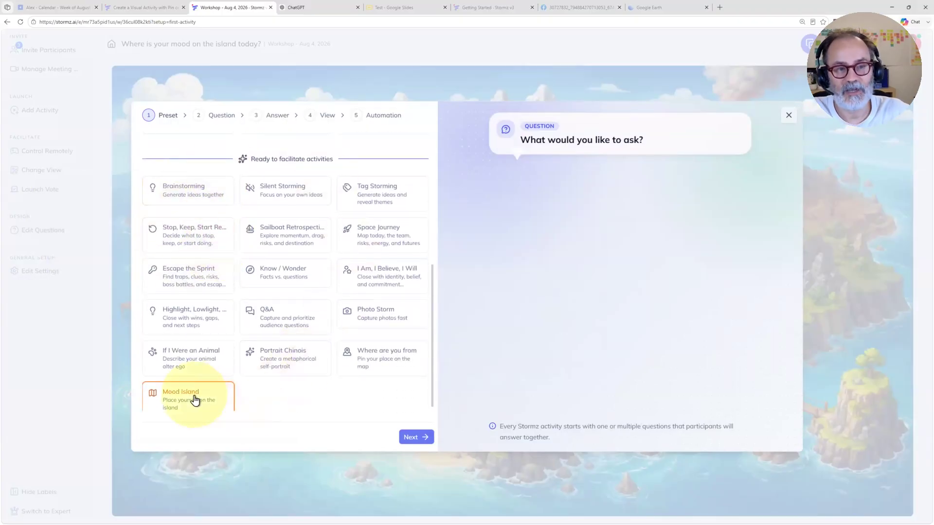
{"action": "scroll", "coordinate": [204, 384], "scroll_direction": "up", "scroll_amount": 5}
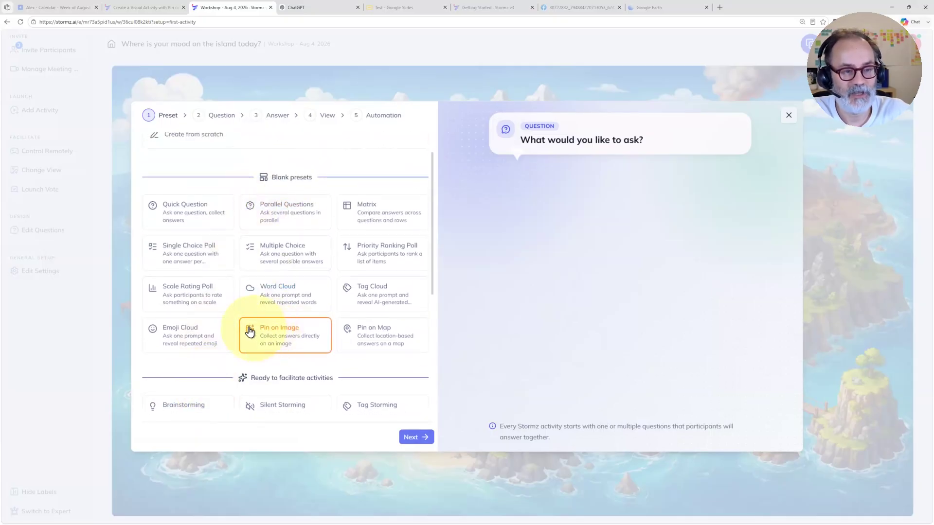
{"action": "left_click", "coordinate": [258, 336]}
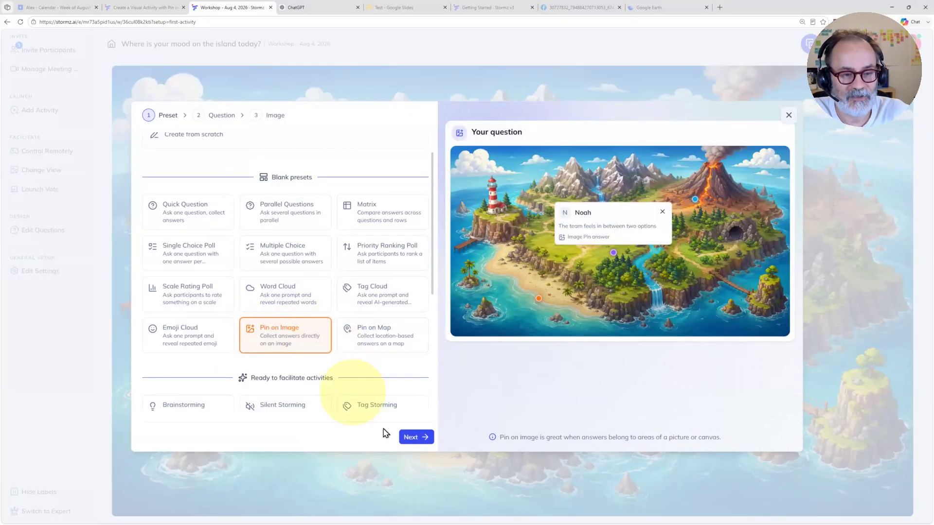
{"action": "left_click", "coordinate": [412, 436]}
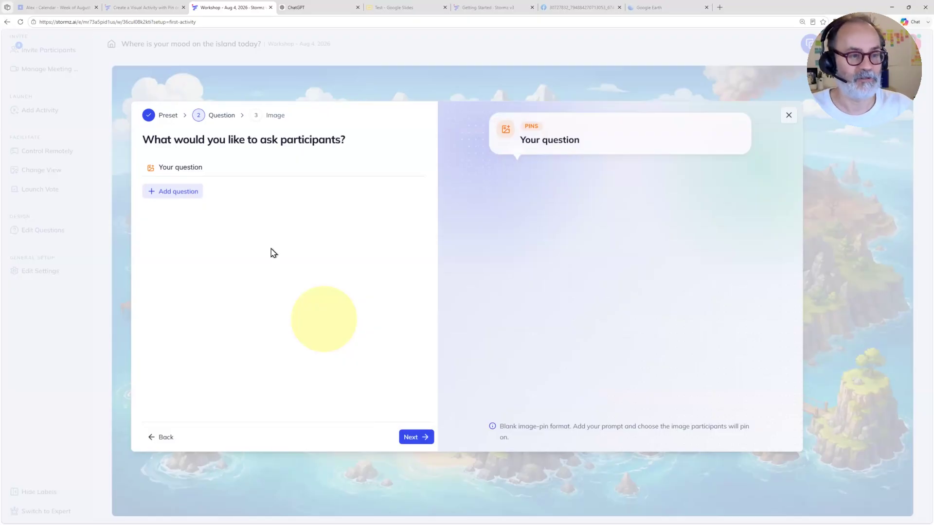
Step: Set the participant question to "Are you more this or that?" and continue to the background image choice
{"action": "left_click", "coordinate": [227, 171]}
{"action": "key", "text": "BackSpace"}
{"action": "key", "text": "BackSpace"}
{"action": "key", "text": "BackSpace"}
{"action": "key", "text": "BackSpace"}
{"action": "key", "text": "BackSpace"}
{"action": "key", "text": "BackSpace"}
{"action": "key", "text": "BackSpace"}
{"action": "key", "text": "BackSpace"}
{"action": "key", "text": "BackSpace"}
{"action": "key", "text": "BackSpace"}
{"action": "key", "text": "BackSpace"}
{"action": "key", "text": "BackSpace"}
{"action": "type", "text": "A"}
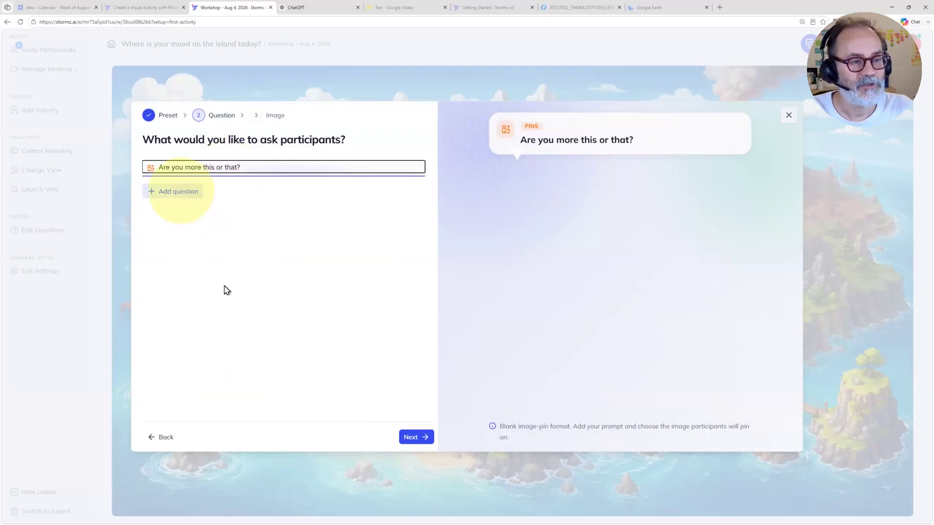
{"action": "left_click", "coordinate": [420, 212]}
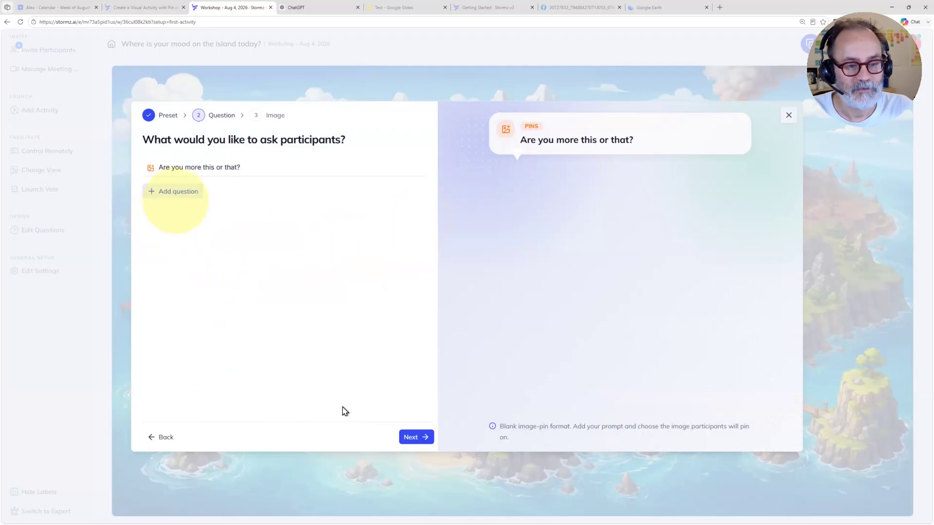
{"action": "left_click", "coordinate": [415, 438]}
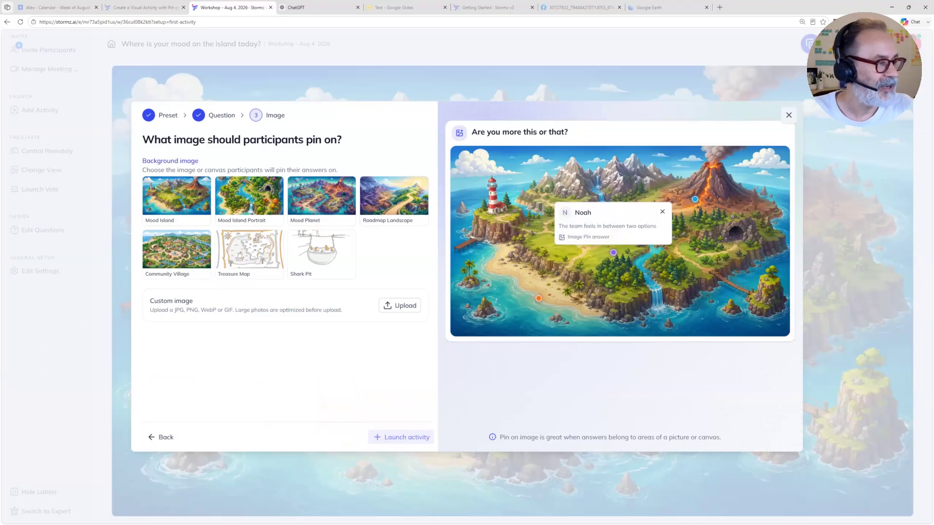
Step: Minimize the workshop windows, switch to the Kindle app showing 2 Kinds of People, and maximize it
{"action": "left_click", "coordinate": [893, 11]}
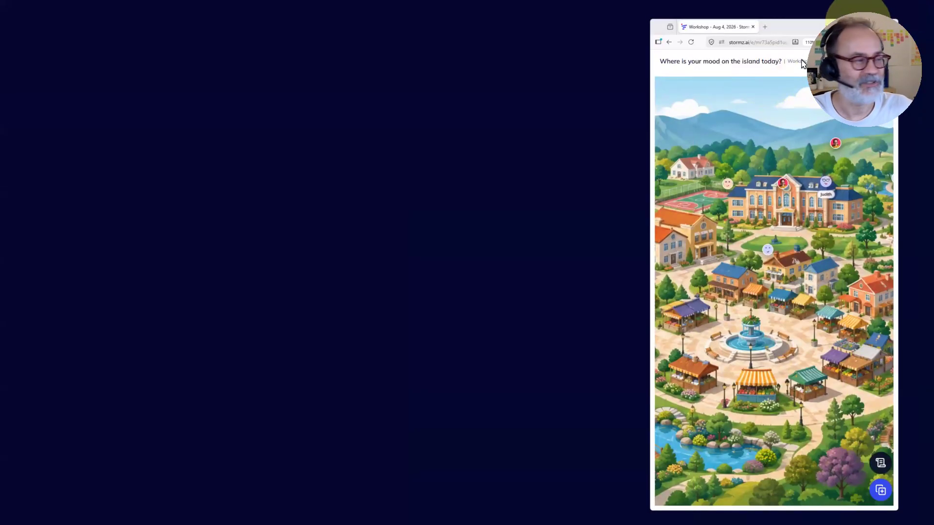
{"action": "left_click", "coordinate": [857, 22]}
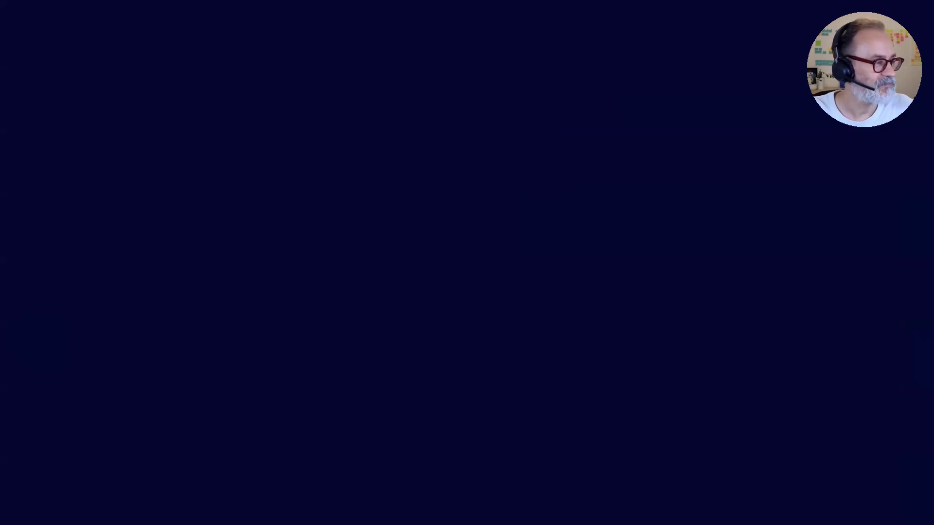
{"action": "key", "text": "alt+Tab"}
{"action": "left_click", "coordinate": [270, 48]}
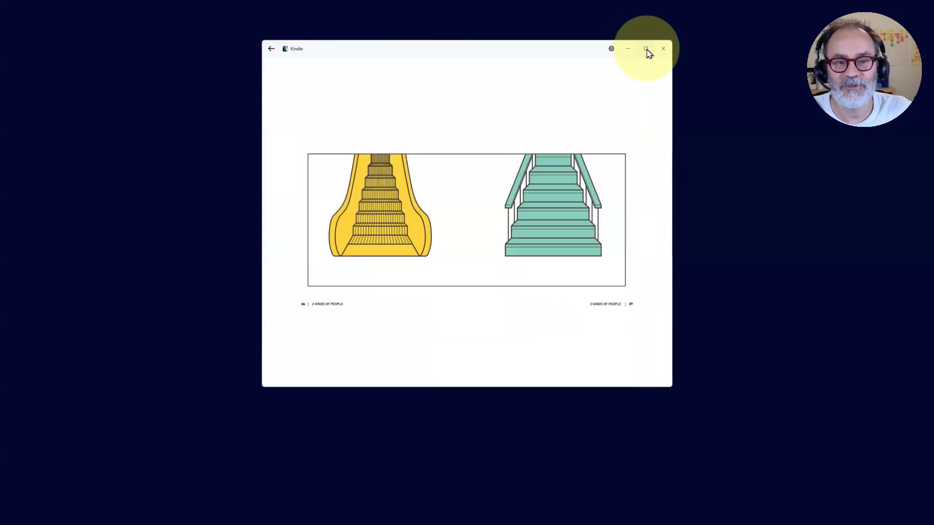
{"action": "left_click", "coordinate": [646, 50]}
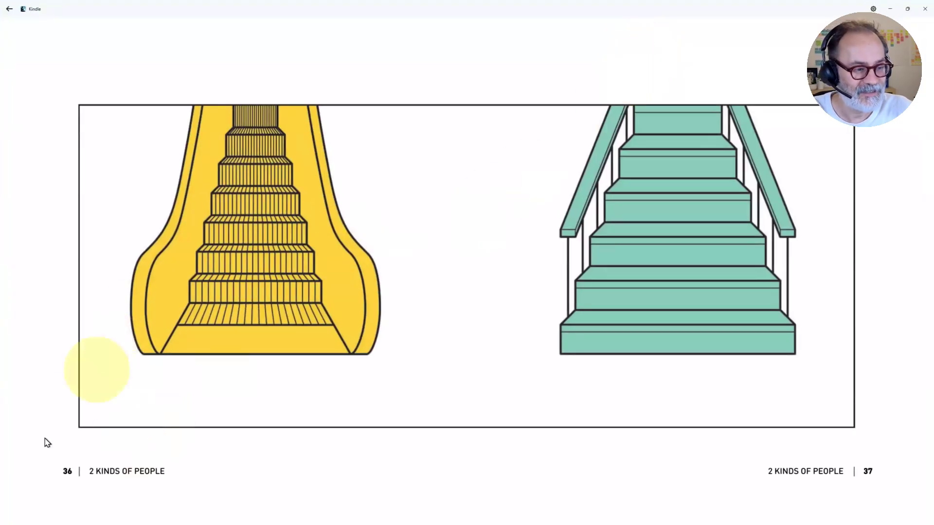
Step: Page back through the 2 Kinds of People illustrations to the file-name comparison on pages 28–29
{"action": "left_click", "coordinate": [52, 143]}
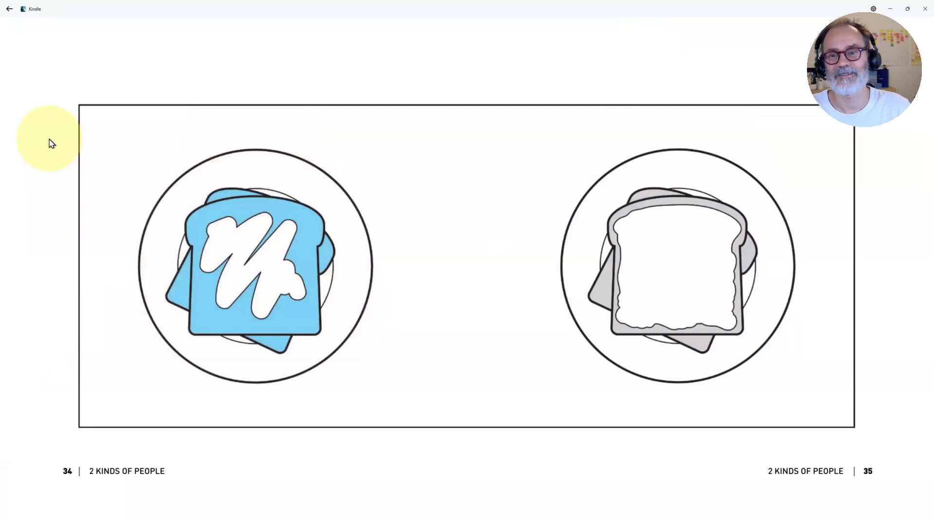
{"action": "left_click", "coordinate": [52, 143]}
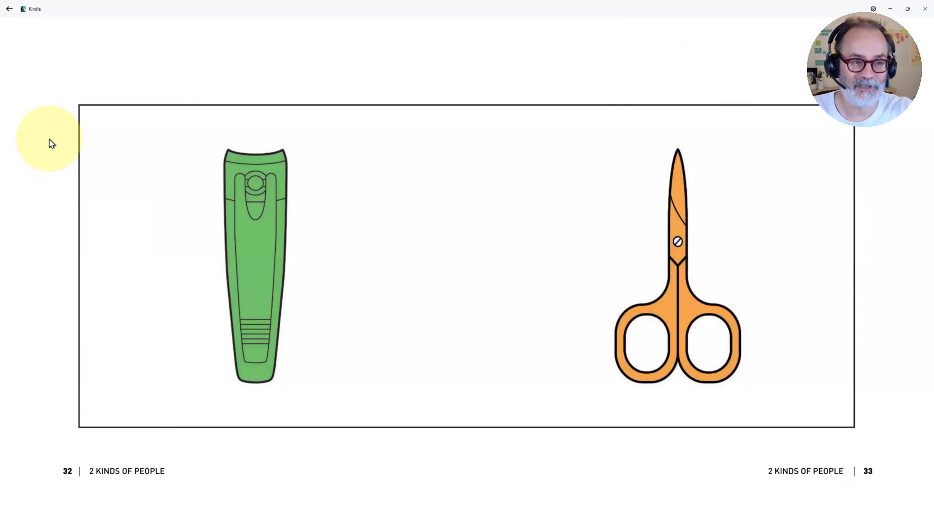
{"action": "left_click", "coordinate": [51, 143]}
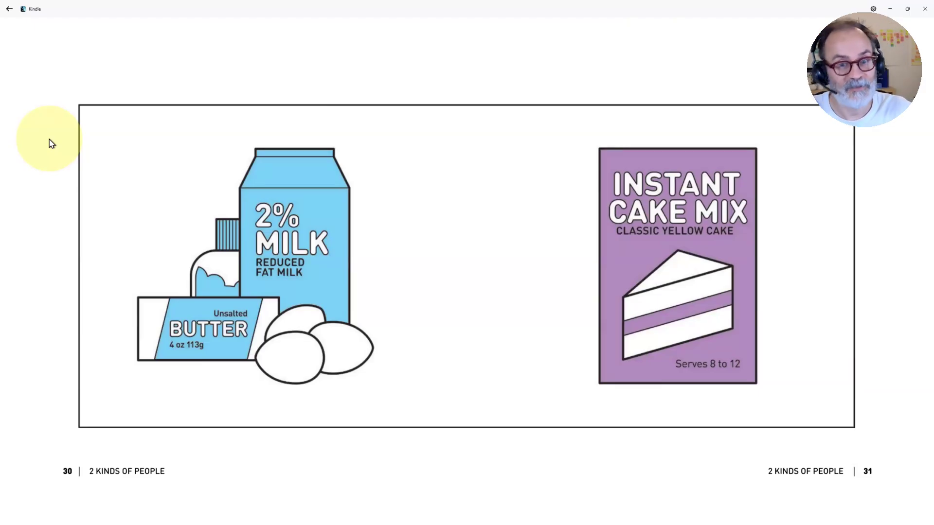
{"action": "left_click", "coordinate": [52, 144]}
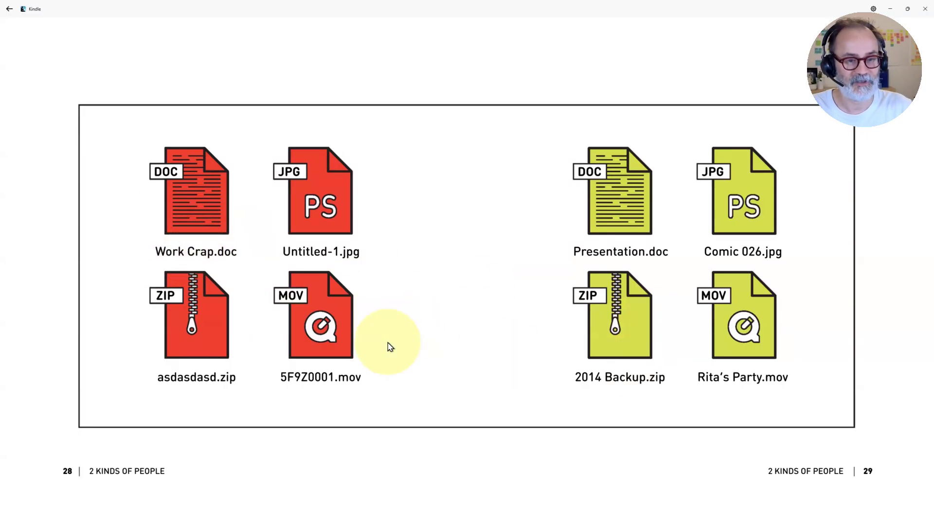
Step: Page forward through the 2 Kinds of People illustrations to the printed book versus Kindle comparison on pages 50–51
{"action": "key", "text": "Right"}
{"action": "key", "text": "Right"}
{"action": "key", "text": "Right"}
{"action": "key", "text": "Right"}
{"action": "key", "text": "Right"}
{"action": "key", "text": "Right"}
{"action": "key", "text": "Right"}
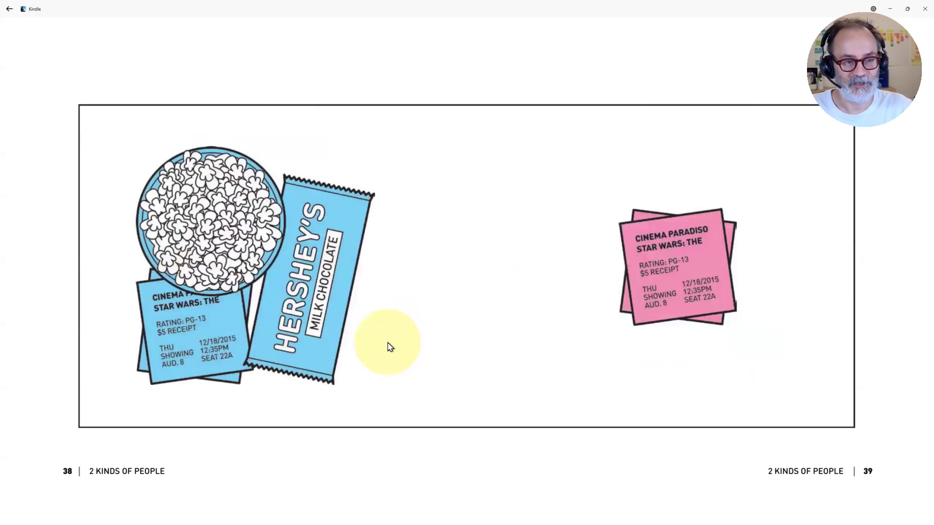
{"action": "key", "text": "Right"}
{"action": "key", "text": "Right"}
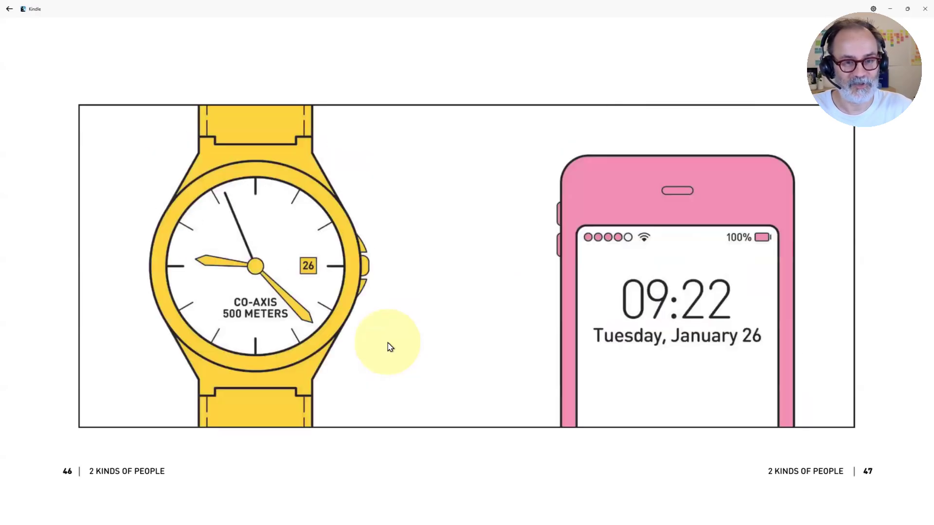
{"action": "key", "text": "Left"}
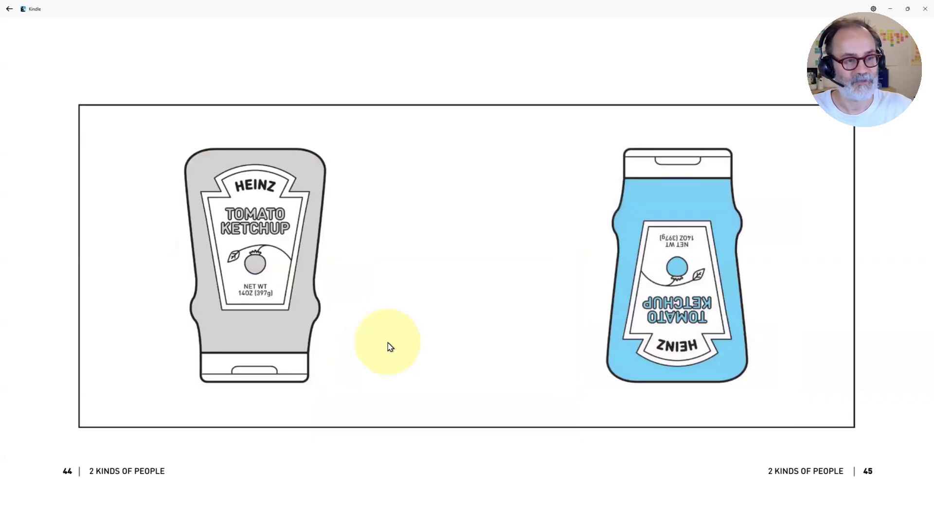
{"action": "key", "text": "Right"}
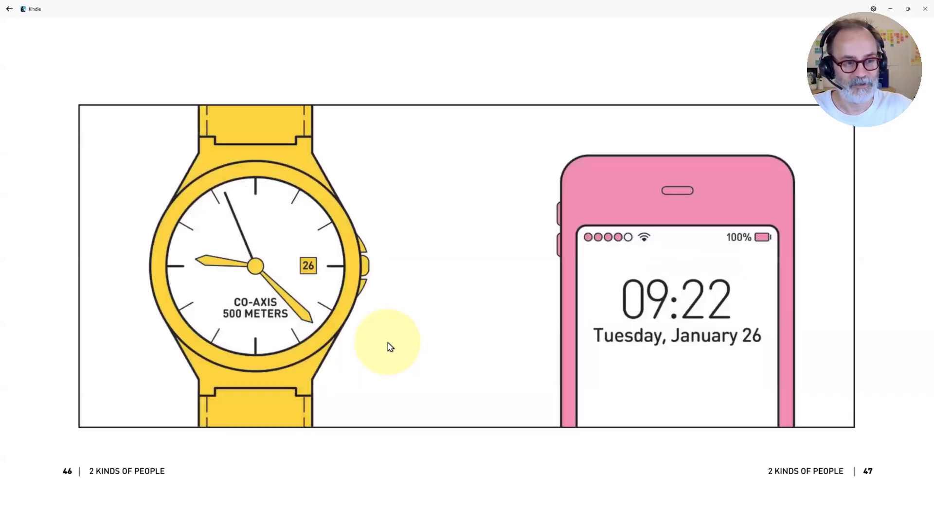
{"action": "key", "text": "Right"}
{"action": "key", "text": "Right"}
{"action": "key", "text": "Right"}
{"action": "key", "text": "Right"}
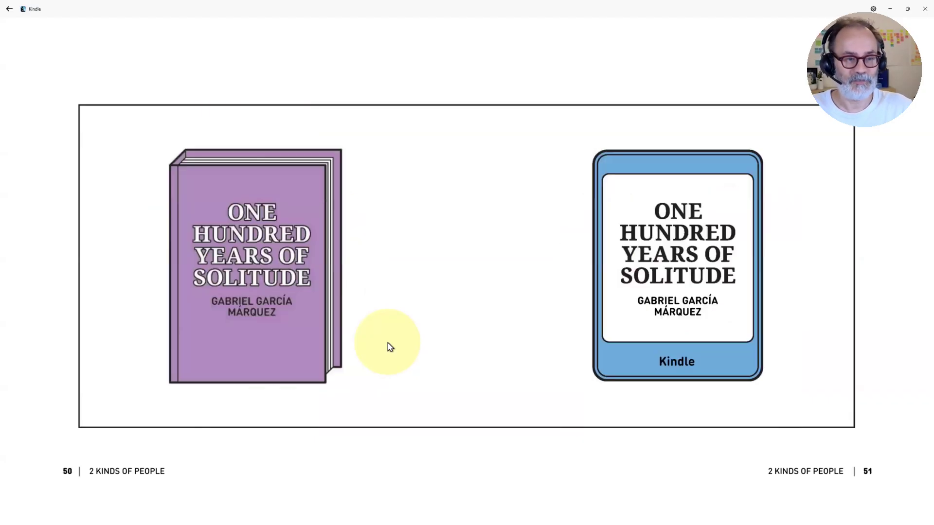
Step: Page forward through the 2 Kinds of People illustrations to the shower versus tap comparison on pages 70–71
{"action": "key", "text": "Right"}
{"action": "key", "text": "Right"}
{"action": "key", "text": "Right"}
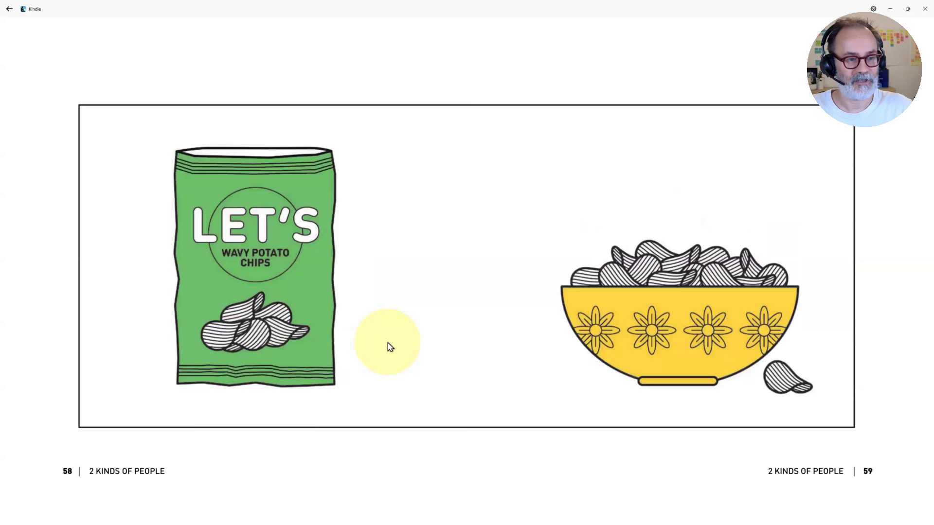
{"action": "key", "text": "Right"}
{"action": "key", "text": "Right"}
{"action": "key", "text": "Right"}
{"action": "key", "text": "Right"}
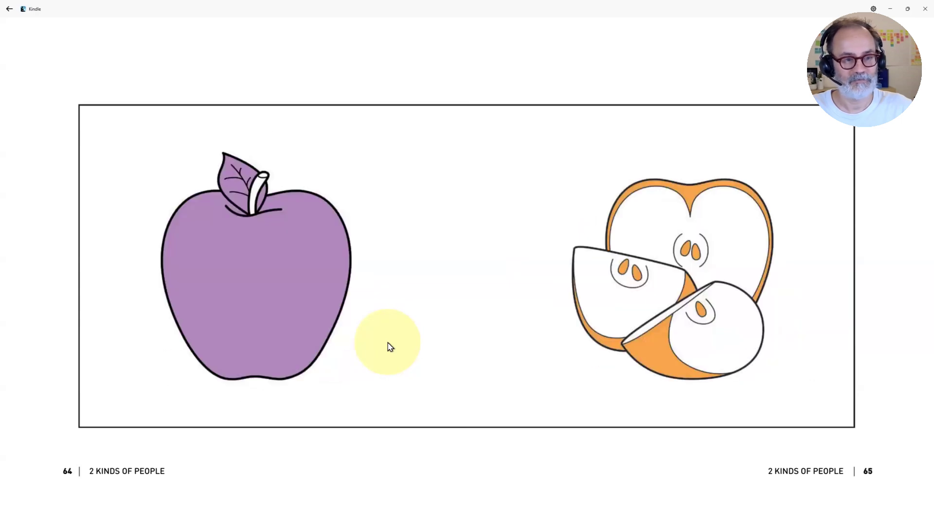
{"action": "key", "text": "Right"}
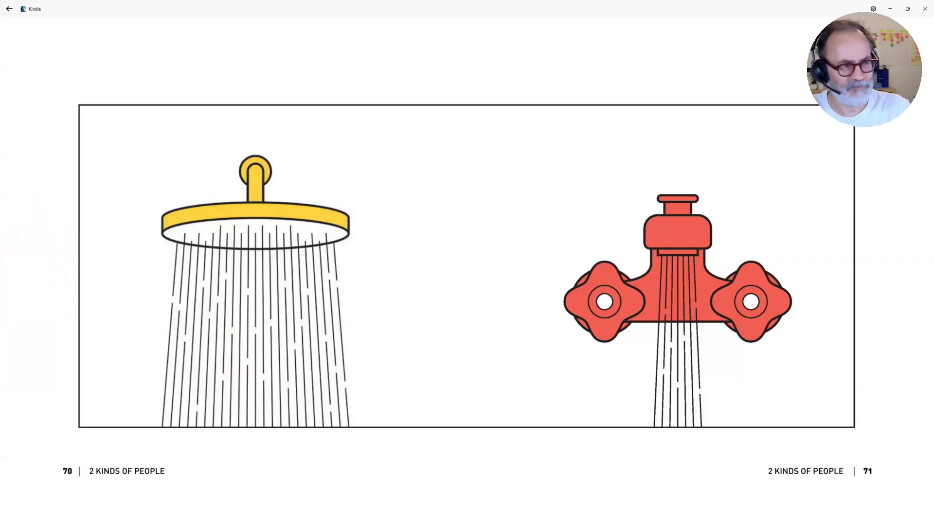
Step: Capture a screenshot of the full shower versus tap spread, leaving out the Kindle window's title bar
{"action": "key", "text": "super+shift+s"}
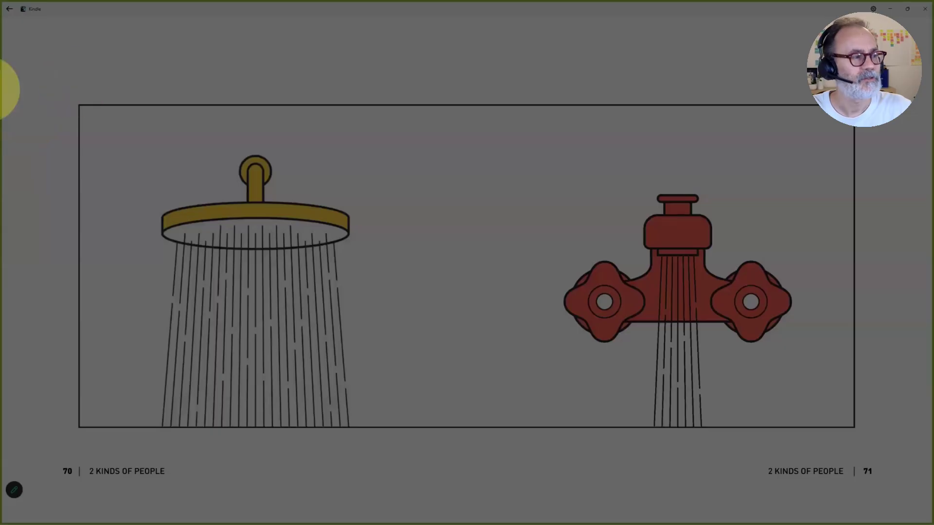
{"action": "key", "text": "Escape"}
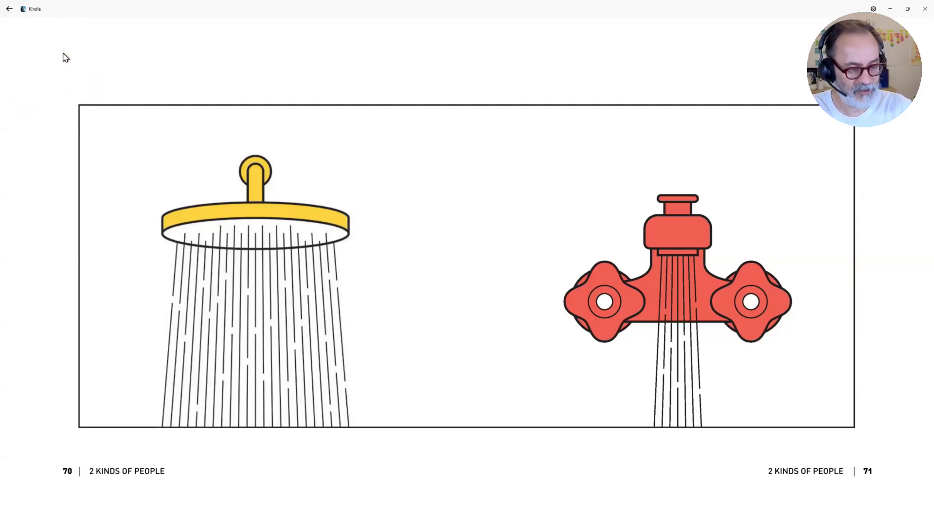
{"action": "key", "text": "super+shift+s"}
{"action": "left_click_drag", "start_coordinate": [3, 22], "coordinate": [926, 515]}
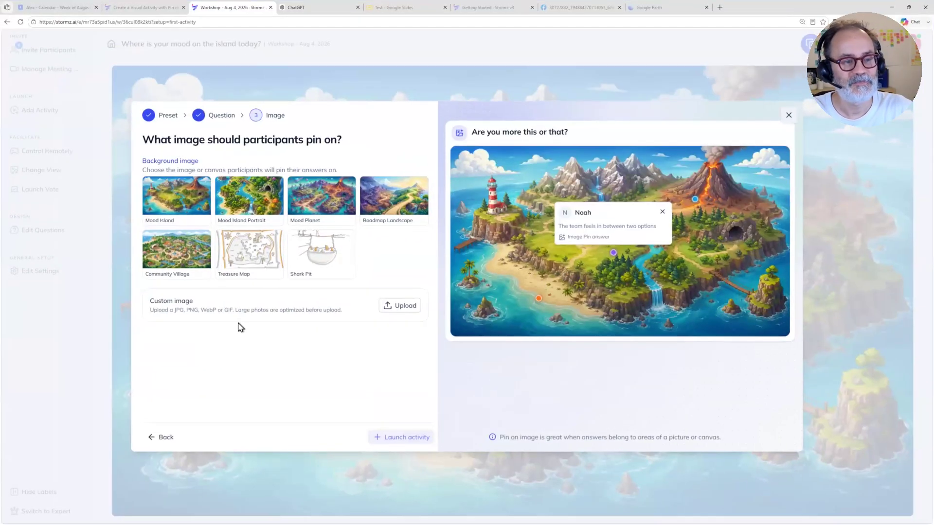
Step: In the Stormz workshop, upload Screenshot 2026-08-04 172505.png as the custom background image and launch the activity
{"action": "left_click", "coordinate": [406, 307]}
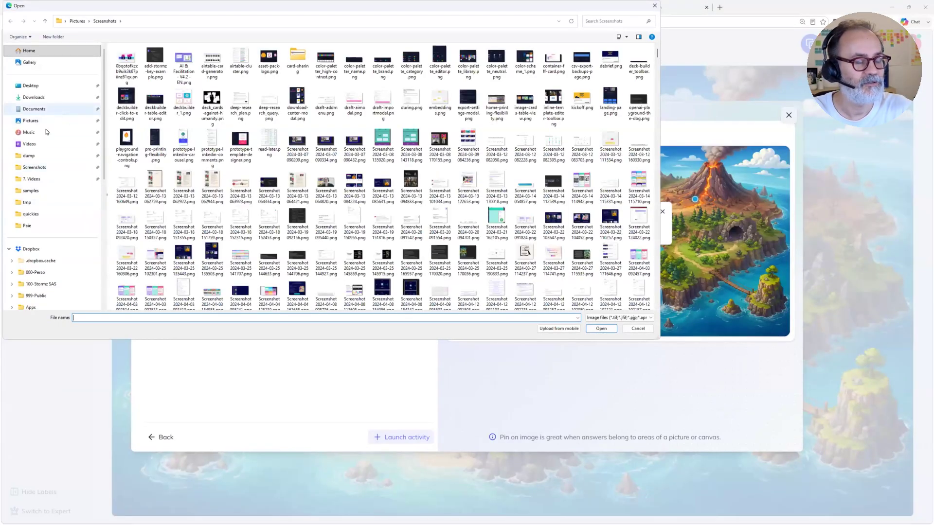
{"action": "left_click", "coordinate": [35, 167]}
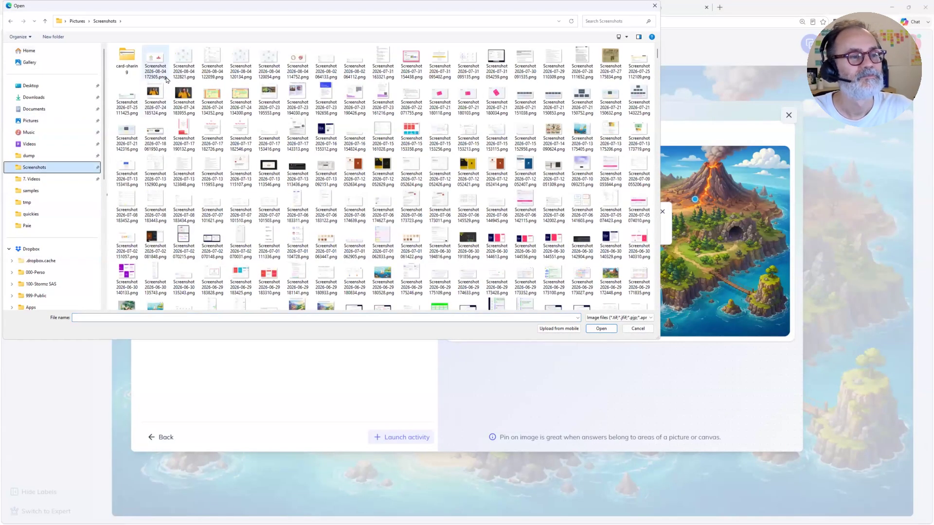
{"action": "double_click", "coordinate": [158, 65]}
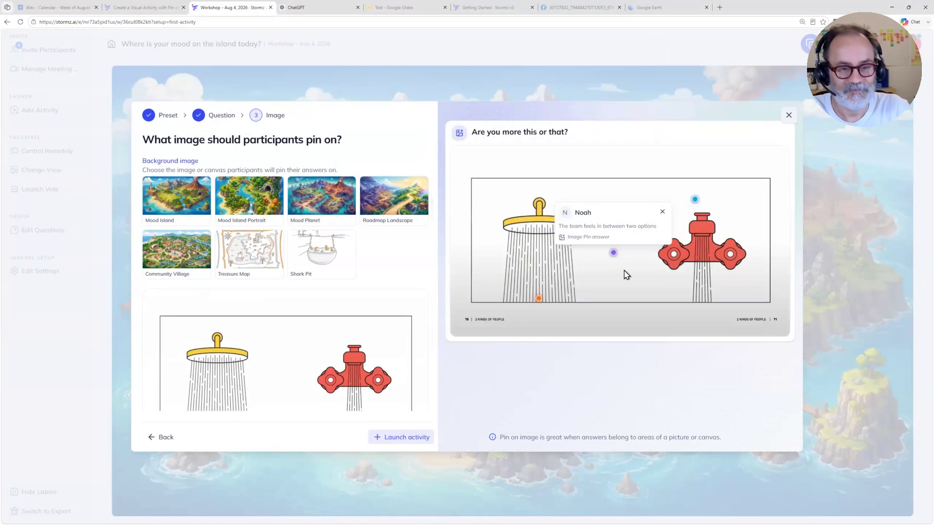
{"action": "left_click", "coordinate": [391, 439]}
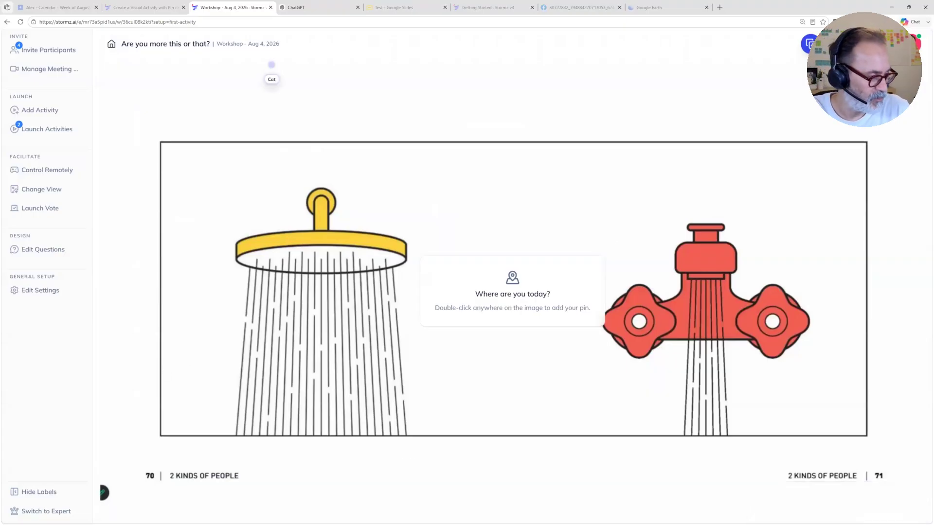
Step: Bring up the participant's browser window, narrow it, and return to the facilitator's workshop window
{"action": "left_click", "coordinate": [78, 524]}
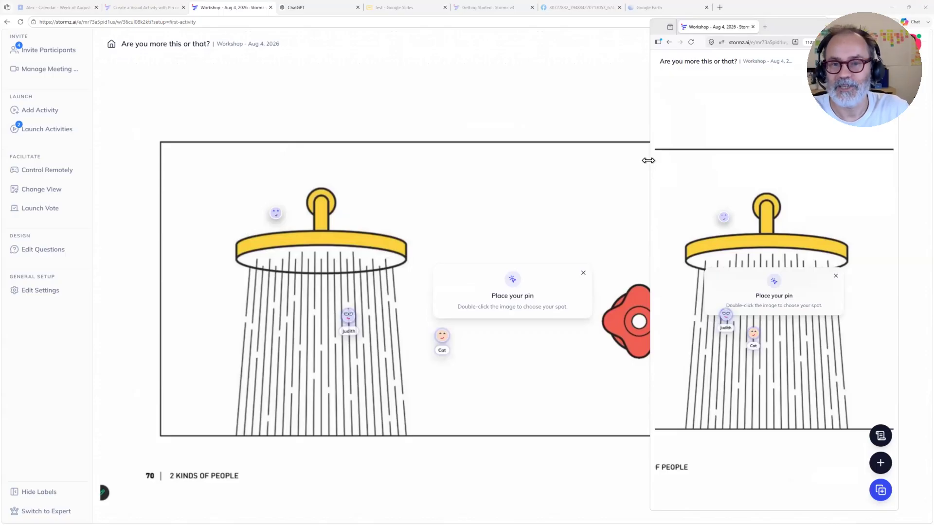
{"action": "left_click_drag", "start_coordinate": [647, 160], "coordinate": [705, 161]}
{"action": "left_click", "coordinate": [519, 126]}
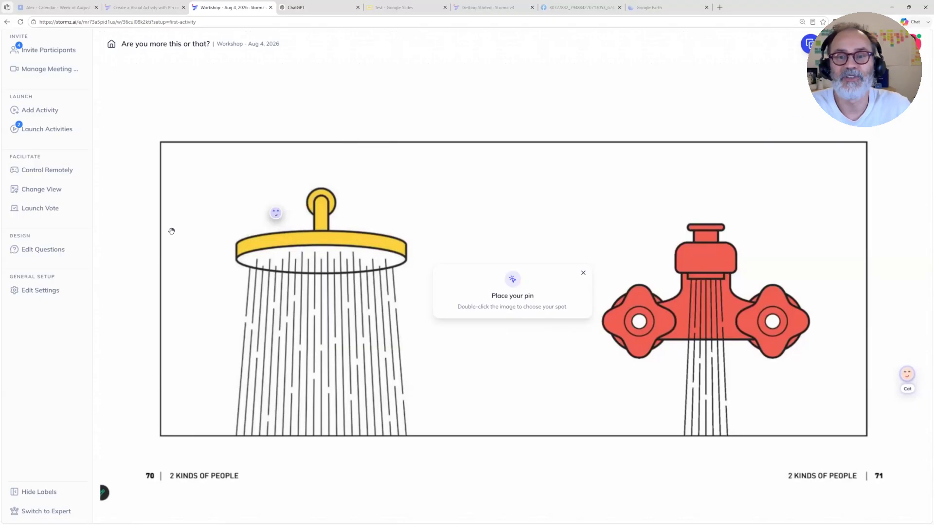
Step: Change the Image Pin double-click action to Place quick pin, apply it, and place a pin just above the shower head's right end
{"action": "left_click", "coordinate": [42, 190]}
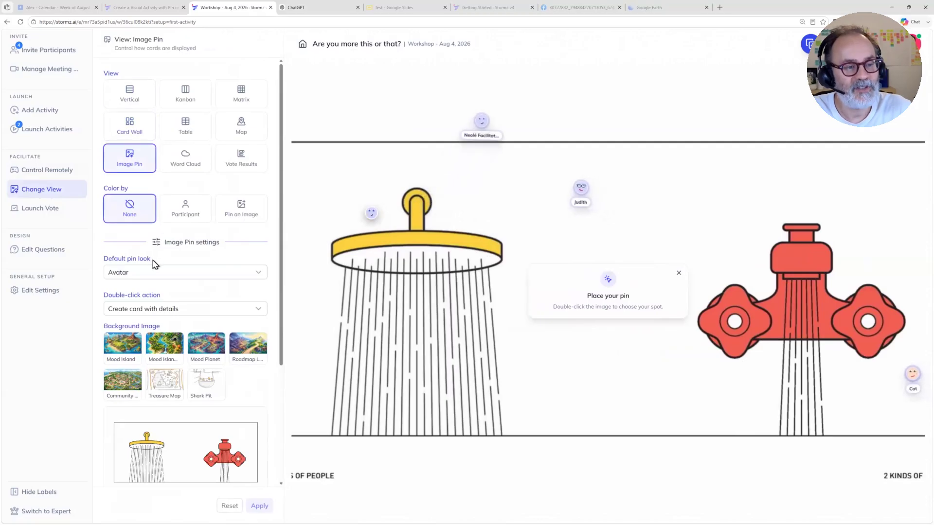
{"action": "scroll", "coordinate": [154, 264], "scroll_direction": "down", "scroll_amount": 2}
{"action": "scroll", "coordinate": [154, 264], "scroll_direction": "down", "scroll_amount": 2}
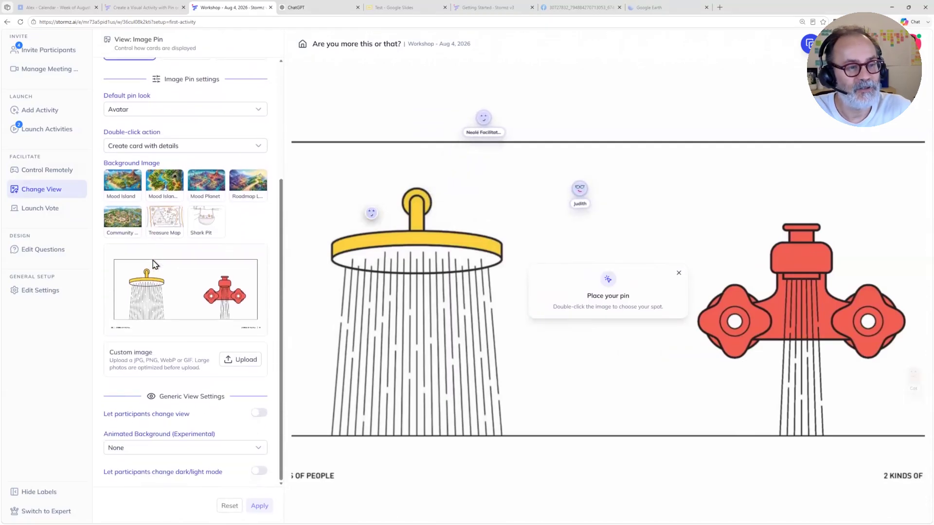
{"action": "scroll", "coordinate": [129, 265], "scroll_direction": "up", "scroll_amount": 2}
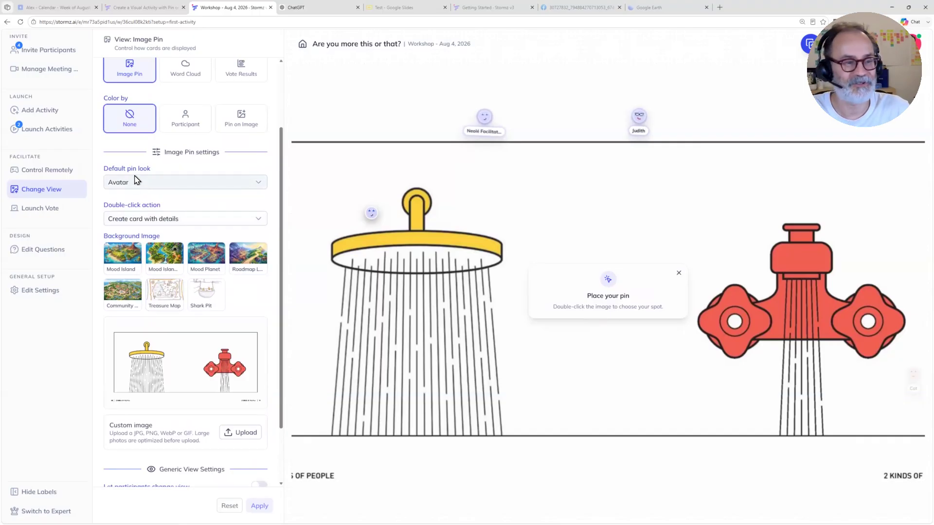
{"action": "left_click", "coordinate": [171, 219]}
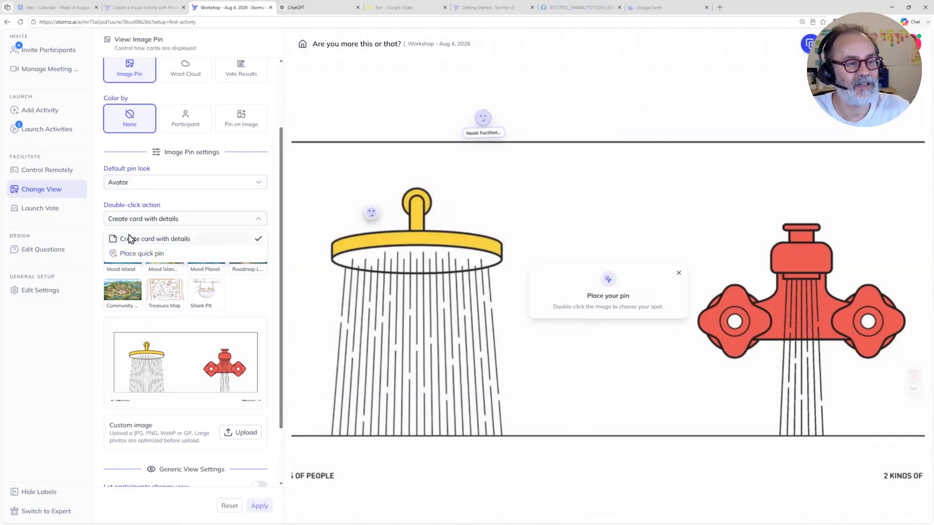
{"action": "left_click", "coordinate": [130, 251]}
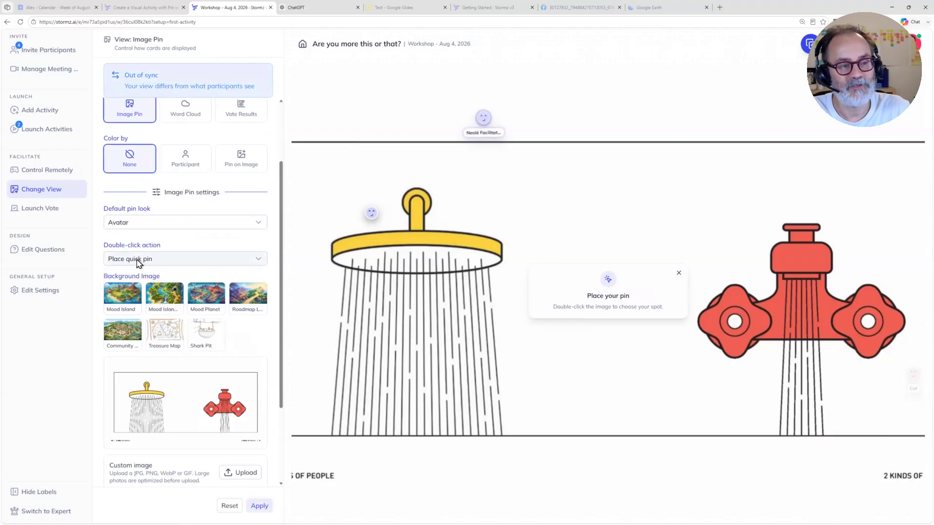
{"action": "left_click", "coordinate": [259, 505]}
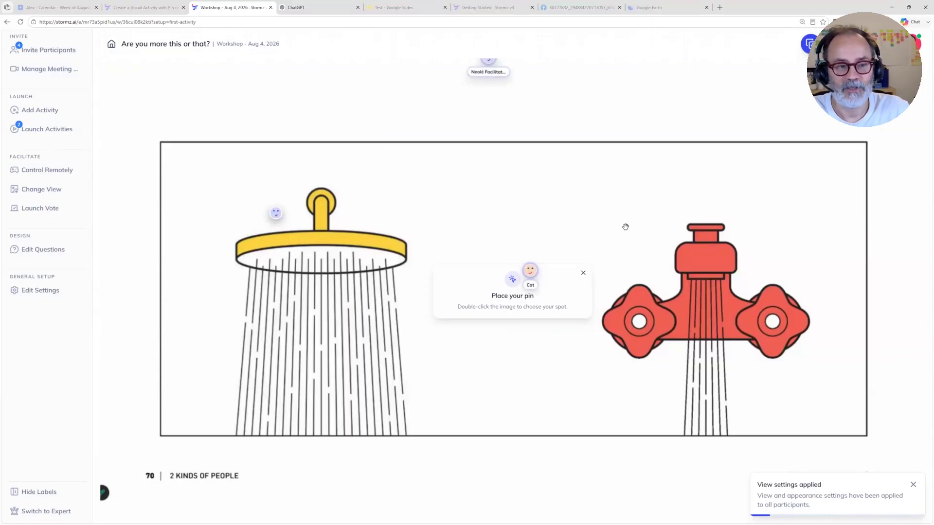
{"action": "double_click", "coordinate": [373, 204]}
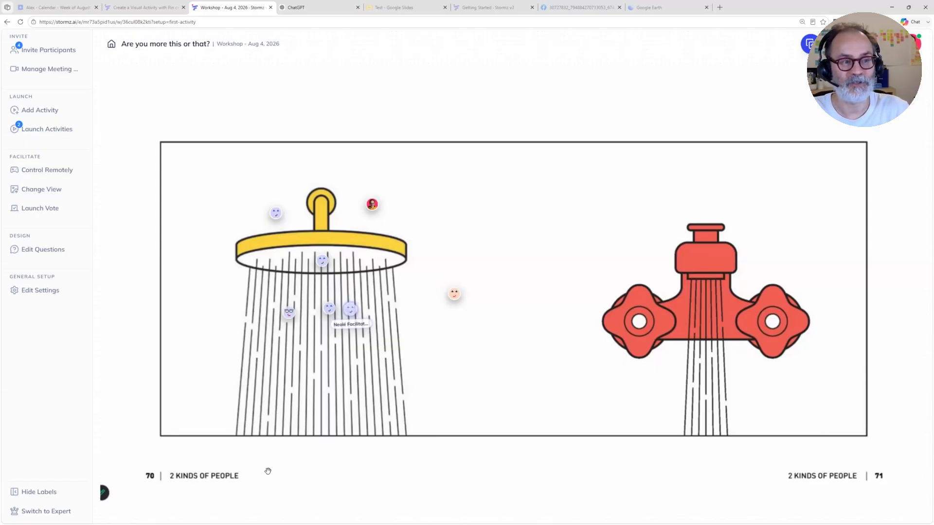
Step: Launch the mood island activity and "Are you more this or that?" in turn from the playlist, and duplicate the latter
{"action": "left_click", "coordinate": [46, 130]}
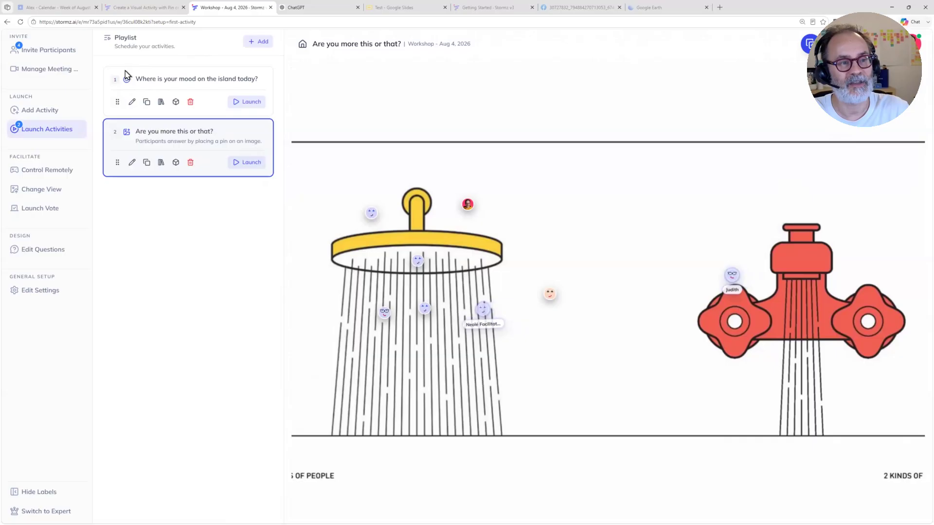
{"action": "left_click", "coordinate": [255, 103]}
{"action": "left_click", "coordinate": [243, 163]}
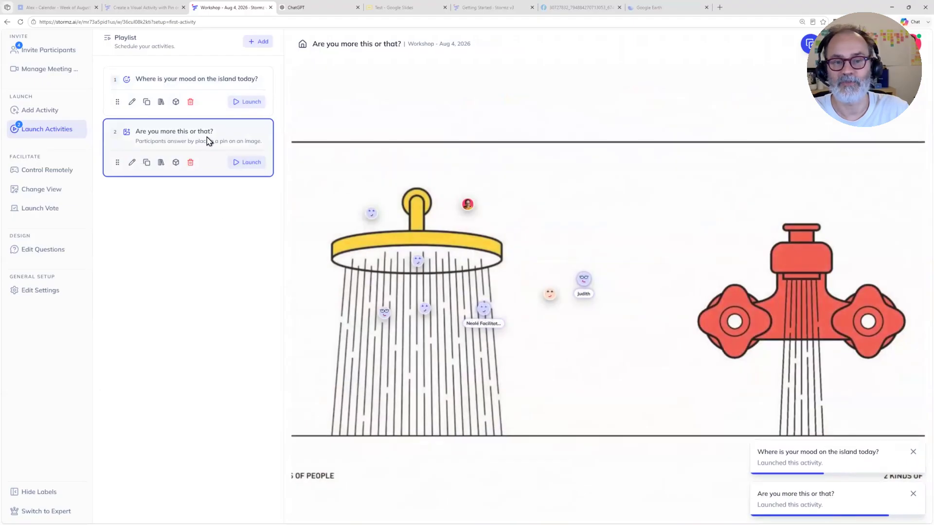
{"action": "left_click", "coordinate": [147, 163]}
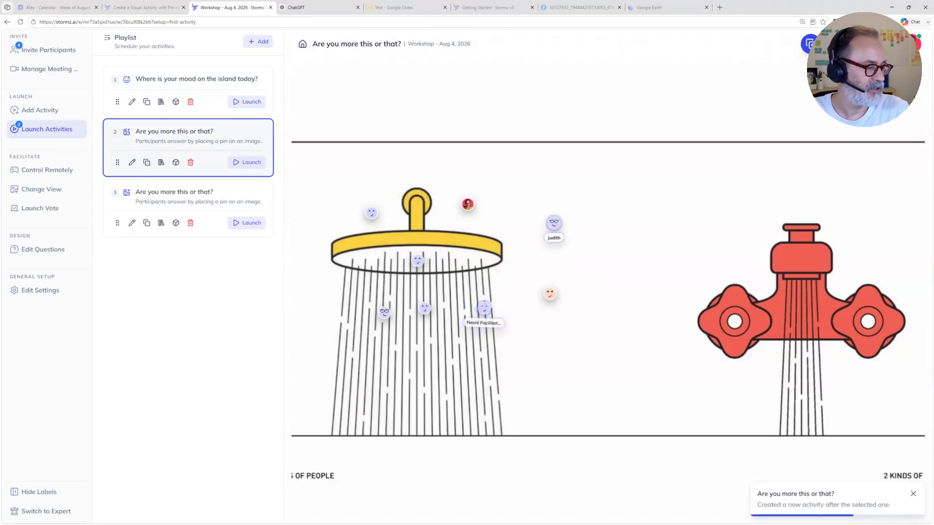
Step: Switch to the Kindle app and page to the air conditioning versus car window comparison on pages 72–73
{"action": "key", "text": "alt+Tab"}
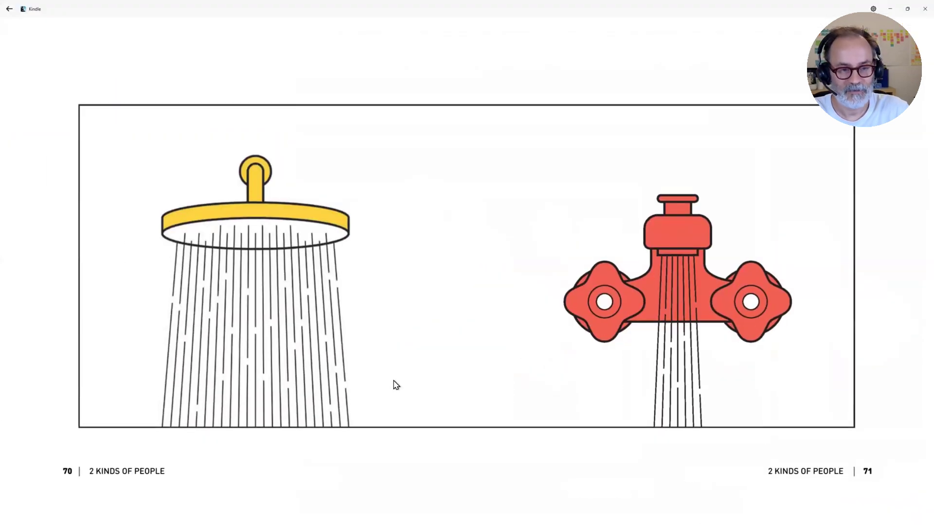
{"action": "key", "text": "Right"}
{"action": "key", "text": "Right"}
{"action": "key", "text": "Left"}
{"action": "key", "text": "Left"}
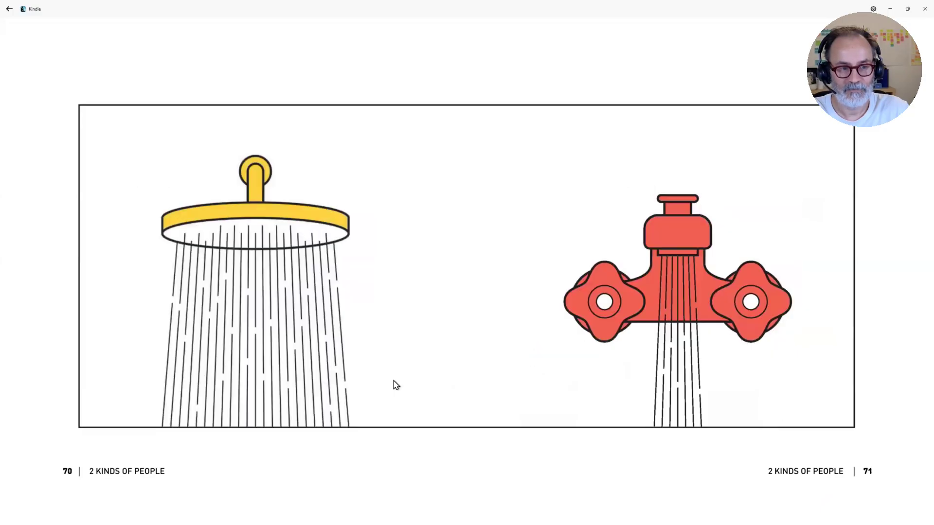
{"action": "key", "text": "Right"}
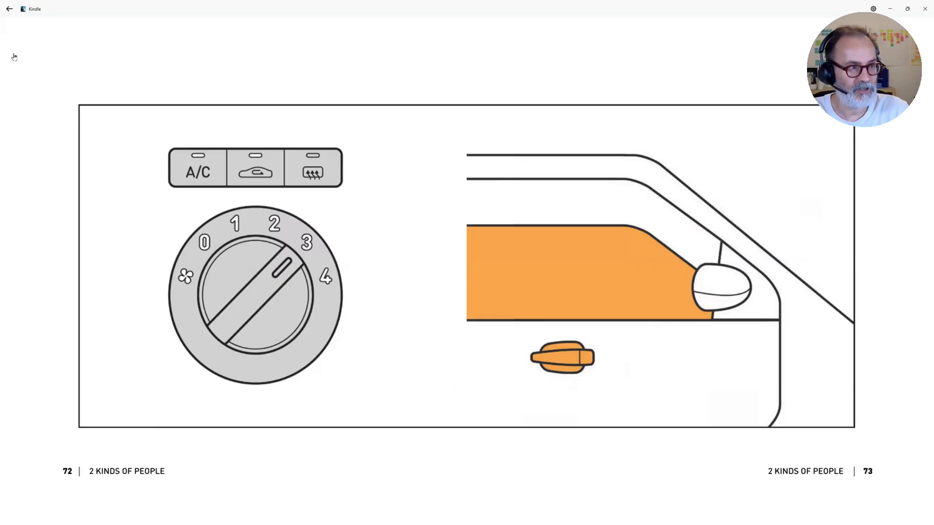
Step: Capture a screenshot of the full pages 72–73 spread and minimize Kindle to return to the Stormz workshop
{"action": "key", "text": "super+shift+s"}
{"action": "left_click_drag", "start_coordinate": [5, 19], "coordinate": [921, 514]}
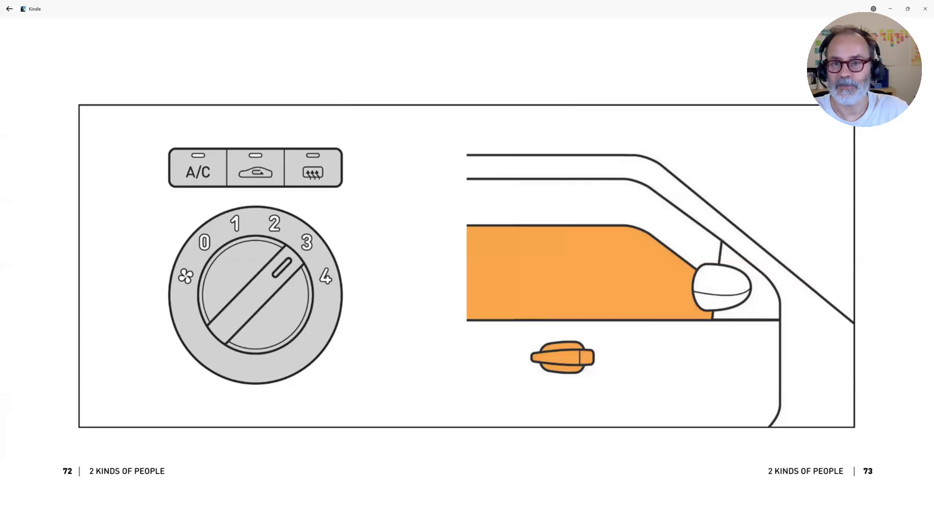
{"action": "left_click", "coordinate": [890, 9]}
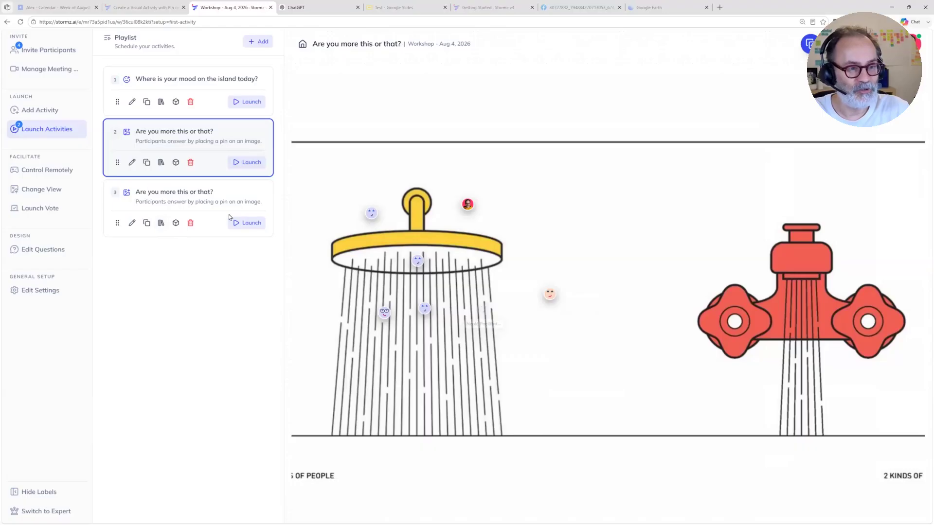
Step: Launch the duplicated activity and replace its background with the custom image Screenshot 2026-08-04 172714.png
{"action": "left_click", "coordinate": [246, 222]}
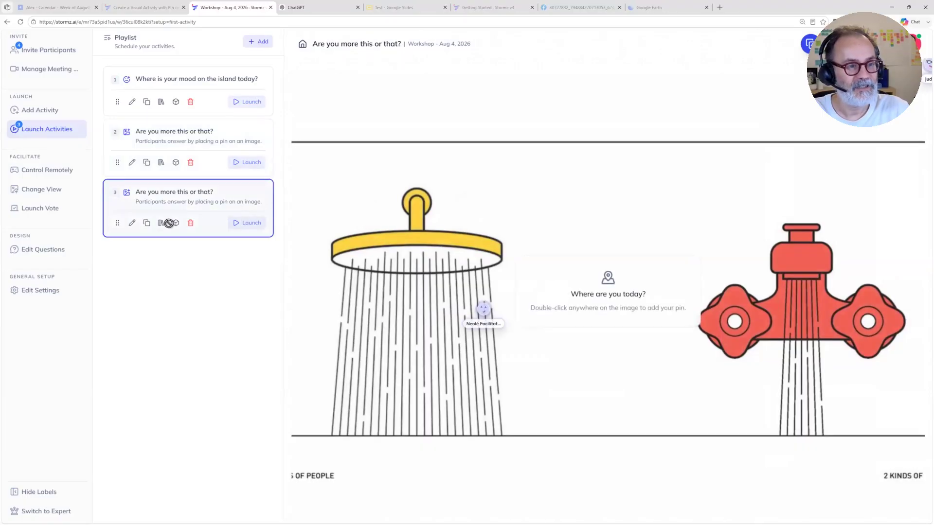
{"action": "left_click", "coordinate": [60, 189]}
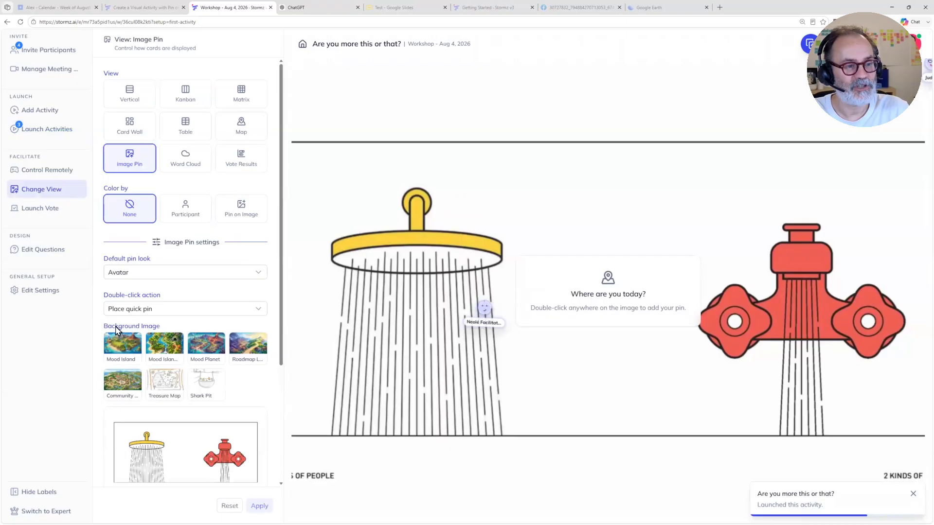
{"action": "scroll", "coordinate": [180, 385], "scroll_direction": "down", "scroll_amount": 3}
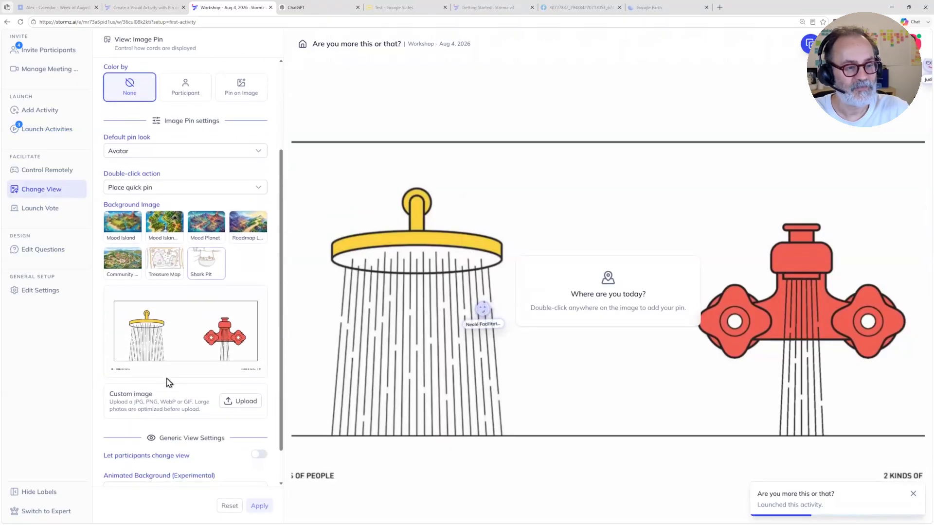
{"action": "left_click", "coordinate": [239, 402]}
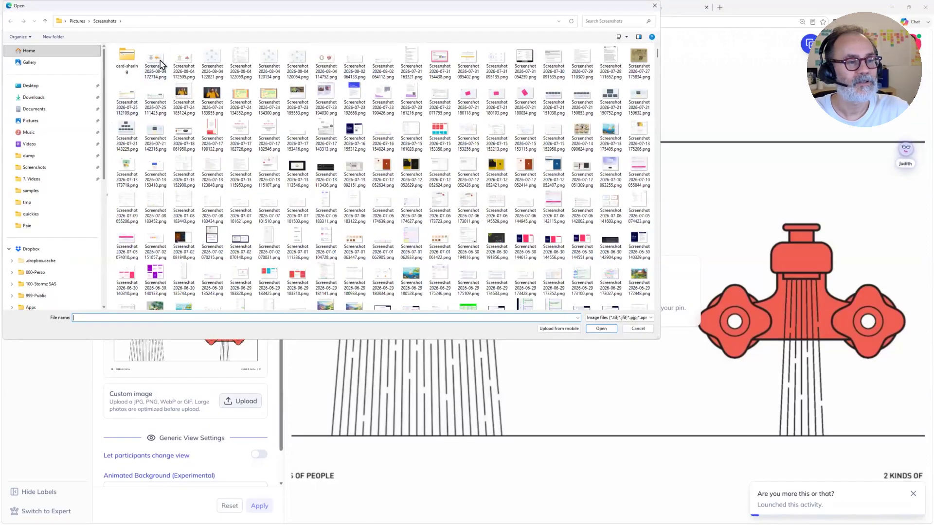
{"action": "left_click", "coordinate": [155, 62]}
{"action": "left_click", "coordinate": [600, 329]}
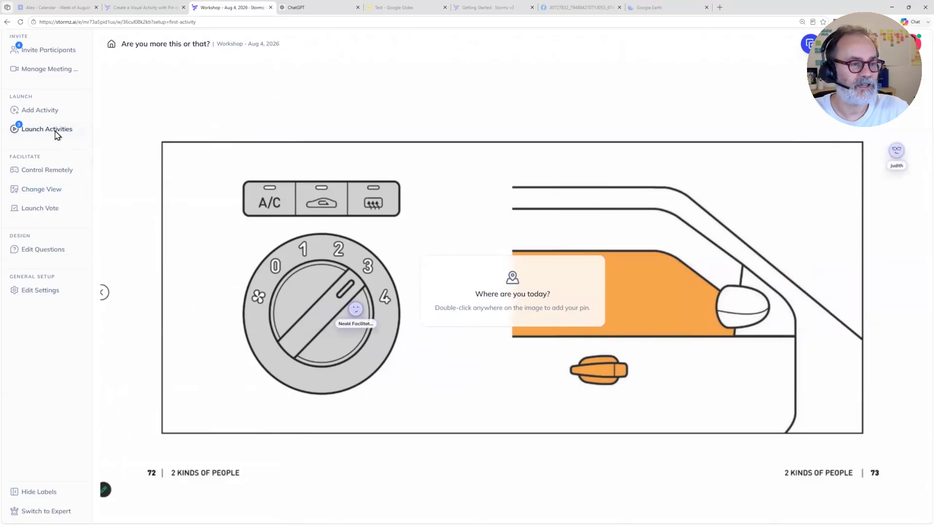
Step: Close the full activity playlist and switch to activity 2, "Are you more this or that?", using the quick next/previous activity list
{"action": "left_click", "coordinate": [58, 132]}
{"action": "left_click", "coordinate": [78, 131]}
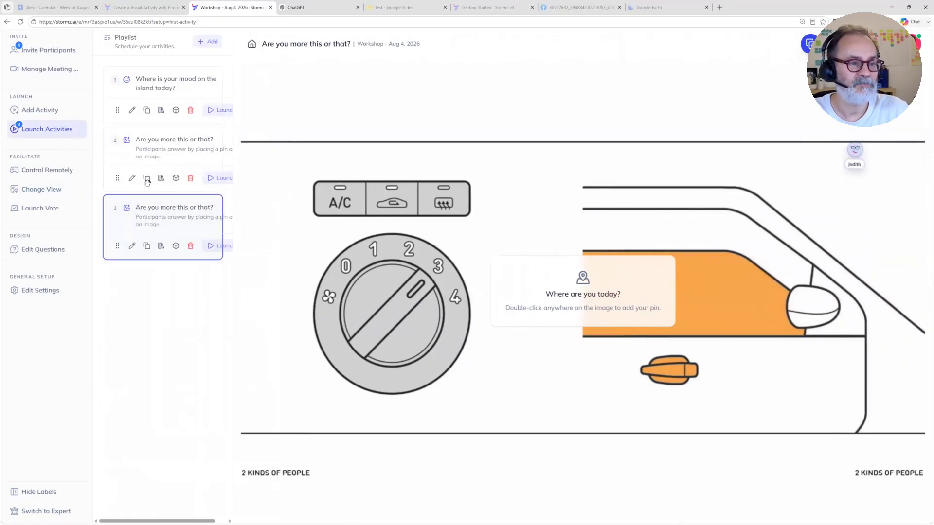
{"action": "mouse_move", "coordinate": [57, 130]}
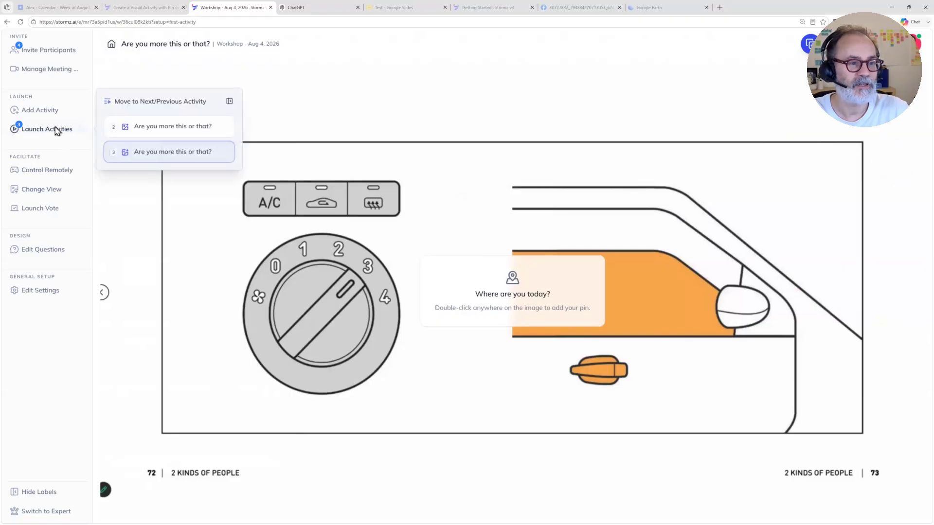
{"action": "left_click", "coordinate": [133, 131]}
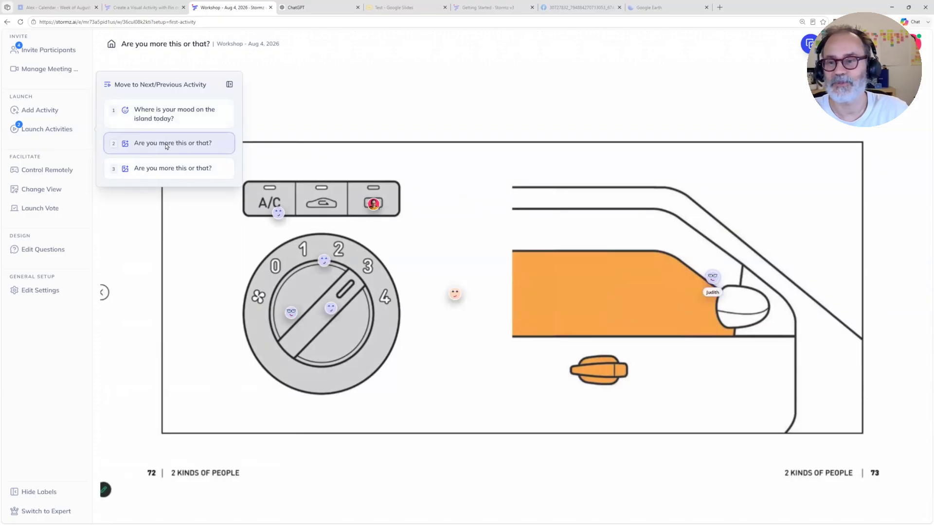
Step: Reload the workshop page and launch activity 3, "Are you more this or that?", from the full activity playlist
{"action": "left_click", "coordinate": [21, 22]}
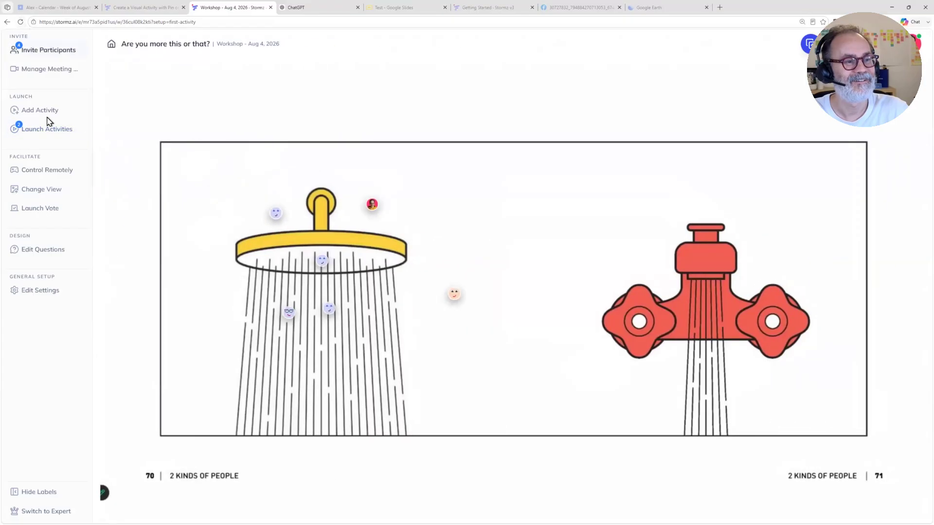
{"action": "left_click", "coordinate": [61, 132]}
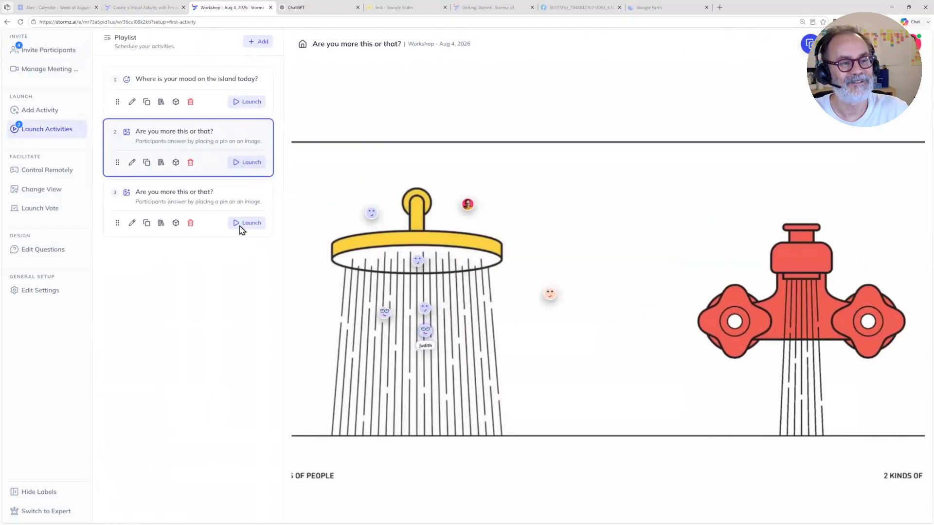
{"action": "left_click", "coordinate": [242, 223]}
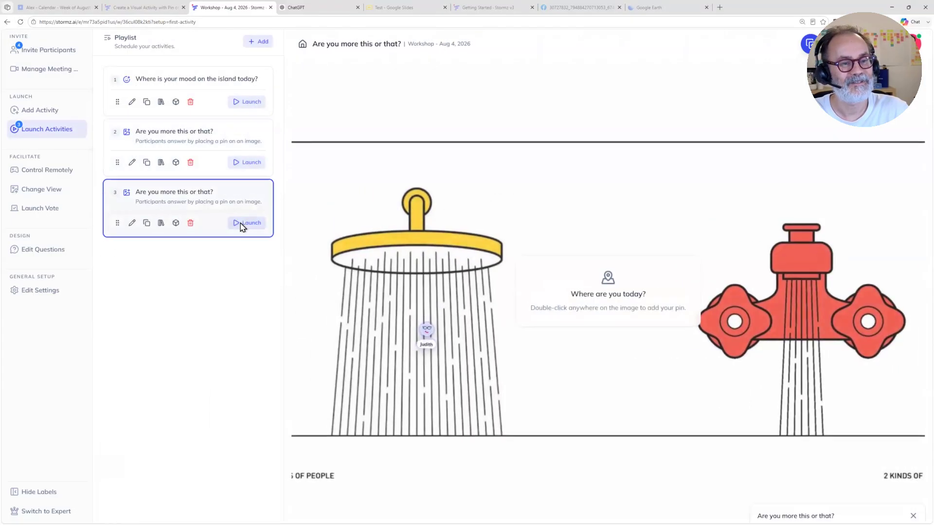
{"action": "left_click", "coordinate": [20, 22]}
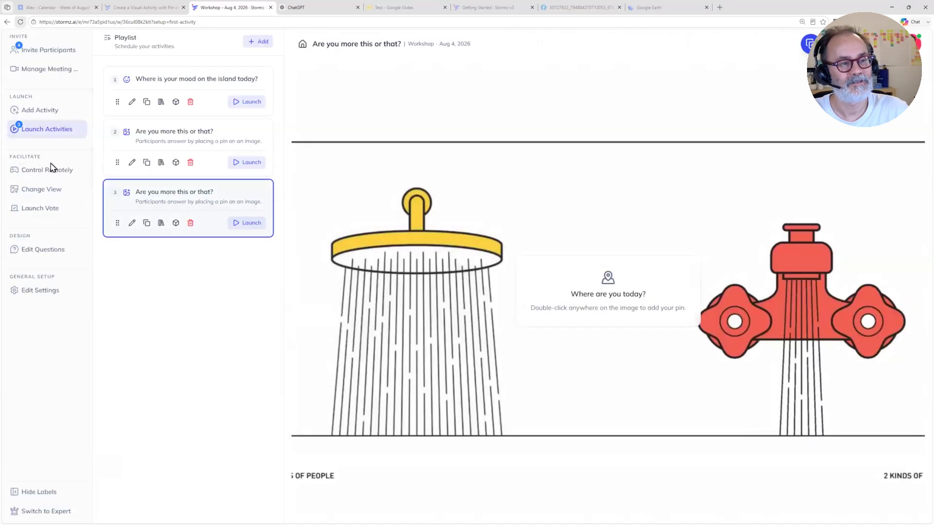
Step: Cycle through the playlist by launching activities 2, 1 and 2 in turn, ending on activity 3
{"action": "left_click", "coordinate": [46, 192]}
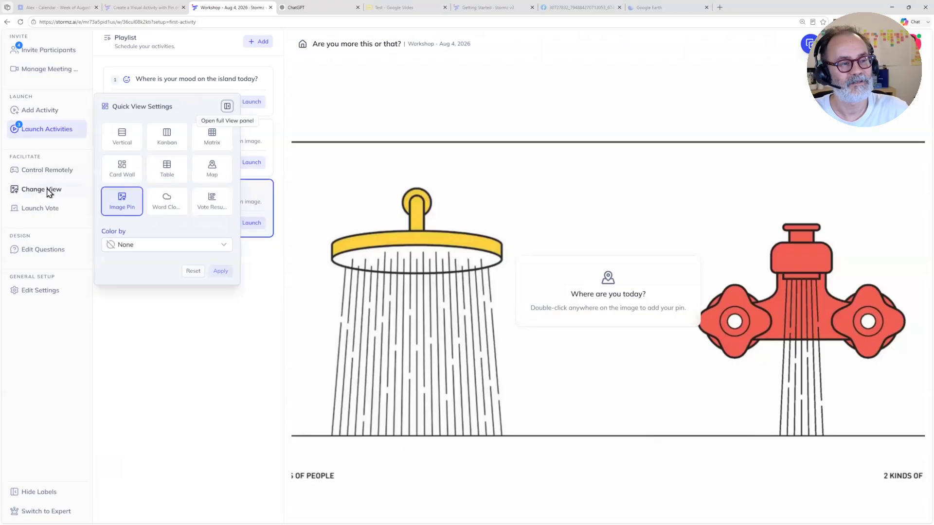
{"action": "left_click", "coordinate": [246, 408]}
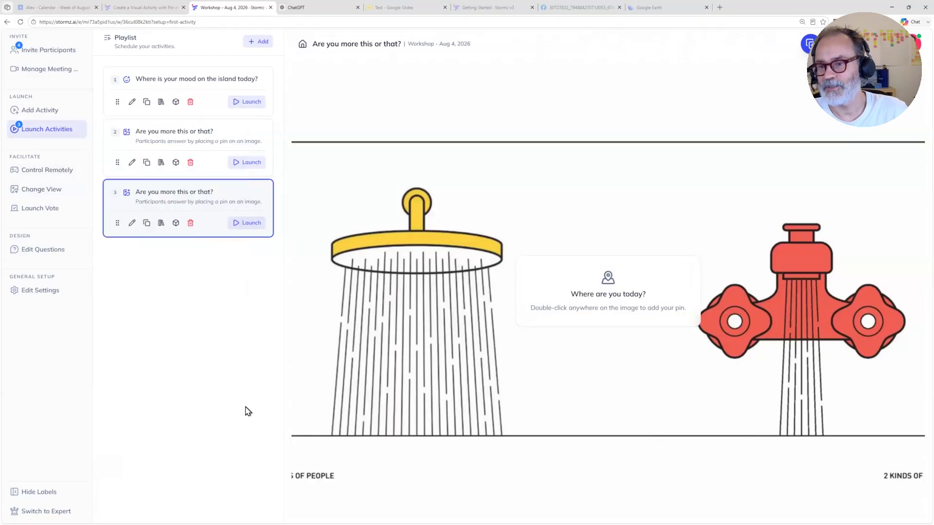
{"action": "left_click", "coordinate": [248, 162]}
{"action": "left_click", "coordinate": [245, 102]}
{"action": "left_click", "coordinate": [242, 164]}
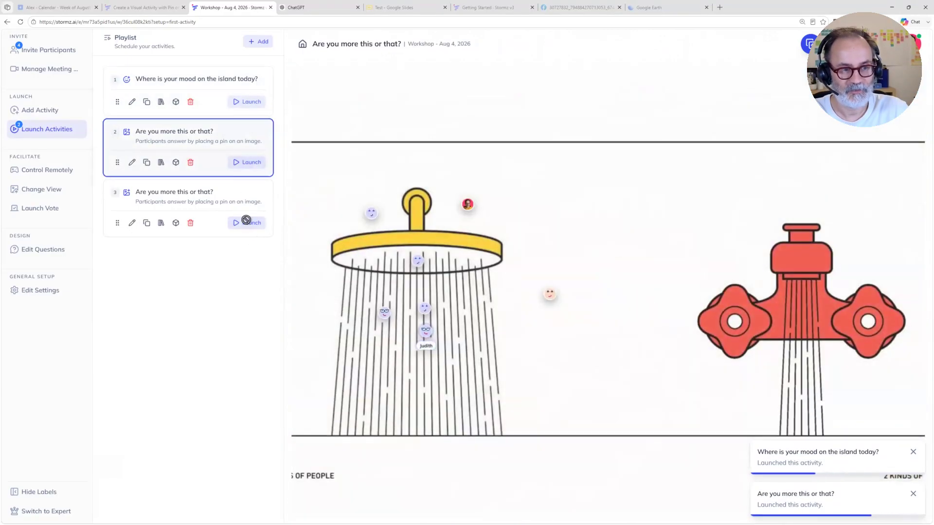
{"action": "left_click", "coordinate": [246, 221]}
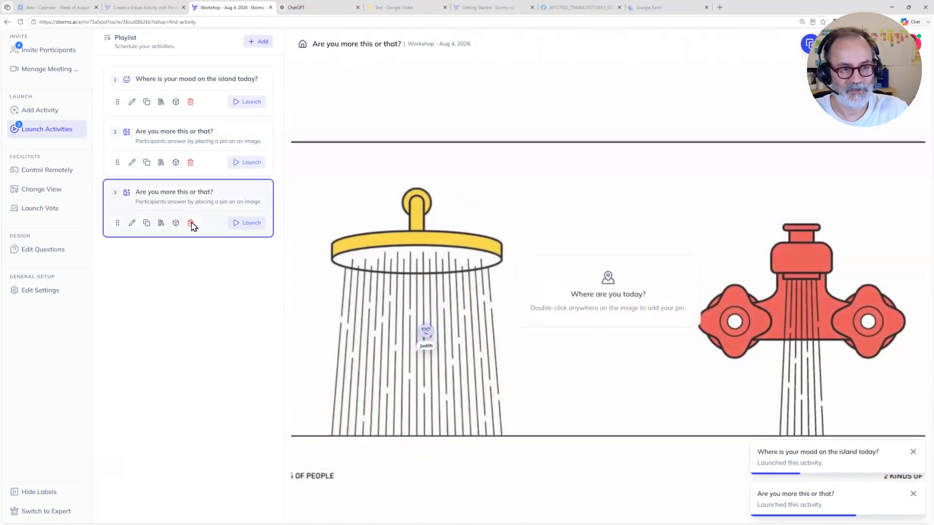
Step: Replace activity 3's background with the custom pages 72–73 air conditioning versus car window screenshot and apply the view to all participants
{"action": "left_click", "coordinate": [37, 193]}
{"action": "scroll", "coordinate": [156, 249], "scroll_direction": "down", "scroll_amount": 3}
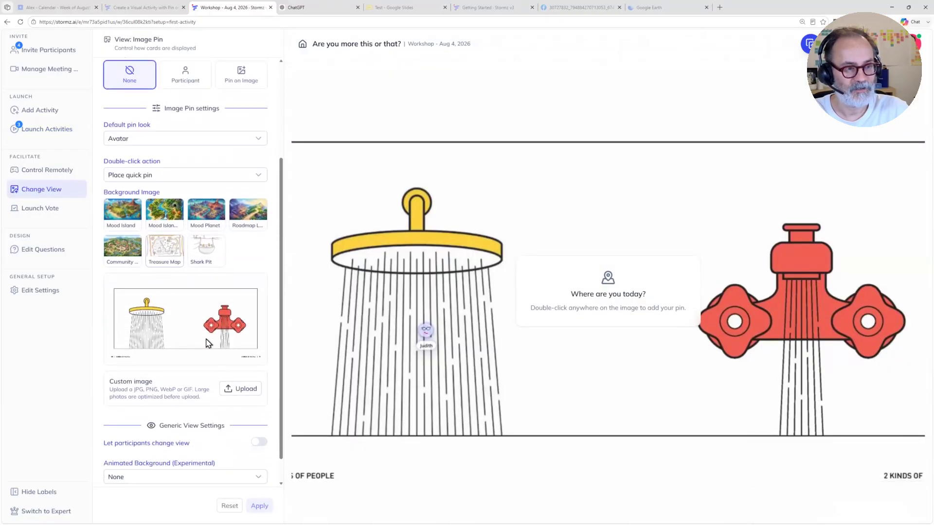
{"action": "left_click", "coordinate": [252, 390]}
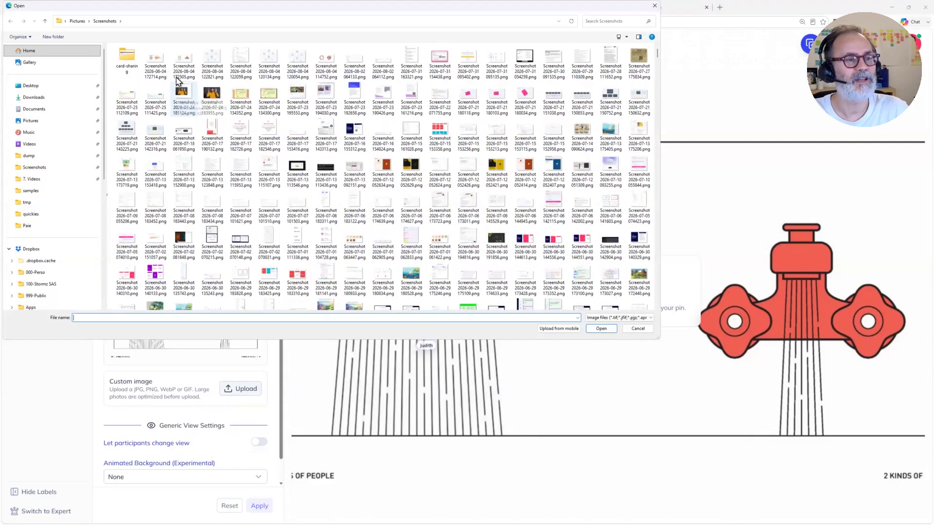
{"action": "left_click", "coordinate": [601, 329]}
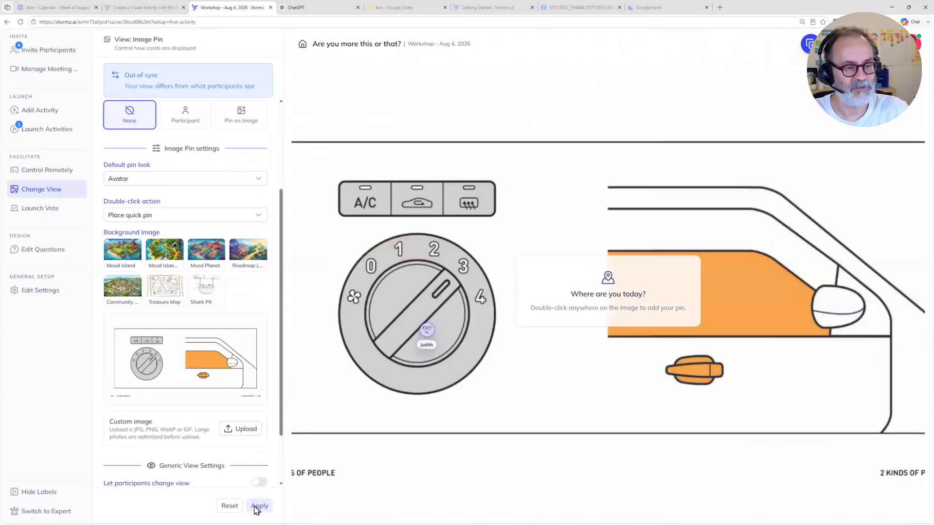
{"action": "left_click", "coordinate": [257, 506]}
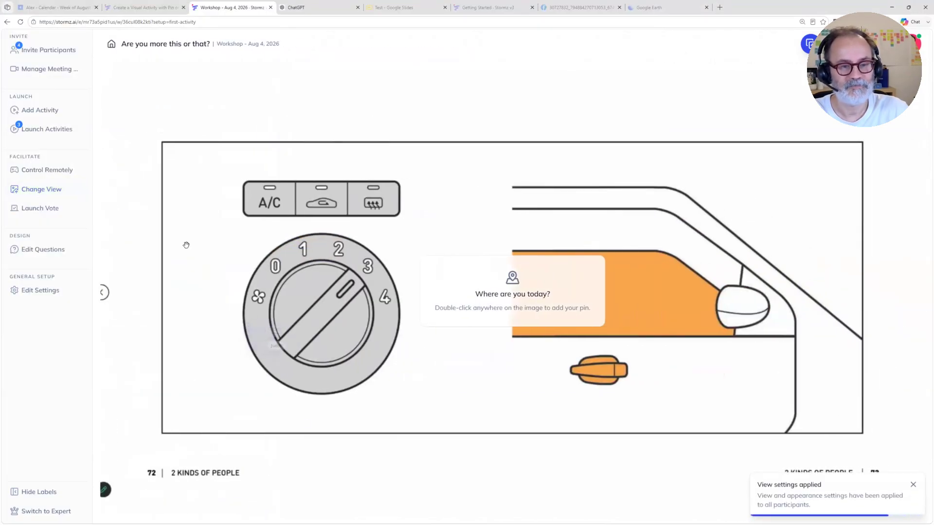
Step: Test the quick next/previous activity list by switching to activity 2 and back to activity 3
{"action": "left_click", "coordinate": [62, 129]}
{"action": "left_click", "coordinate": [142, 134]}
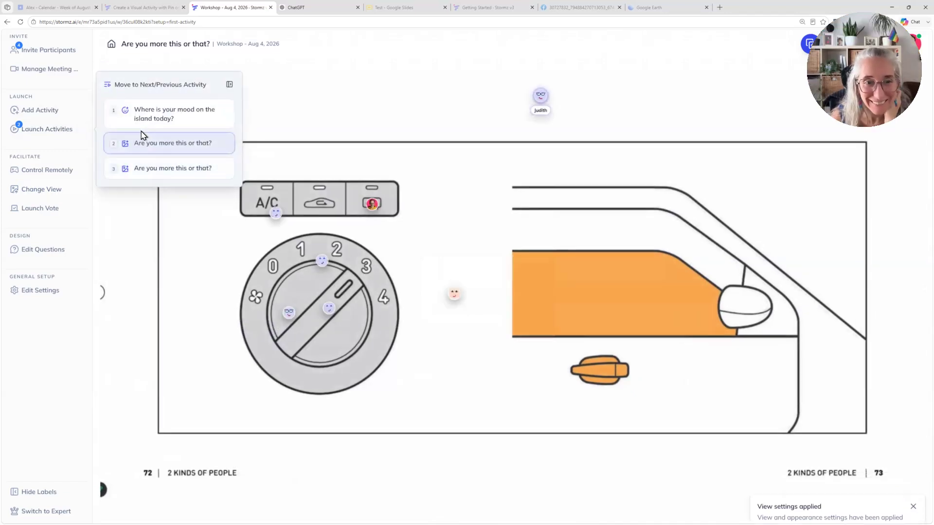
{"action": "left_click", "coordinate": [139, 170]}
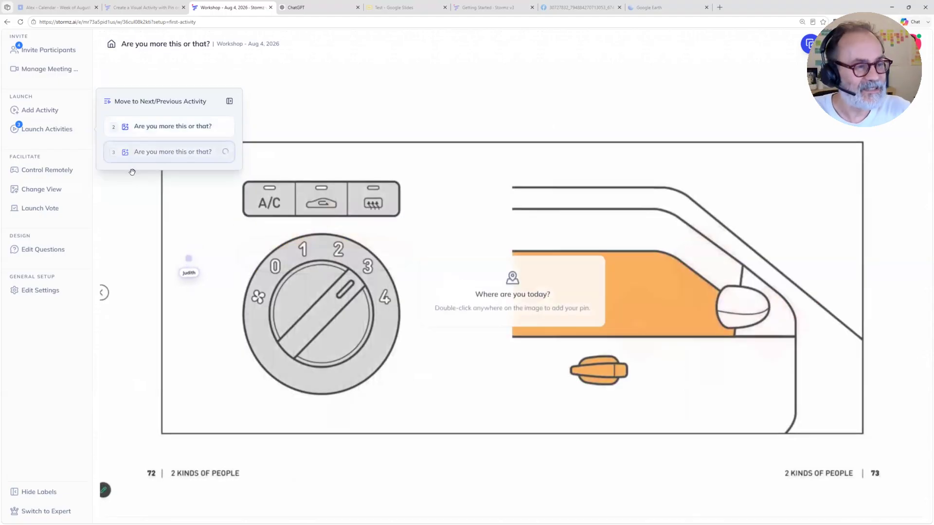
Step: Check activity 3's full Image Pin view settings, including the double-click action and background image, and close them
{"action": "left_click", "coordinate": [35, 191]}
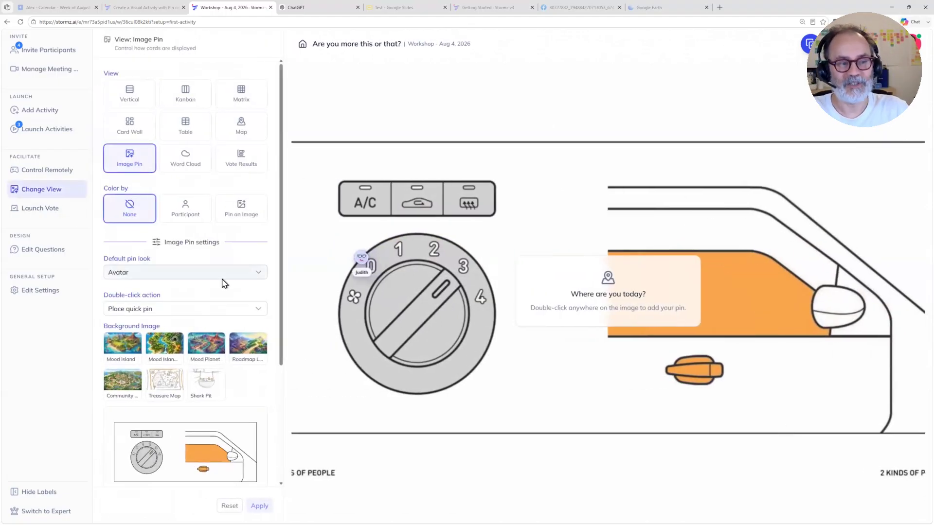
{"action": "scroll", "coordinate": [223, 291], "scroll_direction": "down", "scroll_amount": 3}
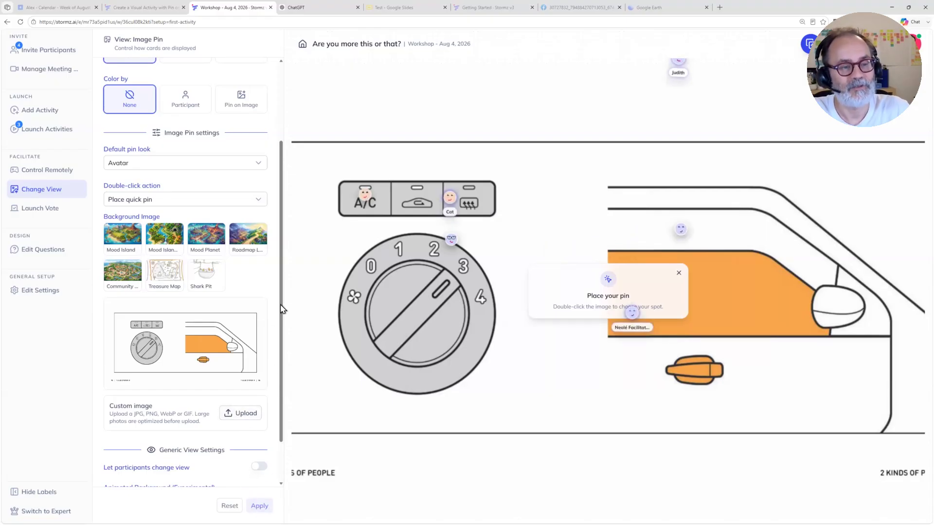
{"action": "left_click", "coordinate": [283, 89]}
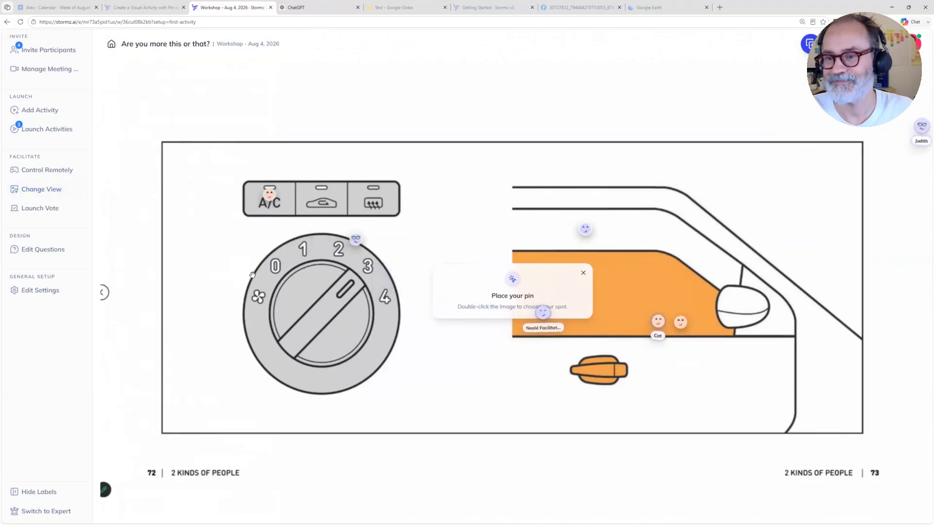
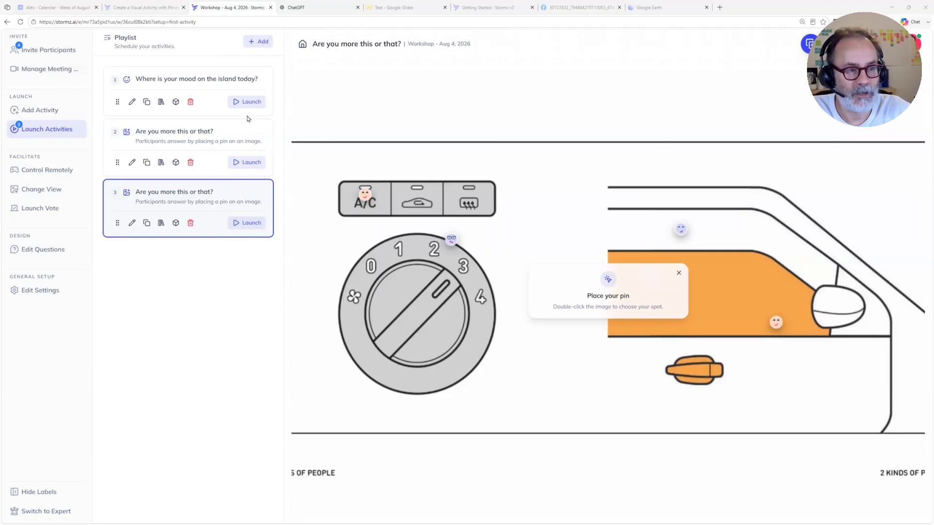
Step: Add a "Where are you from" preset activity at the end of the playlist and launch it
{"action": "left_click", "coordinate": [257, 43]}
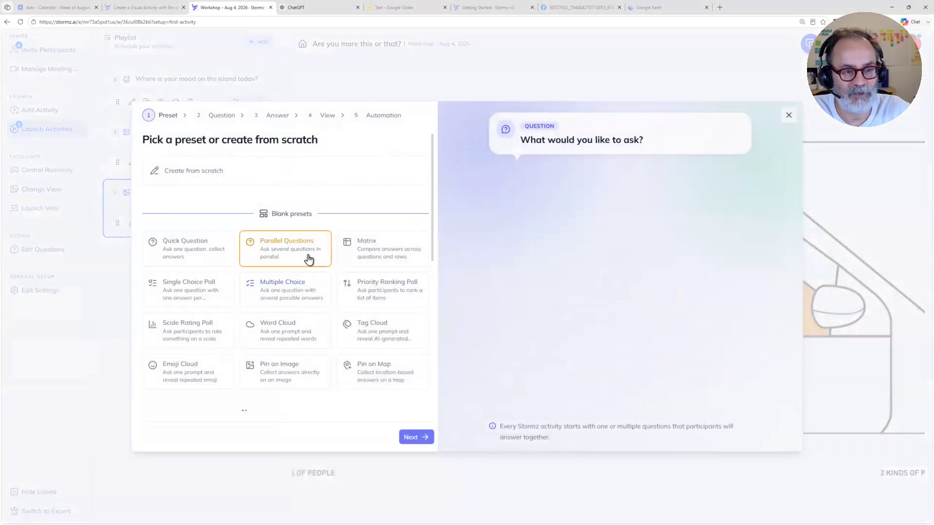
{"action": "scroll", "coordinate": [308, 258], "scroll_direction": "down", "scroll_amount": 5}
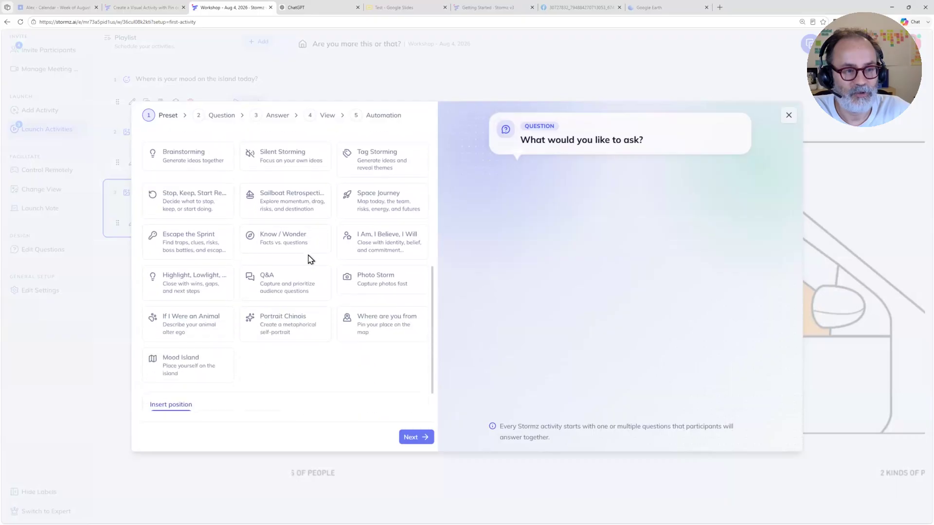
{"action": "scroll", "coordinate": [309, 258], "scroll_direction": "down", "scroll_amount": 1}
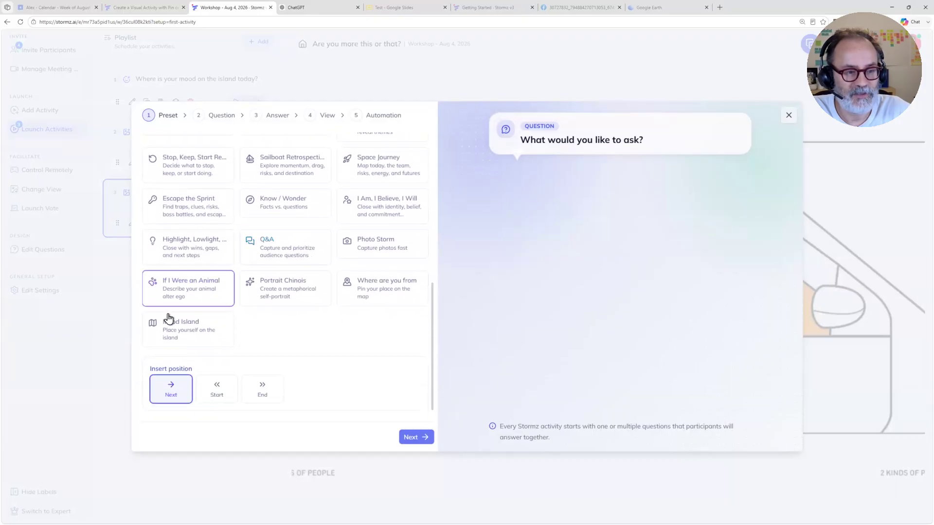
{"action": "left_click", "coordinate": [376, 290]}
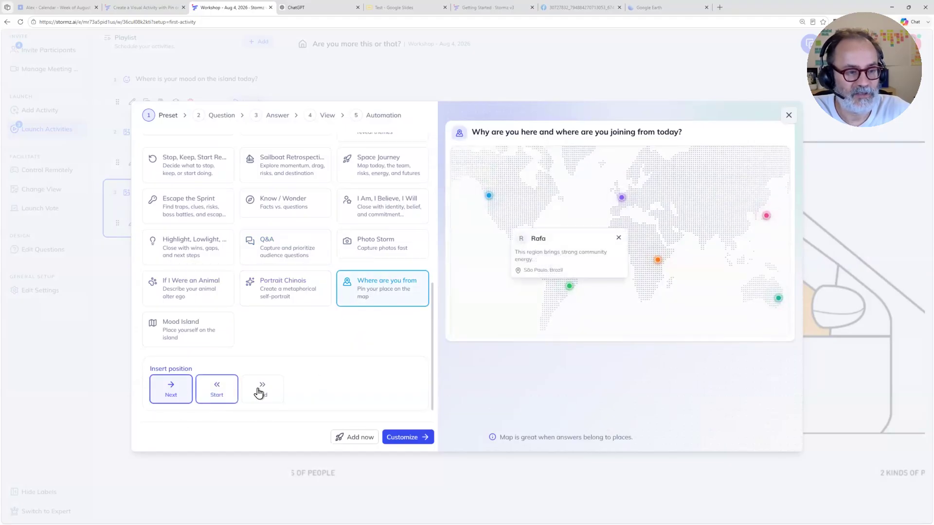
{"action": "left_click", "coordinate": [260, 392]}
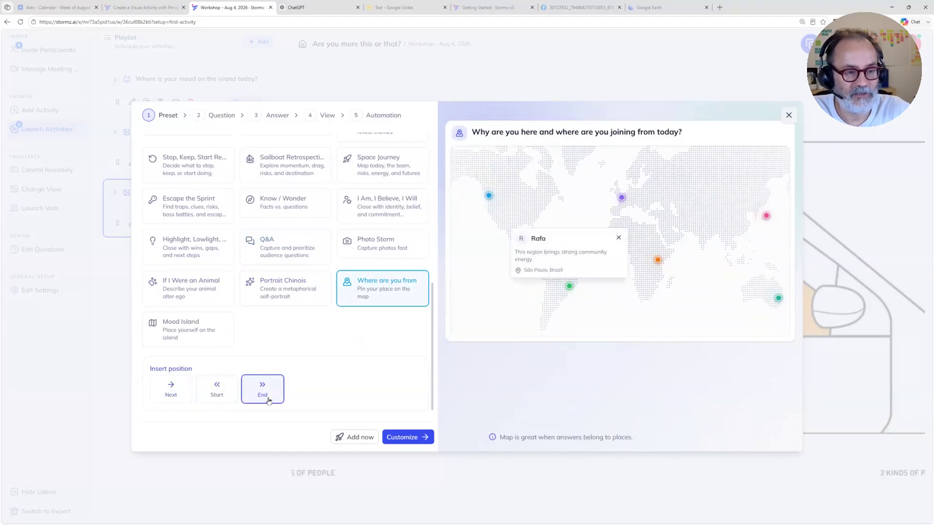
{"action": "left_click", "coordinate": [362, 436]}
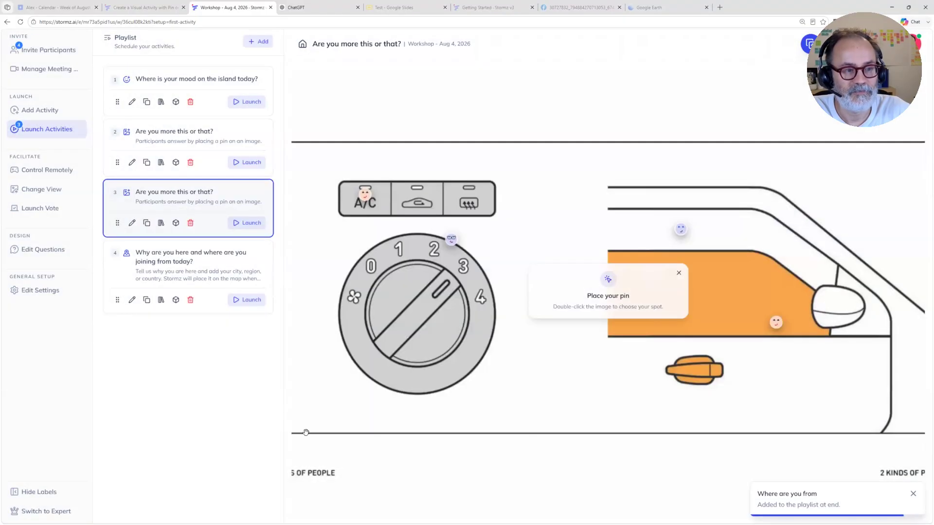
{"action": "left_click", "coordinate": [243, 298]}
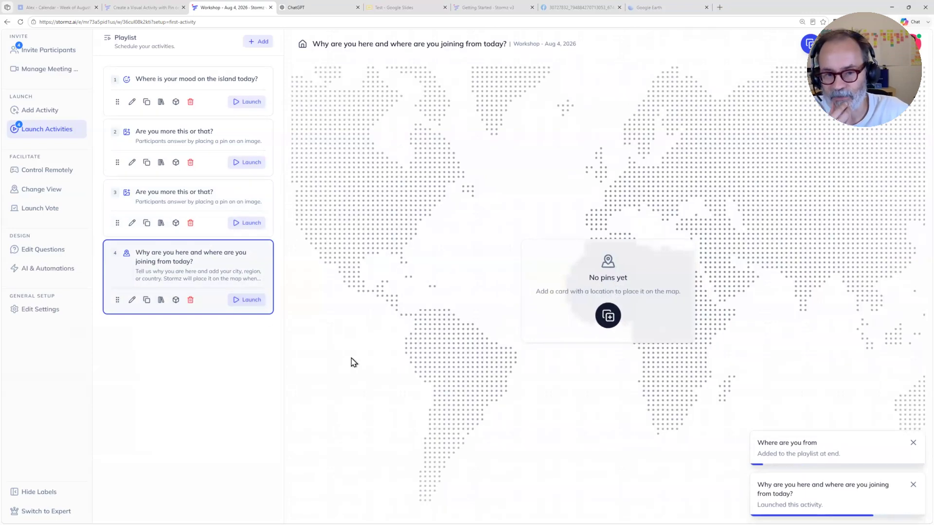
Step: Create a card reading "I am from Paris" on the world map and check its pin
{"action": "left_click", "coordinate": [611, 317]}
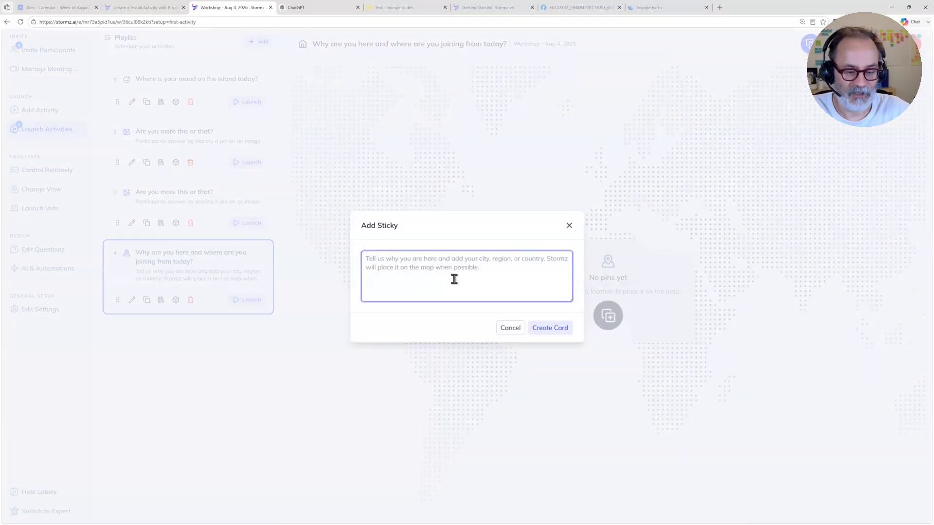
{"action": "type", "text": "I am from Paris"}
{"action": "left_click", "coordinate": [550, 328]}
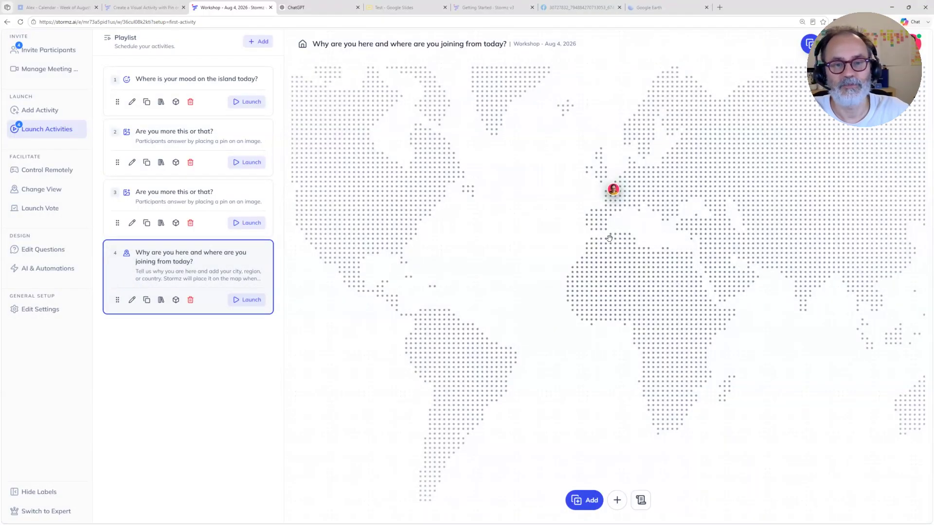
{"action": "left_click", "coordinate": [614, 194]}
{"action": "left_click", "coordinate": [614, 195]}
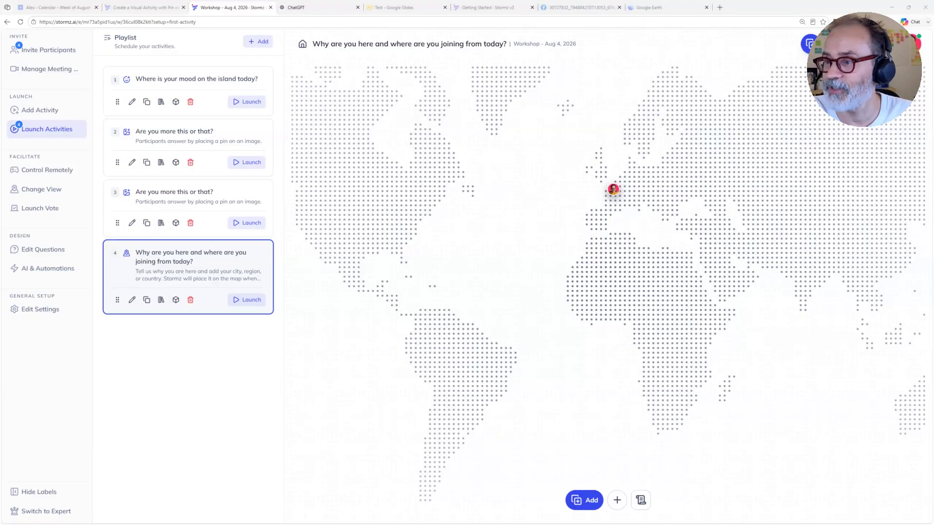
Step: Switch to the Zoom participants window, copy the meeting's invitation link and move the window out of the way
{"action": "left_click", "coordinate": [457, 146]}
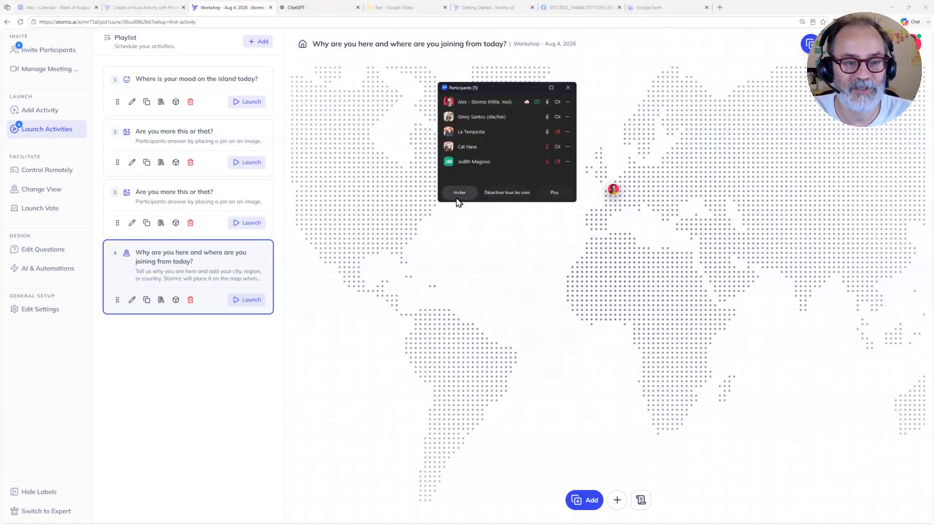
{"action": "left_click", "coordinate": [459, 191]}
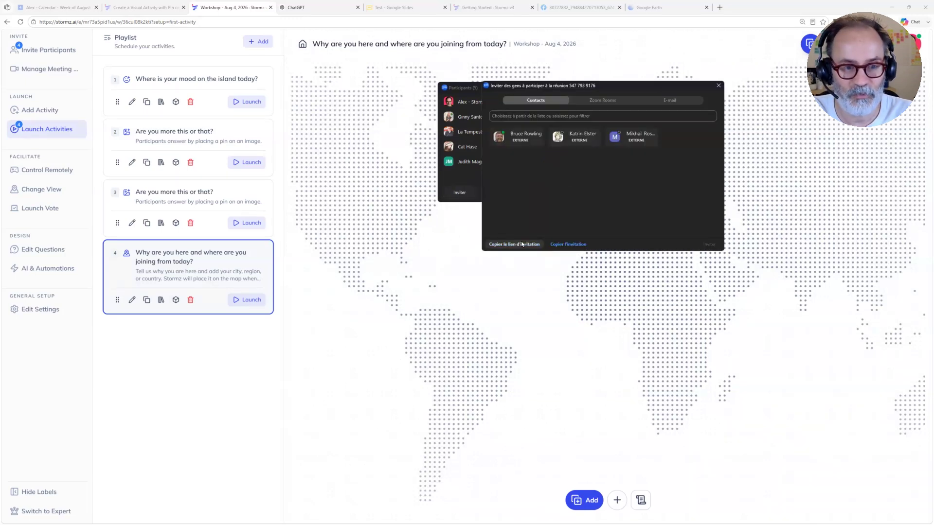
{"action": "left_click", "coordinate": [515, 245]}
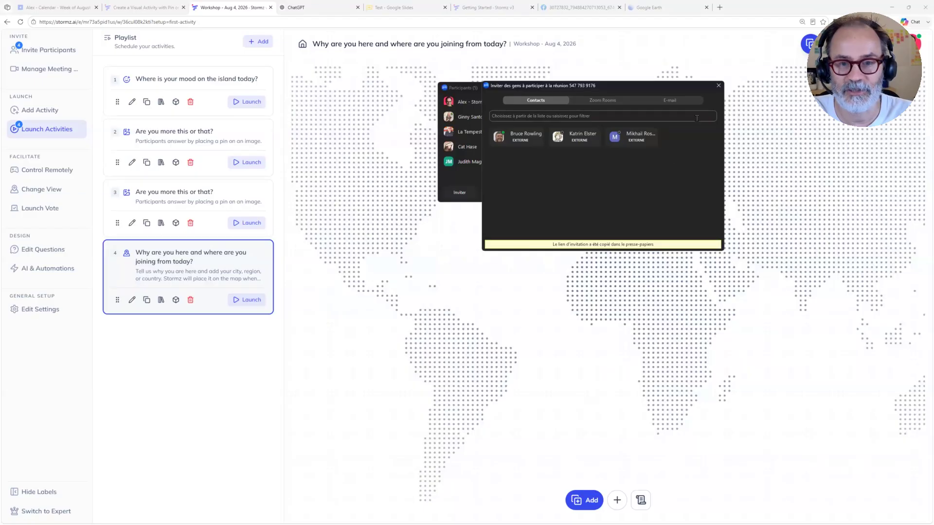
{"action": "left_click", "coordinate": [718, 85]}
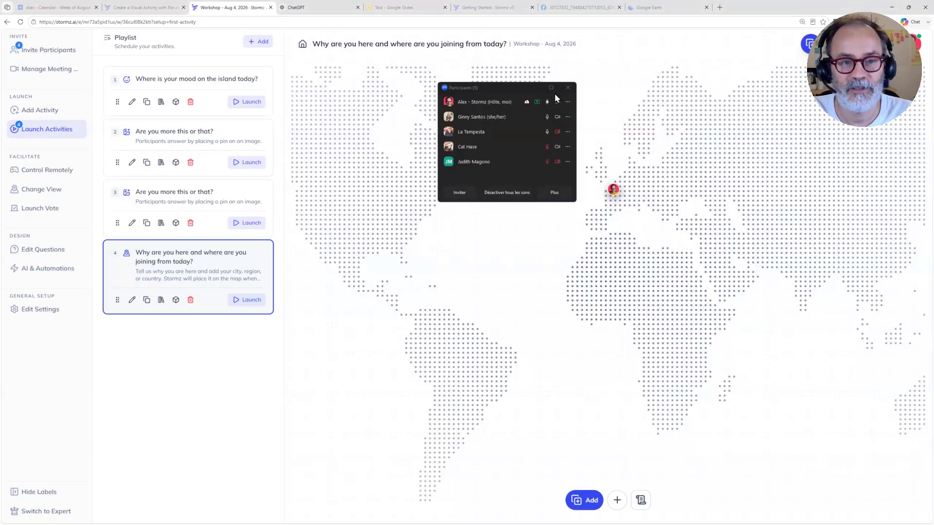
{"action": "left_click", "coordinate": [518, 92]}
{"action": "left_click_drag", "start_coordinate": [521, 92], "coordinate": [521, 0]}
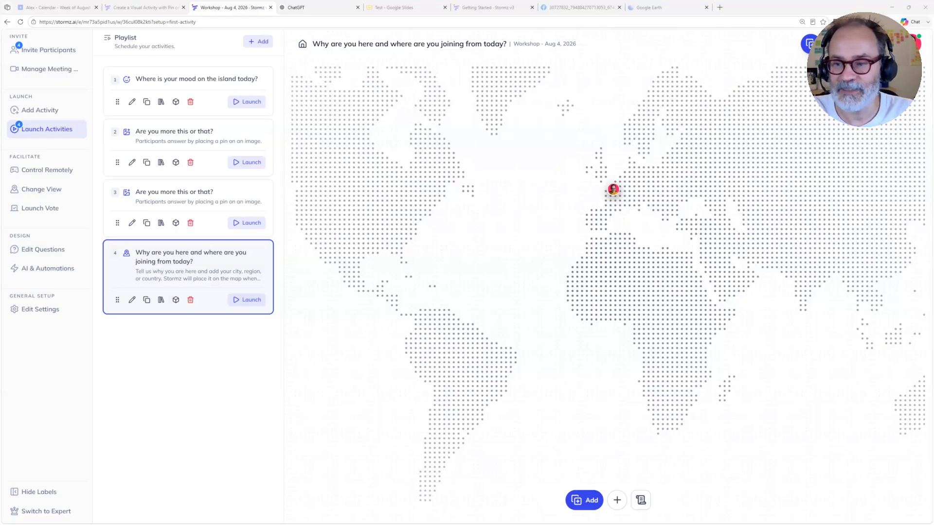
Step: Start the Stormz meeting bot with the copied Zoom link as its meeting URL
{"action": "left_click", "coordinate": [17, 72]}
{"action": "left_click", "coordinate": [28, 72]}
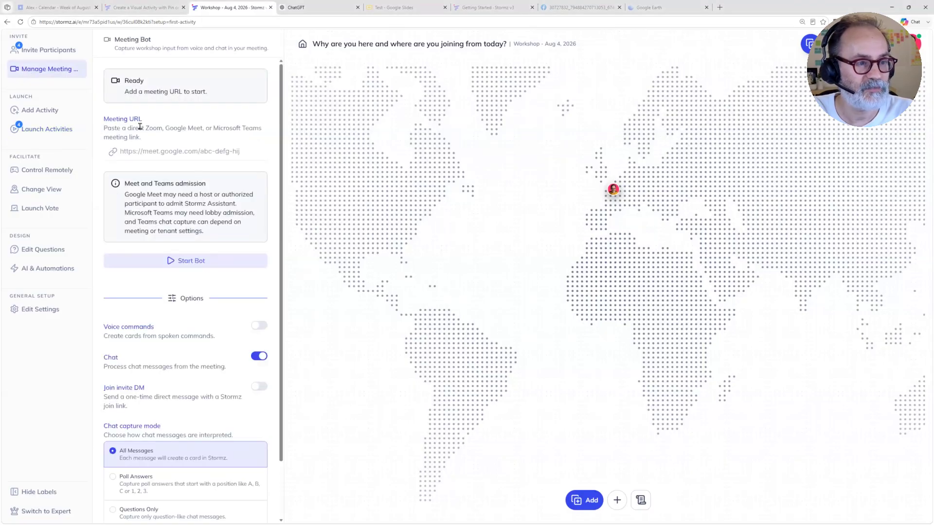
{"action": "left_click", "coordinate": [149, 153]}
{"action": "key", "text": "ctrl+v"}
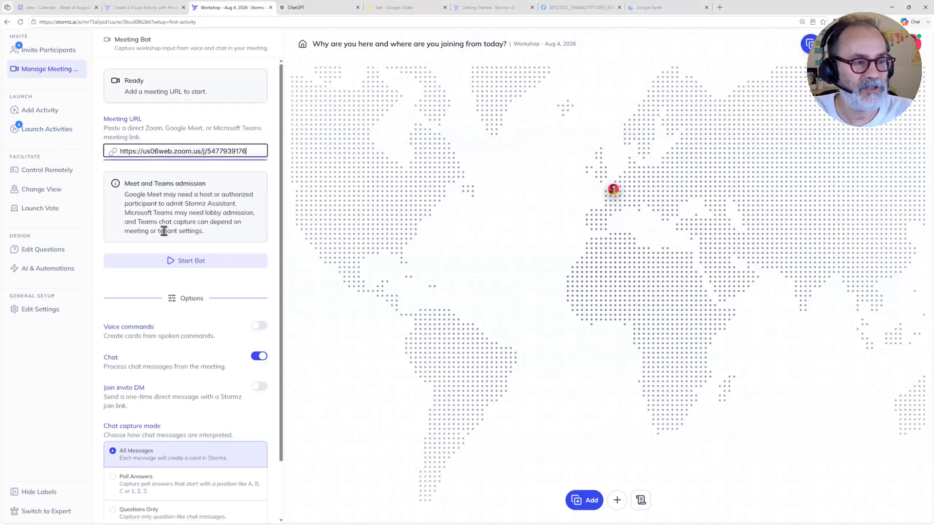
{"action": "left_click", "coordinate": [191, 261]}
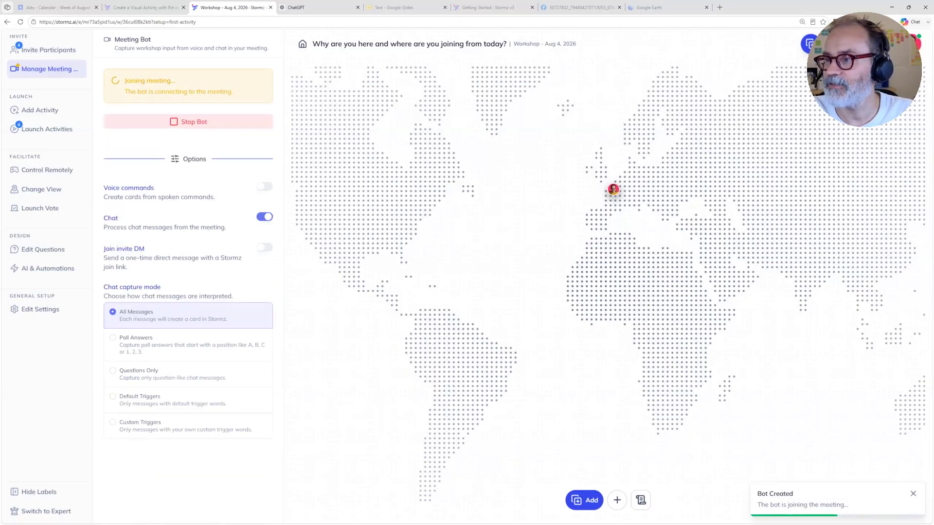
Step: Admit Stormz Assistant from the Zoom waiting room and put the participants window away
{"action": "left_click", "coordinate": [481, 65]}
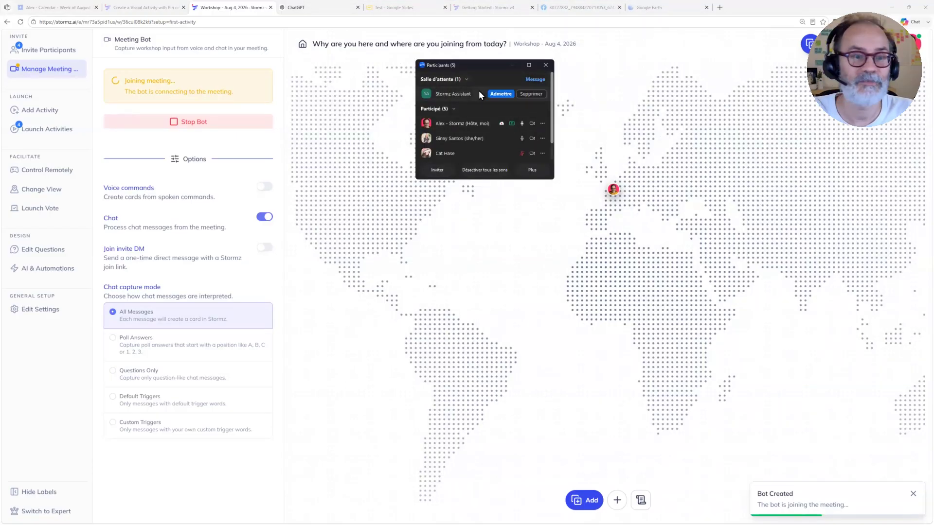
{"action": "left_click", "coordinate": [501, 94]}
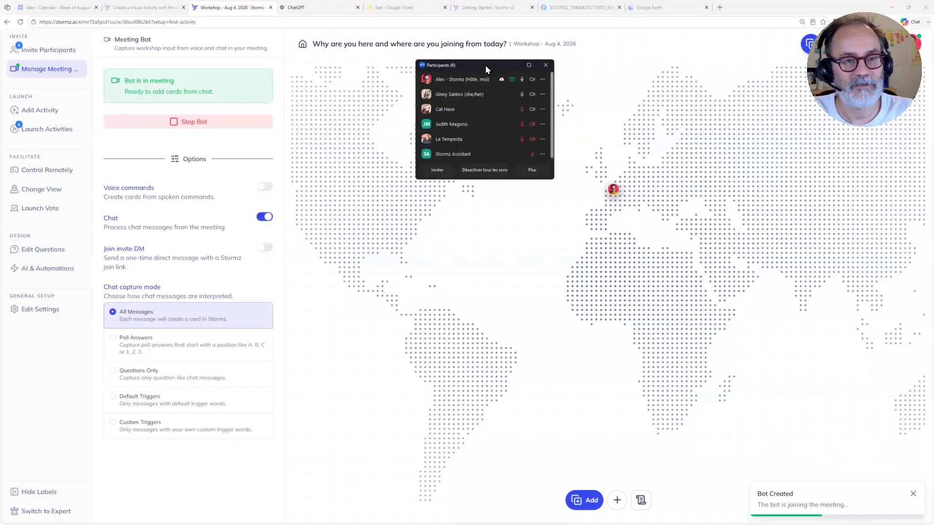
{"action": "left_click", "coordinate": [509, 68]}
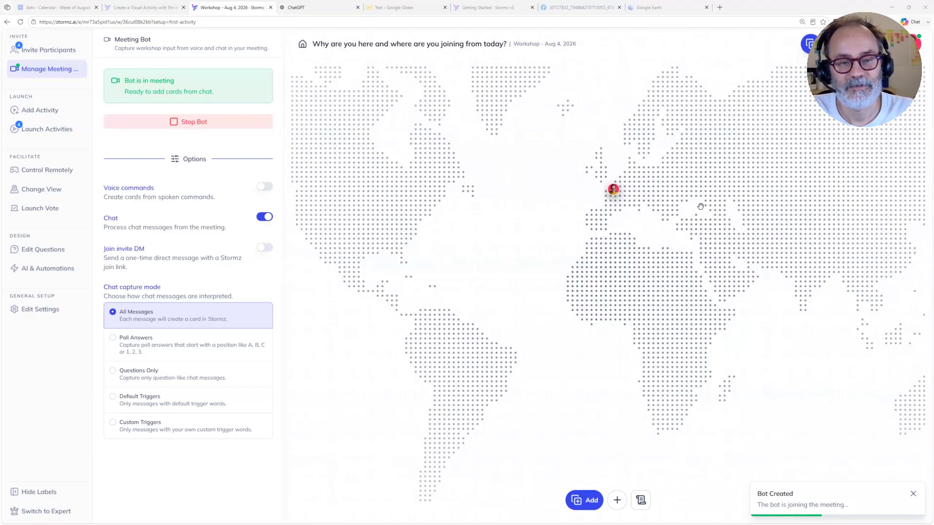
Step: Zoom in on the participants' map pins and inspect the location cards in Germany and Canada
{"action": "left_click", "coordinate": [603, 178]}
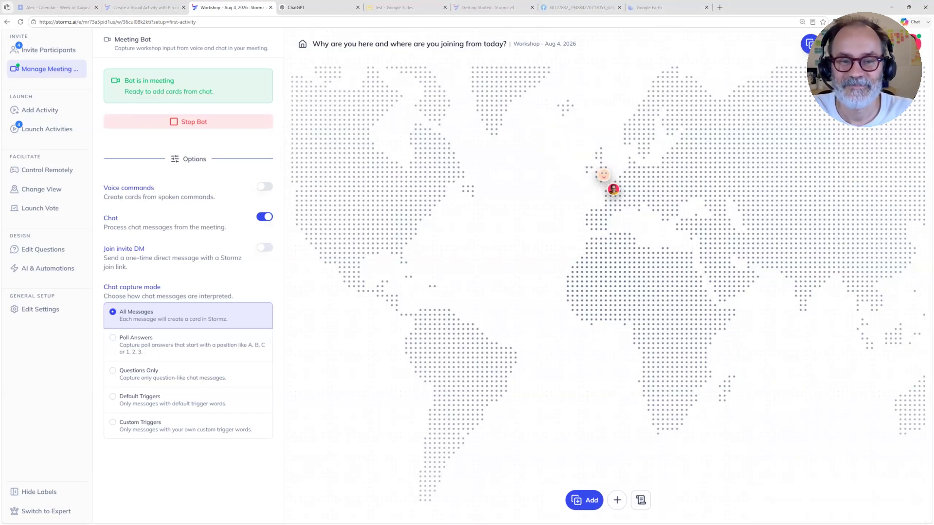
{"action": "scroll", "coordinate": [723, 128], "scroll_direction": "up", "scroll_amount": 4}
{"action": "left_click_drag", "start_coordinate": [710, 148], "coordinate": [850, 277]}
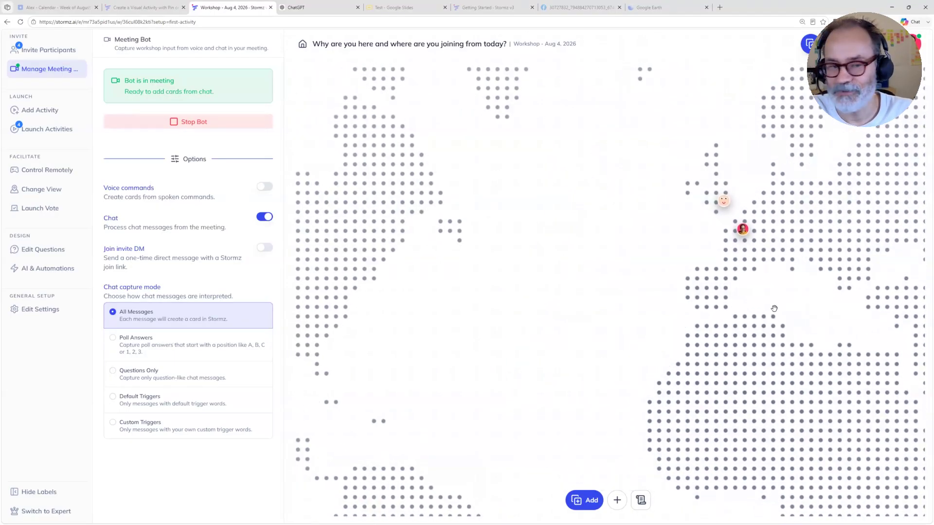
{"action": "left_click", "coordinate": [773, 212]}
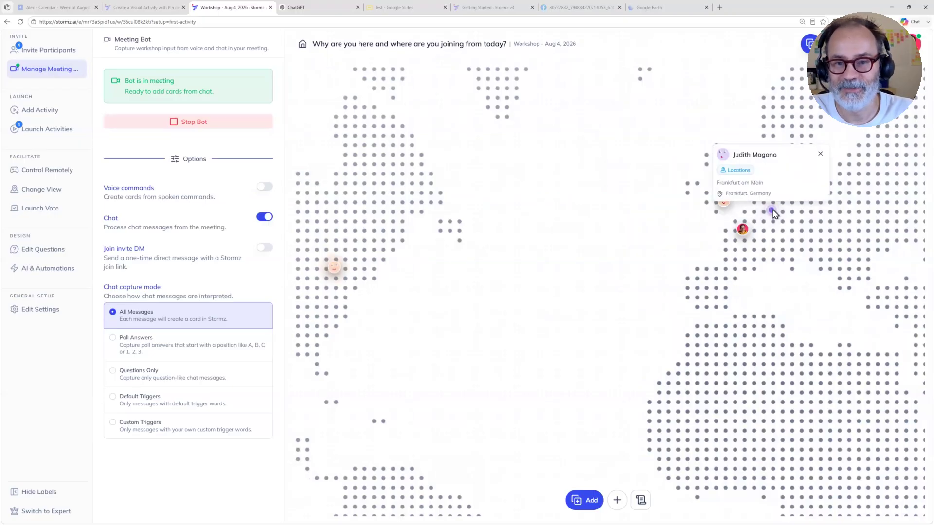
{"action": "left_click", "coordinate": [335, 268]}
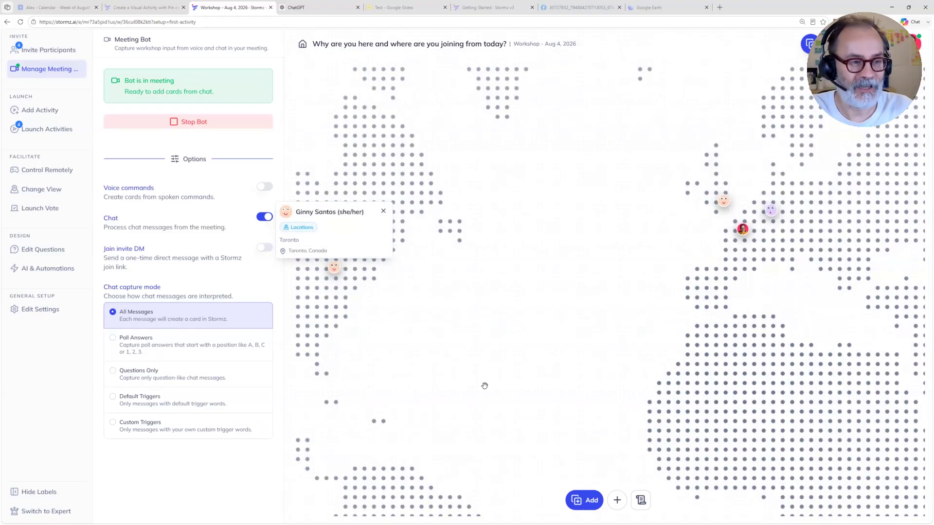
{"action": "left_click", "coordinate": [305, 171]}
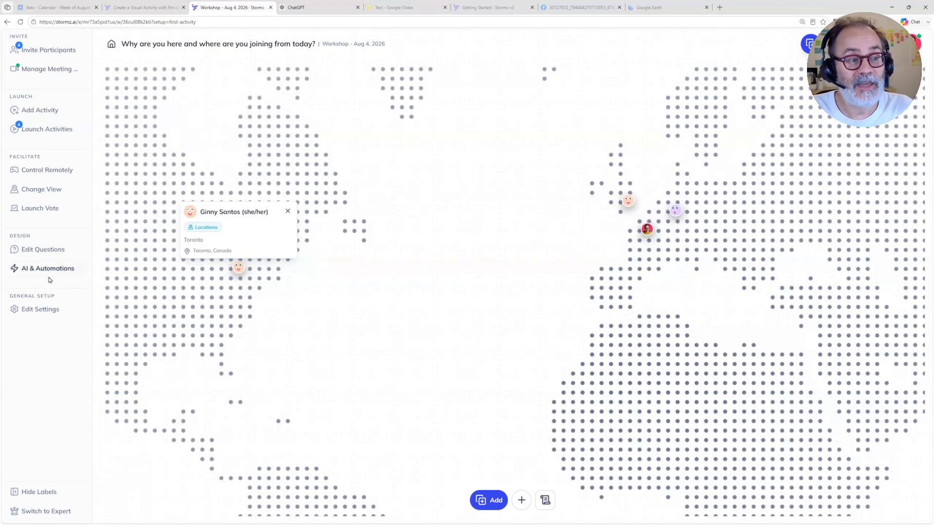
Step: Review the "Resolve location from text" automation that runs when a card is created, and return to the full map
{"action": "left_click", "coordinate": [30, 272]}
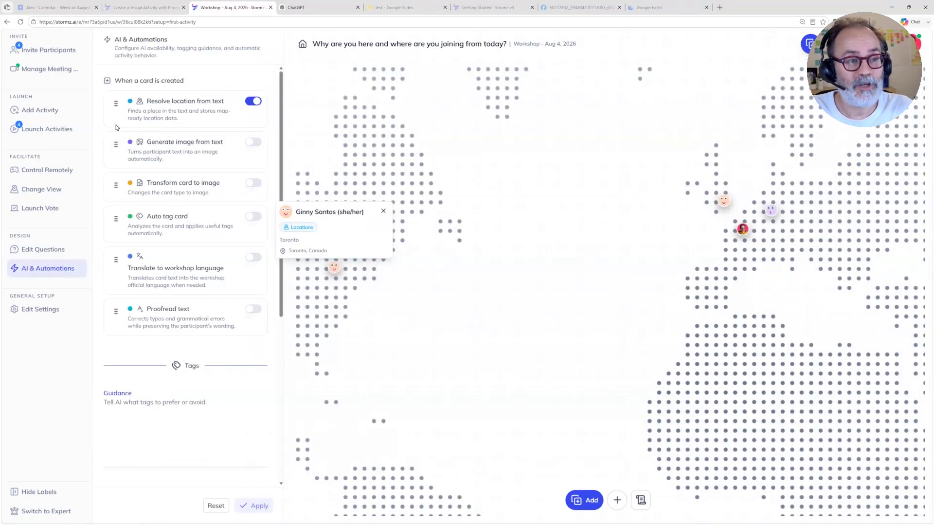
{"action": "triple_click", "coordinate": [130, 78]}
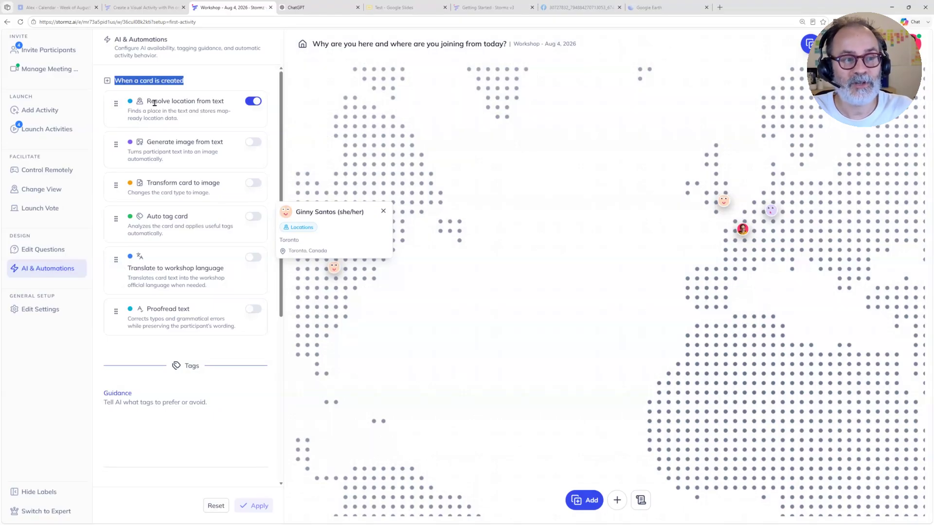
{"action": "left_click_drag", "start_coordinate": [147, 101], "coordinate": [195, 112]}
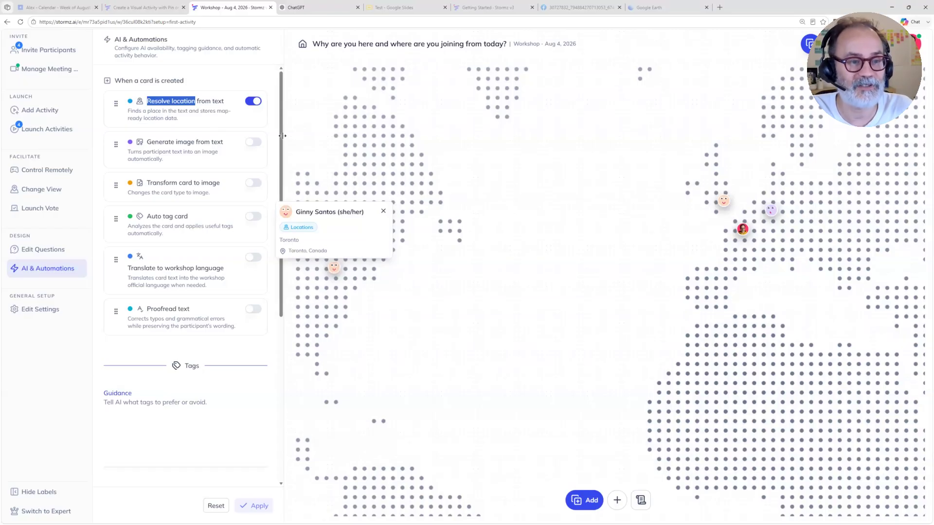
{"action": "left_click", "coordinate": [358, 236]}
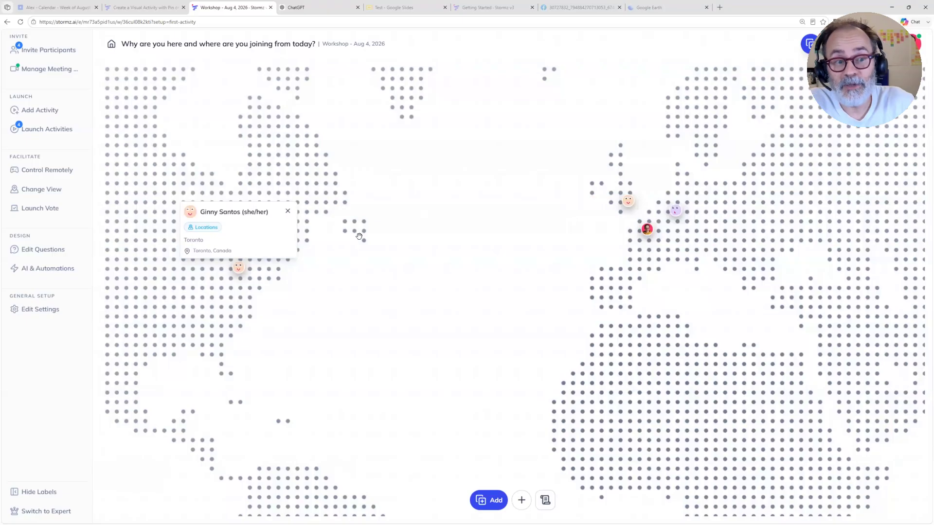
{"action": "scroll", "coordinate": [370, 234], "scroll_direction": "down", "scroll_amount": 3}
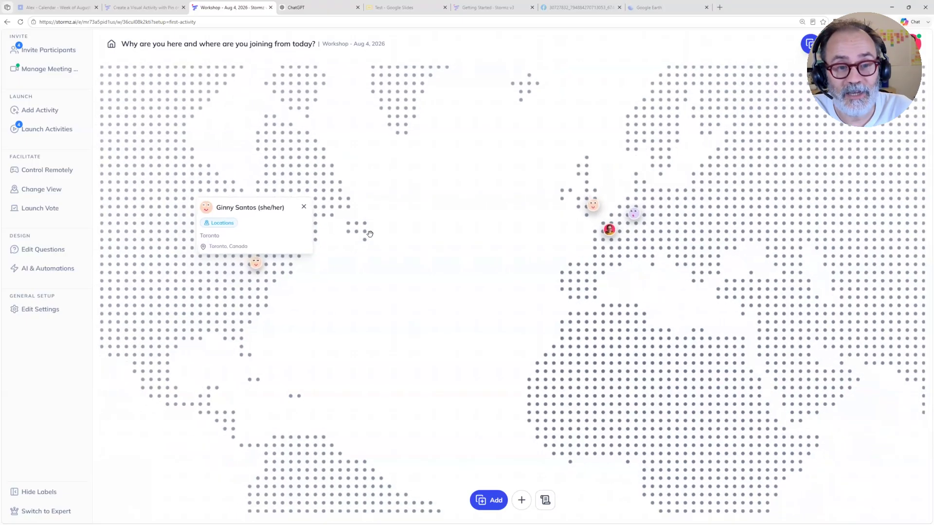
{"action": "scroll", "coordinate": [370, 234], "scroll_direction": "down", "scroll_amount": 2}
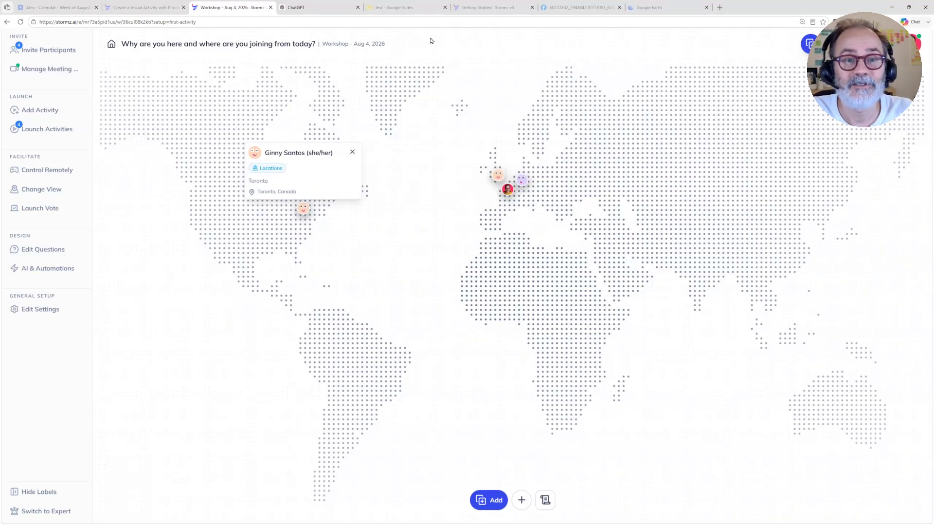
Step: Capture a screenshot of the France Cheese Map image and switch back to the Stormz pages
{"action": "left_click", "coordinate": [570, 10]}
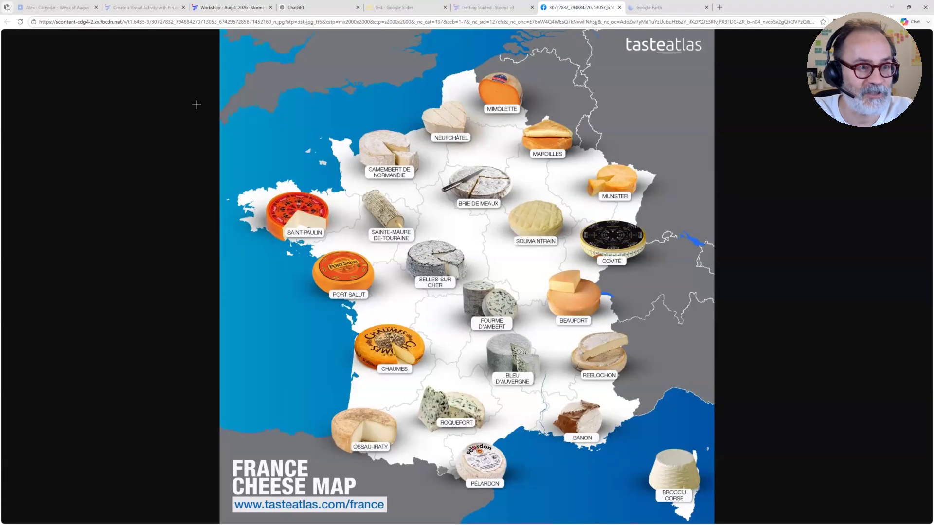
{"action": "key", "text": "super+shift+s"}
{"action": "left_click_drag", "start_coordinate": [220, 29], "coordinate": [713, 511]}
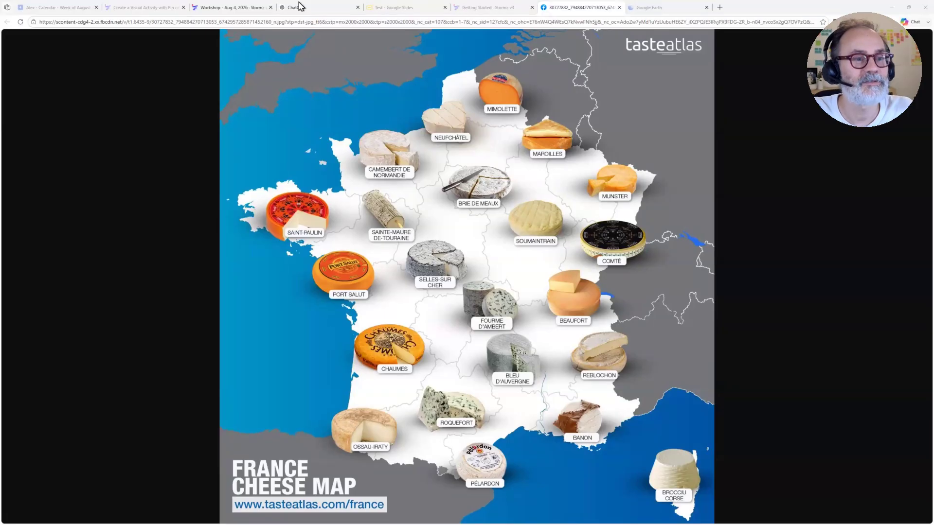
{"action": "left_click", "coordinate": [141, 8]}
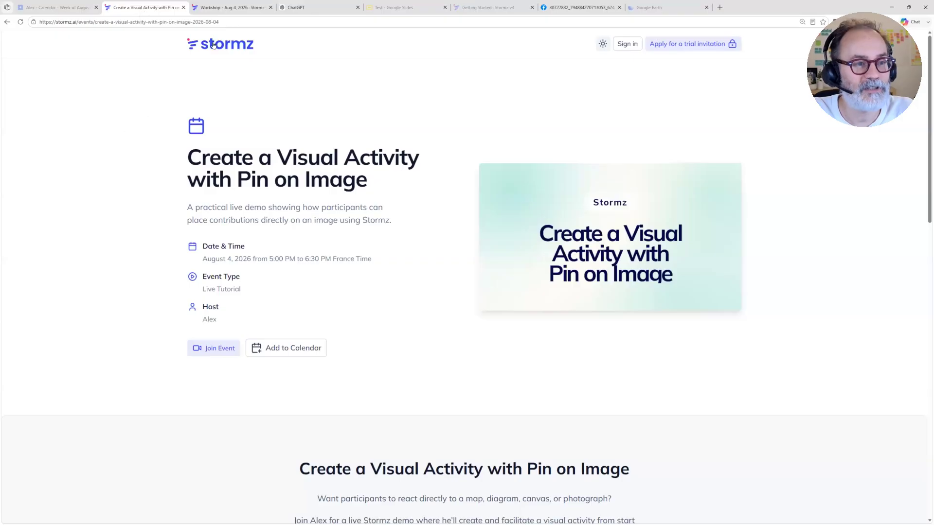
Step: Start a new activity in the workshop's playlist from the blank Pin on Image preset
{"action": "left_click", "coordinate": [216, 8]}
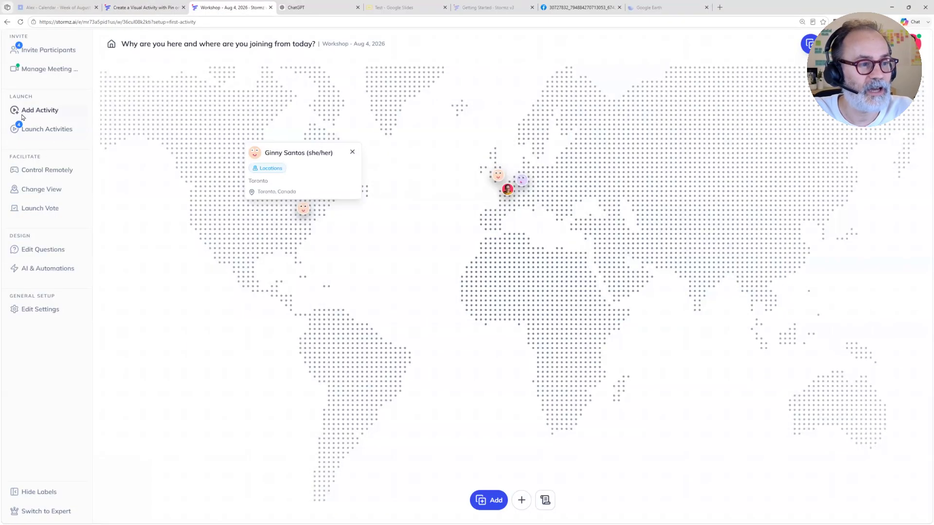
{"action": "left_click", "coordinate": [49, 128]}
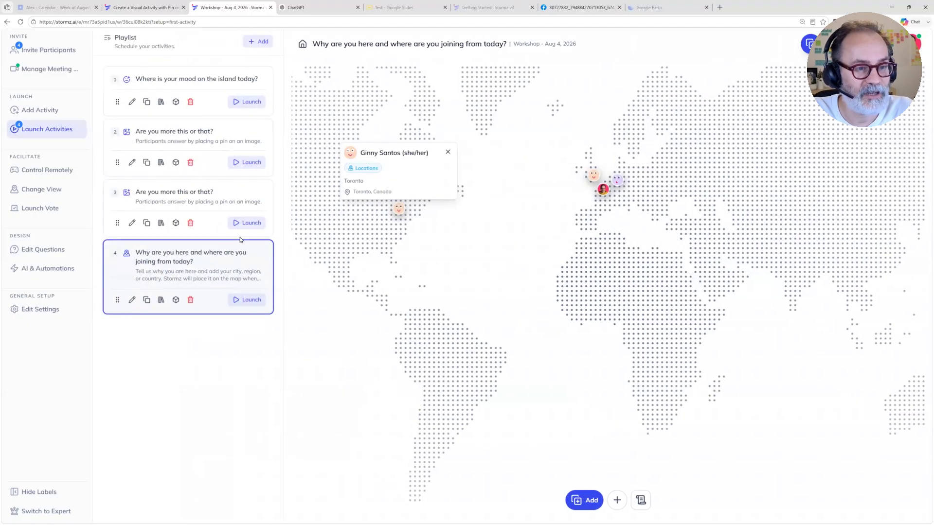
{"action": "left_click", "coordinate": [261, 42]}
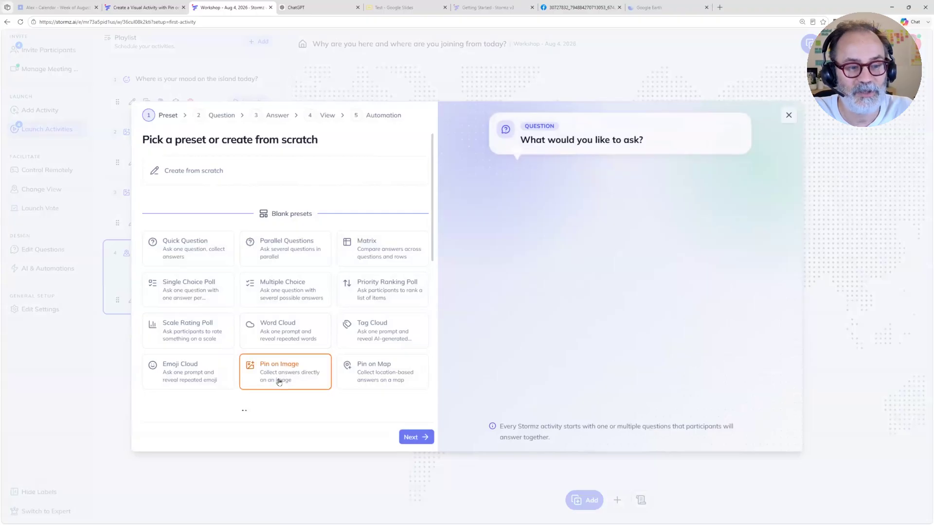
{"action": "left_click", "coordinate": [278, 382]}
{"action": "left_click", "coordinate": [422, 438]}
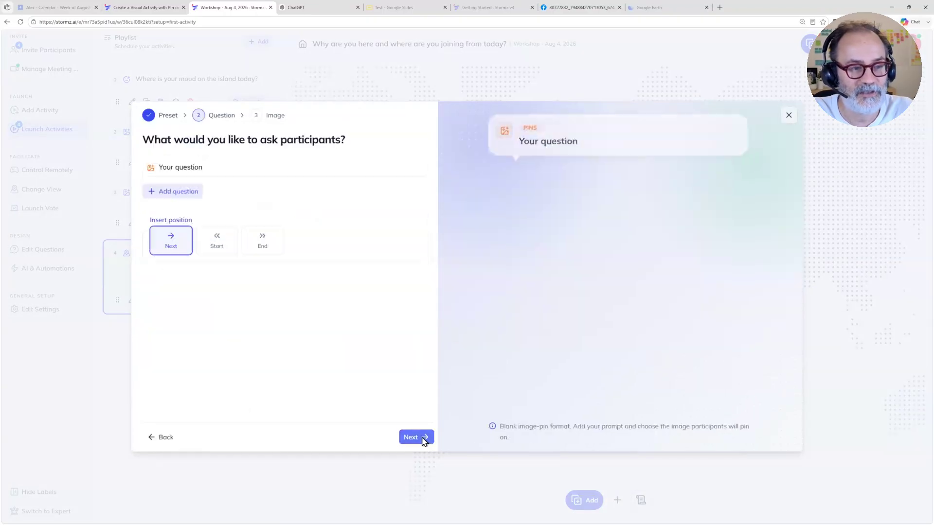
Step: Set the question to "Which of these would you like to taste" and insert the activity at the end of the playlist
{"action": "left_click", "coordinate": [210, 170]}
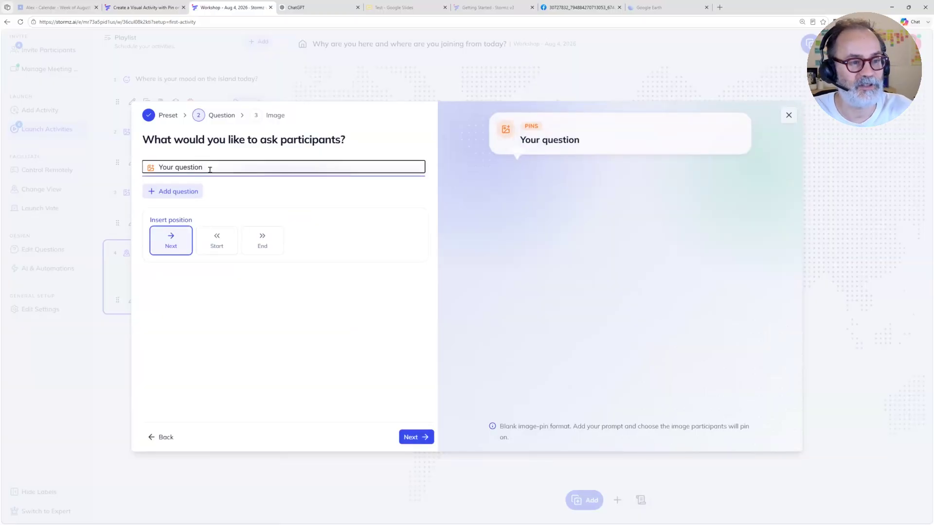
{"action": "key", "text": "BackSpace"}
{"action": "key", "text": "BackSpace"}
{"action": "key", "text": "BackSpace"}
{"action": "key", "text": "BackSpace"}
{"action": "key", "text": "BackSpace"}
{"action": "key", "text": "BackSpace"}
{"action": "key", "text": "BackSpace"}
{"action": "key", "text": "BackSpace"}
{"action": "key", "text": "BackSpace"}
{"action": "key", "text": "BackSpace"}
{"action": "key", "text": "BackSpace"}
{"action": "key", "text": "BackSpace"}
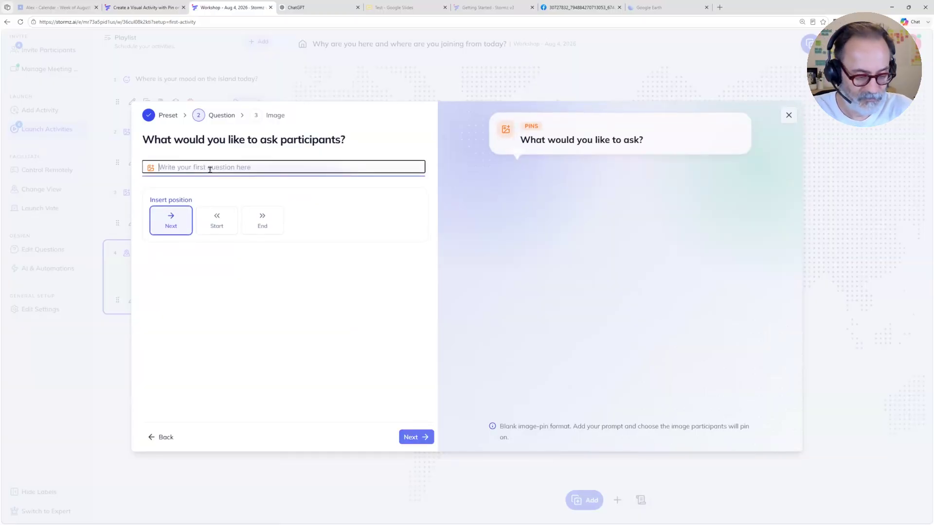
{"action": "type", "text": "W"}
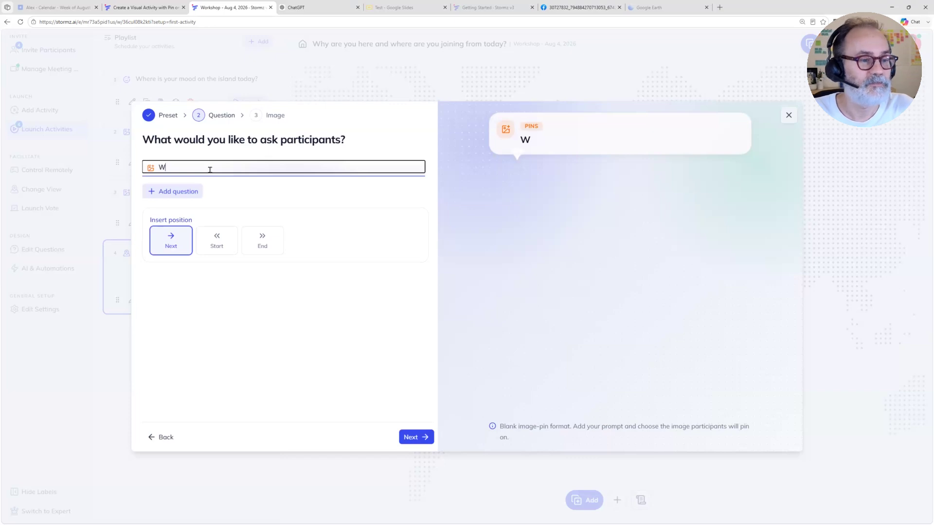
{"action": "key", "text": "BackSpace"}
{"action": "type", "text": "You"}
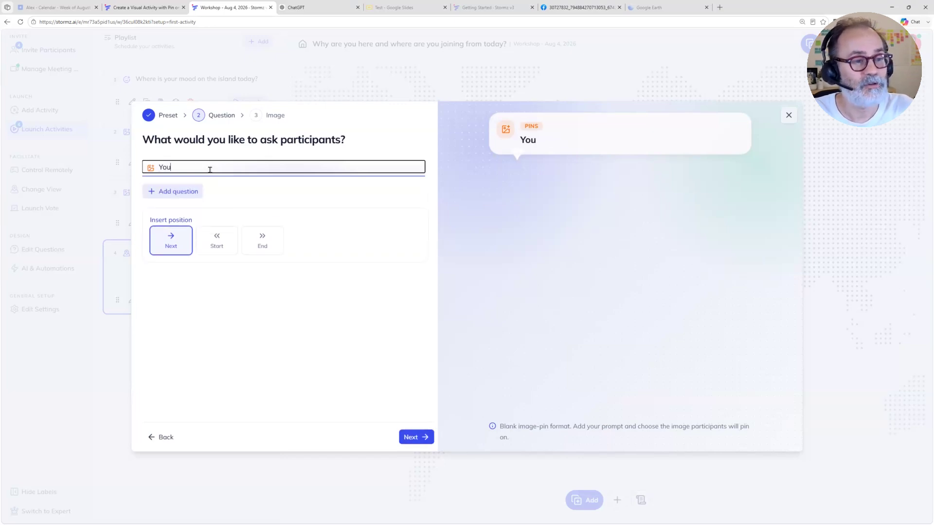
{"action": "type", "text": "o"}
{"action": "key", "text": "BackSpace"}
{"action": "key", "text": "BackSpace"}
{"action": "type", "text": "Which of these would you like to taste"}
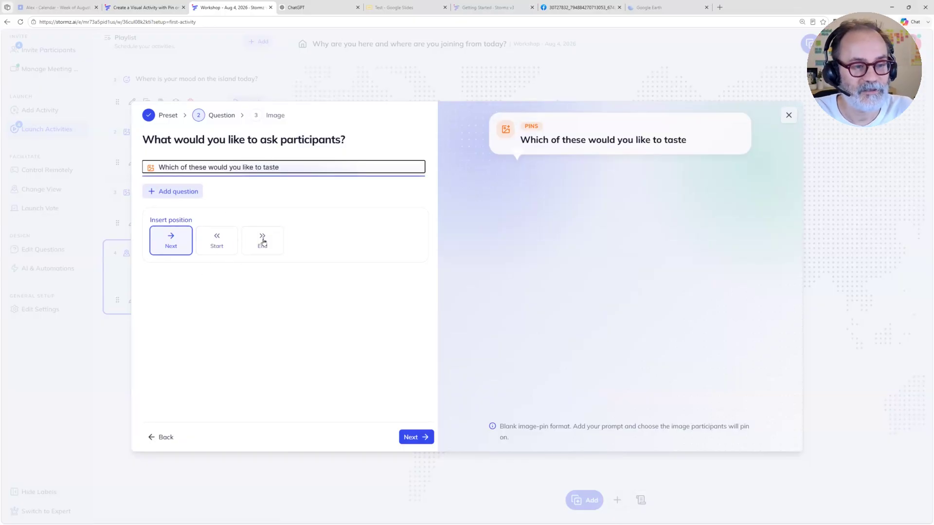
{"action": "left_click", "coordinate": [263, 241]}
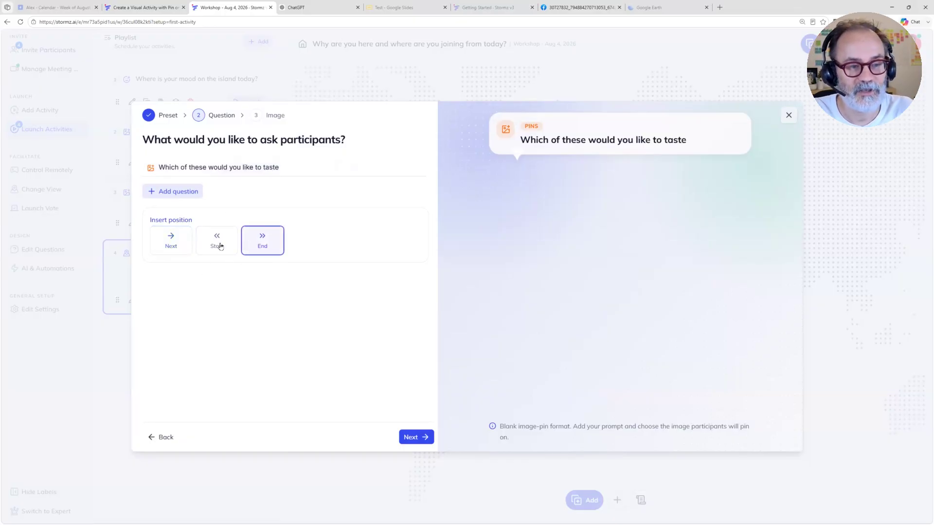
{"action": "left_click", "coordinate": [418, 437]}
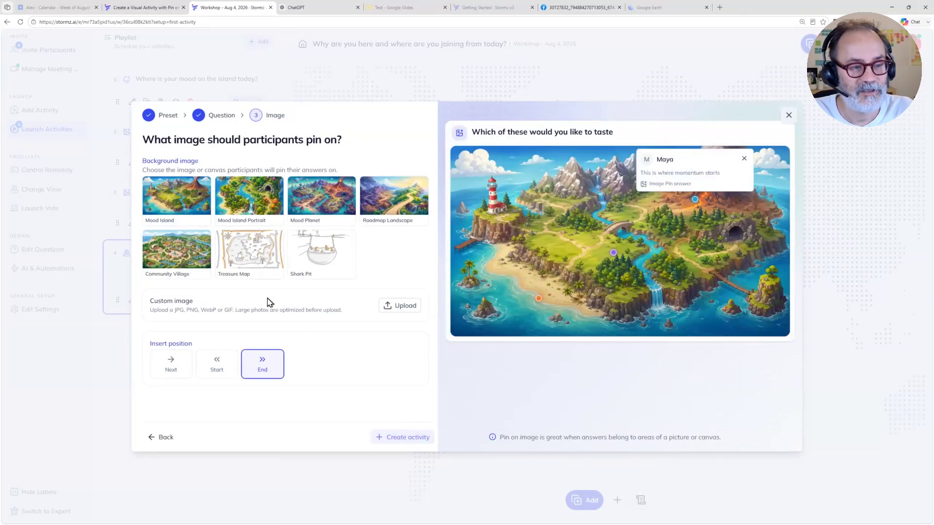
Step: Upload the latest screenshot, showing the France Cheese Map, as the custom background image and create the activity
{"action": "left_click", "coordinate": [400, 306]}
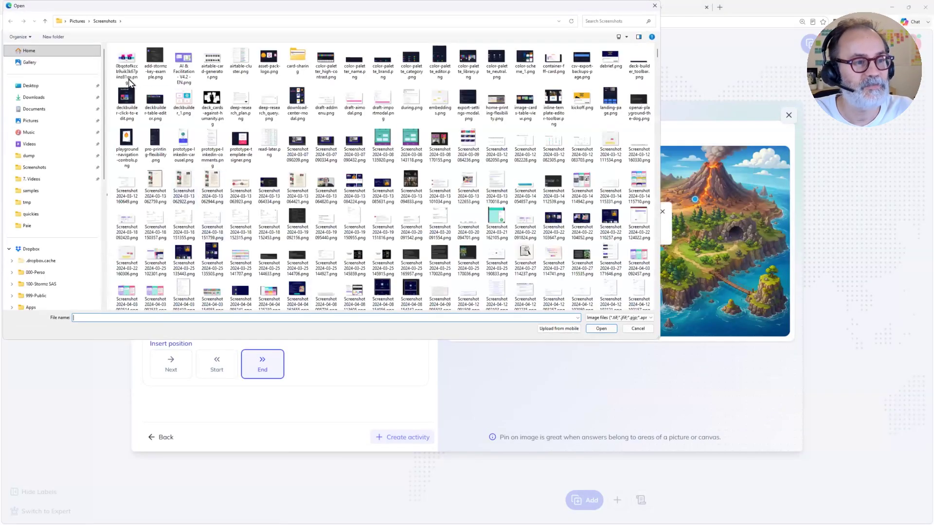
{"action": "left_click", "coordinate": [155, 62]}
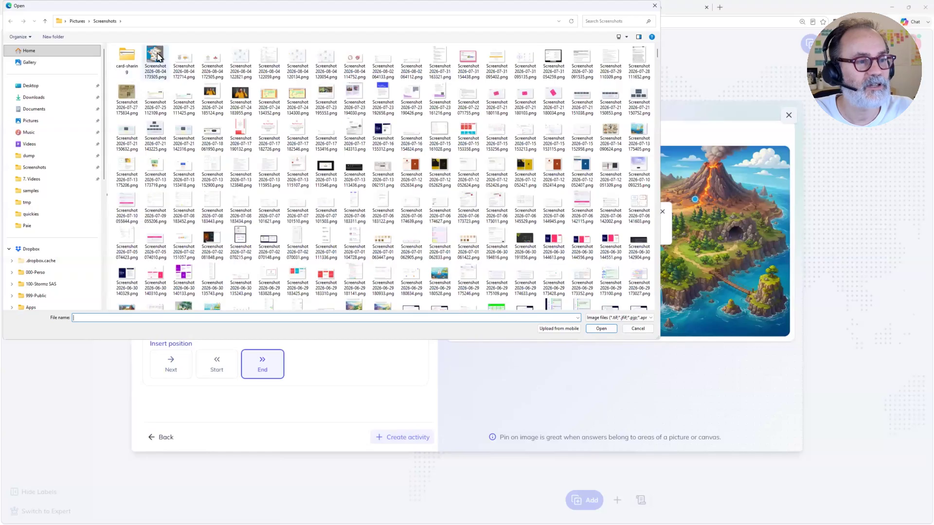
{"action": "left_click", "coordinate": [598, 331]}
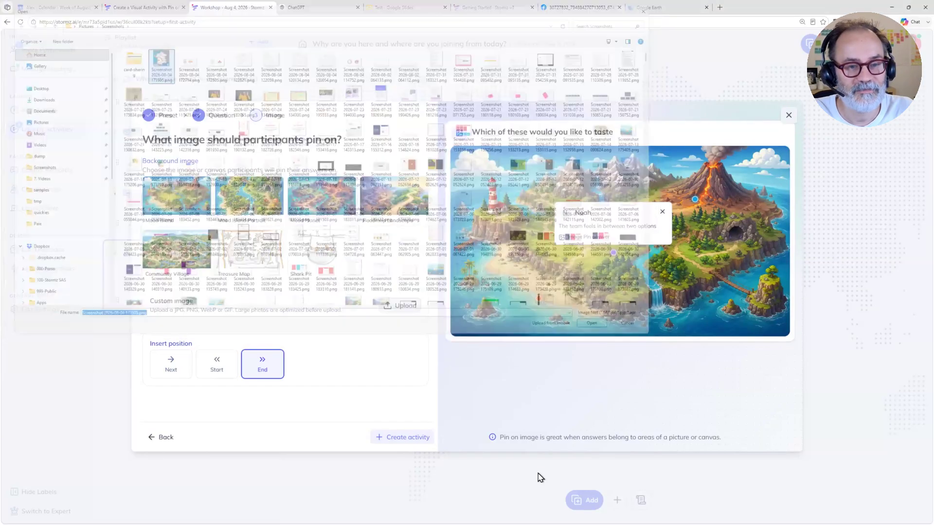
{"action": "left_click", "coordinate": [407, 439]}
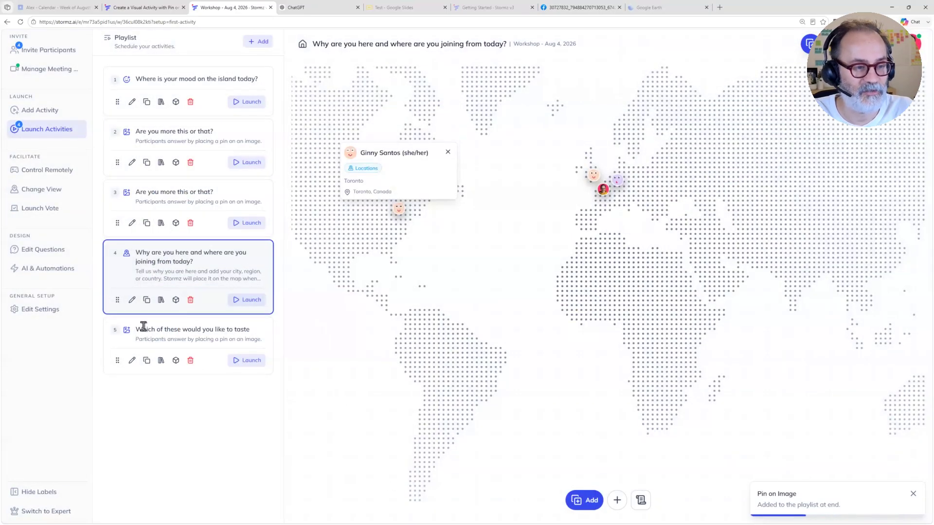
Step: Launch the "Which of these would you like to taste" activity and check the card form for adding a pin without creating a card
{"action": "left_click", "coordinate": [247, 364]}
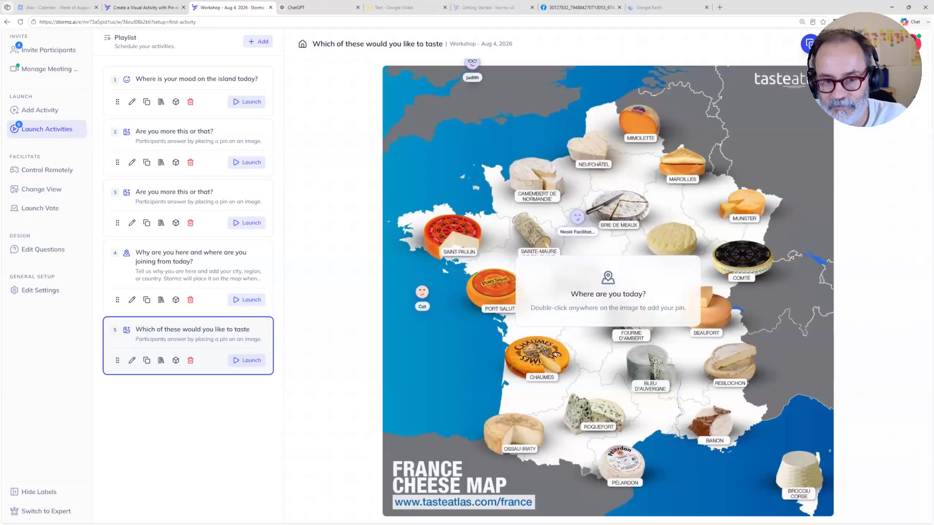
{"action": "double_click", "coordinate": [641, 334]}
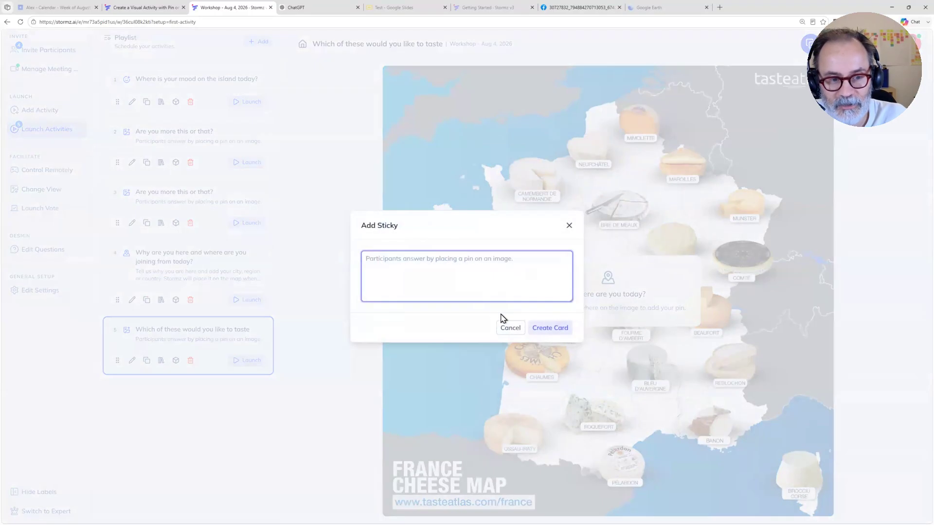
{"action": "left_click", "coordinate": [569, 226]}
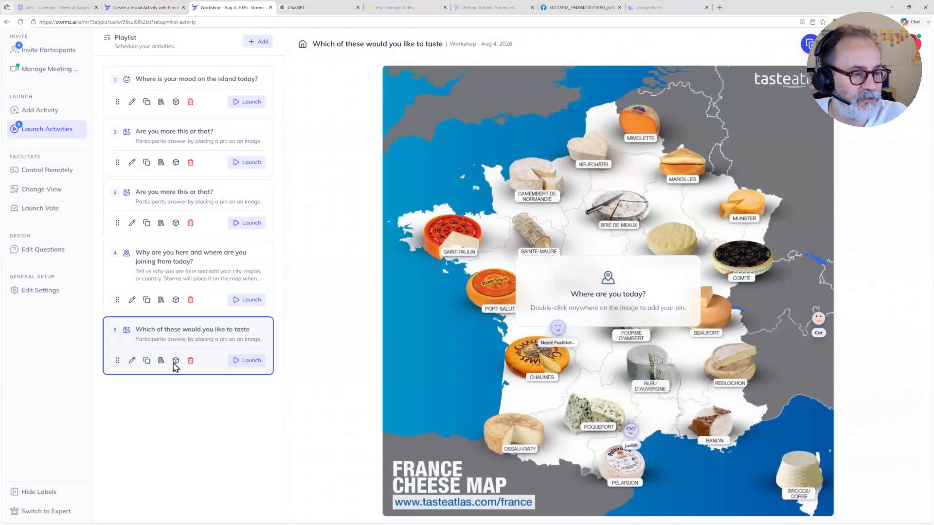
Step: Set the Image Pin view's double-click action to "Place quick pin" and apply it for all participants
{"action": "left_click", "coordinate": [33, 190]}
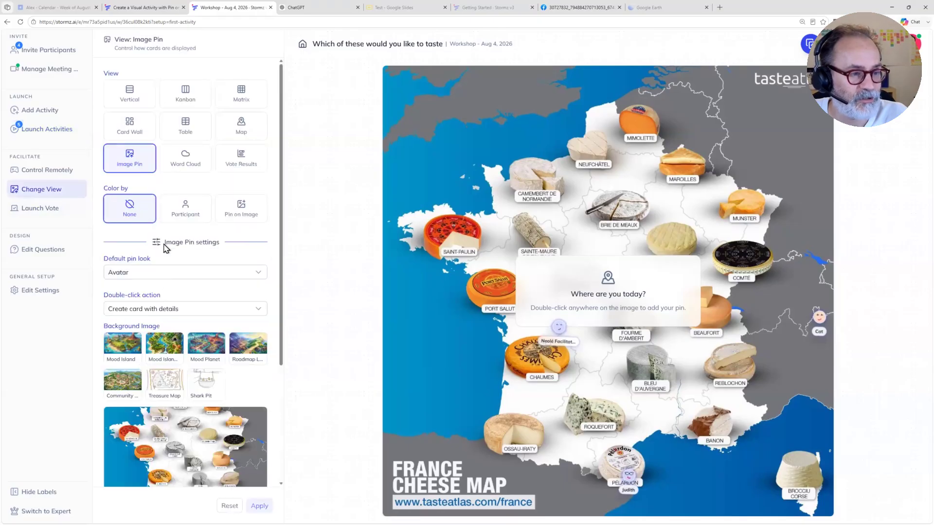
{"action": "left_click", "coordinate": [152, 273]}
{"action": "left_click", "coordinate": [146, 307]}
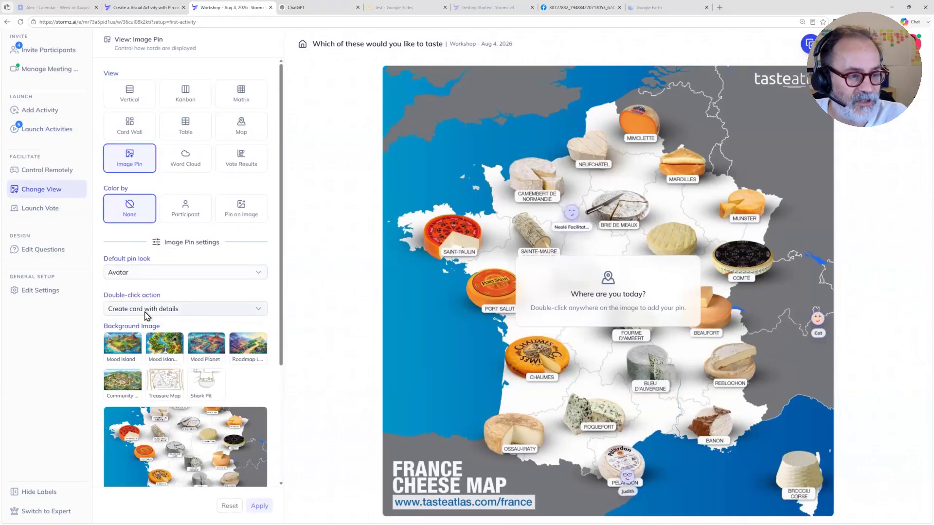
{"action": "left_click", "coordinate": [145, 309]}
{"action": "left_click", "coordinate": [142, 344]}
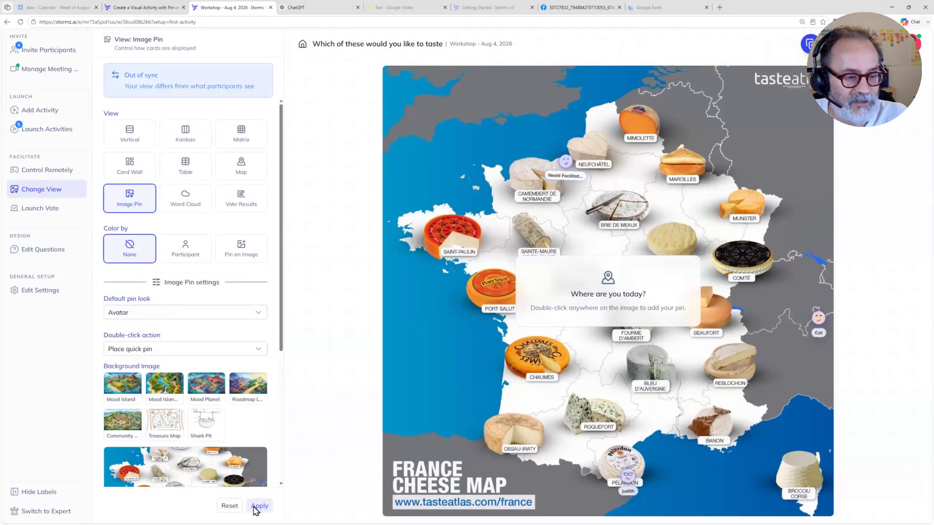
{"action": "left_click", "coordinate": [259, 506]}
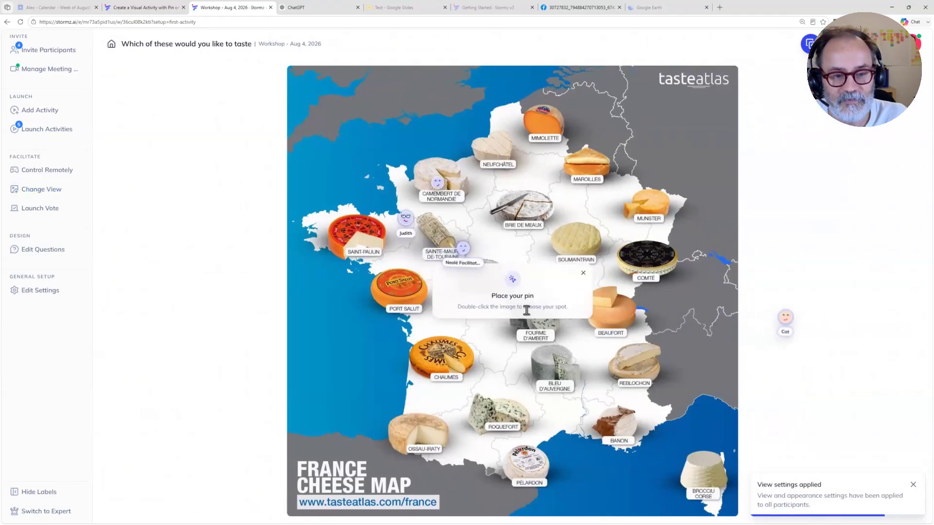
Step: Dismiss the pin placement hint, place a quick pin on Fourme d'Ambert, shift it slightly and close its card
{"action": "left_click", "coordinate": [583, 273]}
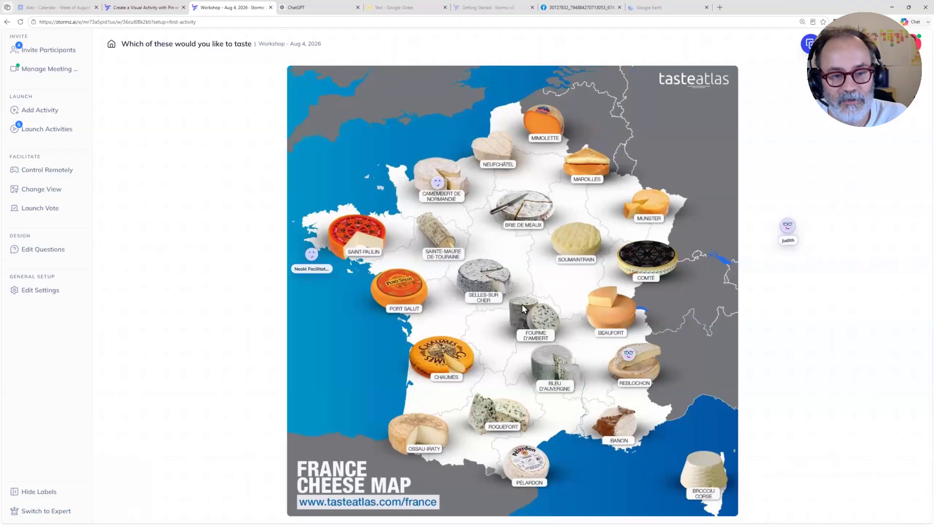
{"action": "left_click", "coordinate": [520, 301]}
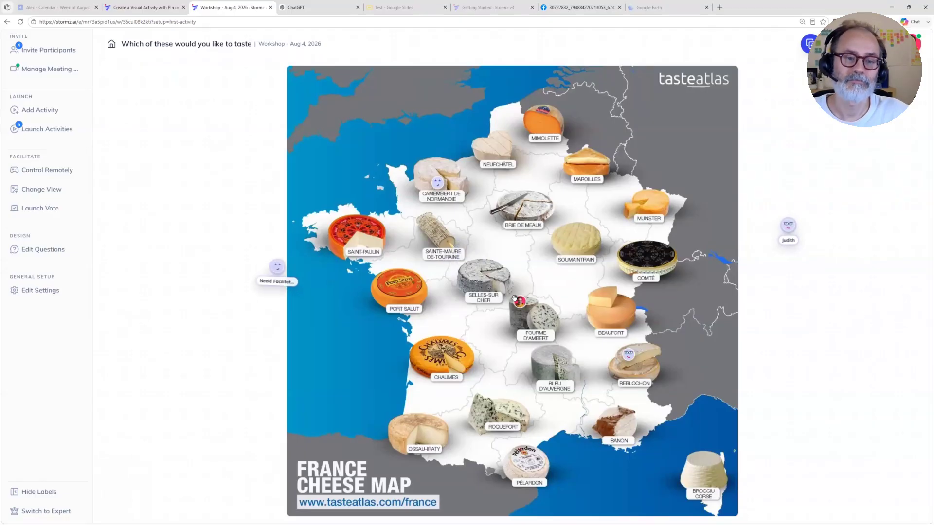
{"action": "left_click_drag", "start_coordinate": [519, 300], "coordinate": [533, 296]}
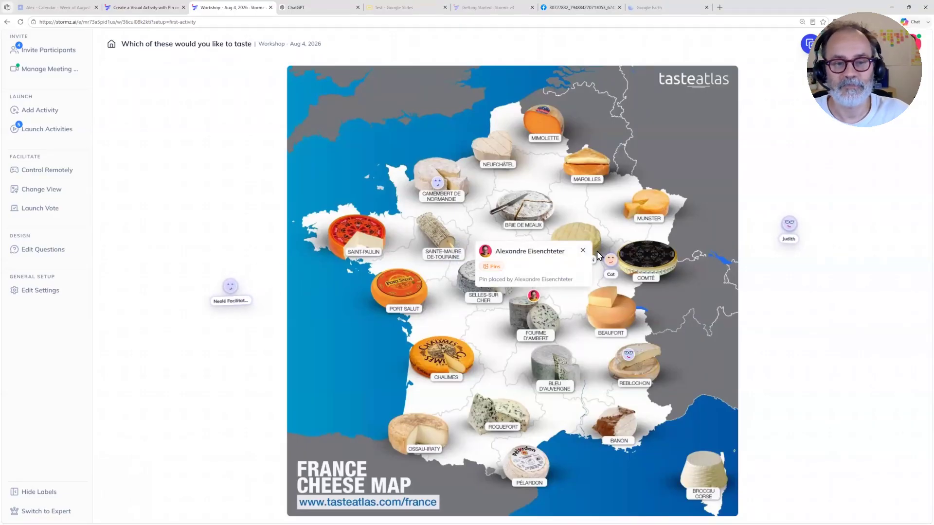
{"action": "left_click", "coordinate": [583, 251]}
Step: Place quick pins on Brie de Meaux, Camembert de Normandie, Port Salut, Ossau-Iraty, Roquefort, Banon and Reblochon
{"action": "left_click", "coordinate": [545, 198]}
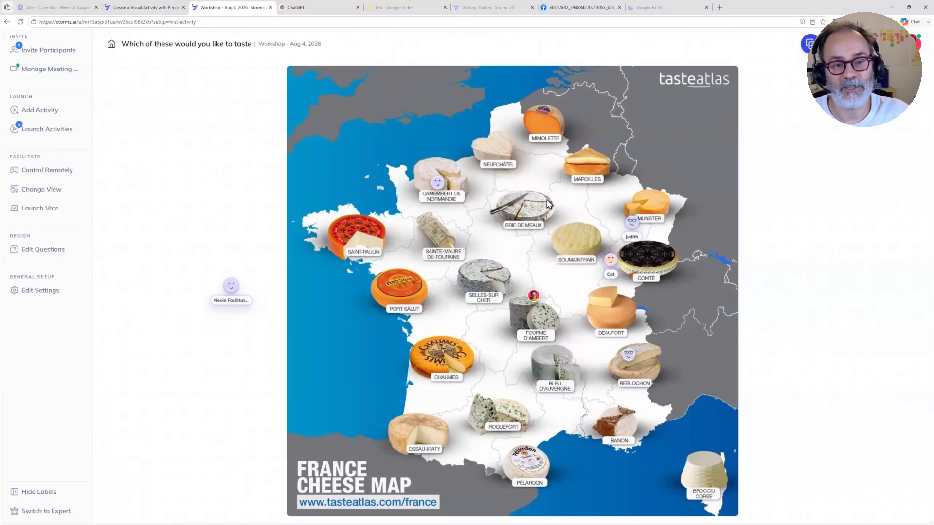
{"action": "left_click", "coordinate": [437, 160]}
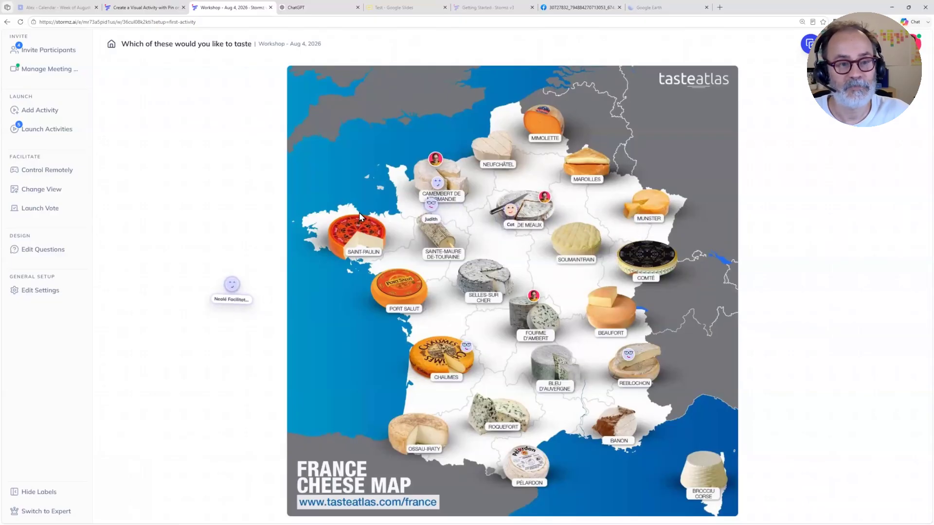
{"action": "left_click", "coordinate": [398, 304]}
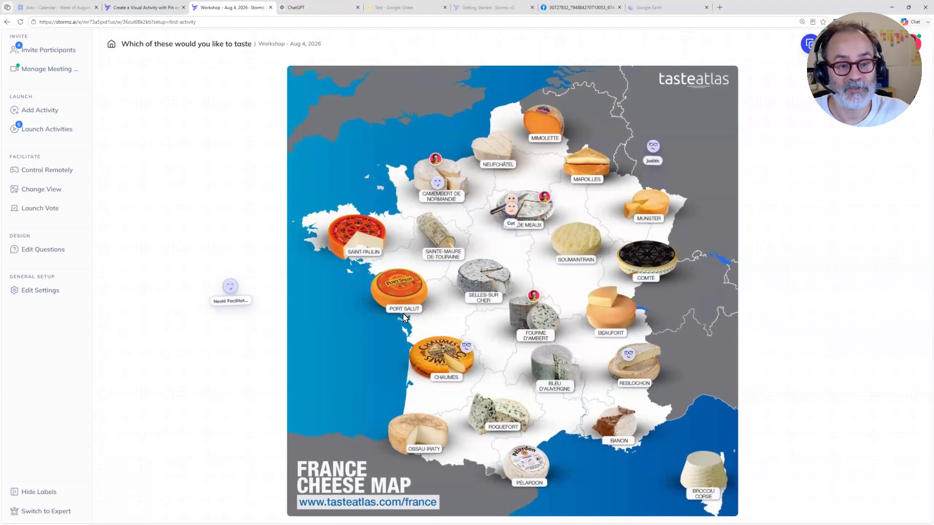
{"action": "left_click", "coordinate": [423, 422]}
{"action": "left_click", "coordinate": [507, 417]}
{"action": "left_click", "coordinate": [617, 419]}
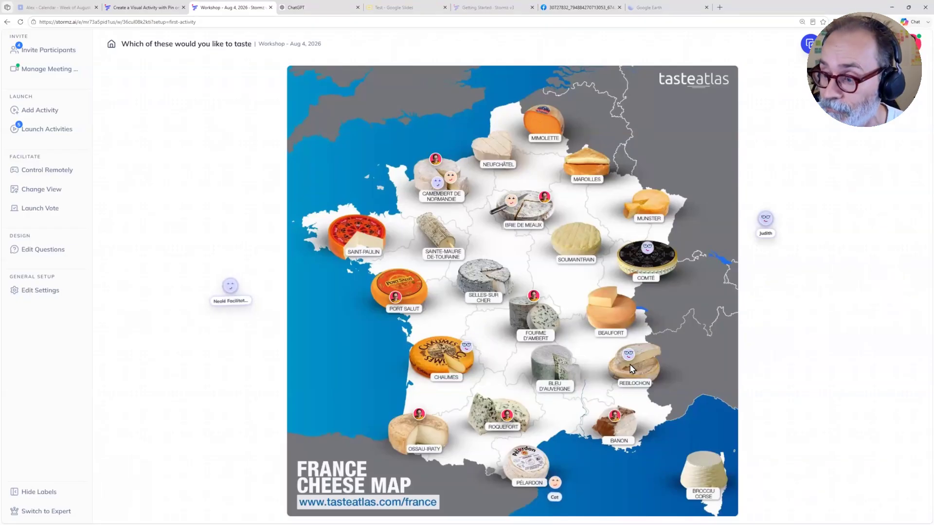
{"action": "left_click", "coordinate": [635, 369]}
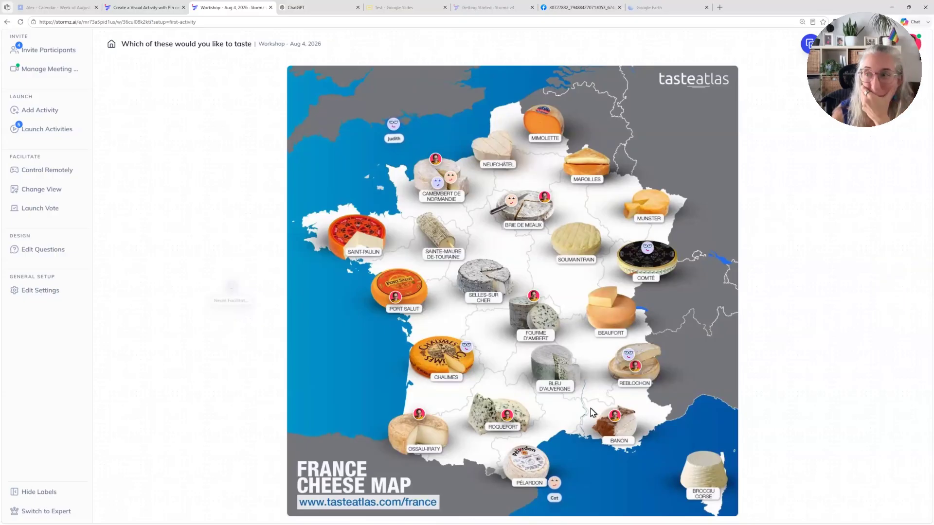
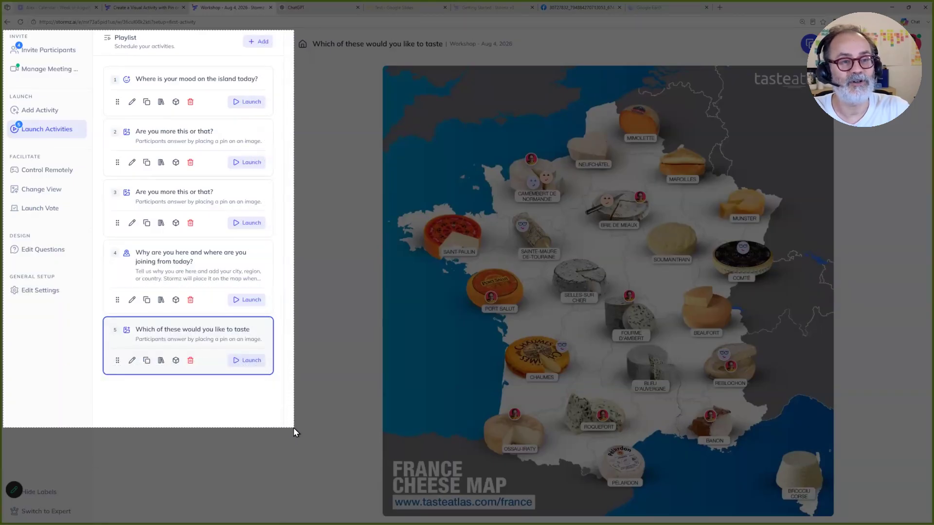
Step: Capture a screenshot of the sidebar and playlist area, and start a new activity from the Pin on Image preset
{"action": "left_click_drag", "start_coordinate": [294, 428], "coordinate": [293, 427]}
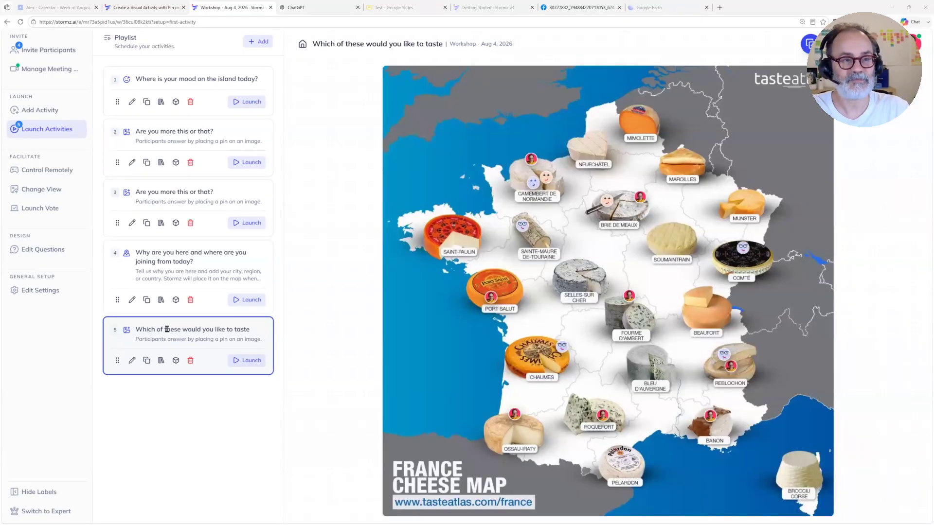
{"action": "left_click", "coordinate": [41, 111]}
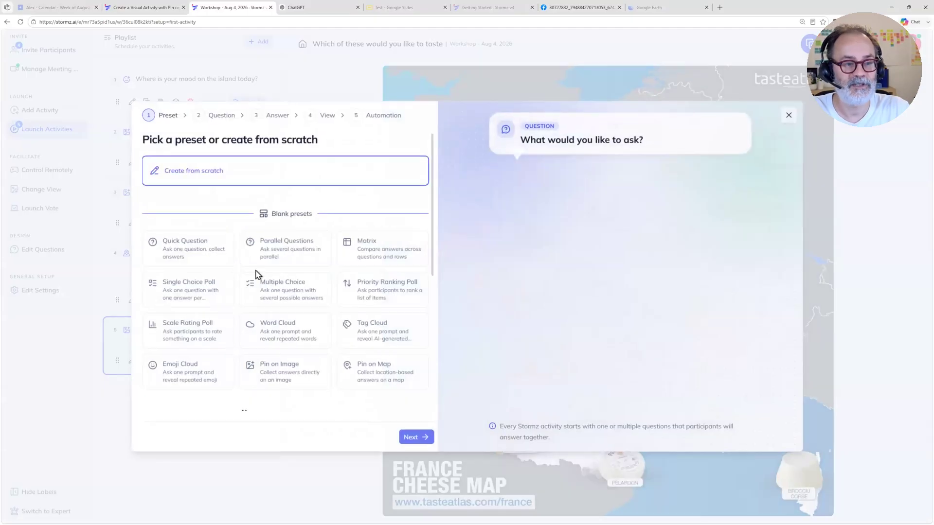
{"action": "scroll", "coordinate": [257, 297], "scroll_direction": "down", "scroll_amount": 1}
{"action": "left_click", "coordinate": [281, 357]}
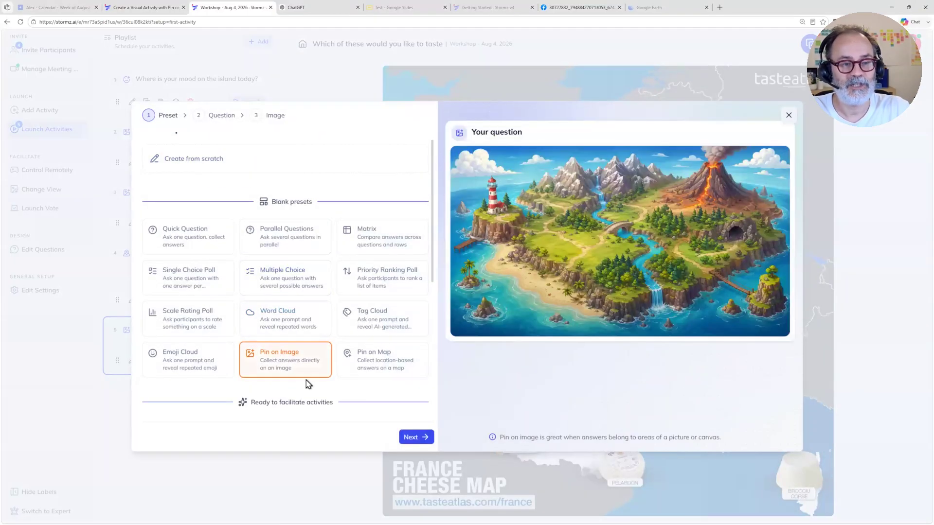
{"action": "left_click", "coordinate": [420, 437]}
Step: Enter "What do you like" as the activity's first question
{"action": "left_click", "coordinate": [227, 165]}
{"action": "key", "text": "BackSpace"}
{"action": "key", "text": "BackSpace"}
{"action": "key", "text": "BackSpace"}
{"action": "key", "text": "BackSpace"}
{"action": "key", "text": "BackSpace"}
{"action": "key", "text": "BackSpace"}
{"action": "key", "text": "BackSpace"}
{"action": "key", "text": "BackSpace"}
{"action": "key", "text": "BackSpace"}
{"action": "key", "text": "BackSpace"}
{"action": "key", "text": "BackSpace"}
{"action": "key", "text": "BackSpace"}
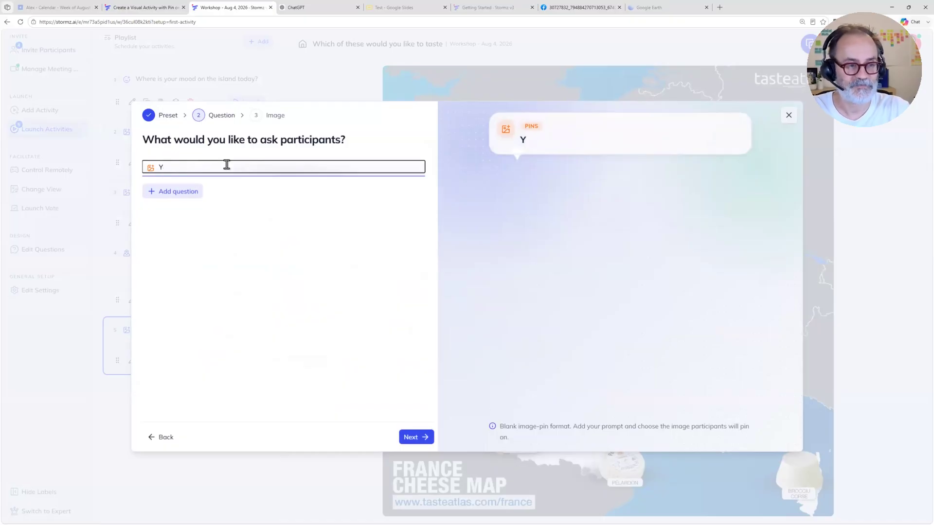
{"action": "type", "text": "Whja"}
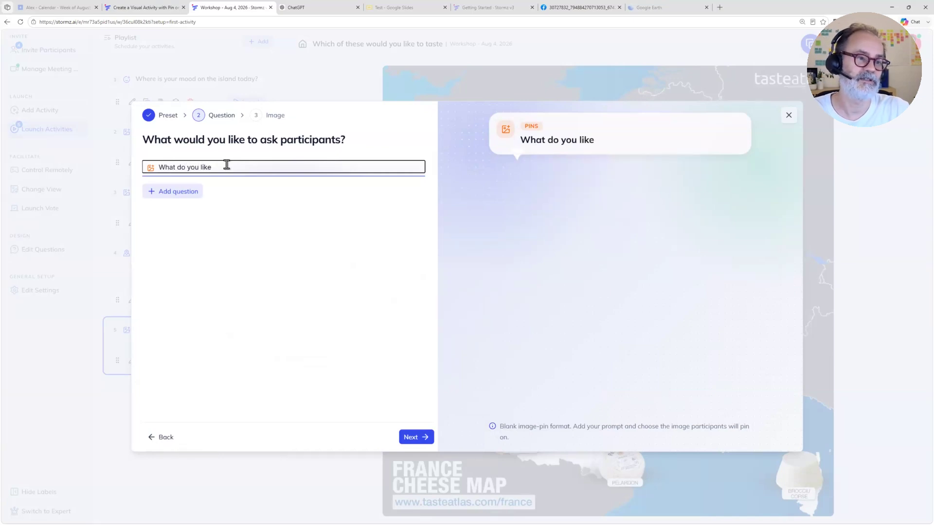
Step: Add a second question reading "What do you dislike"
{"action": "left_click", "coordinate": [180, 192]}
{"action": "left_click", "coordinate": [187, 210]}
{"action": "type", "text": "What"}
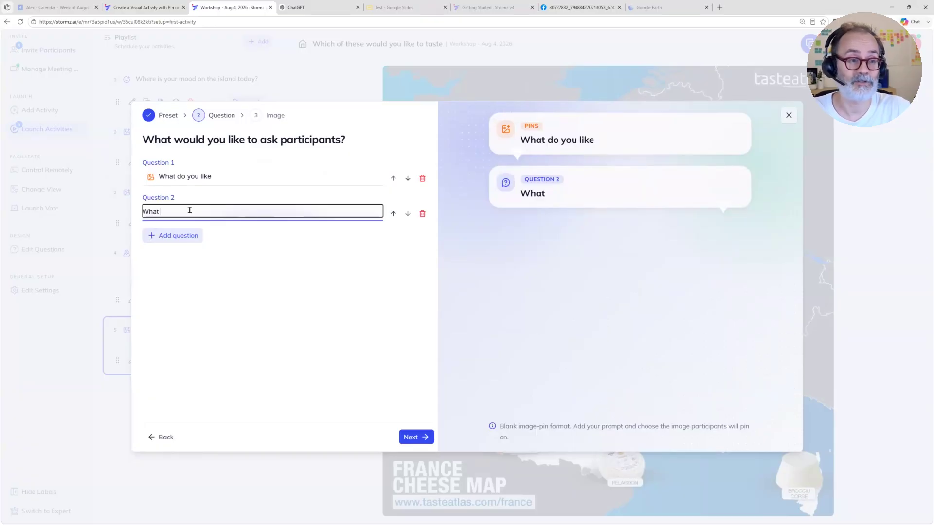
{"action": "type", "text": "you dislike"}
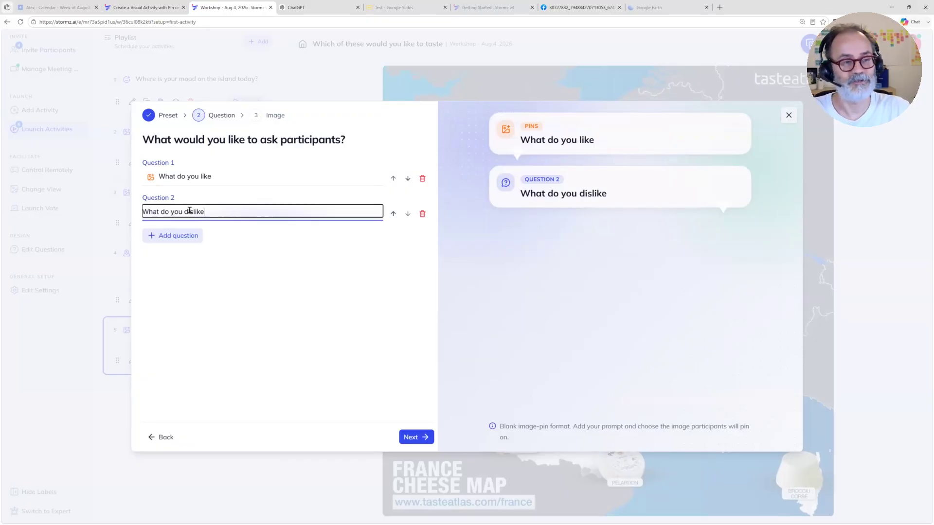
Step: Add a third question reading "What do you dont understand"
{"action": "left_click", "coordinate": [194, 237]}
{"action": "left_click", "coordinate": [173, 247]}
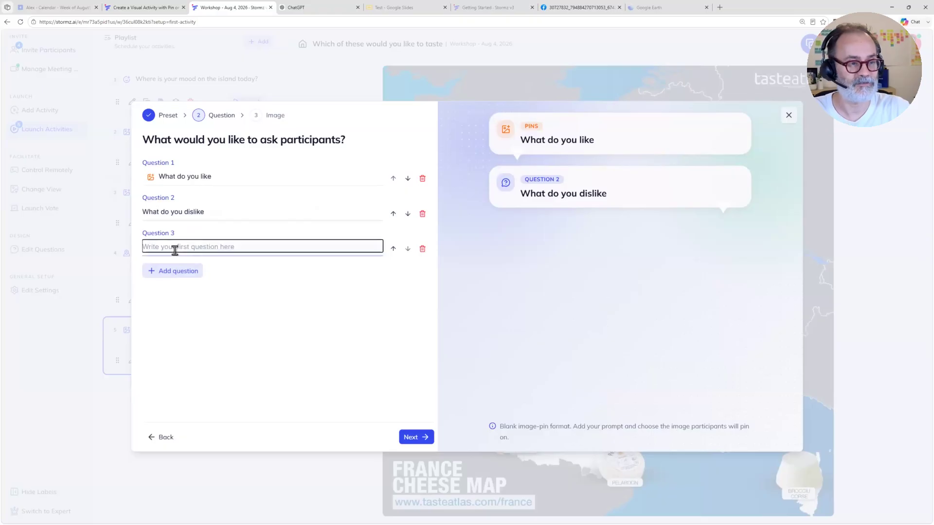
{"action": "type", "text": "What"}
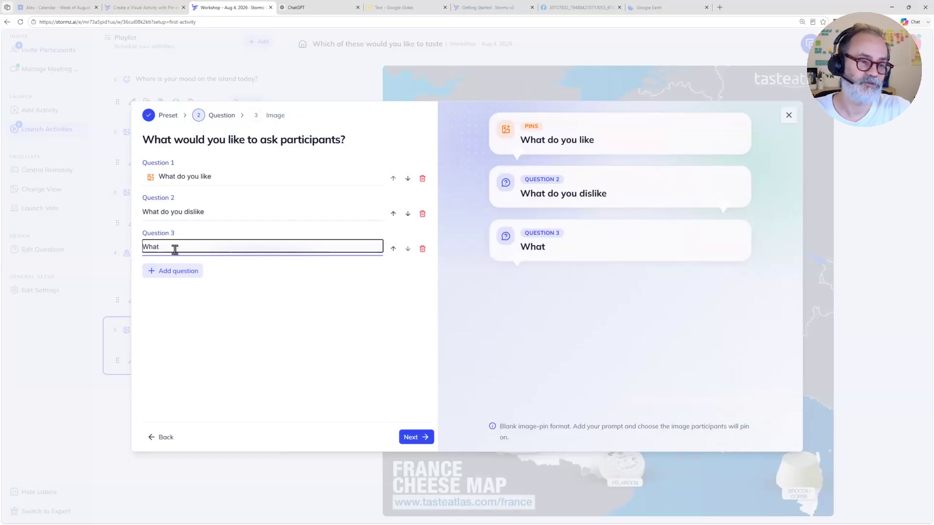
{"action": "type", "text": "do you dont understand"}
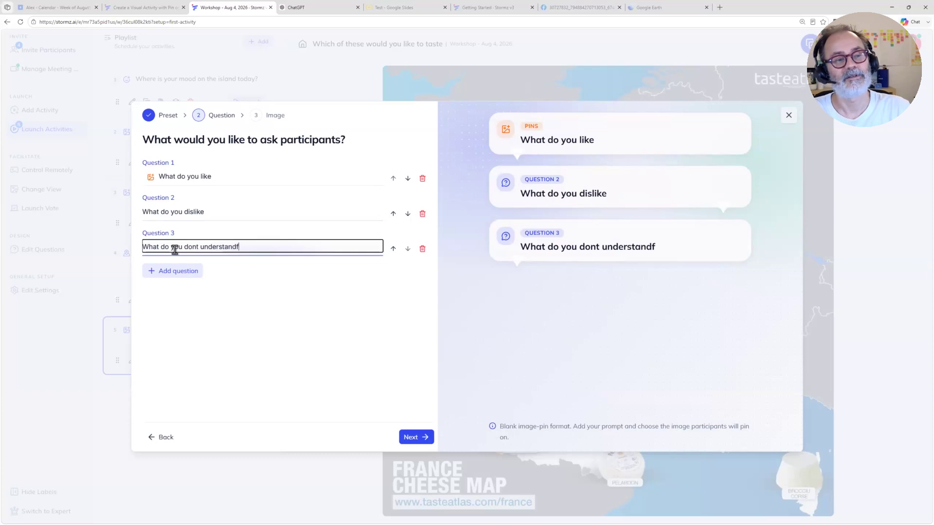
{"action": "left_click", "coordinate": [305, 330]}
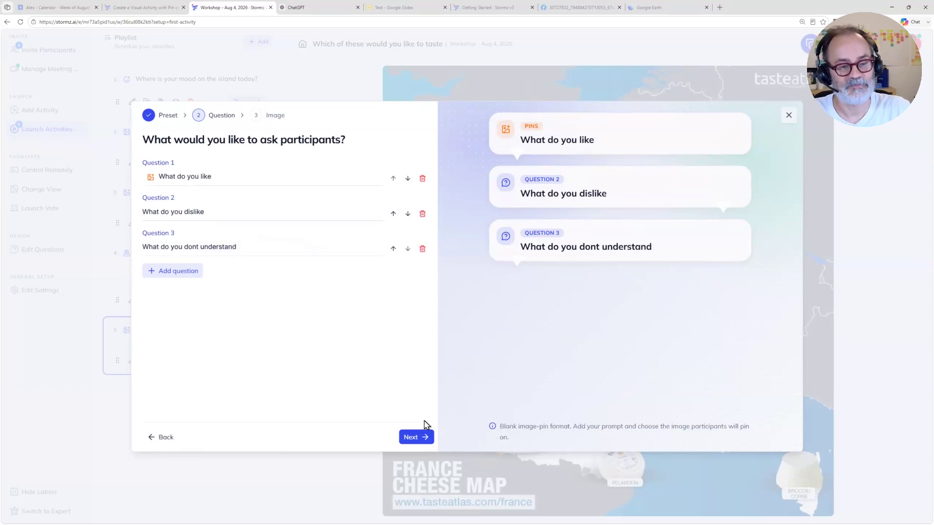
Step: Upload the captured playlist screenshot as the background image for pins and launch the activity
{"action": "left_click", "coordinate": [403, 305]}
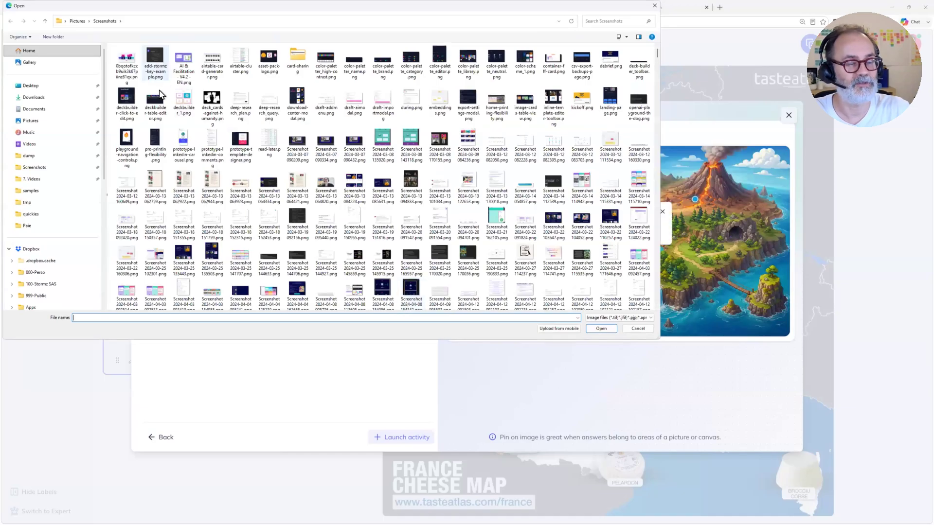
{"action": "left_click", "coordinate": [155, 61]}
{"action": "left_click", "coordinate": [601, 329]}
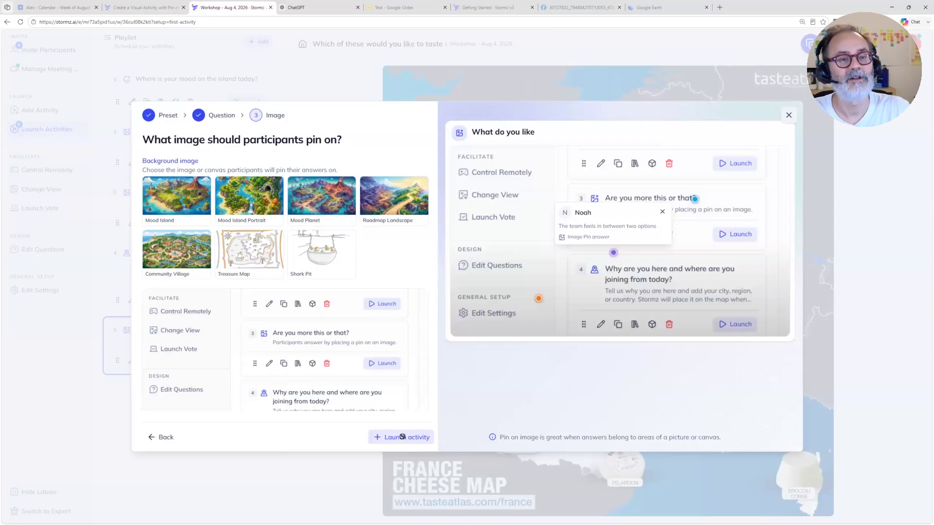
{"action": "left_click", "coordinate": [402, 437]}
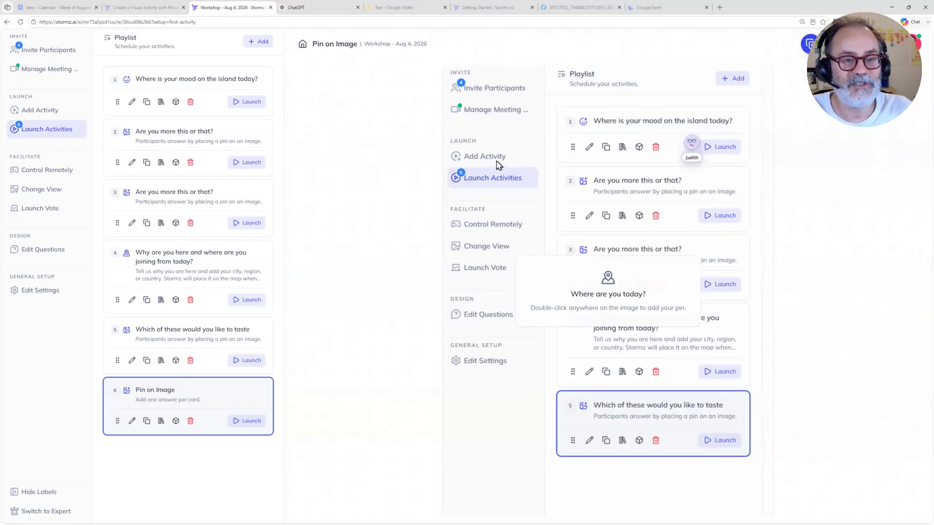
Step: Open a new sticky on the image, check its question choices and cancel it without creating a card
{"action": "double_click", "coordinate": [448, 174]}
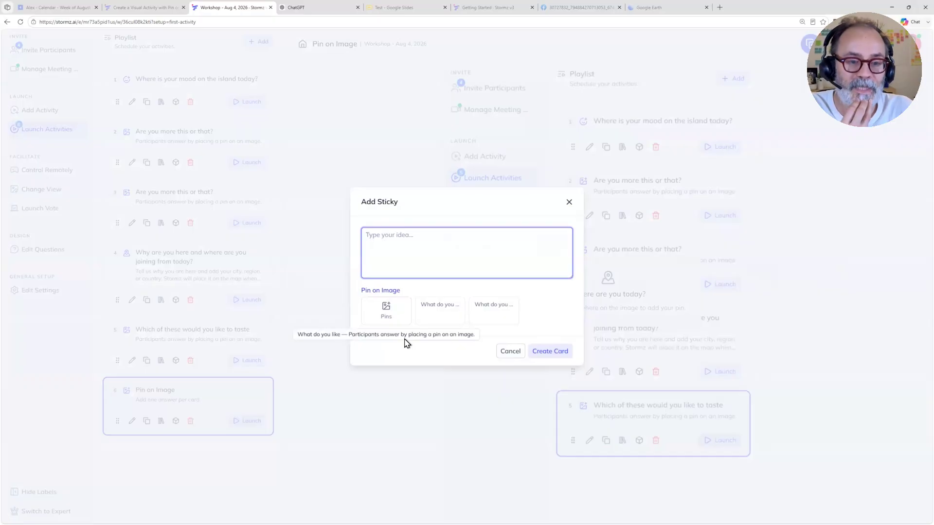
{"action": "left_click", "coordinate": [418, 311]}
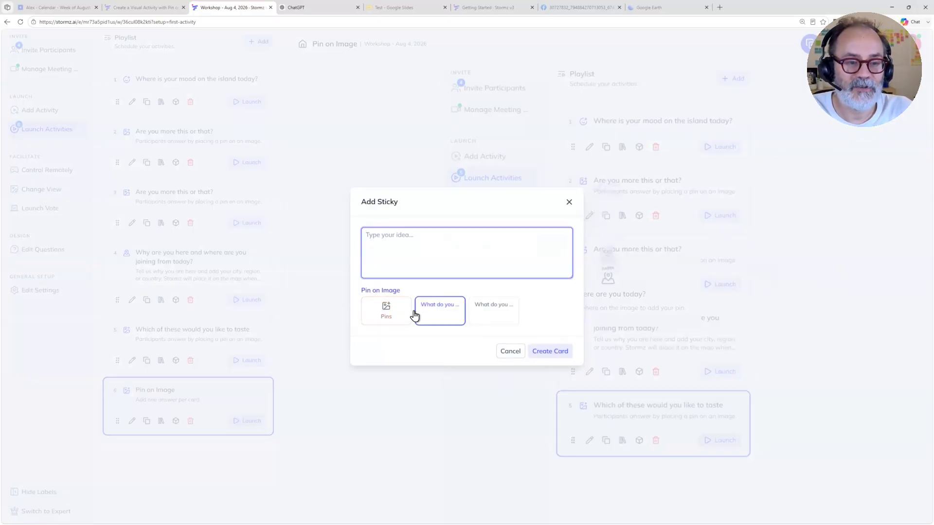
{"action": "left_click", "coordinate": [494, 319]}
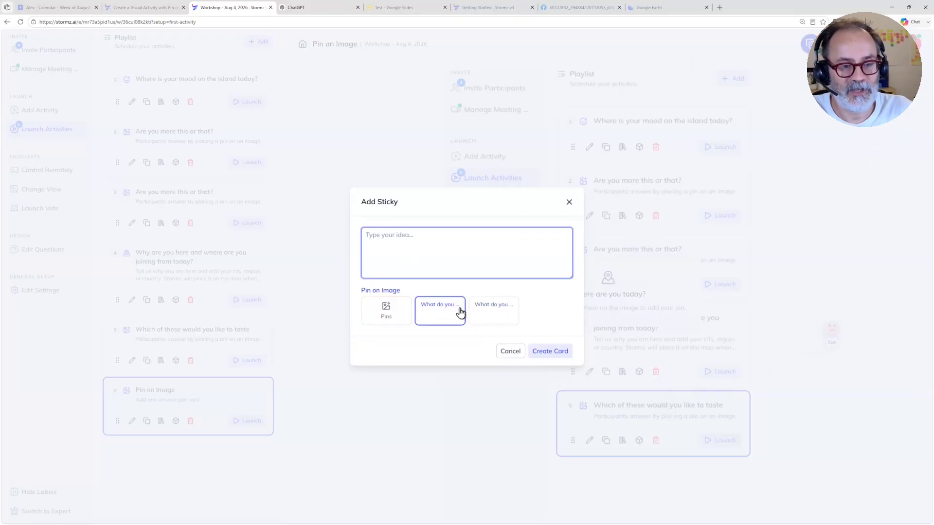
{"action": "left_click", "coordinate": [514, 351]}
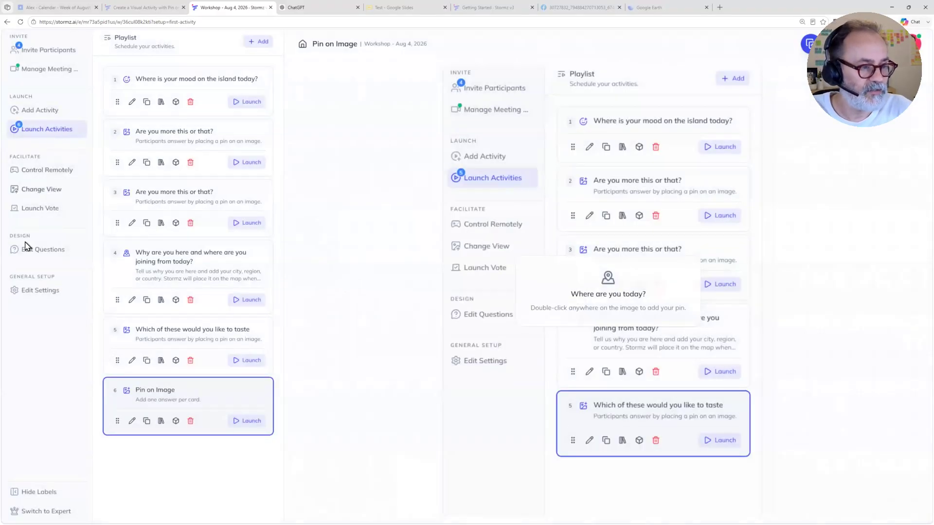
Step: In the settings of the "What do you like" question, set the short label to Like and clear the additional details
{"action": "left_click", "coordinate": [27, 254]}
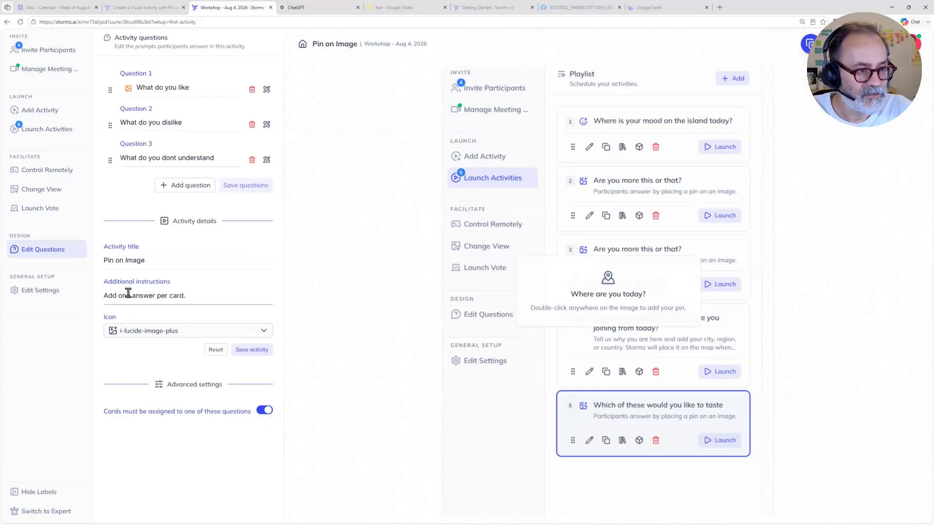
{"action": "left_click", "coordinate": [267, 90]}
{"action": "double_click", "coordinate": [339, 238]}
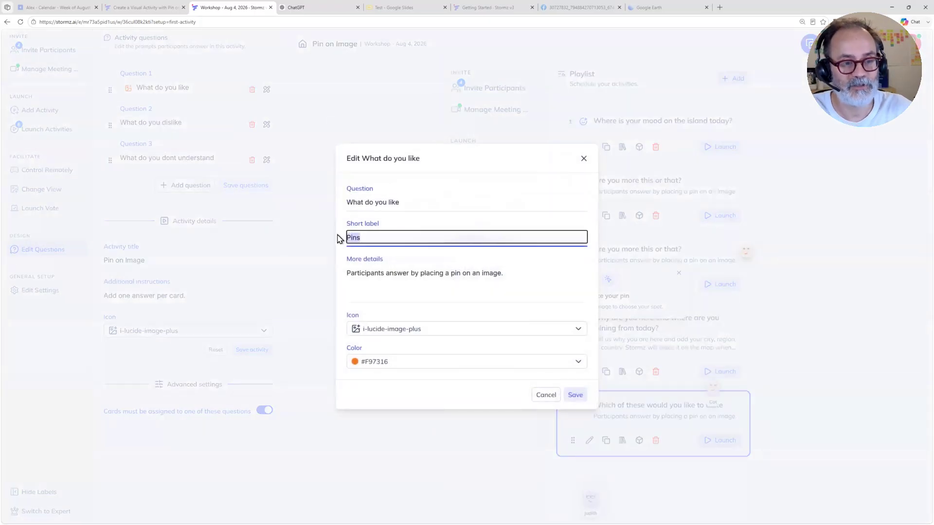
{"action": "key", "text": "BackSpace"}
{"action": "type", "text": "Liker"}
{"action": "key", "text": "BackSpace"}
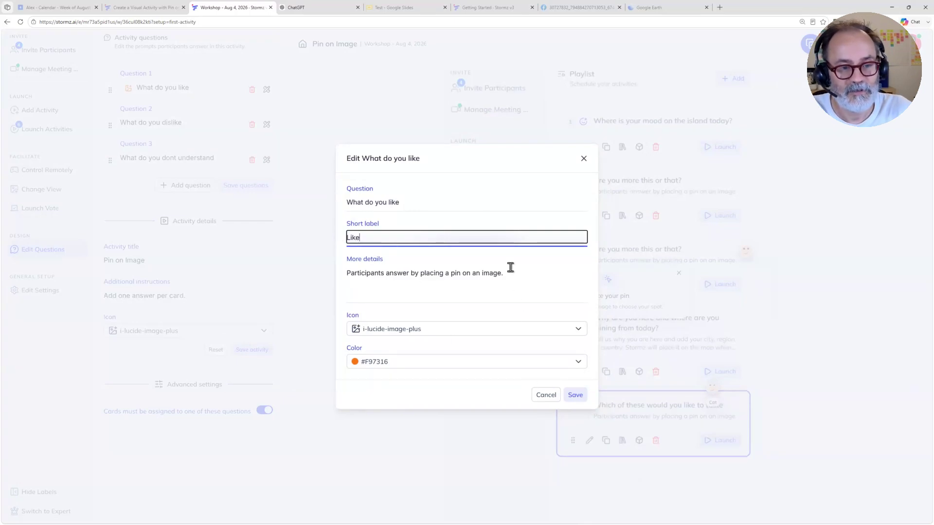
{"action": "left_click_drag", "start_coordinate": [509, 273], "coordinate": [337, 275]}
{"action": "key", "text": "BackSpace"}
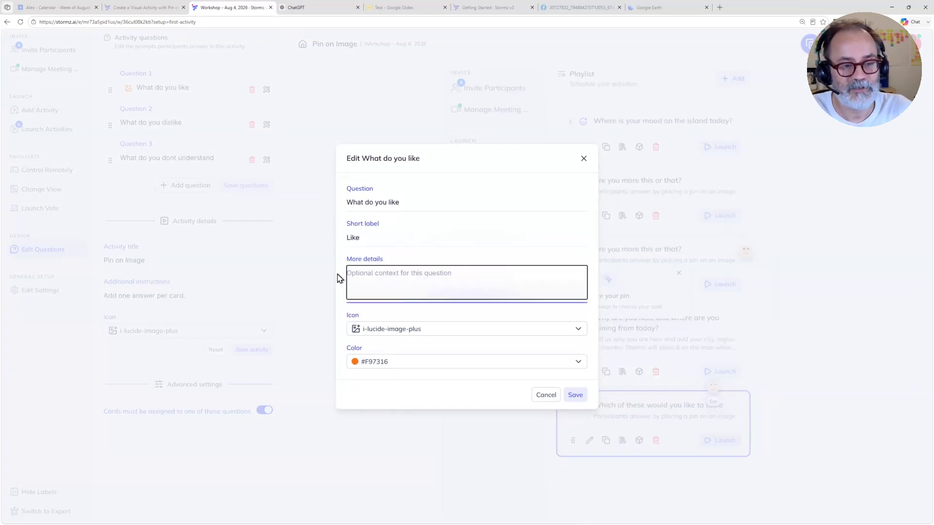
Step: Give the "What do you like" question a Thumbs up icon and a green colour, and save its settings
{"action": "left_click", "coordinate": [446, 329]}
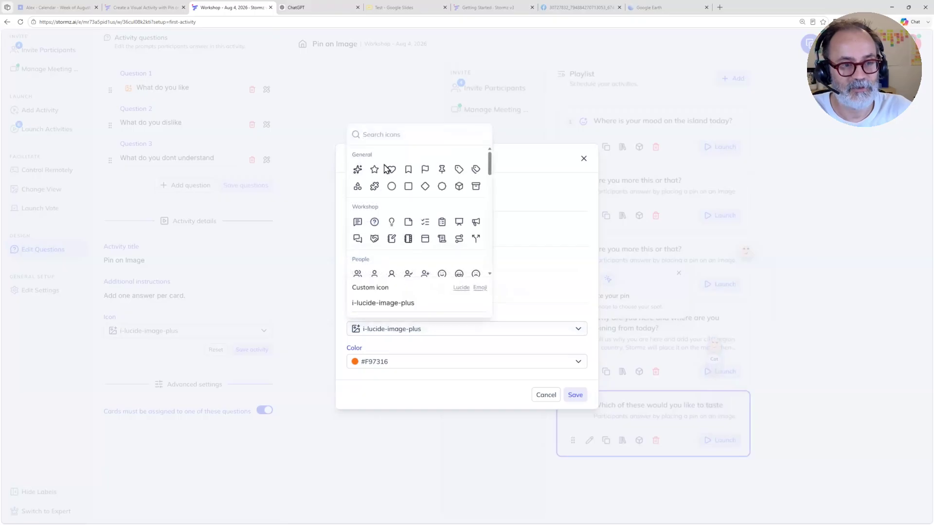
{"action": "left_click", "coordinate": [378, 135]}
{"action": "type", "text": "up"}
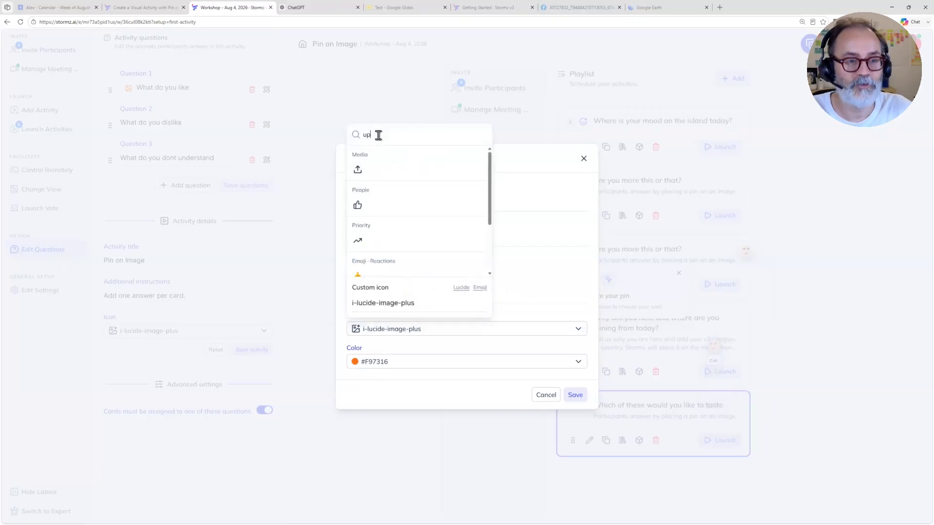
{"action": "left_click", "coordinate": [364, 209]}
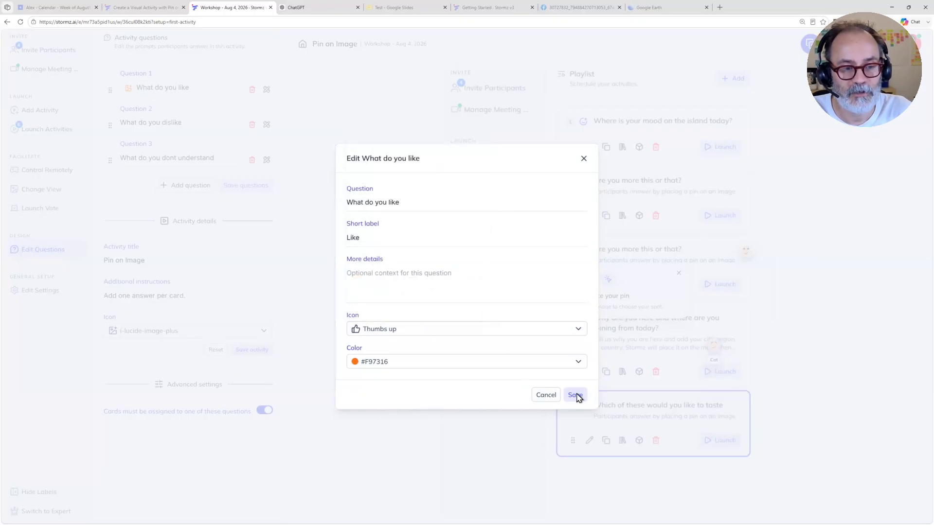
{"action": "left_click", "coordinate": [496, 360]}
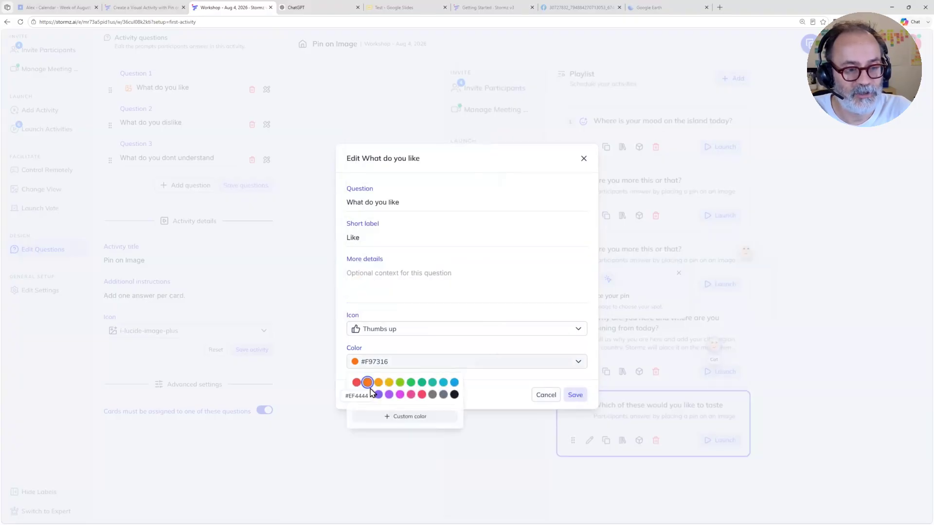
{"action": "left_click", "coordinate": [501, 397]}
{"action": "left_click", "coordinate": [575, 394]}
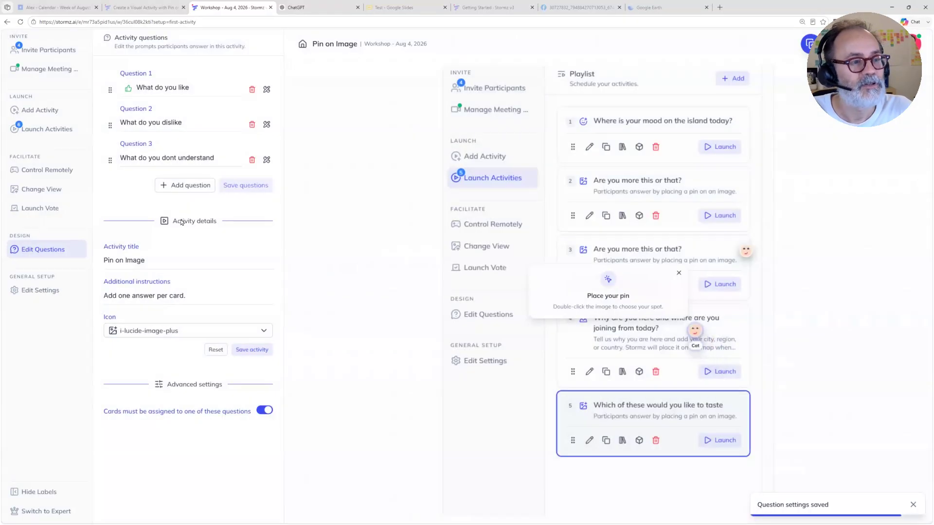
Step: Give the "What do you dislike" question the short label Dislike, a Thumbs down icon and the red colour #EF4444, and save
{"action": "left_click", "coordinate": [267, 125]}
{"action": "left_click", "coordinate": [386, 237]}
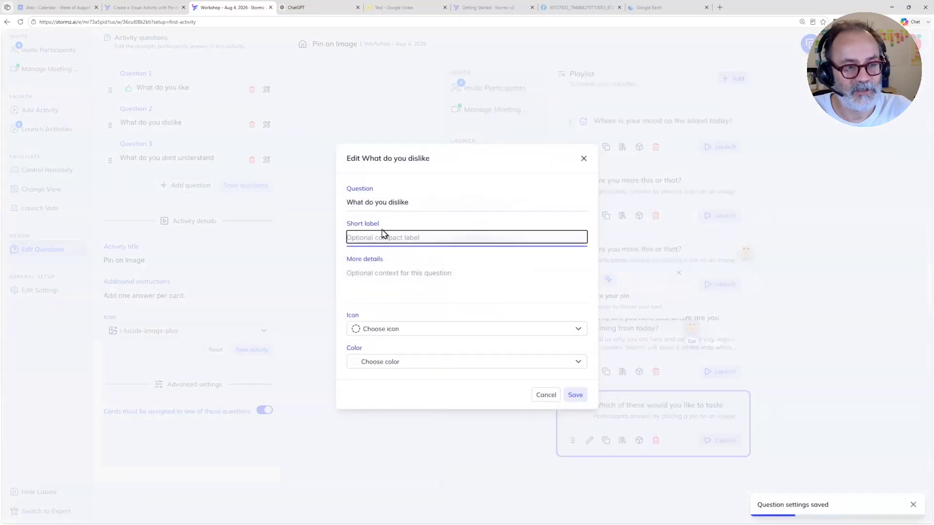
{"action": "type", "text": "Dislike"}
{"action": "left_click", "coordinate": [399, 330]}
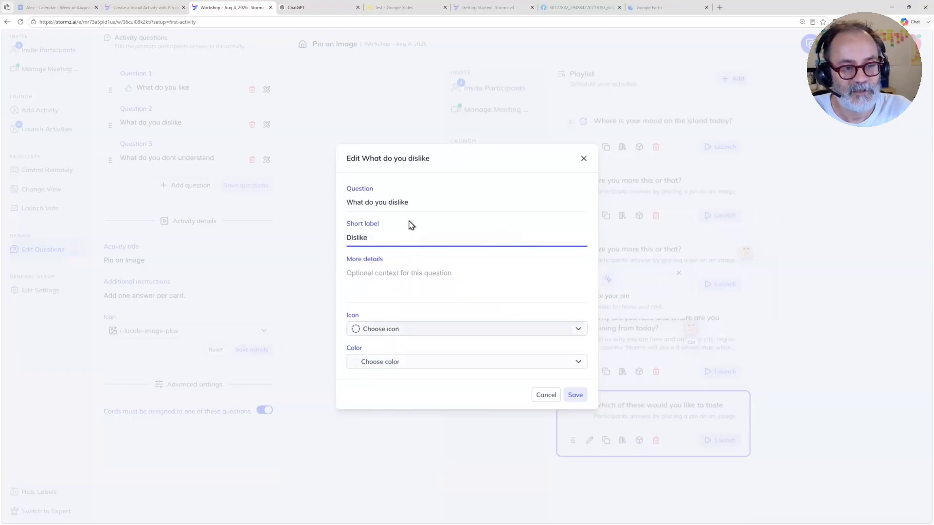
{"action": "type", "text": "down"}
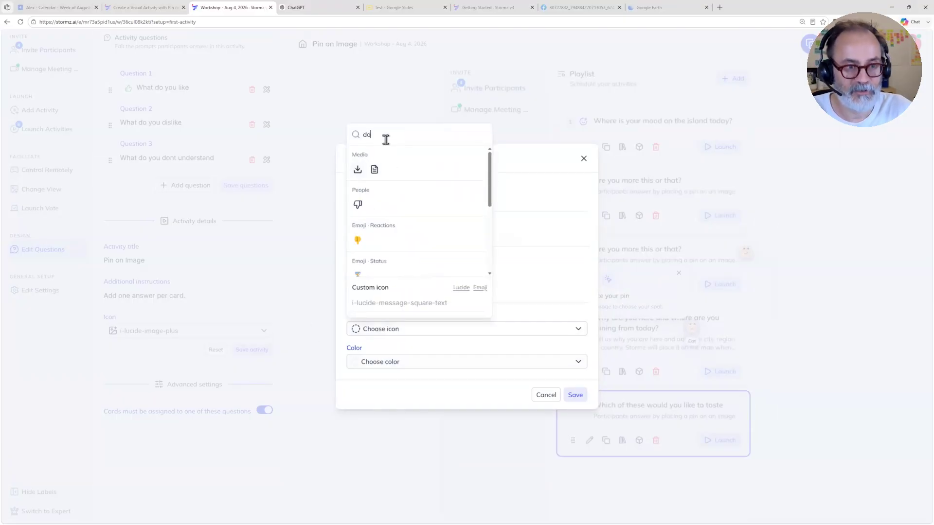
{"action": "left_click", "coordinate": [360, 205]}
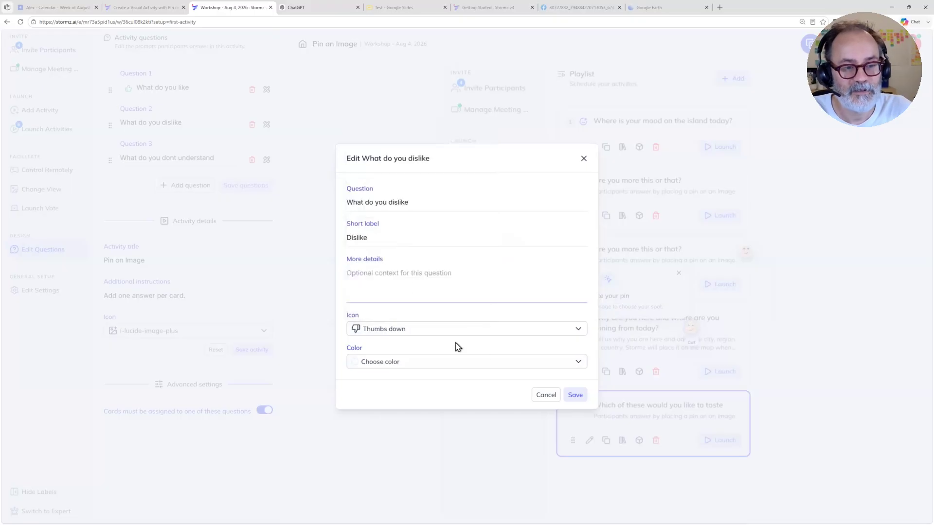
{"action": "left_click", "coordinate": [417, 364]}
{"action": "left_click", "coordinate": [357, 382]}
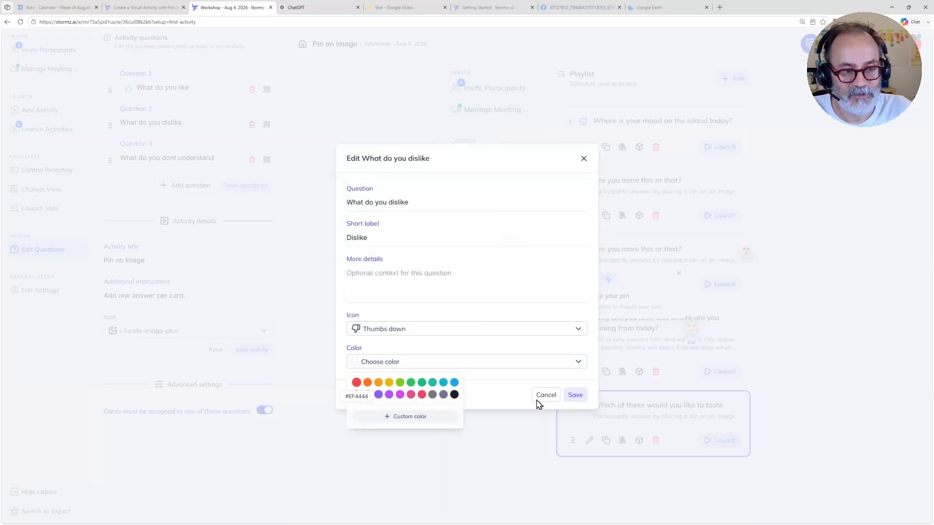
{"action": "left_click", "coordinate": [574, 394]}
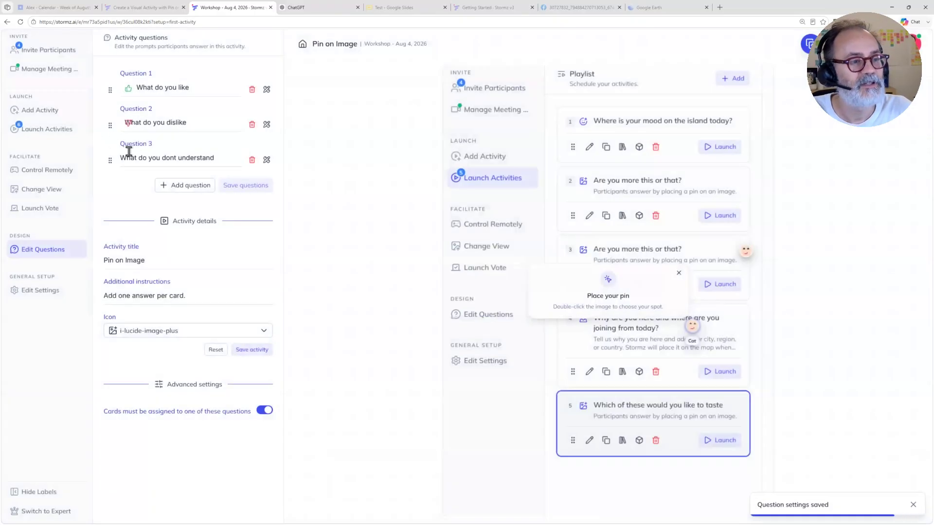
Step: In the settings of the "What do you dont understand" question, set the short label to Question
{"action": "left_click", "coordinate": [267, 159]}
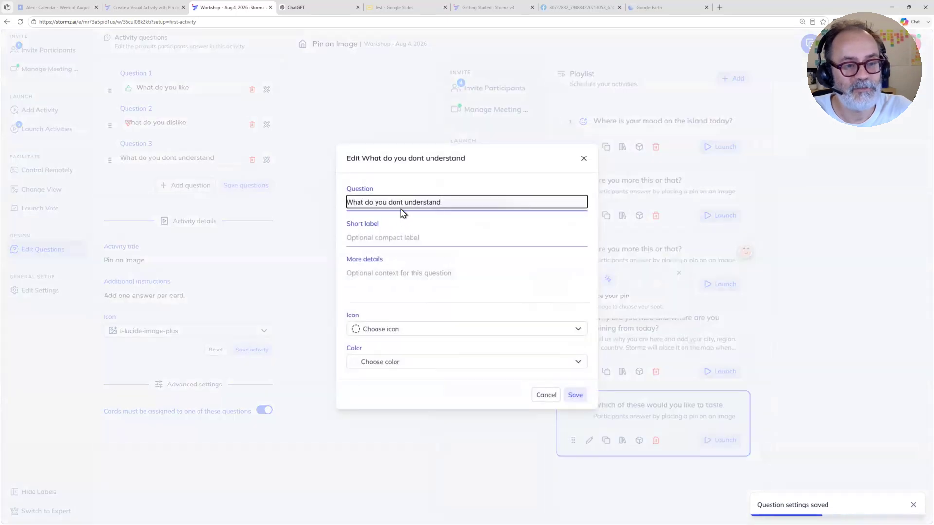
{"action": "left_click", "coordinate": [390, 238]}
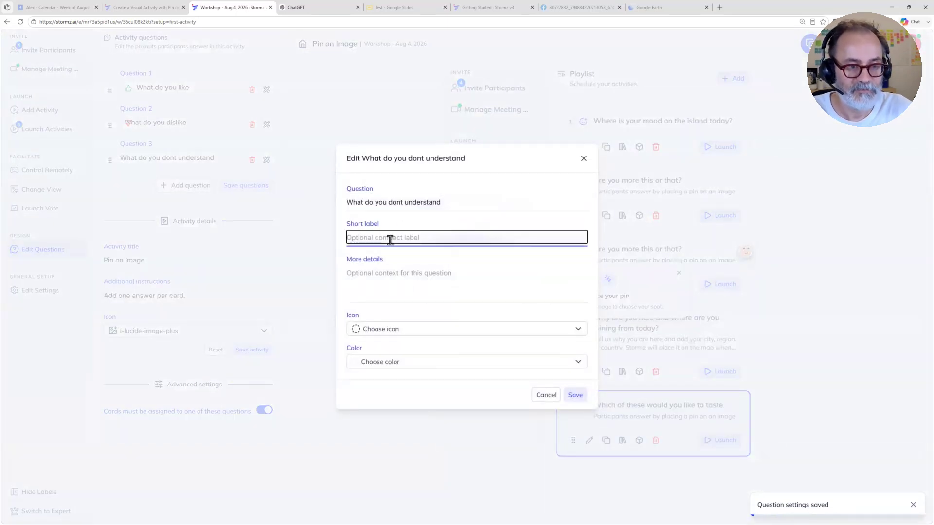
{"action": "type", "text": "Ques"}
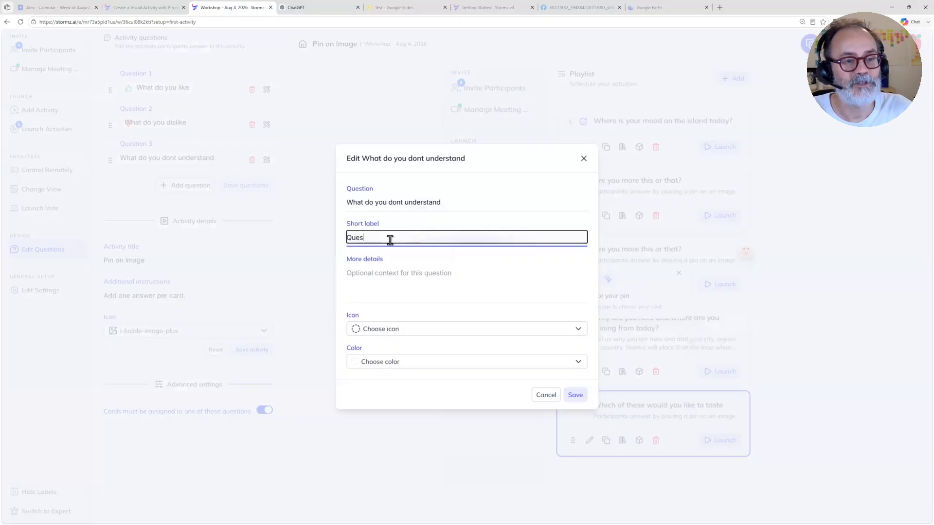
{"action": "type", "text": "tion"}
Step: Give the "What do you dont understand" question the Split icon and the purple colour #8B5CF6, and save its settings
{"action": "left_click", "coordinate": [423, 329]}
{"action": "left_click", "coordinate": [424, 327]}
{"action": "left_click", "coordinate": [426, 324]}
{"action": "scroll", "coordinate": [434, 213], "scroll_direction": "down", "scroll_amount": 2}
{"action": "scroll", "coordinate": [428, 219], "scroll_direction": "down", "scroll_amount": 1}
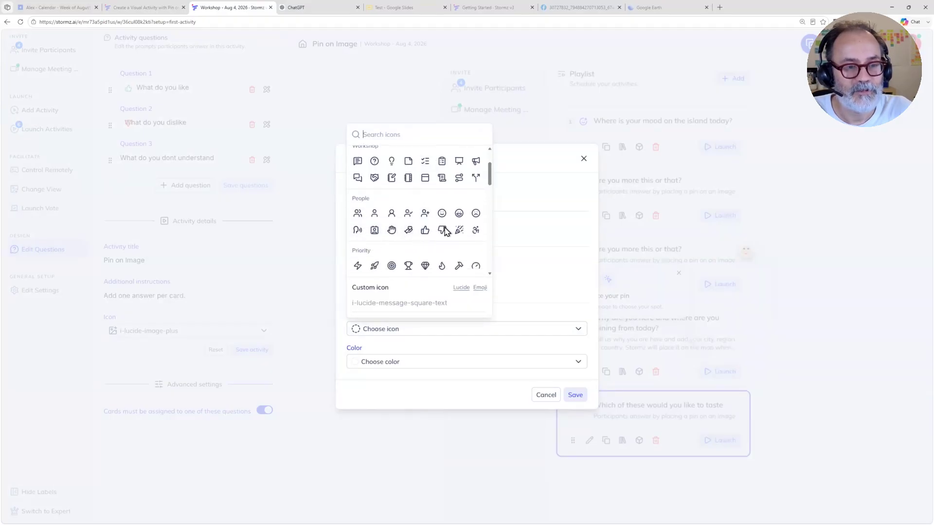
{"action": "scroll", "coordinate": [462, 215], "scroll_direction": "up", "scroll_amount": 2}
{"action": "left_click", "coordinate": [476, 219]}
{"action": "left_click", "coordinate": [414, 364]}
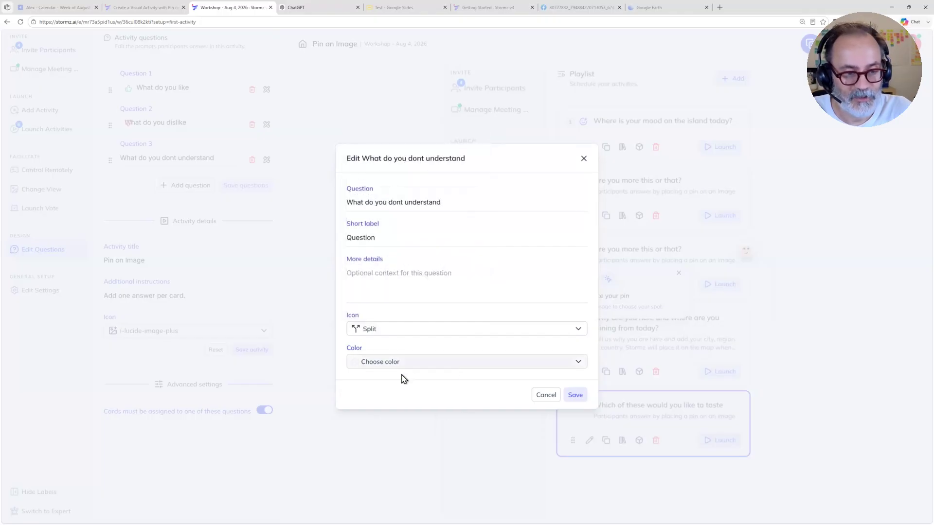
{"action": "left_click", "coordinate": [379, 395]}
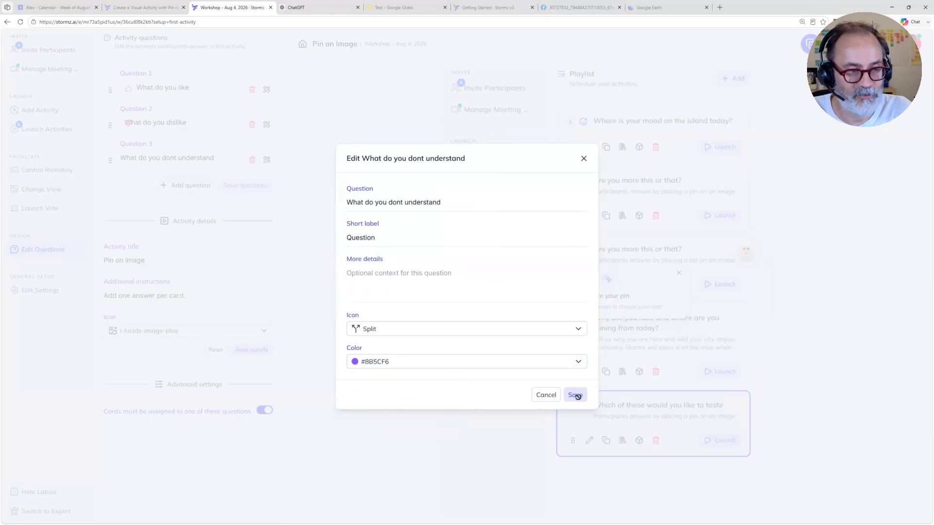
{"action": "left_click", "coordinate": [576, 395]}
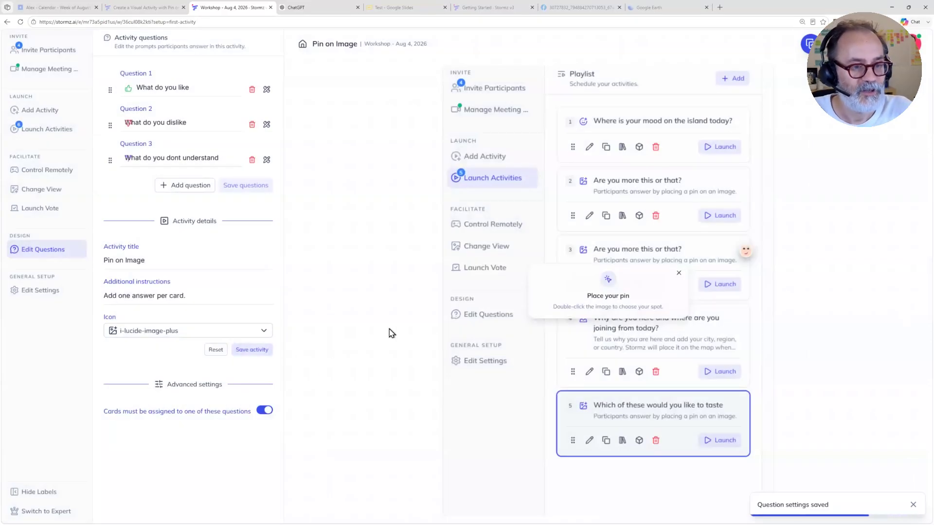
Step: Open a new sticky at the Launch Activities item of the image and try its Like, Dislike and Question choices
{"action": "double_click", "coordinate": [456, 184]}
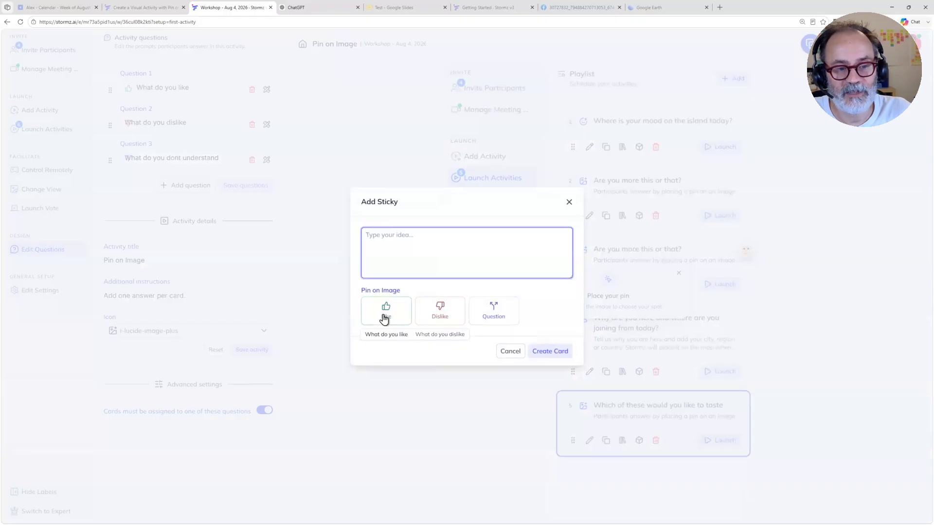
{"action": "left_click", "coordinate": [407, 320]}
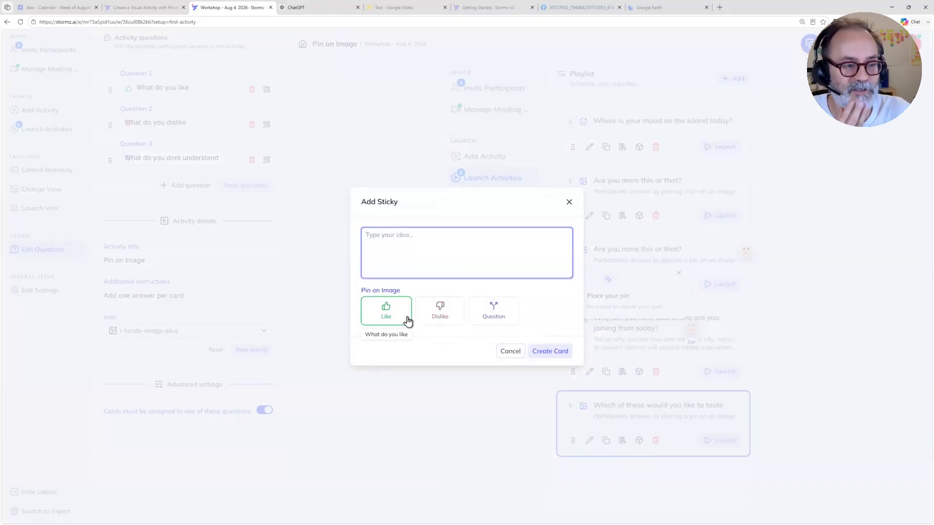
{"action": "left_click", "coordinate": [441, 310]}
{"action": "left_click", "coordinate": [494, 318]}
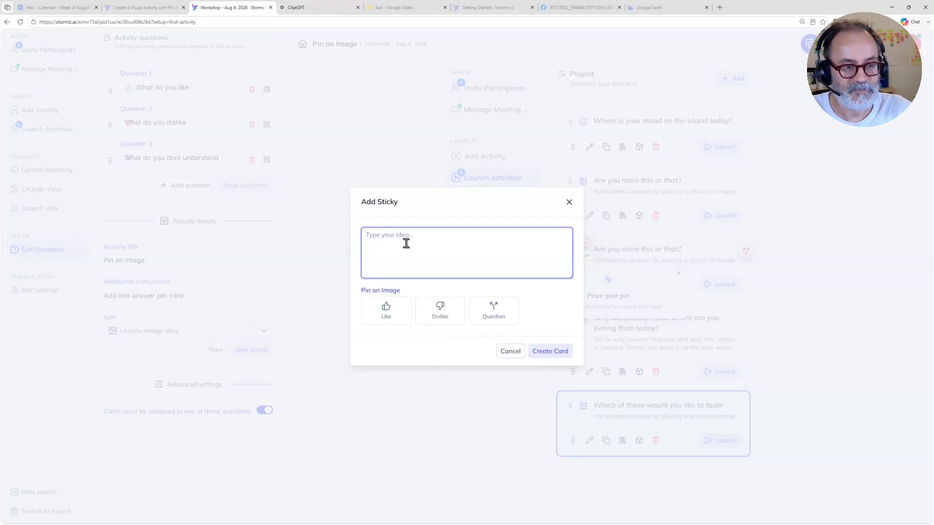
Step: Write "It will be better to show the total number of activities" in the sticky, assign it to Dislike and create the card
{"action": "type", "text": "It w"}
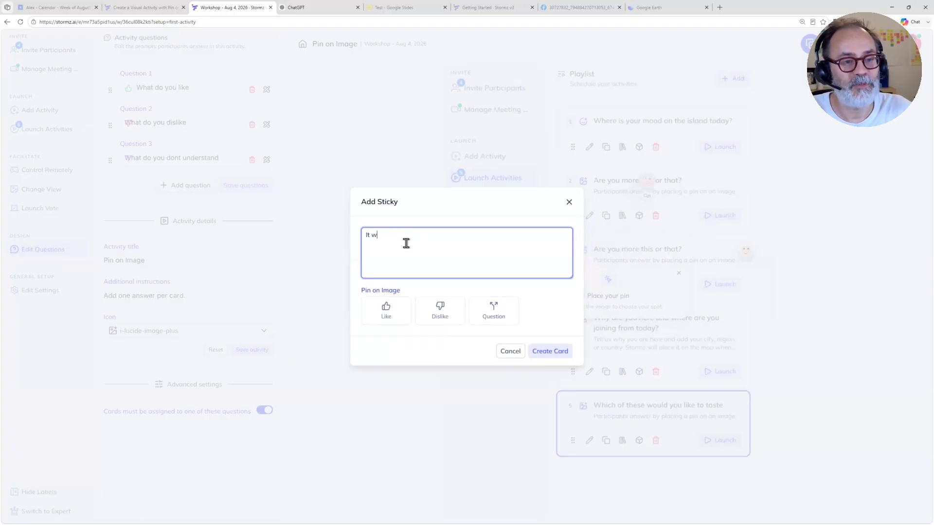
{"action": "type", "text": "ill be bet"}
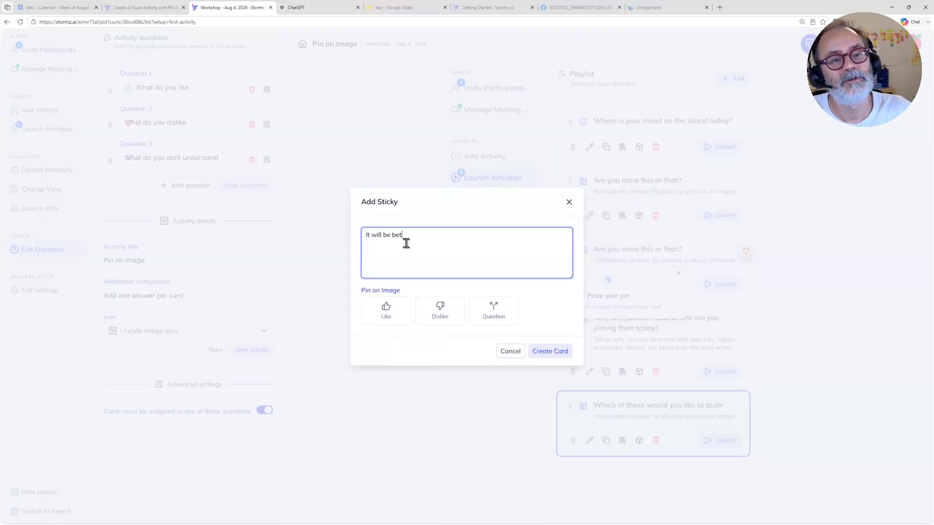
{"action": "type", "text": "ter to thow the to"}
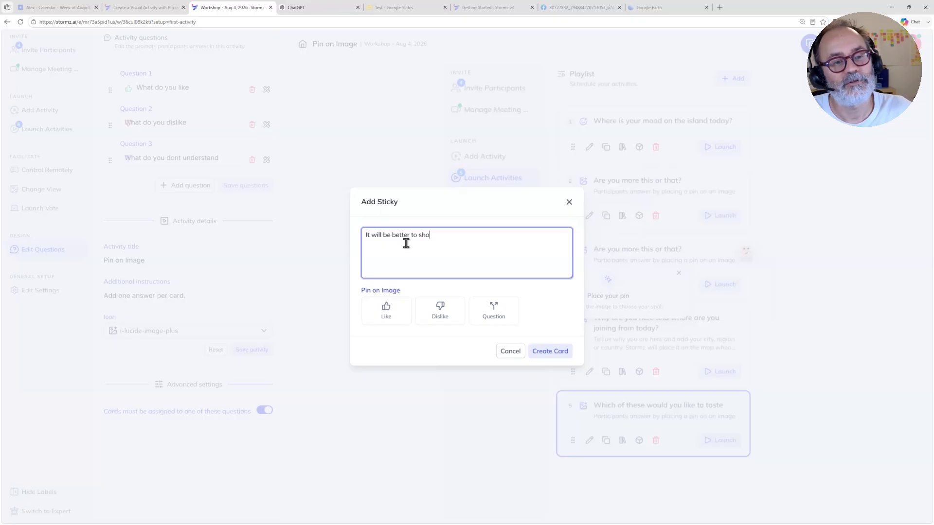
{"action": "type", "text": "tal"}
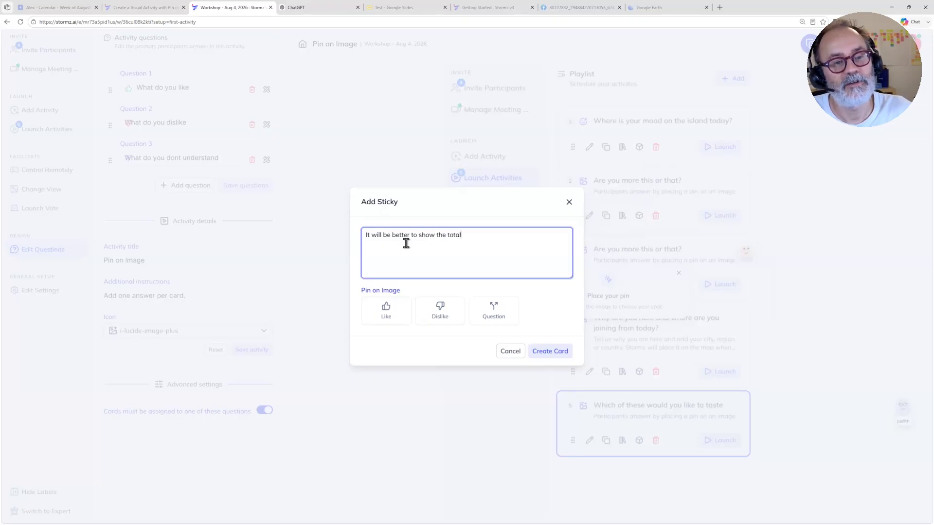
{"action": "type", "text": " number of activities"}
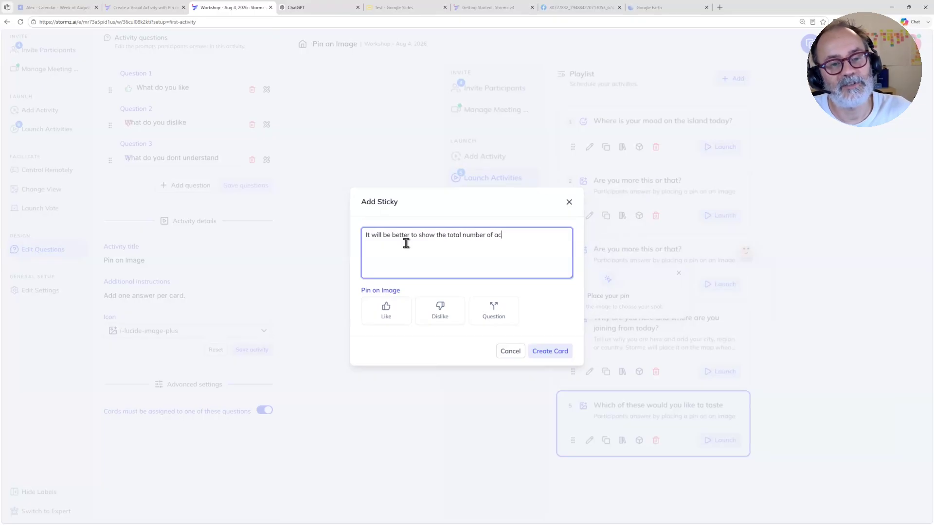
{"action": "left_click", "coordinate": [439, 310]}
{"action": "left_click", "coordinate": [425, 309]}
{"action": "left_click", "coordinate": [437, 309]}
{"action": "left_click", "coordinate": [545, 358]}
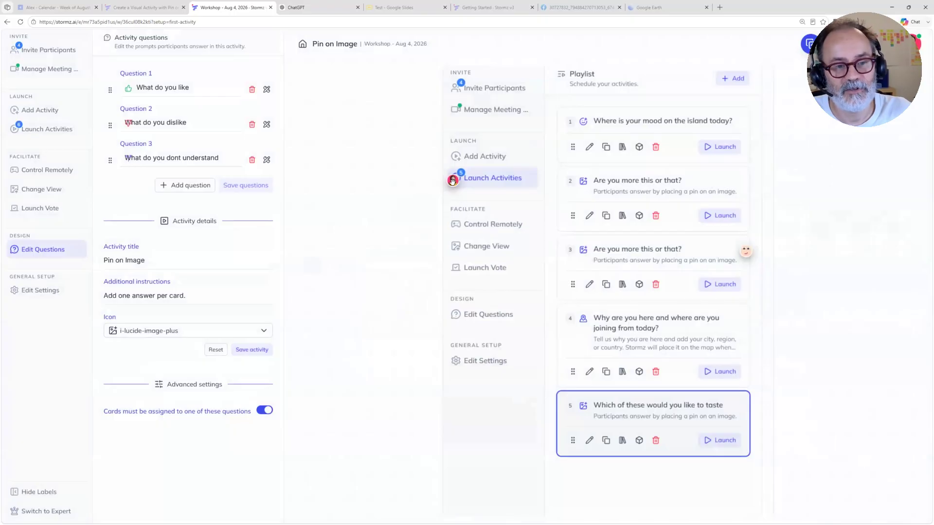
Step: Open the cards of several pins on the screenshot to read their feedback, and close the last one
{"action": "left_click", "coordinate": [446, 185]}
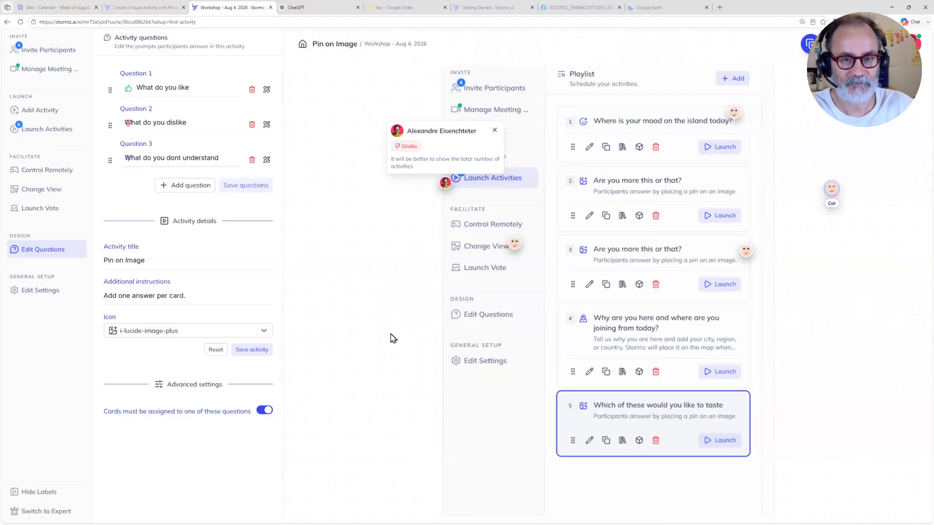
{"action": "left_click", "coordinate": [514, 243]}
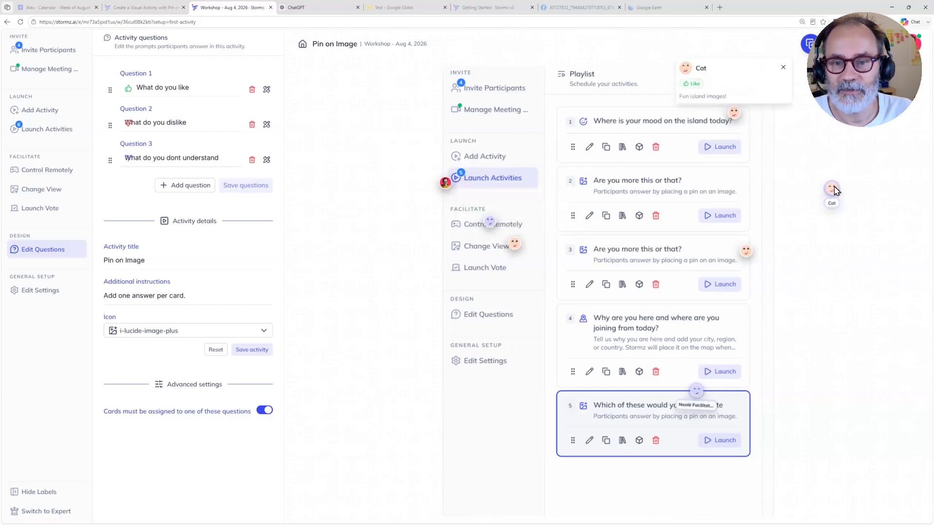
{"action": "mouse_move", "coordinate": [746, 250]}
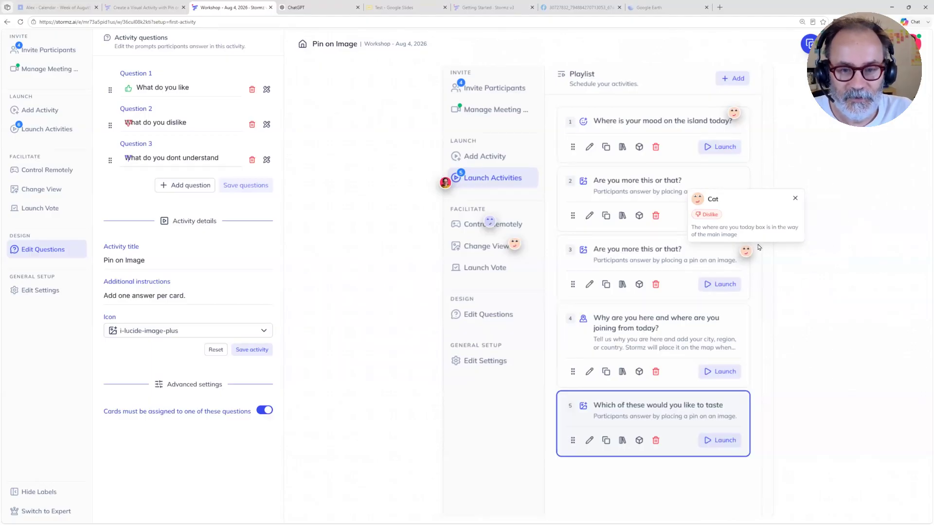
{"action": "left_click", "coordinate": [795, 199]}
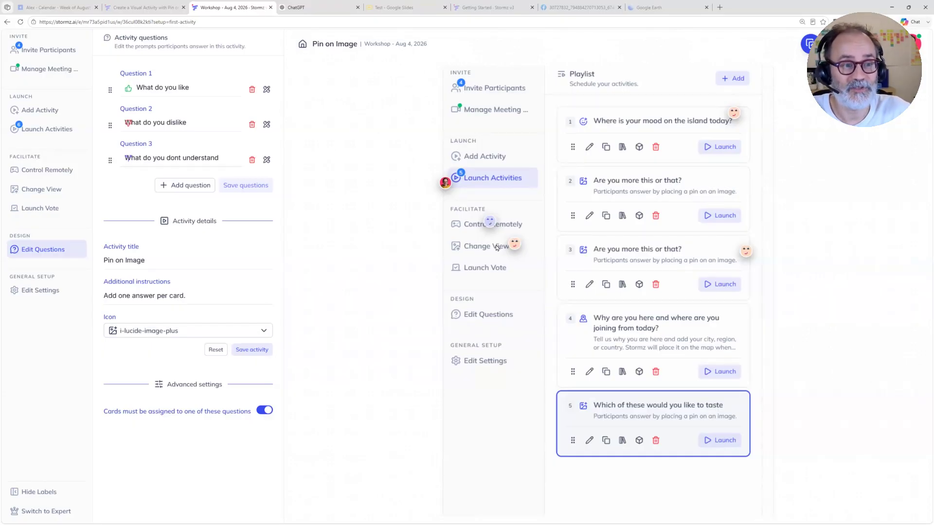
Step: Switch the card view to Kanban grouped by Pin on Image, and hide the view settings to see the board
{"action": "left_click", "coordinate": [283, 151]}
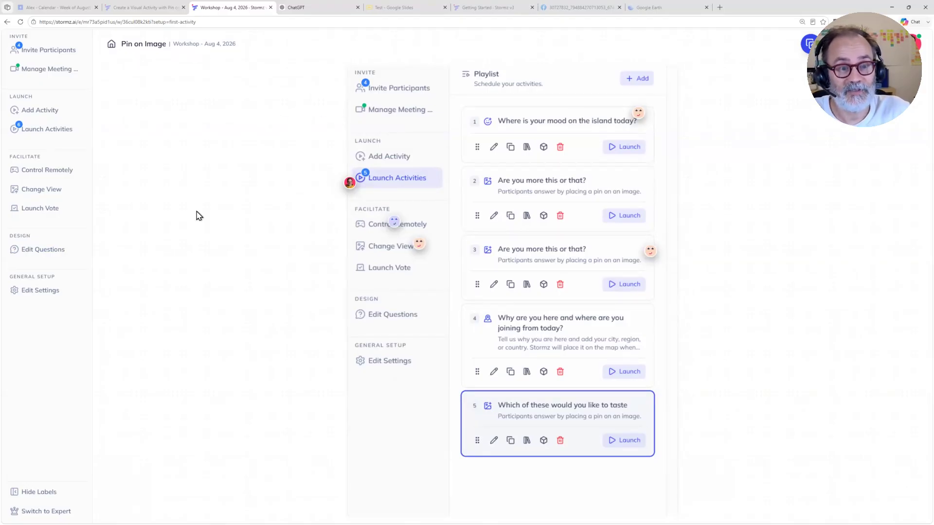
{"action": "left_click", "coordinate": [54, 190]}
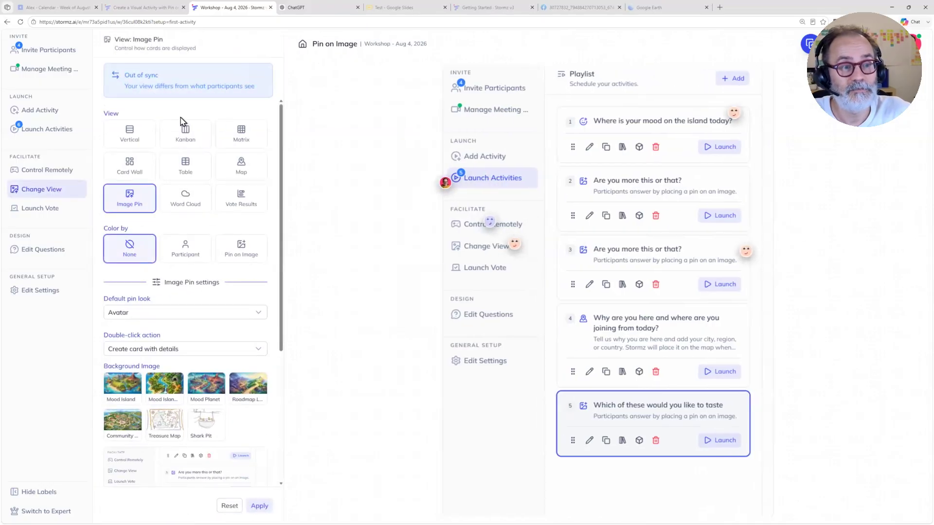
{"action": "left_click", "coordinate": [186, 134]}
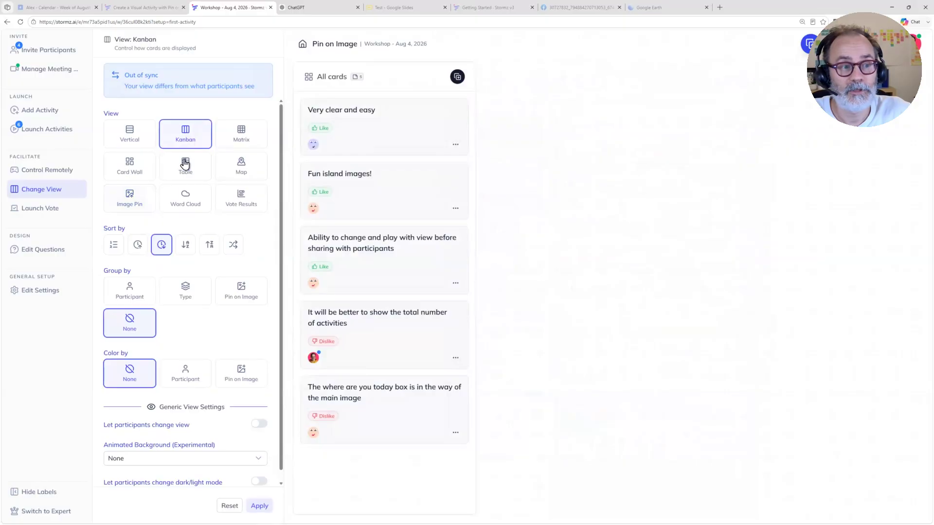
{"action": "left_click", "coordinate": [243, 295]}
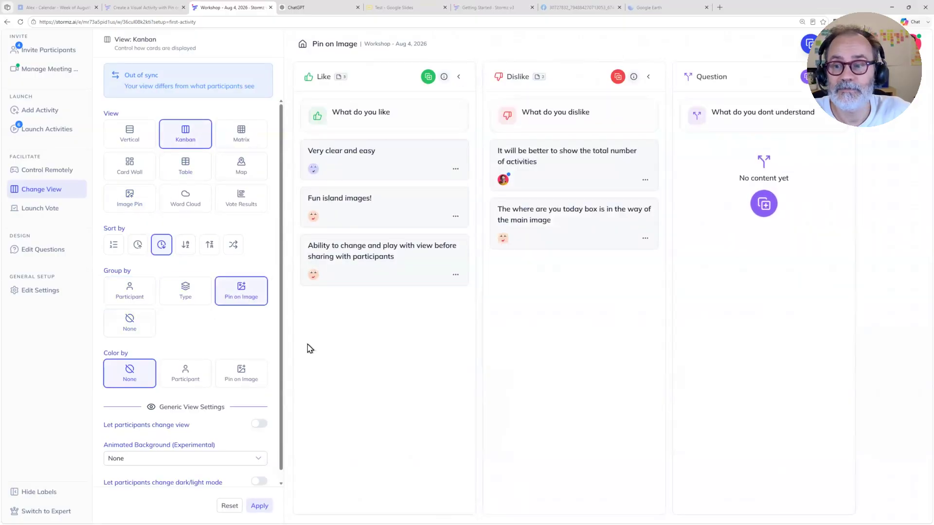
{"action": "left_click", "coordinate": [330, 379]}
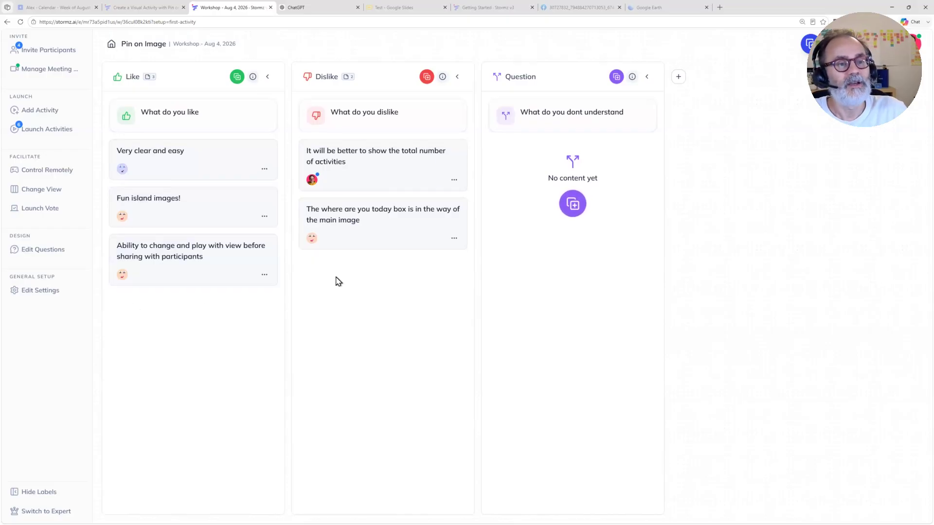
Step: Group the Kanban board by Participant and look through the participants' columns
{"action": "left_click", "coordinate": [43, 192]}
{"action": "left_click", "coordinate": [128, 297]}
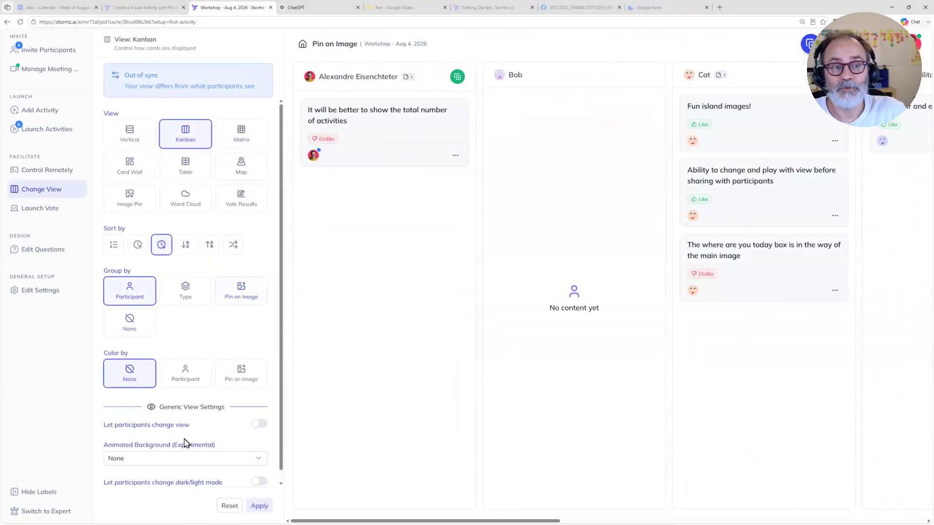
{"action": "left_click_drag", "start_coordinate": [408, 507], "coordinate": [536, 508]}
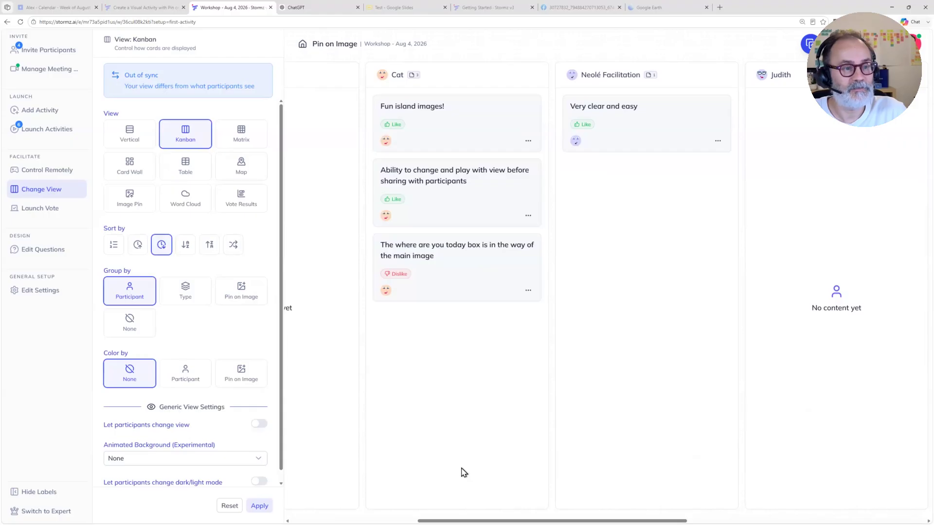
Step: Return to the Image Pin view, and open and close the Dislike card pinned beside Launch Activities
{"action": "left_click", "coordinate": [129, 197]}
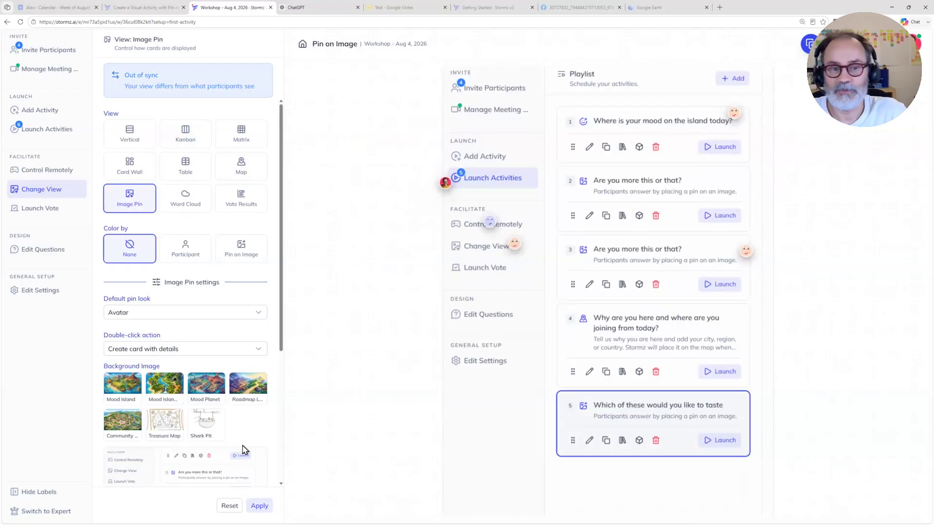
{"action": "left_click", "coordinate": [444, 183]}
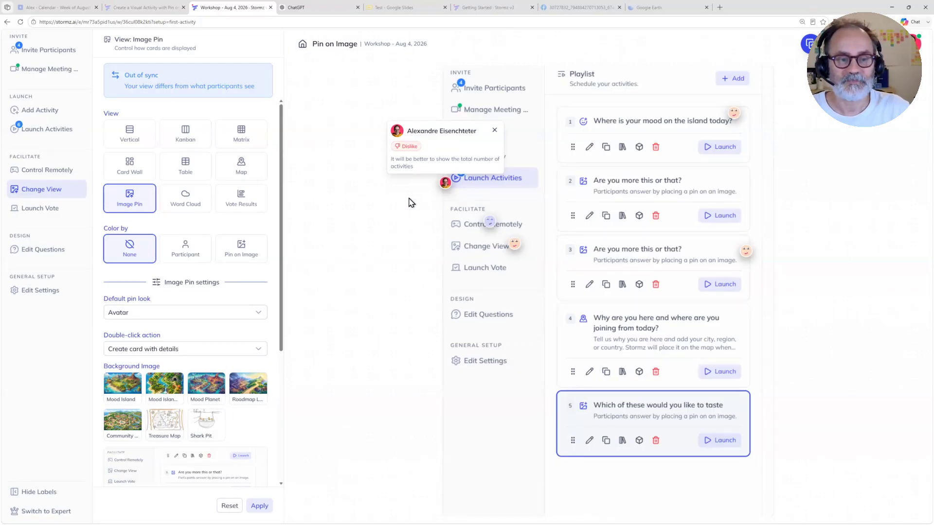
{"action": "left_click", "coordinate": [409, 199]}
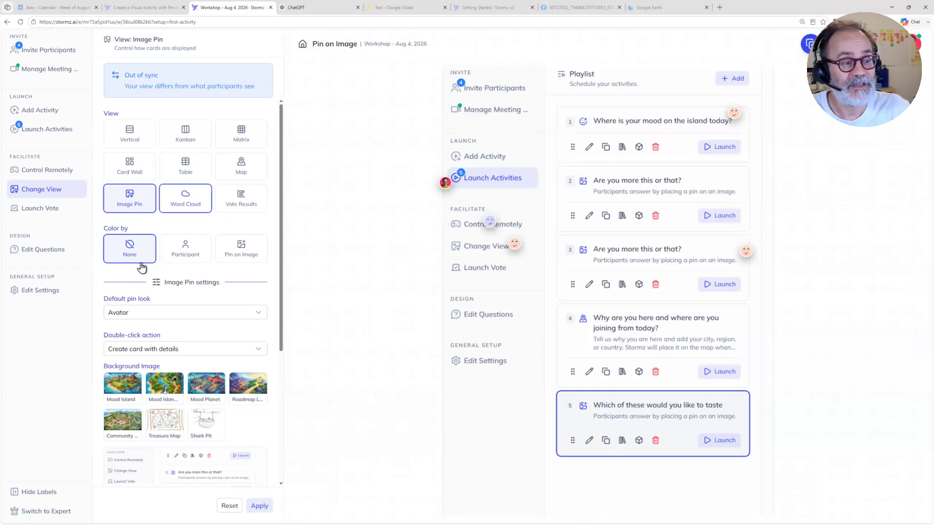
Step: Switch to expert mode and add the Priority preset as a classification for this activity
{"action": "left_click", "coordinate": [54, 511]}
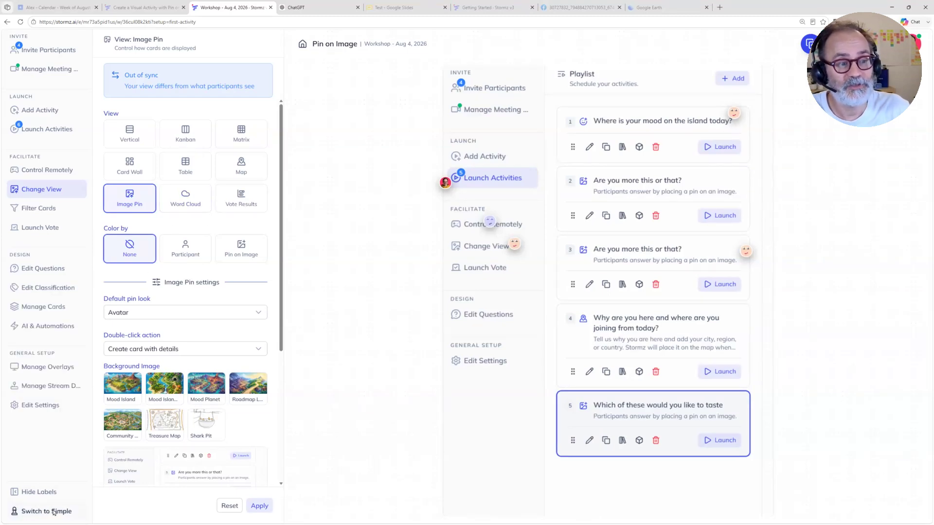
{"action": "left_click", "coordinate": [47, 289]}
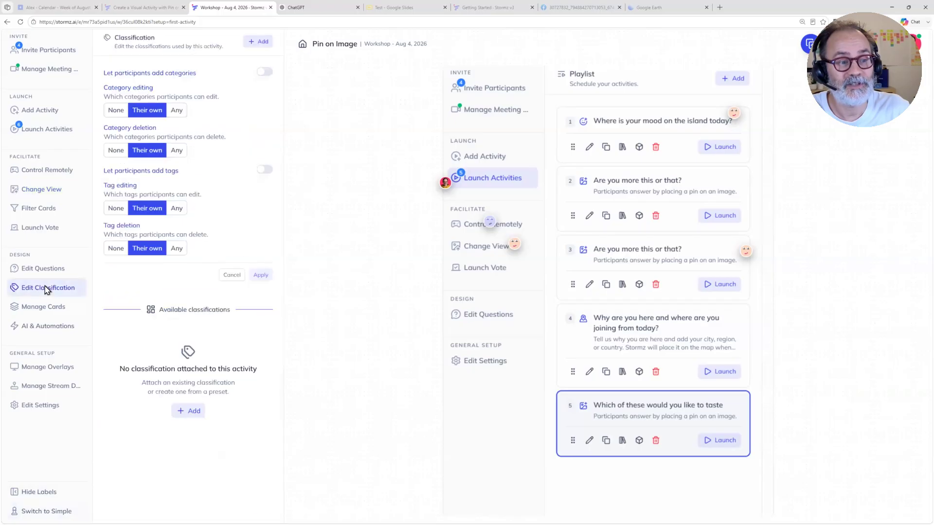
{"action": "left_click", "coordinate": [253, 40]}
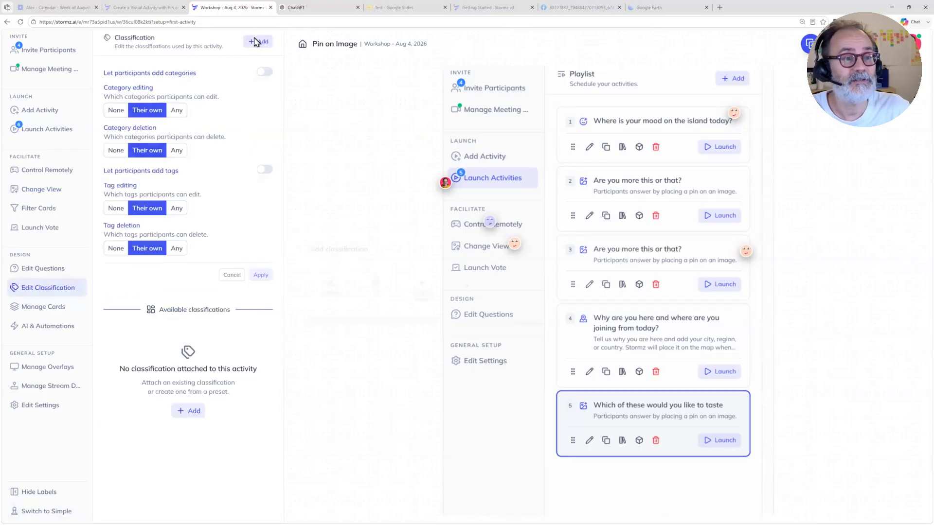
{"action": "left_click", "coordinate": [419, 294]}
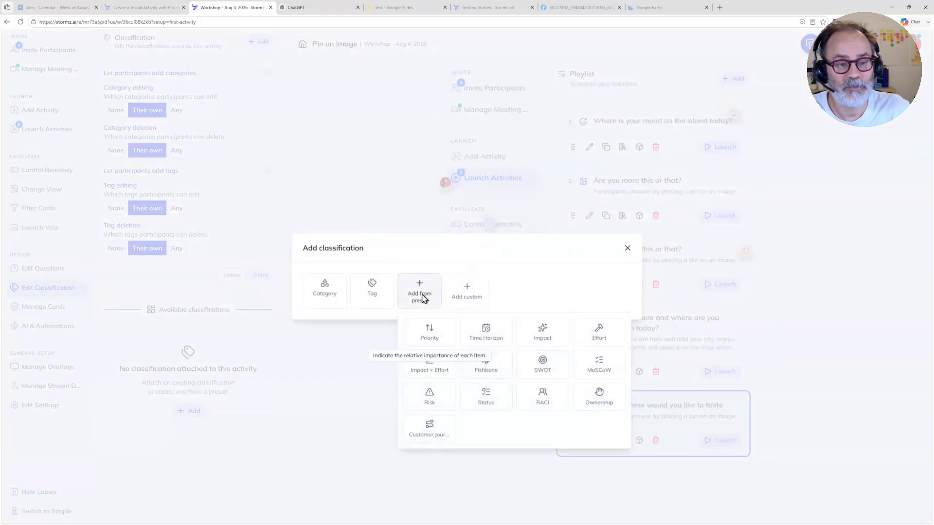
{"action": "left_click", "coordinate": [429, 333]}
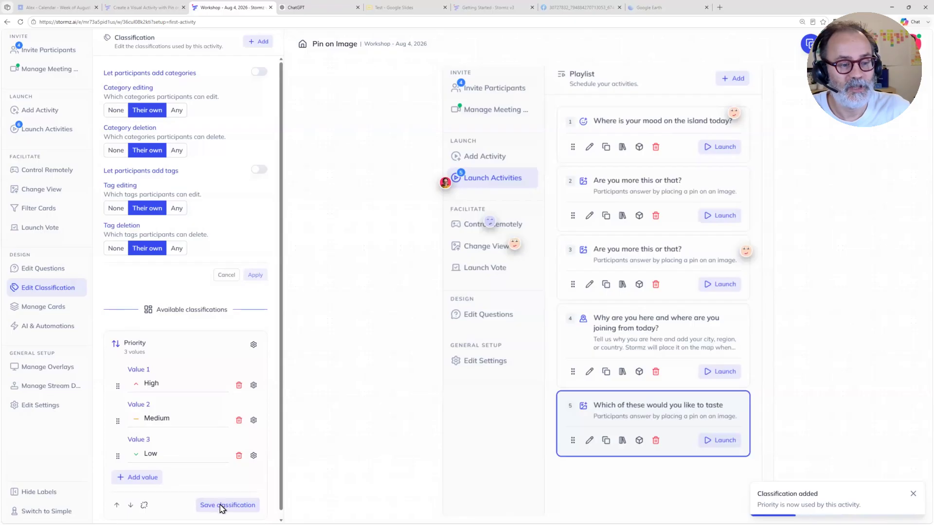
Step: Save the Priority classification's values and require participants to assign a priority value when creating cards
{"action": "left_click", "coordinate": [202, 507]}
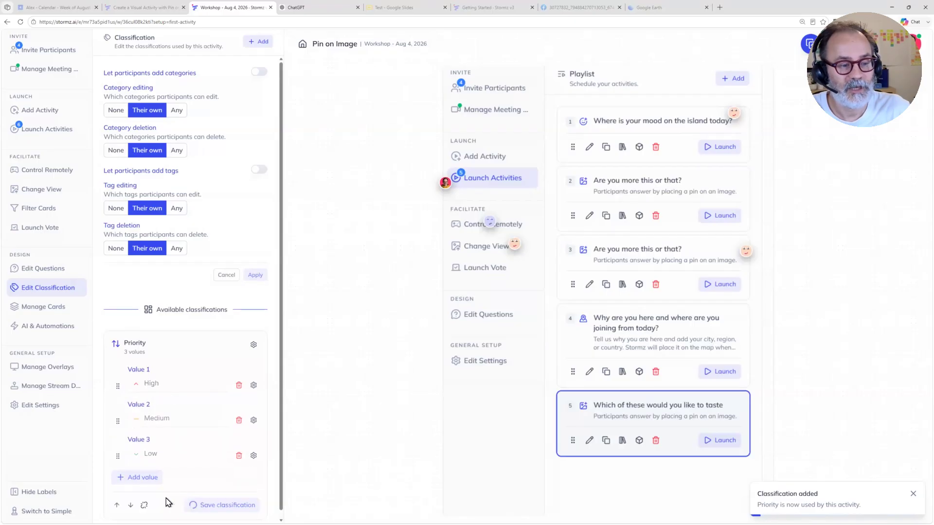
{"action": "left_click", "coordinate": [254, 345]}
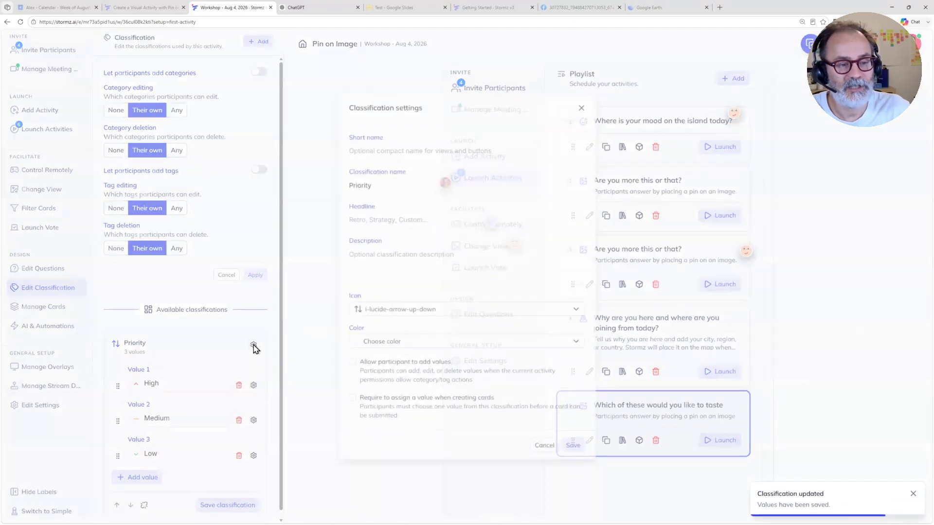
{"action": "left_click", "coordinate": [367, 407]}
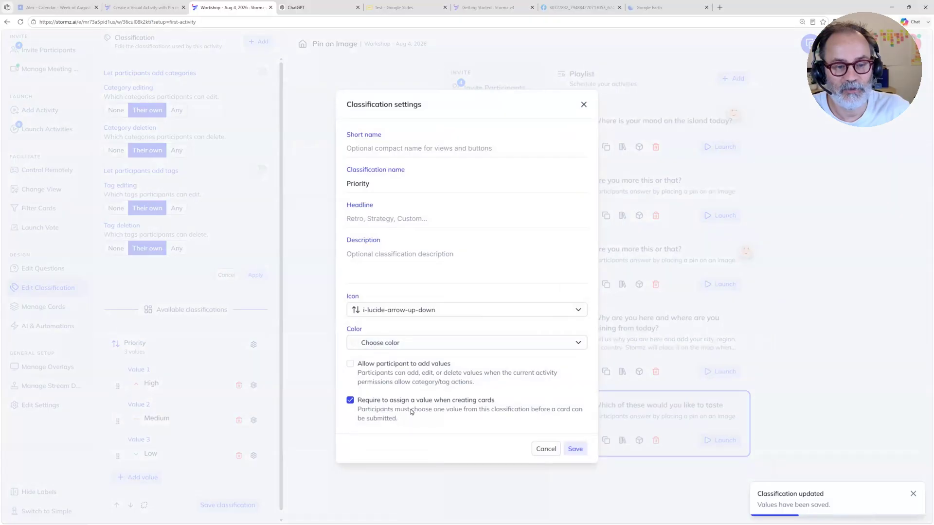
{"action": "left_click", "coordinate": [574, 450]}
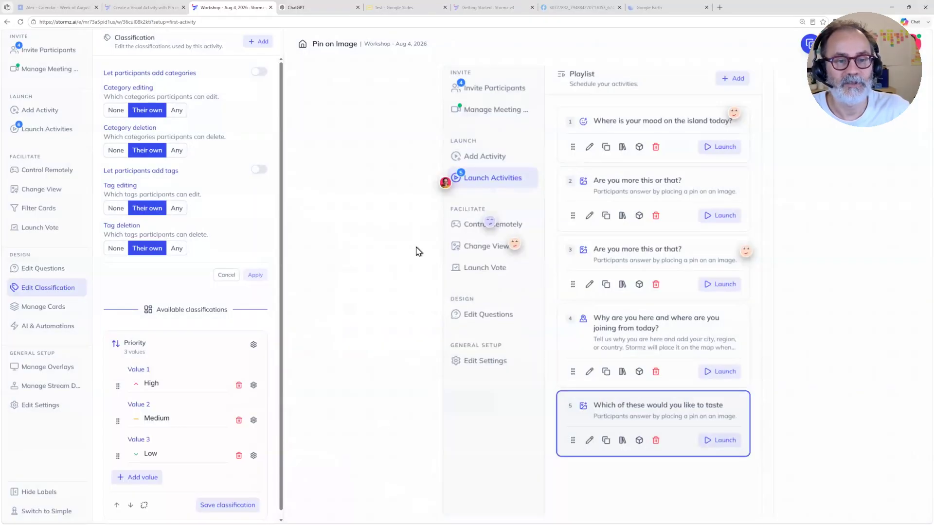
Step: Pin a Question card reading "What is this" with High priority beside Manage Meeting on the image
{"action": "left_click", "coordinate": [524, 106]}
{"action": "left_click", "coordinate": [387, 292]}
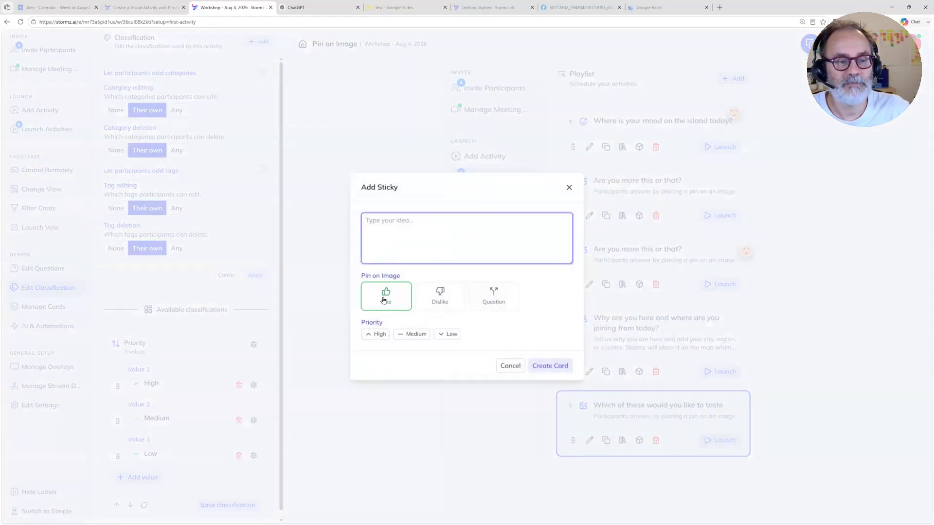
{"action": "left_click", "coordinate": [425, 302]}
{"action": "left_click", "coordinate": [367, 293]}
{"action": "left_click", "coordinate": [434, 294]}
{"action": "left_click", "coordinate": [500, 295]}
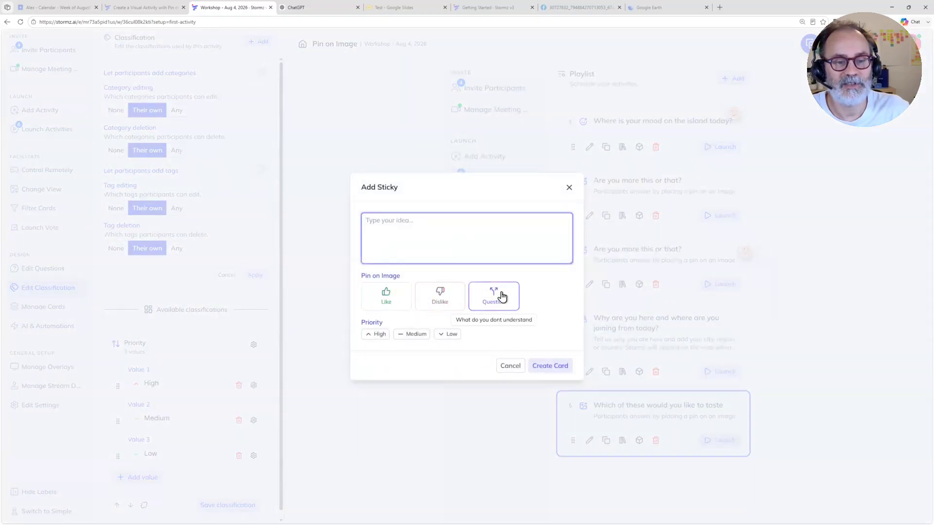
{"action": "left_click", "coordinate": [436, 239]}
{"action": "type", "text": "What is this"}
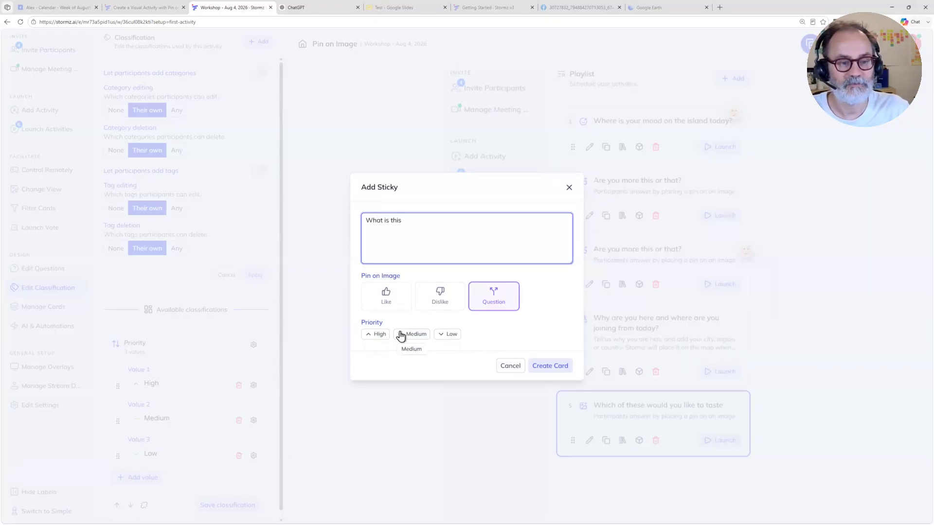
{"action": "left_click", "coordinate": [379, 335]}
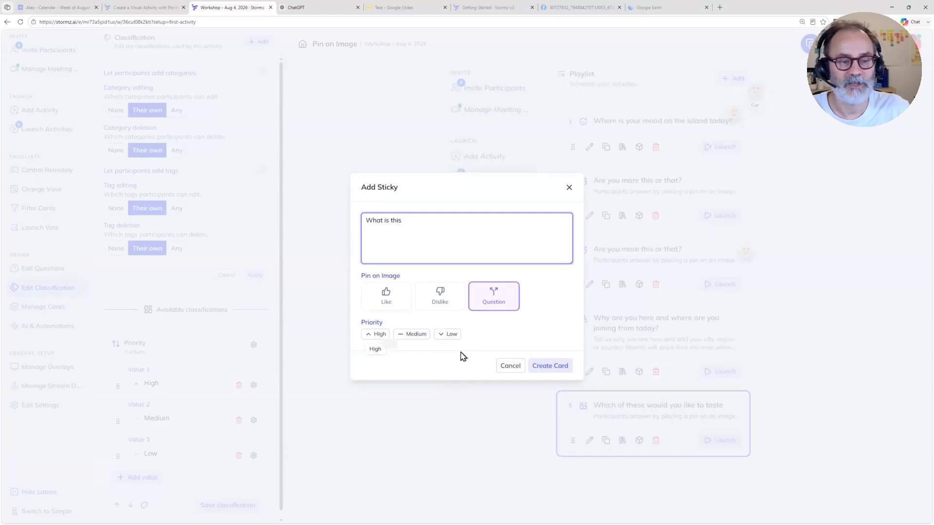
{"action": "left_click", "coordinate": [548, 368]}
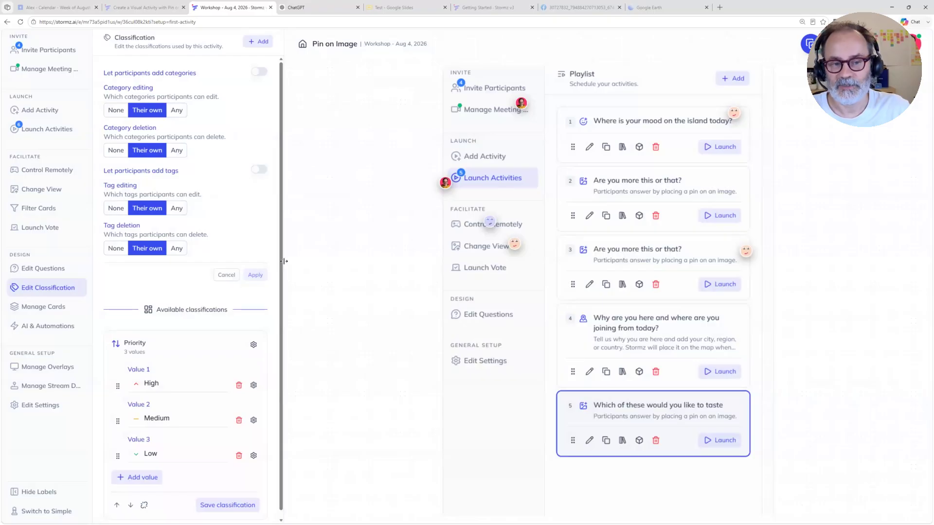
Step: Switch the card view to Kanban and group the board by Pin on Image, then by Priority
{"action": "left_click", "coordinate": [346, 368]}
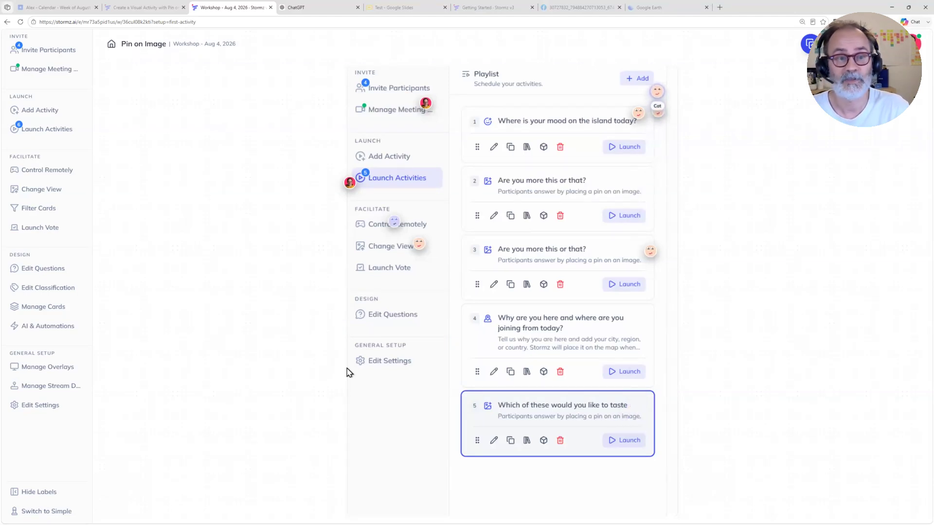
{"action": "left_click", "coordinate": [49, 190]}
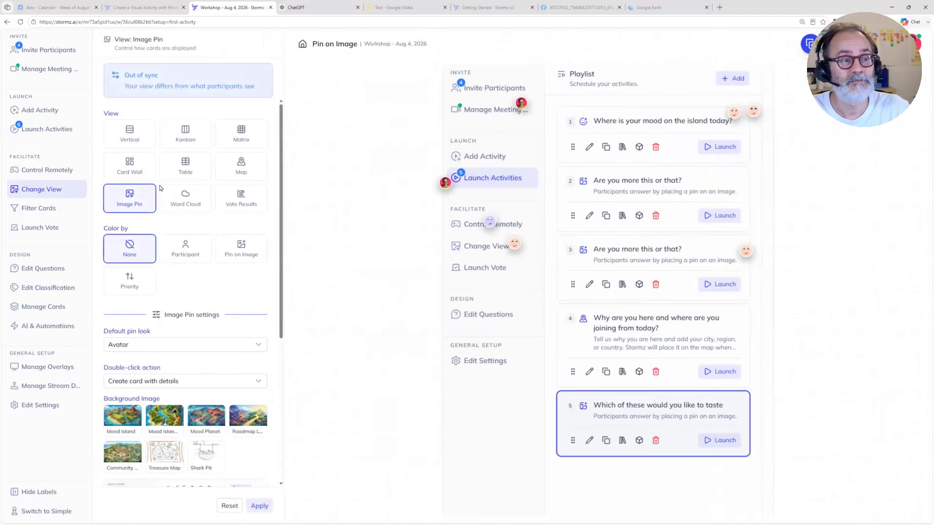
{"action": "left_click", "coordinate": [188, 136]}
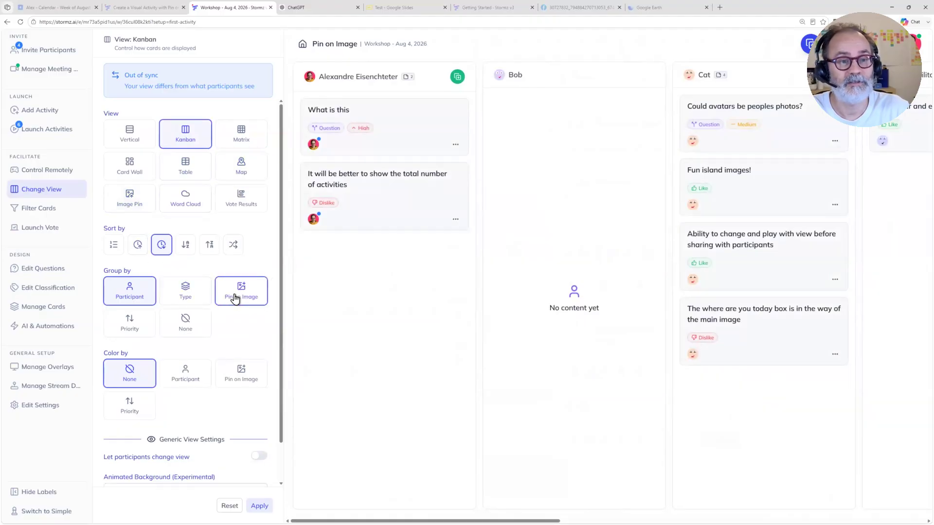
{"action": "left_click", "coordinate": [235, 298]}
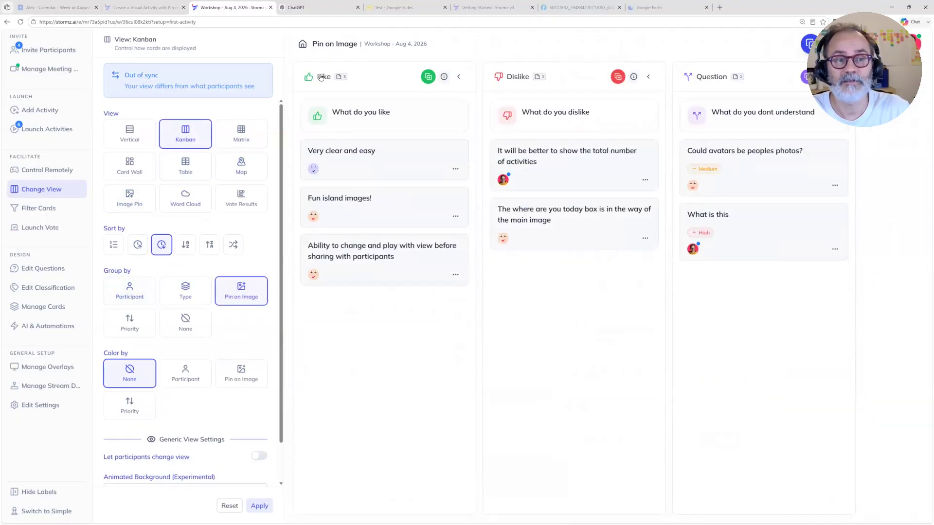
{"action": "left_click", "coordinate": [131, 329]}
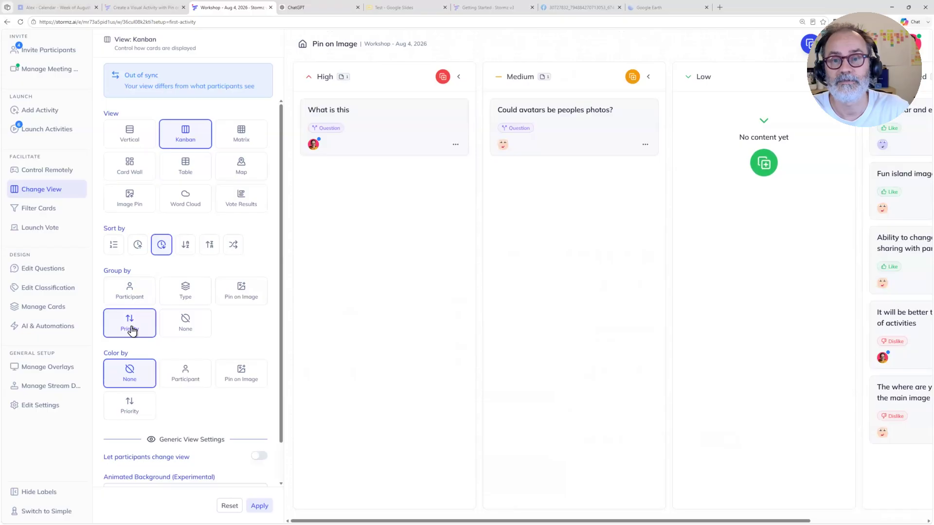
Step: Move the unassigned cards into the priority columns, with the fun island images and main image box cards in Medium and the others in Low
{"action": "left_click_drag", "start_coordinate": [917, 111], "coordinate": [788, 145]}
{"action": "left_click_drag", "start_coordinate": [897, 126], "coordinate": [764, 204]}
{"action": "left_click_drag", "start_coordinate": [871, 145], "coordinate": [732, 261]}
{"action": "scroll", "coordinate": [732, 261], "scroll_direction": "right", "scroll_amount": 3}
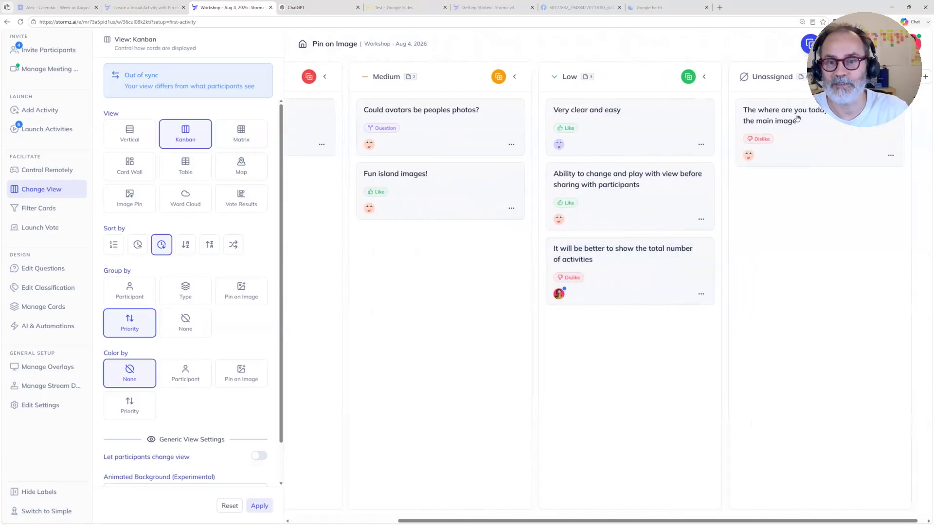
{"action": "left_click_drag", "start_coordinate": [811, 116], "coordinate": [468, 275]}
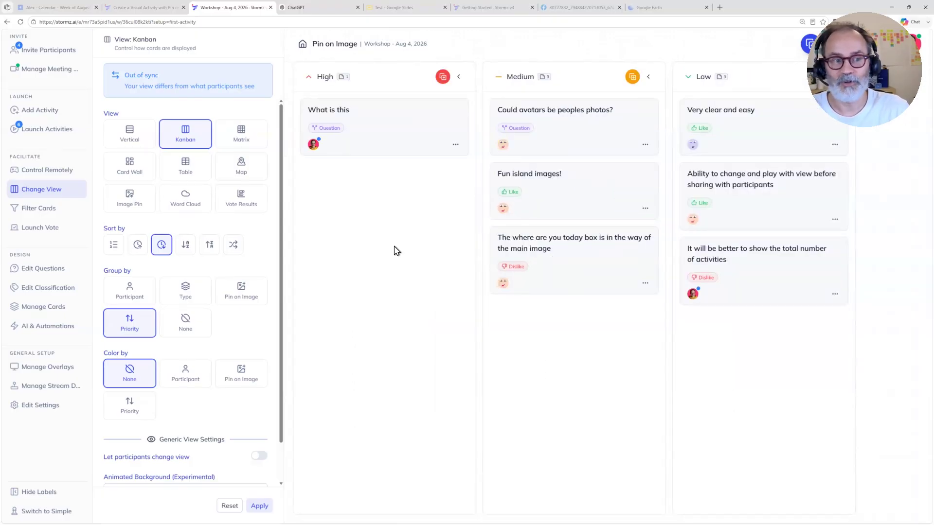
Step: View the cards as a Matrix of Priority columns and Pin on Image rows, and compare it with the Image Pin view
{"action": "left_click", "coordinate": [242, 140]}
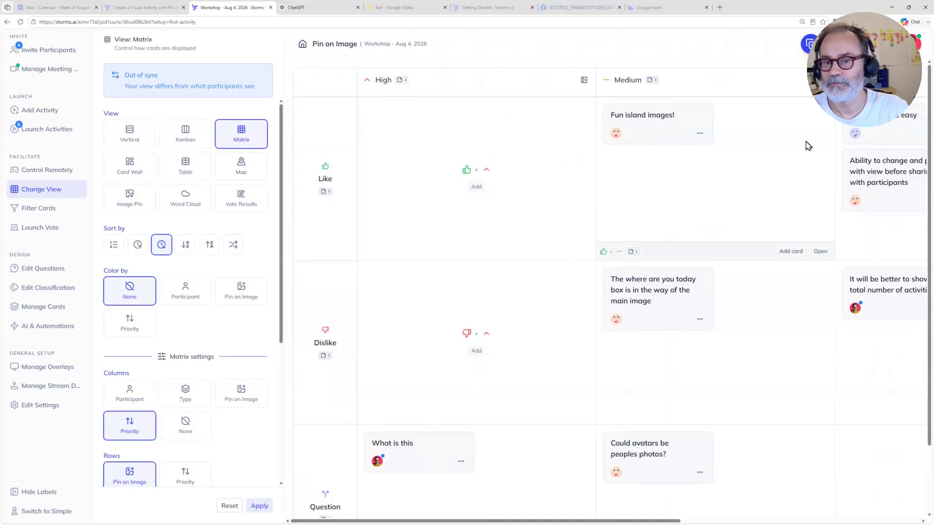
{"action": "scroll", "coordinate": [783, 156], "scroll_direction": "down", "scroll_amount": 2}
{"action": "scroll", "coordinate": [783, 156], "scroll_direction": "up", "scroll_amount": 2}
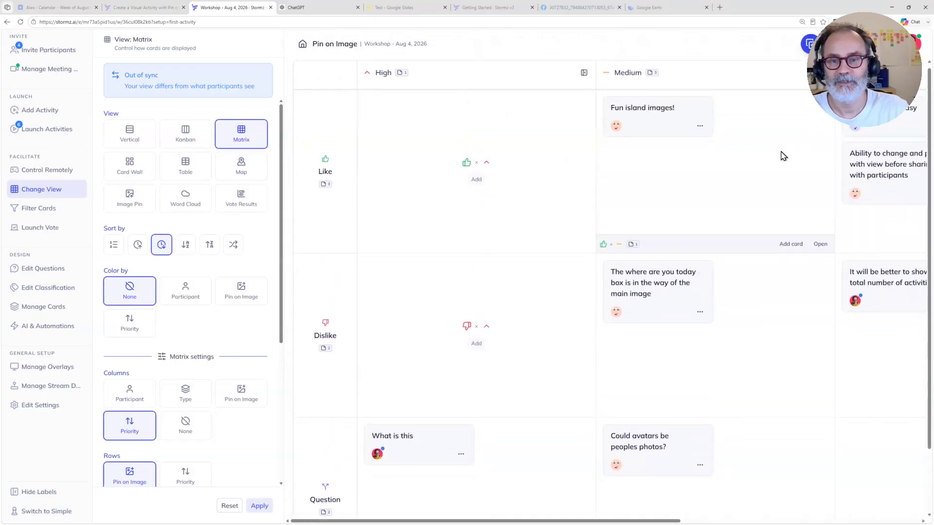
{"action": "scroll", "coordinate": [783, 156], "scroll_direction": "right", "scroll_amount": 2}
{"action": "scroll", "coordinate": [783, 156], "scroll_direction": "left", "scroll_amount": 2}
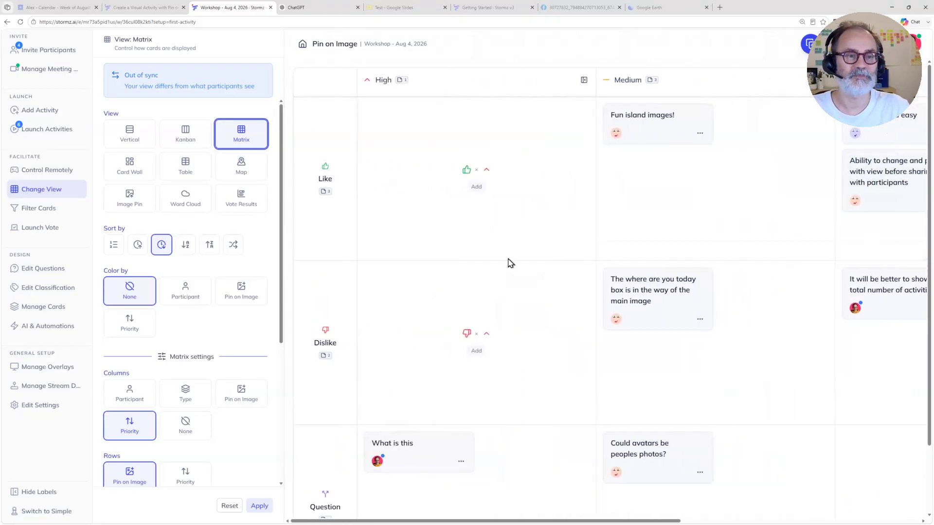
{"action": "left_click", "coordinate": [134, 204]}
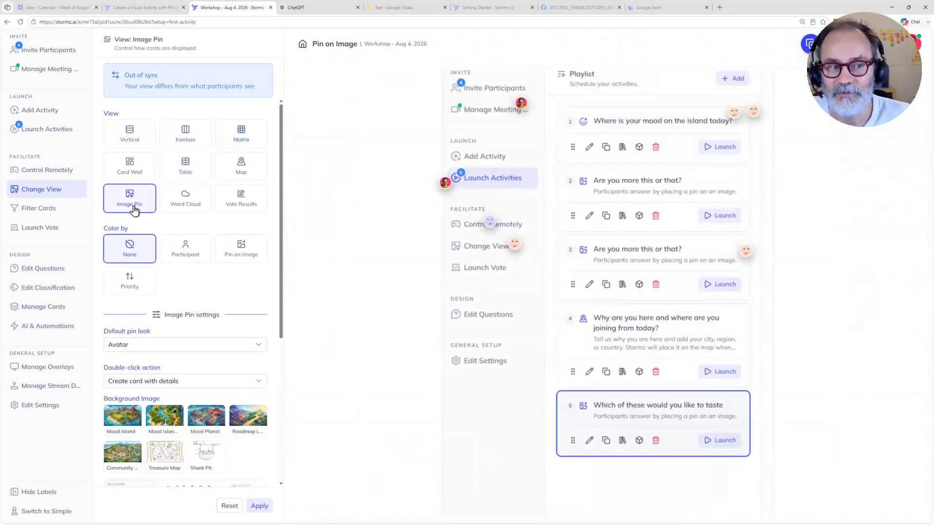
{"action": "left_click", "coordinate": [238, 141]}
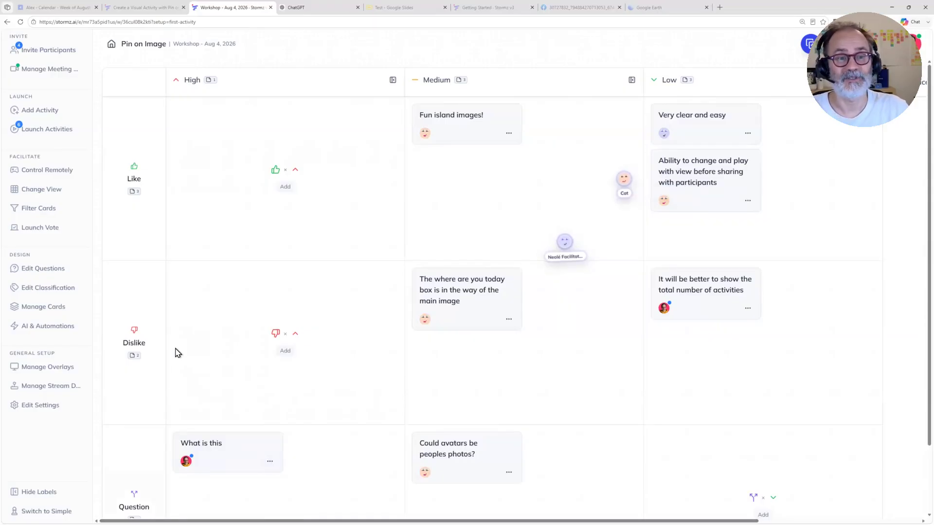
Step: Apply the Kanban view grouped by Priority to all participants, and close the view settings
{"action": "left_click", "coordinate": [56, 193]}
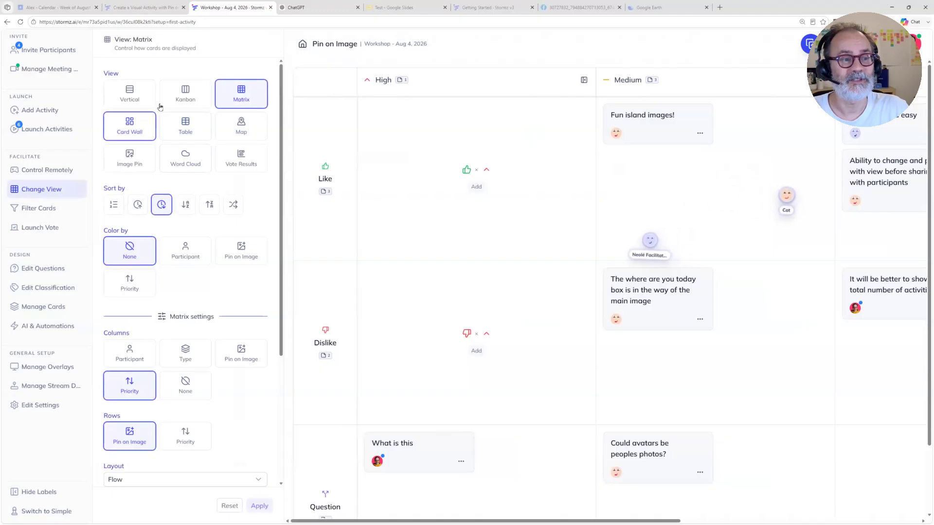
{"action": "left_click", "coordinate": [185, 94]}
{"action": "left_click", "coordinate": [258, 506]}
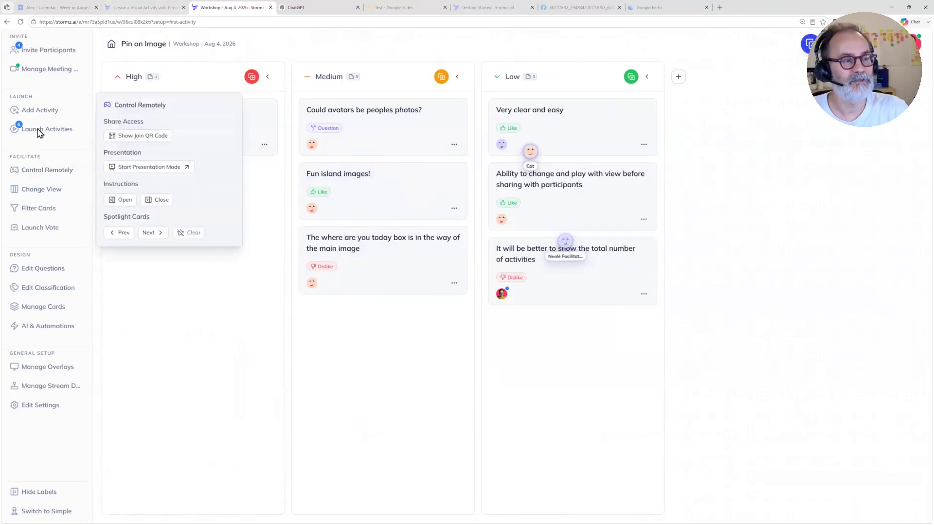
{"action": "left_click", "coordinate": [41, 189]}
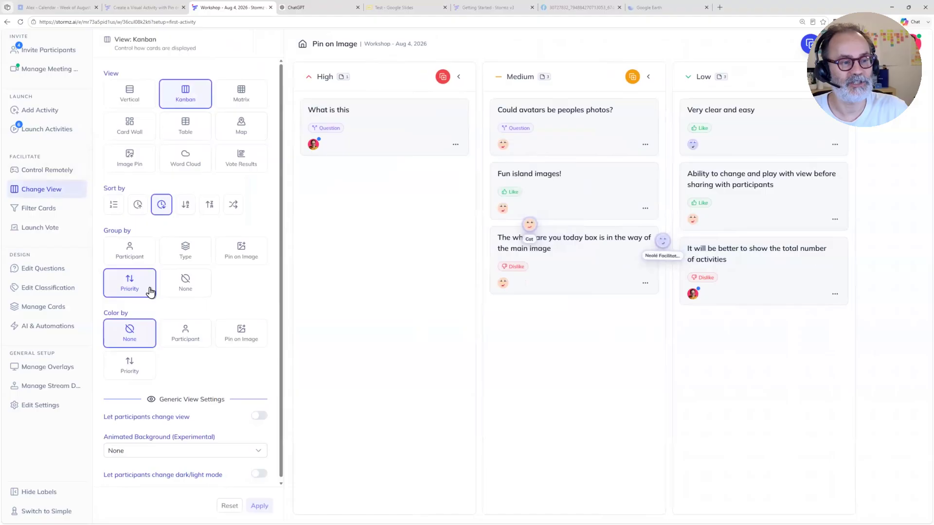
{"action": "left_click", "coordinate": [71, 193]}
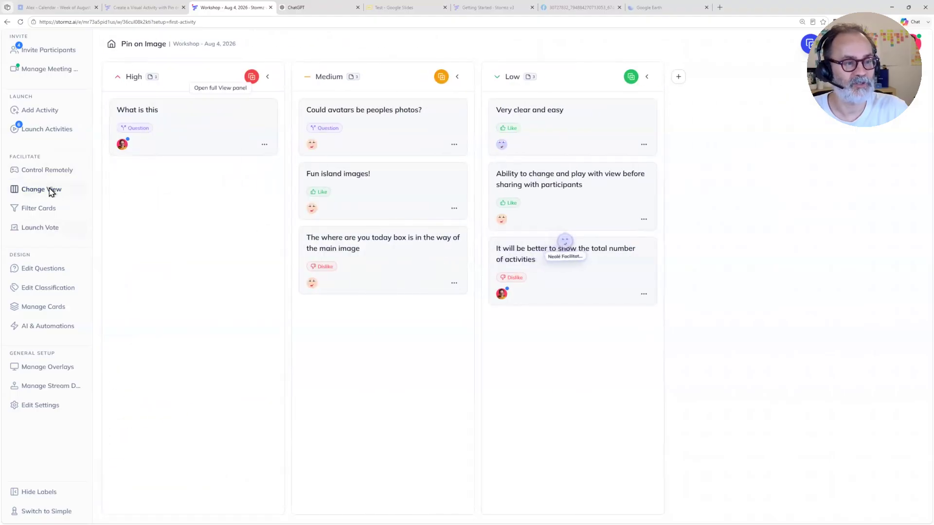
Step: Group the Kanban board by Pin on Image, color its cards by Priority, and apply the view to participants
{"action": "left_click", "coordinate": [50, 189]}
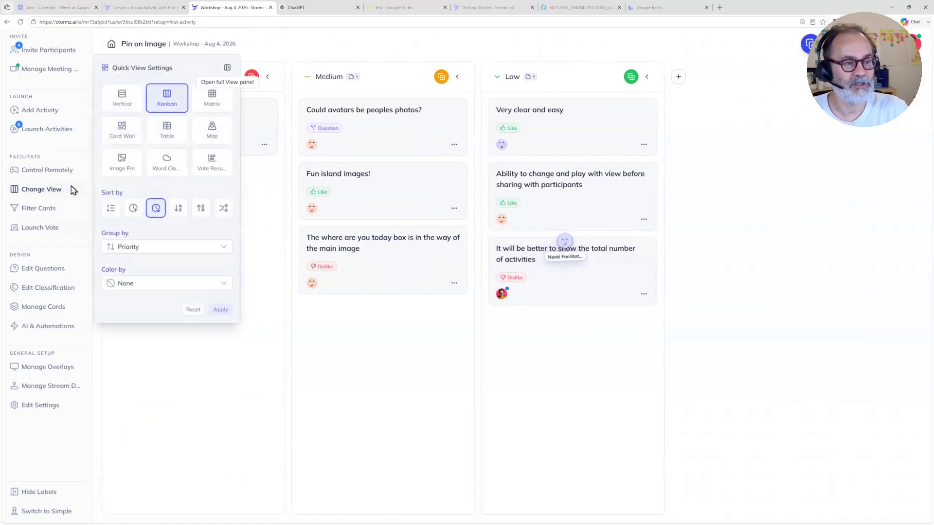
{"action": "left_click", "coordinate": [147, 248]}
{"action": "left_click", "coordinate": [148, 294]}
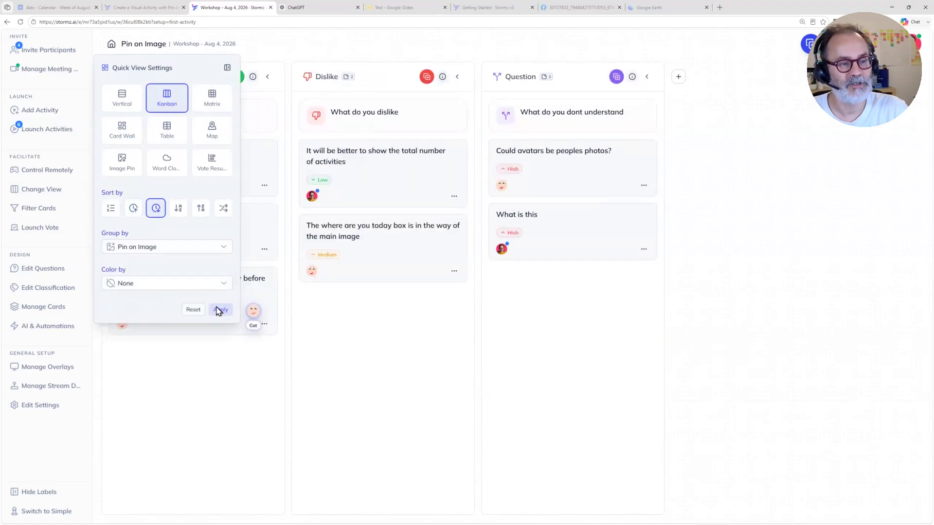
{"action": "left_click", "coordinate": [171, 286]}
{"action": "left_click", "coordinate": [157, 347]}
{"action": "left_click", "coordinate": [219, 309]}
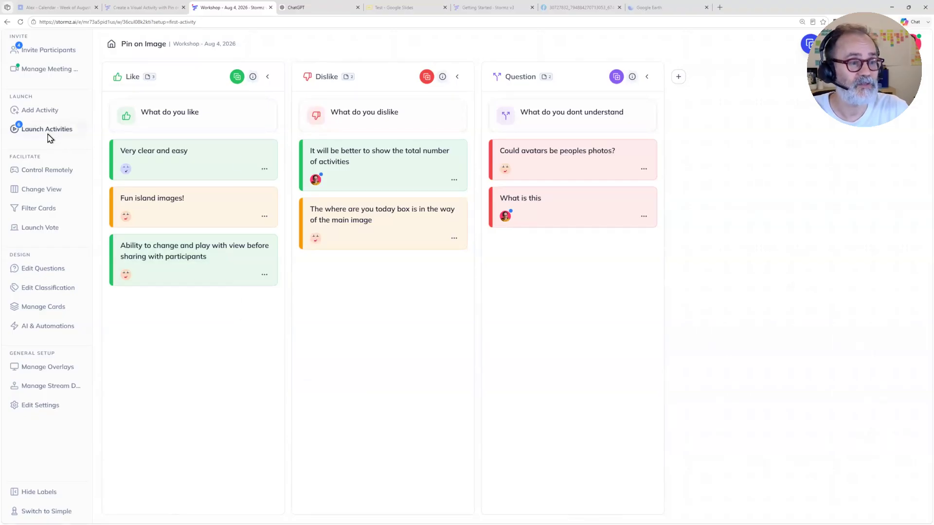
Step: Apply the Image Pin view to all participants with the Default pin look and pins colored by Pin on Image
{"action": "left_click", "coordinate": [47, 195]}
{"action": "left_click", "coordinate": [122, 200]}
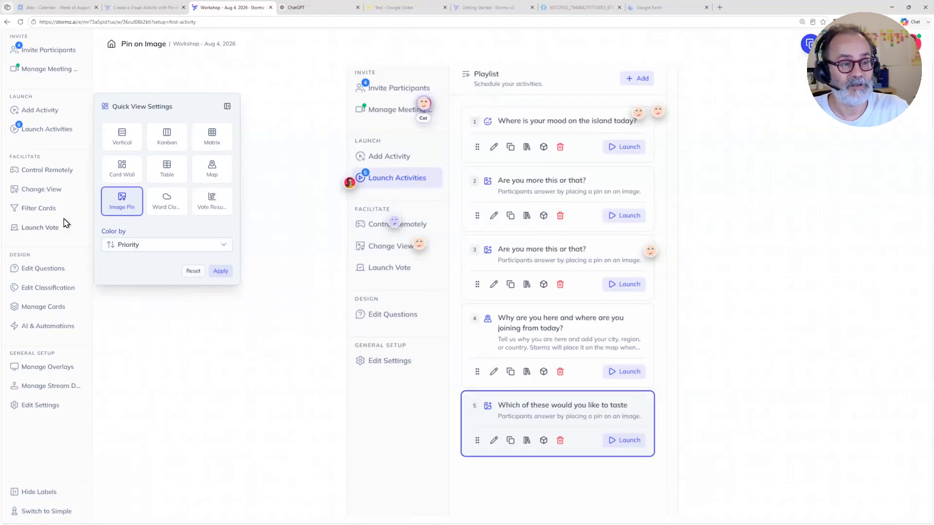
{"action": "left_click", "coordinate": [57, 194]}
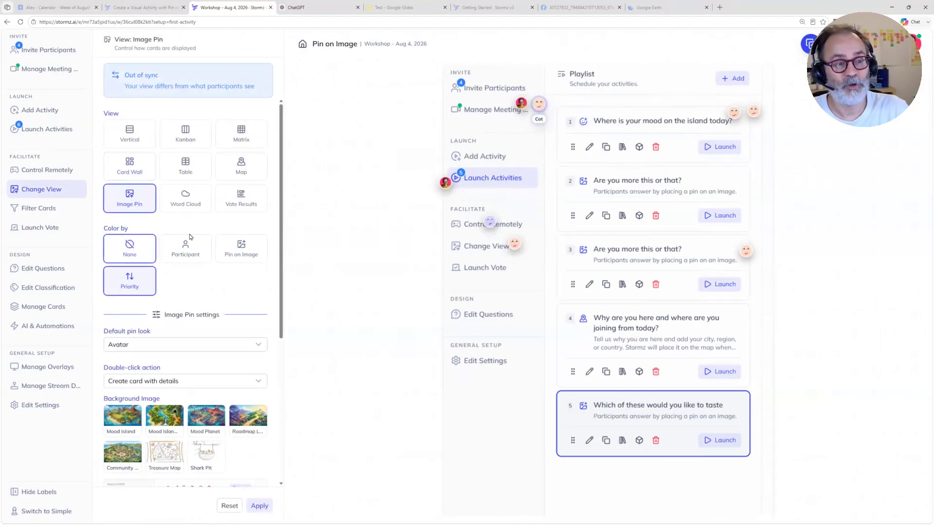
{"action": "left_click", "coordinate": [136, 346]}
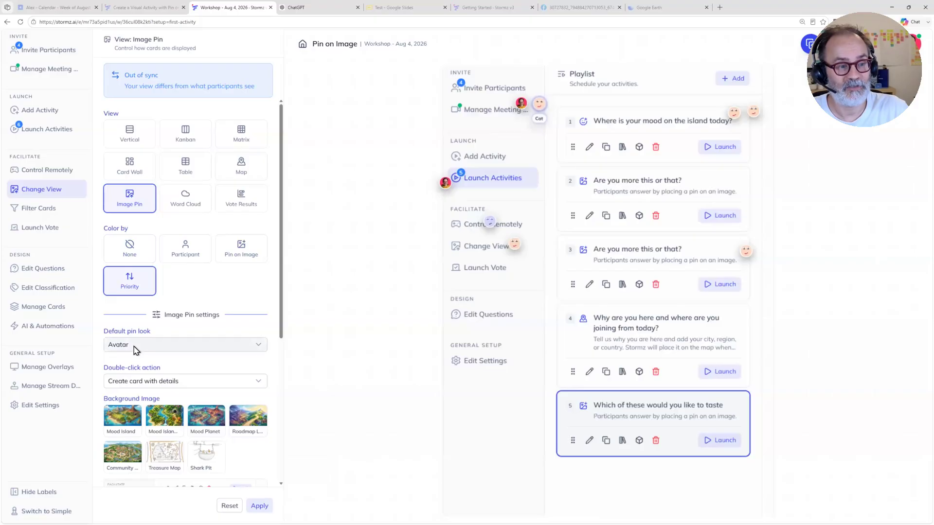
{"action": "left_click", "coordinate": [134, 368]}
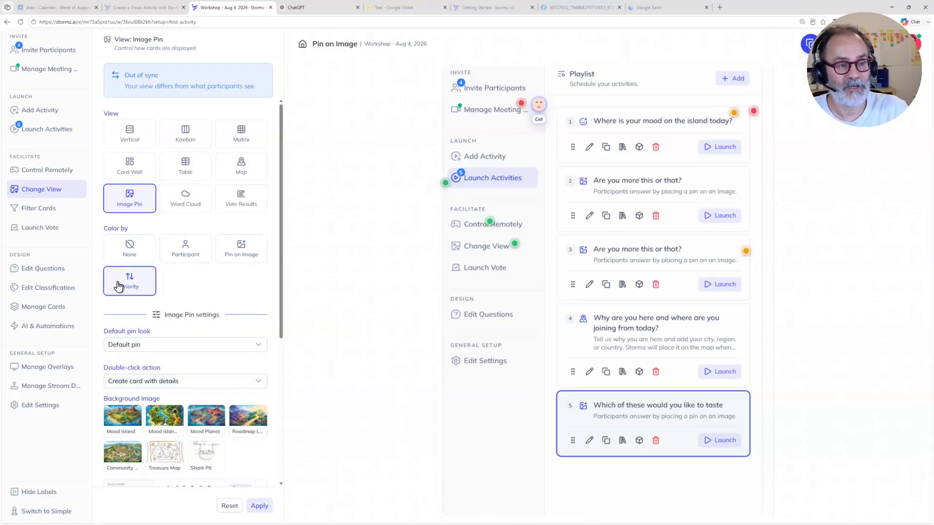
{"action": "left_click", "coordinate": [252, 255]}
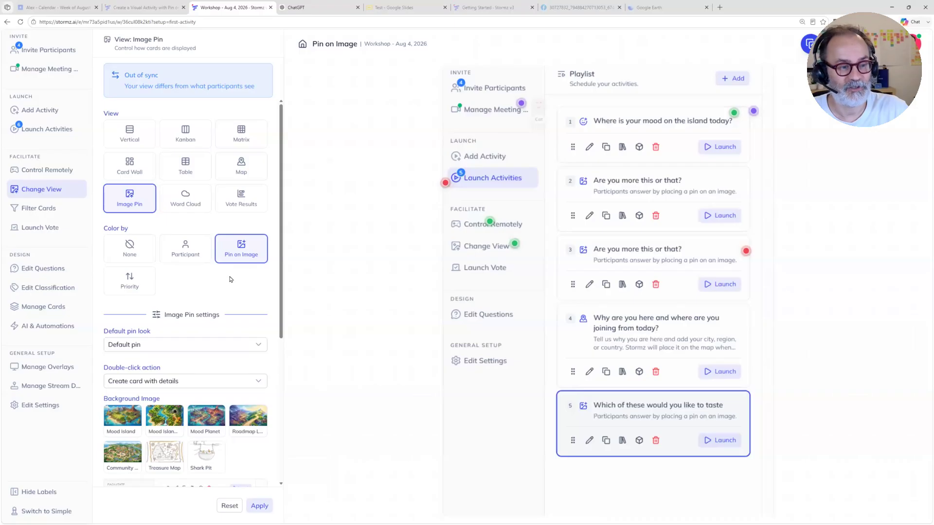
{"action": "left_click", "coordinate": [258, 506]}
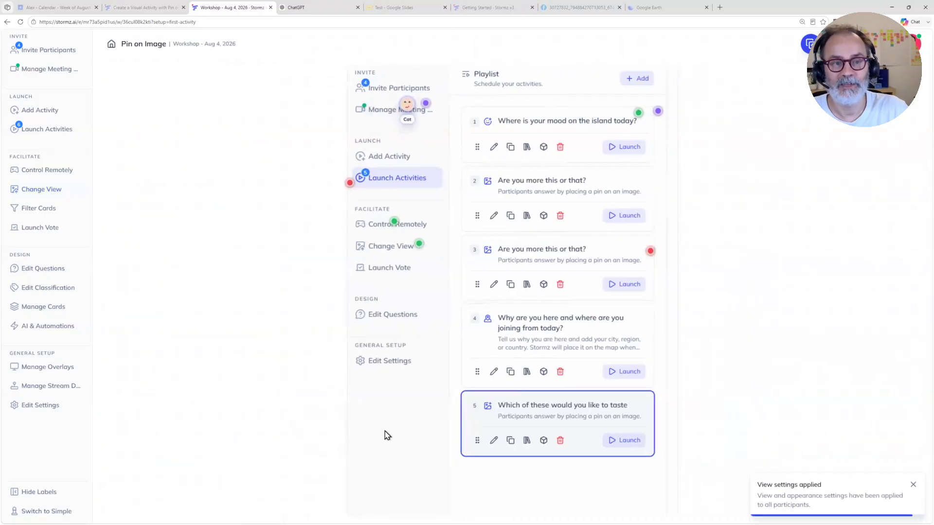
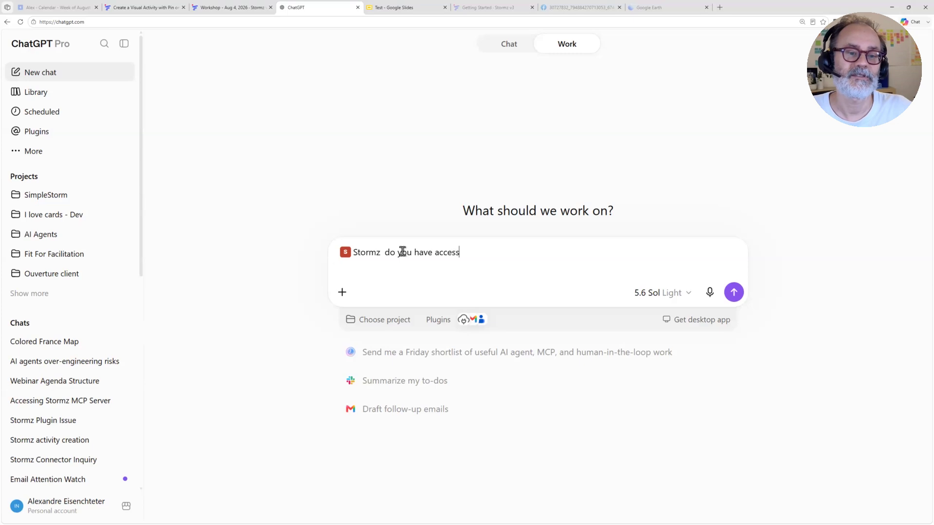
Step: Ask ChatGPT's Stormz plugin "do you have access to my workshops in training and demos", verifying the team name in Stormz before sending
{"action": "type", "text": "workshops in T"}
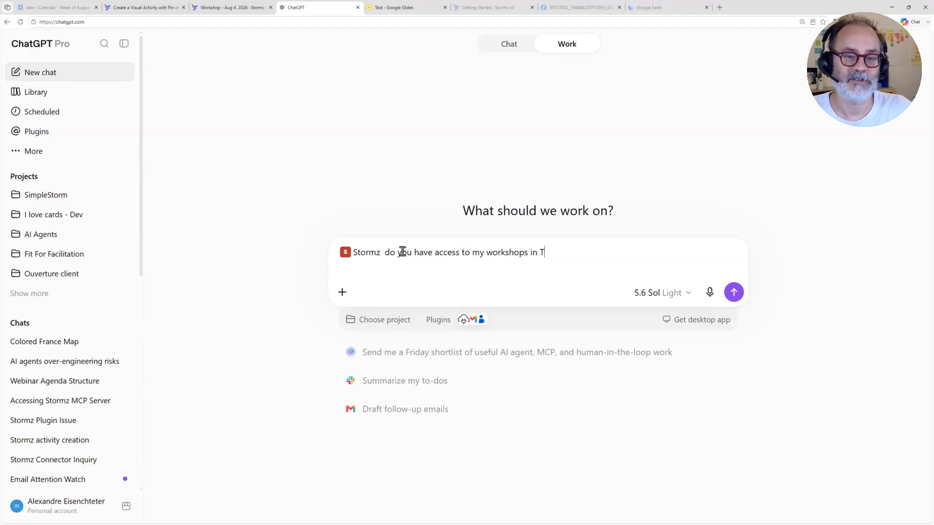
{"action": "type", "text": "est and traini"}
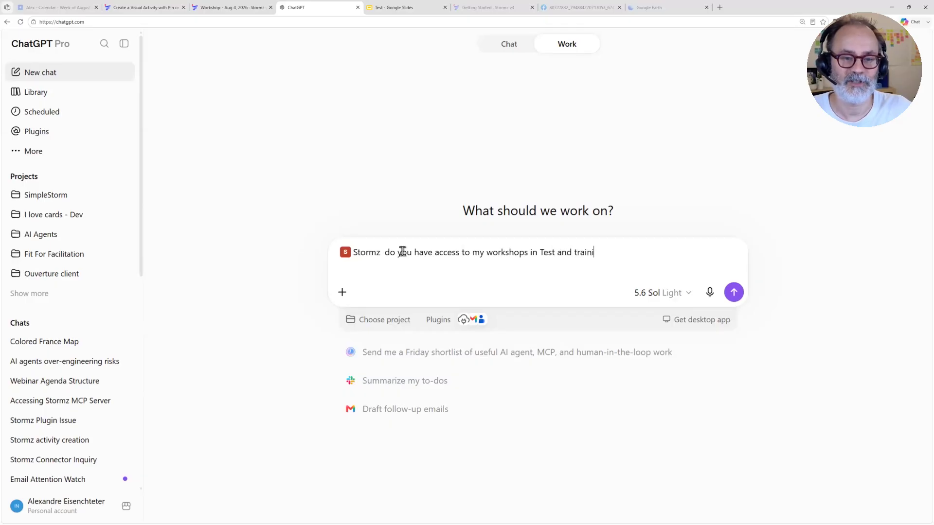
{"action": "type", "text": "ng"}
{"action": "left_click", "coordinate": [217, 8]}
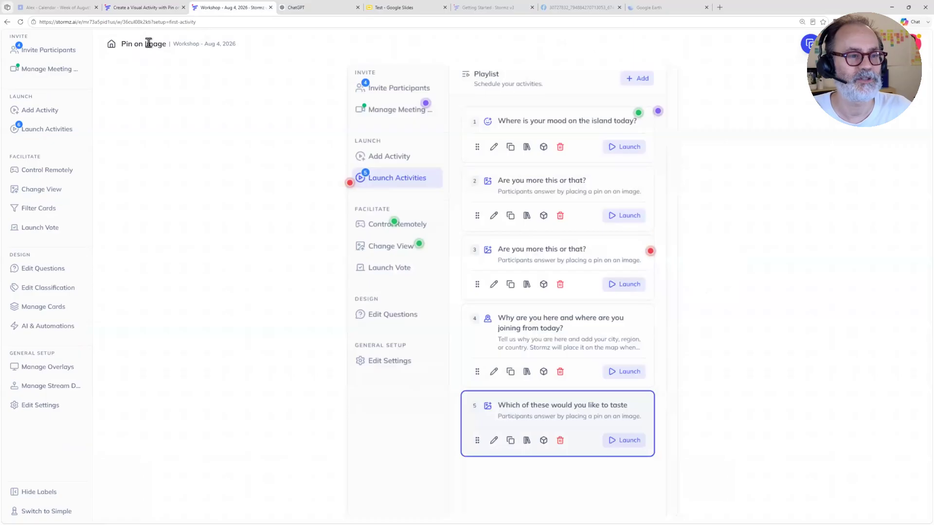
{"action": "left_click", "coordinate": [111, 45]}
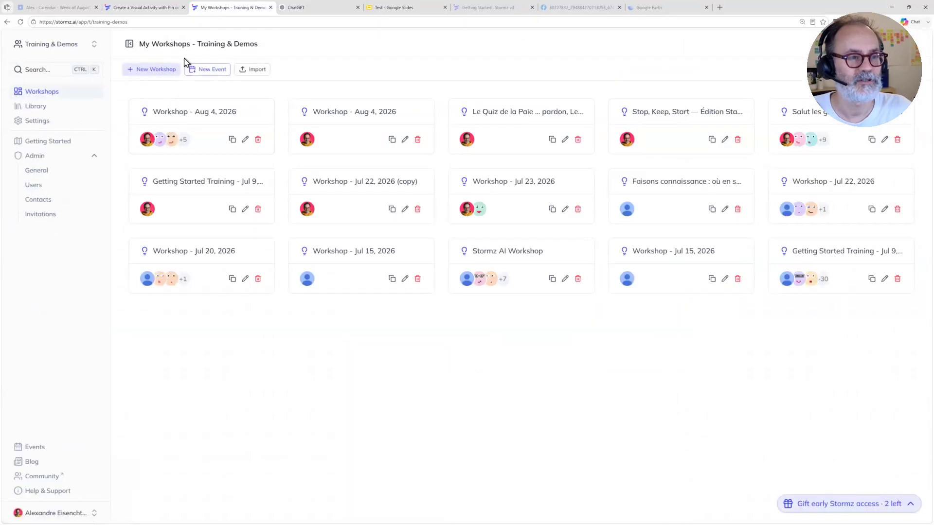
{"action": "left_click", "coordinate": [311, 11]}
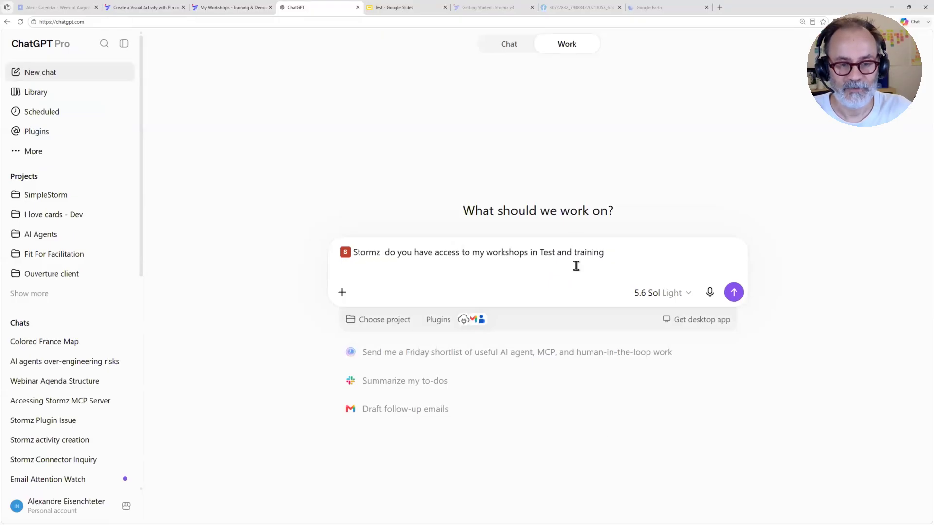
{"action": "key", "text": "BackSpace"}
{"action": "key", "text": "BackSpace"}
{"action": "key", "text": "BackSpace"}
{"action": "key", "text": "BackSpace"}
{"action": "key", "text": "BackSpace"}
{"action": "key", "text": "BackSpace"}
{"action": "key", "text": "BackSpace"}
{"action": "key", "text": "BackSpace"}
{"action": "key", "text": "BackSpace"}
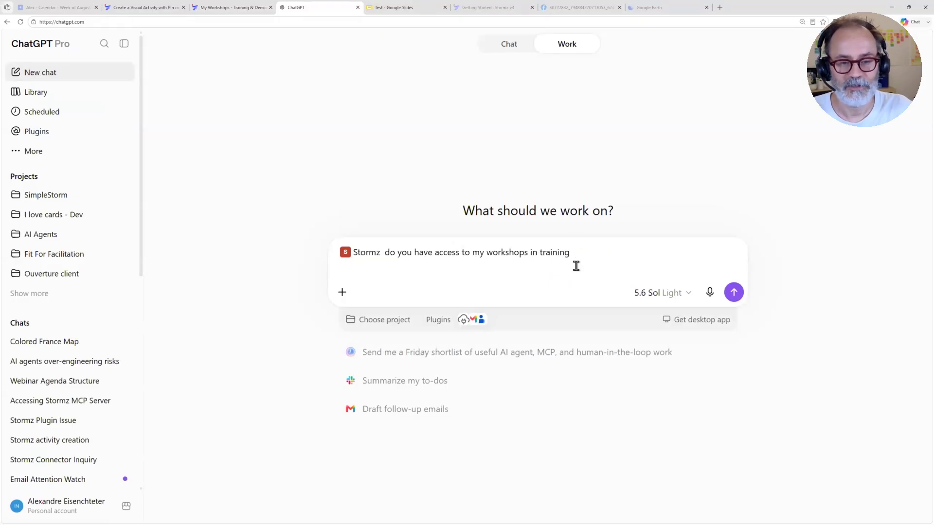
{"action": "type", "text": "and demos"}
{"action": "key", "text": "Return"}
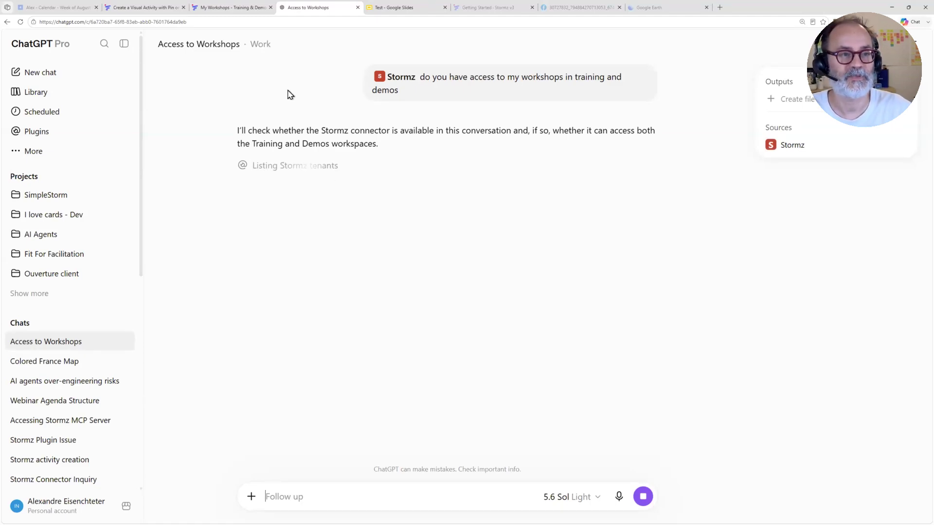
Step: Look over the list of teams in Stormz, and read ChatGPT's answer about workspace access
{"action": "left_click", "coordinate": [231, 8]}
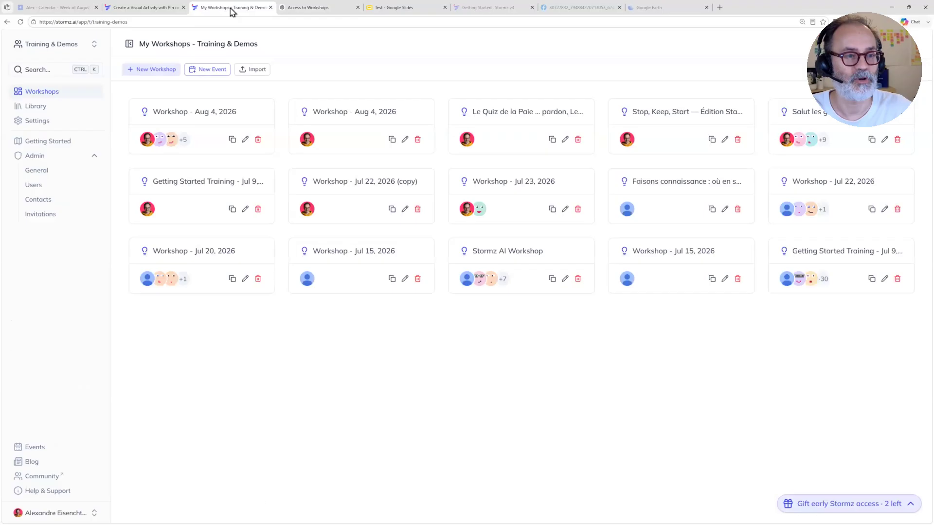
{"action": "left_click", "coordinate": [44, 49]}
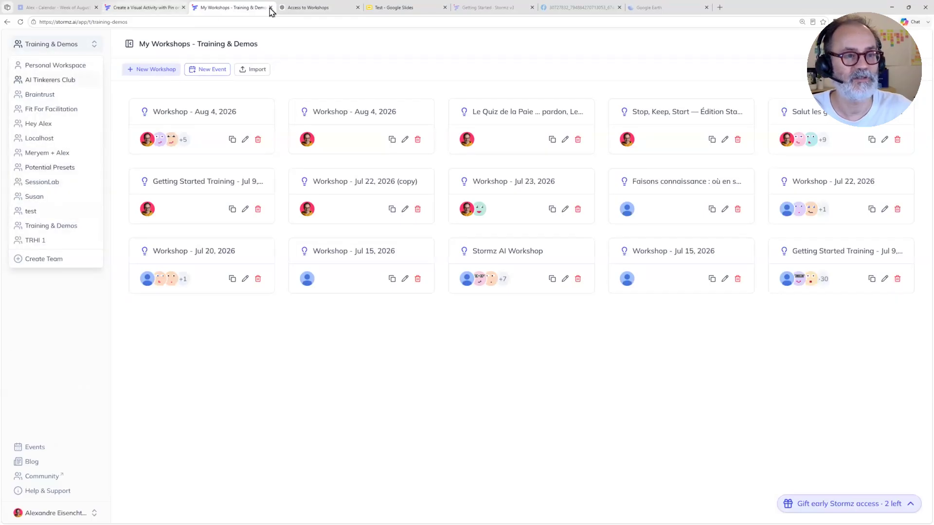
{"action": "left_click", "coordinate": [308, 8]}
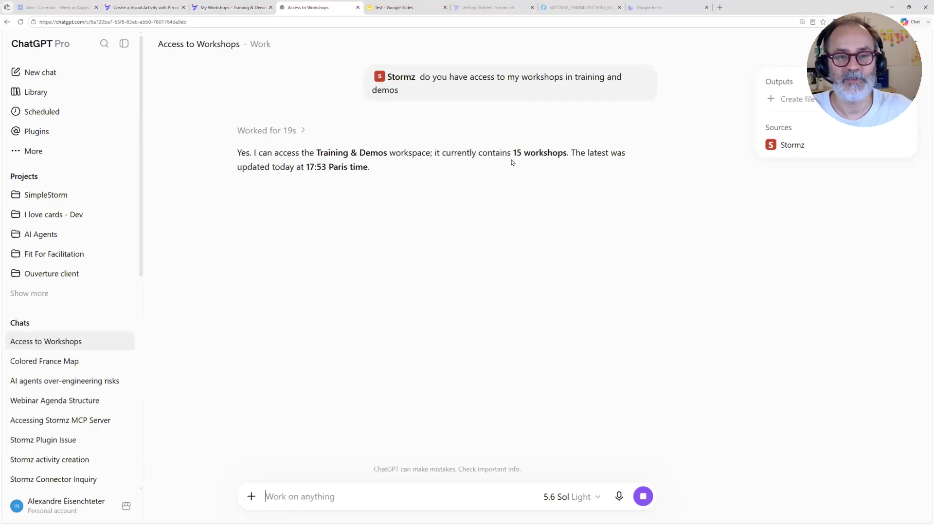
{"action": "double_click", "coordinate": [323, 165]}
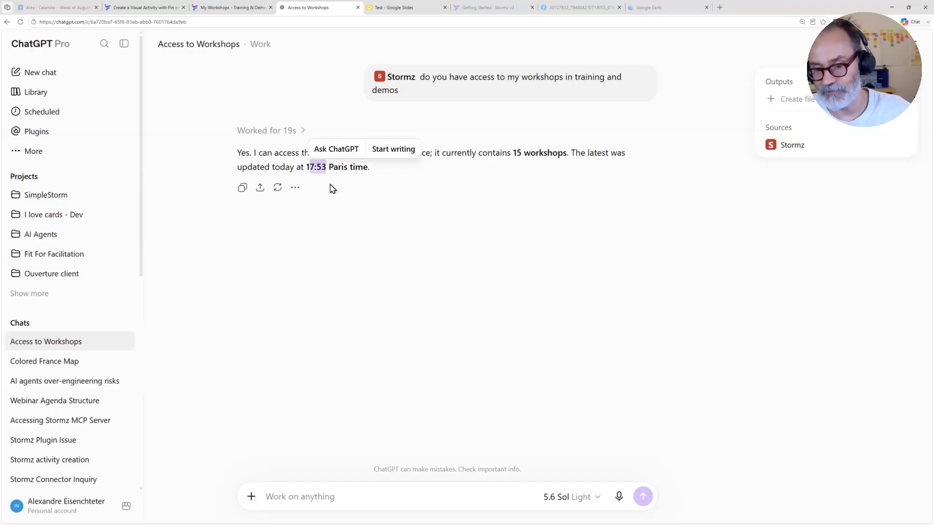
Step: Start a follow-up request reading "i want you to add a new activity in the end using that framework" and attach the copied framework image
{"action": "left_click", "coordinate": [351, 494]}
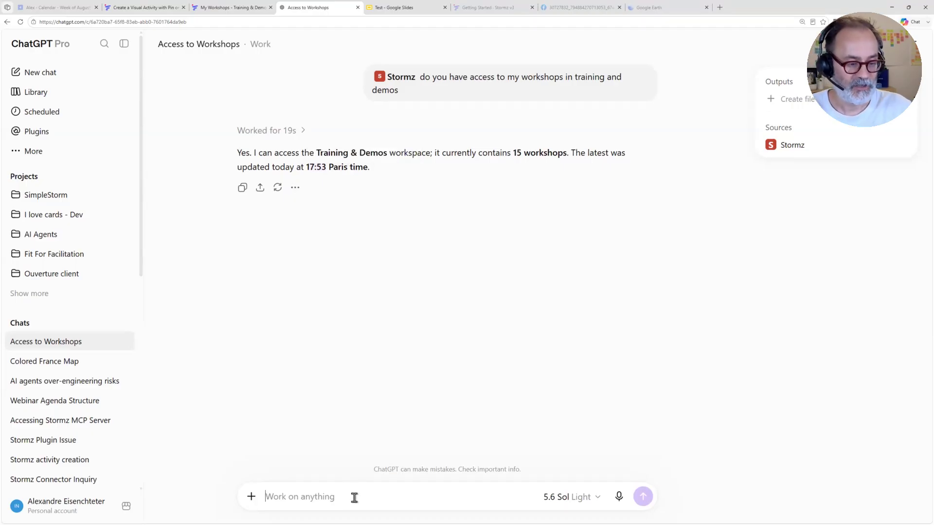
{"action": "type", "text": "i want you"}
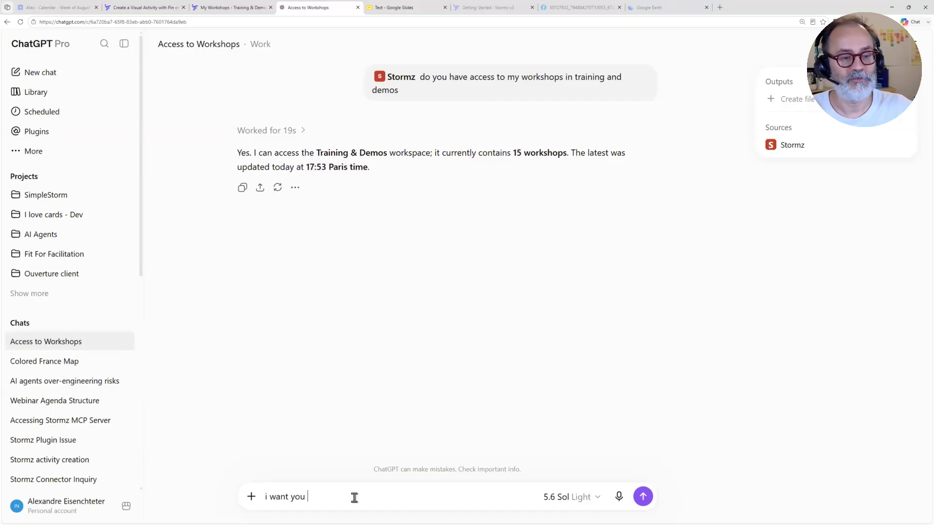
{"action": "type", "text": " to add a new activity"}
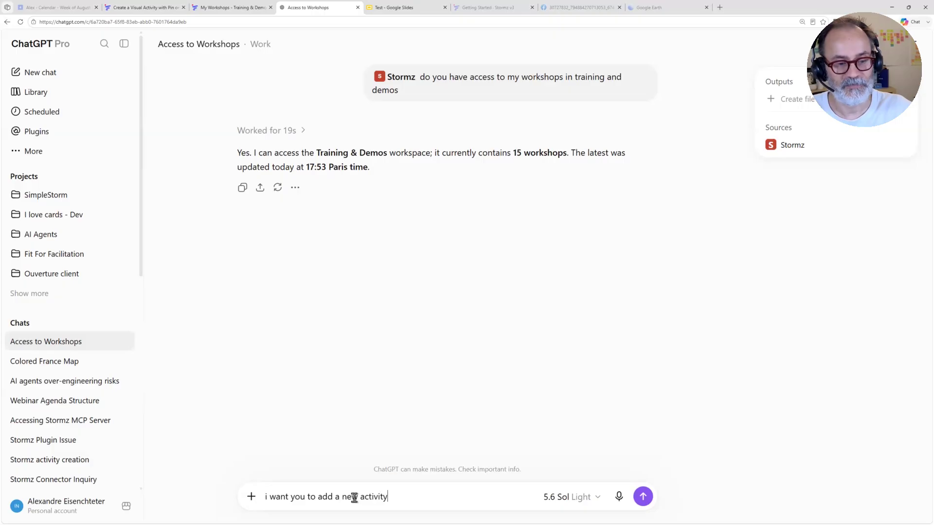
{"action": "type", "text": " in the end using that fram"}
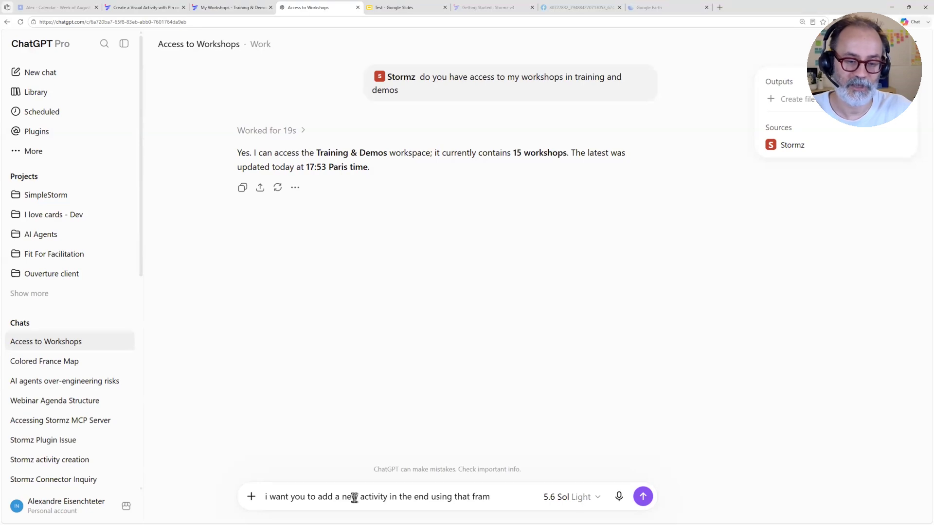
{"action": "type", "text": "ework"}
{"action": "key", "text": "ctrl+v"}
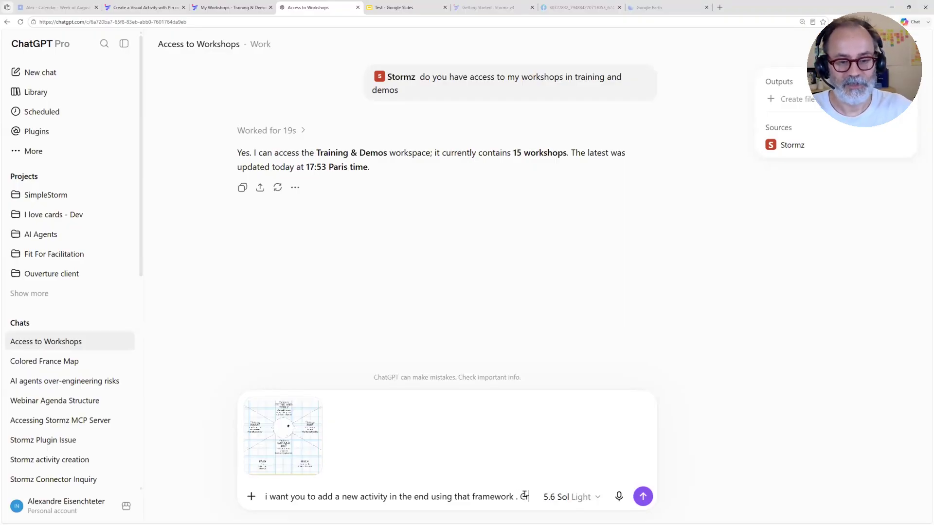
Step: Extend the request with "Create the activity with these questions (with all mertada icon, short name eetc)"
{"action": "type", "text": "eate the activ"}
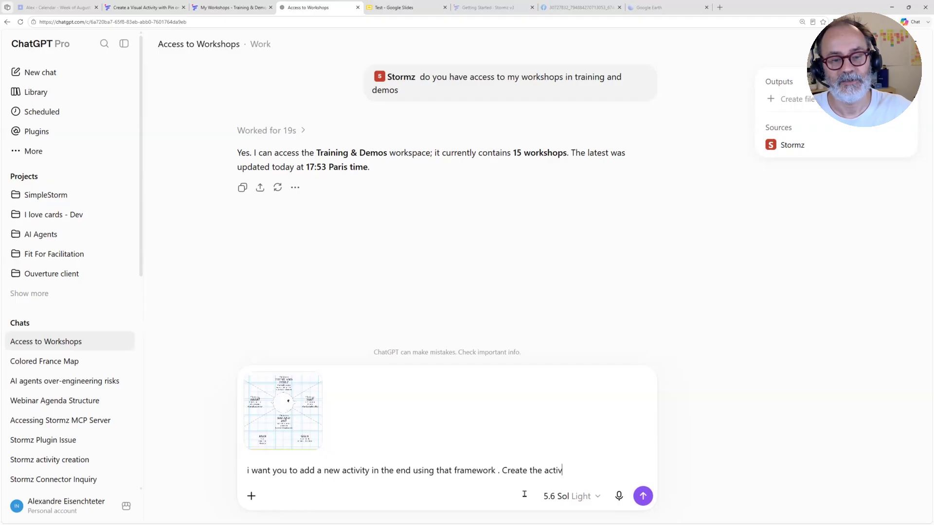
{"action": "type", "text": "ity with these questions (with all"}
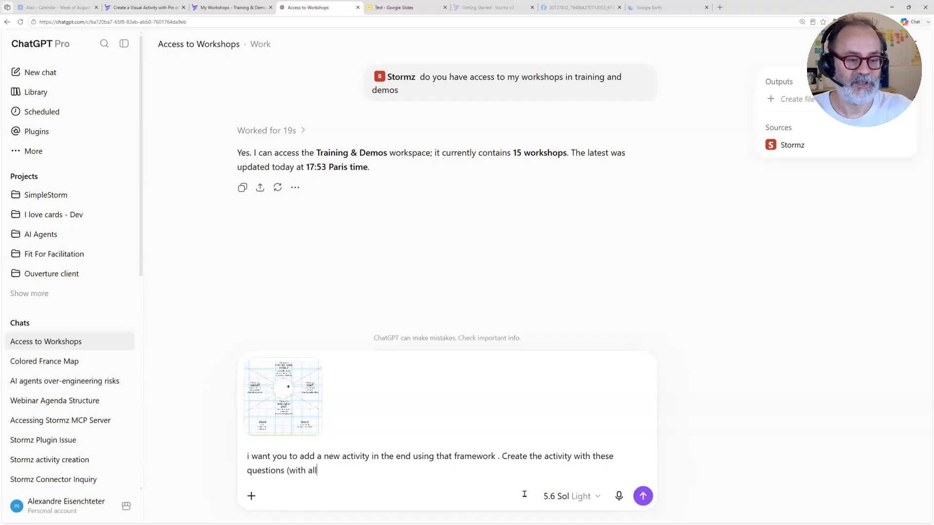
{"action": "type", "text": " mertada icon, short name ee"}
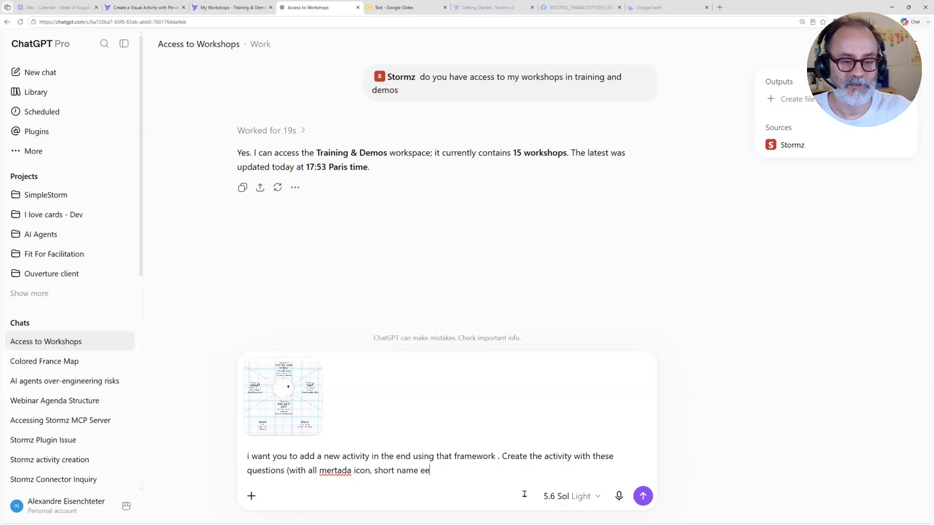
{"action": "type", "text": "tc) "}
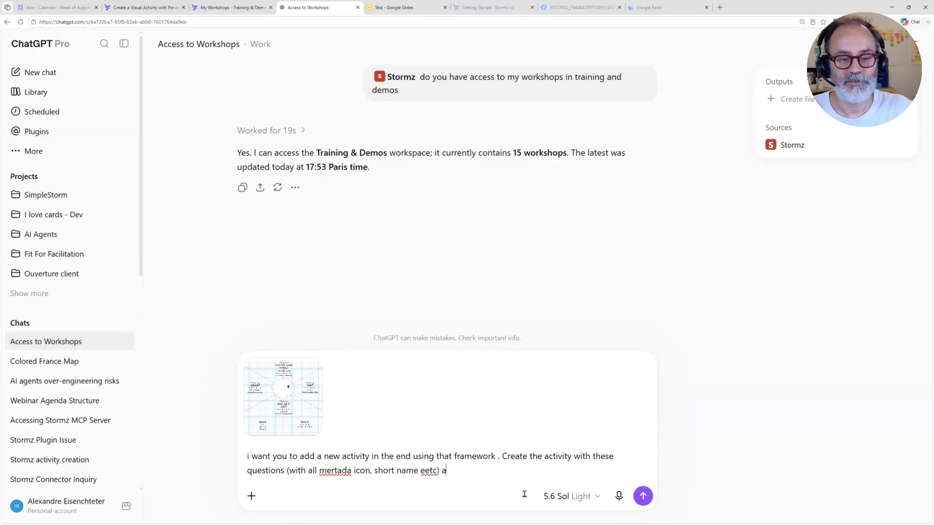
{"action": "type", "text": " Also add a clas"}
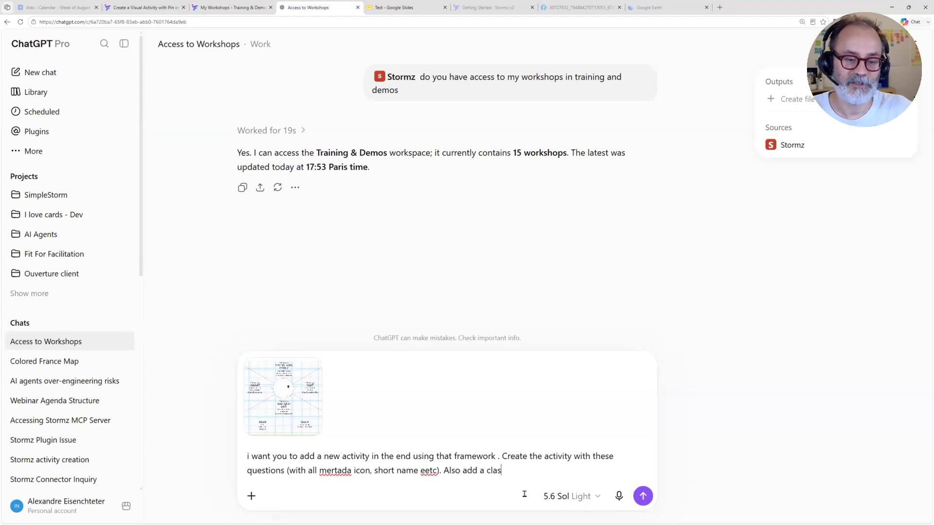
{"action": "type", "text": "sifactation"}
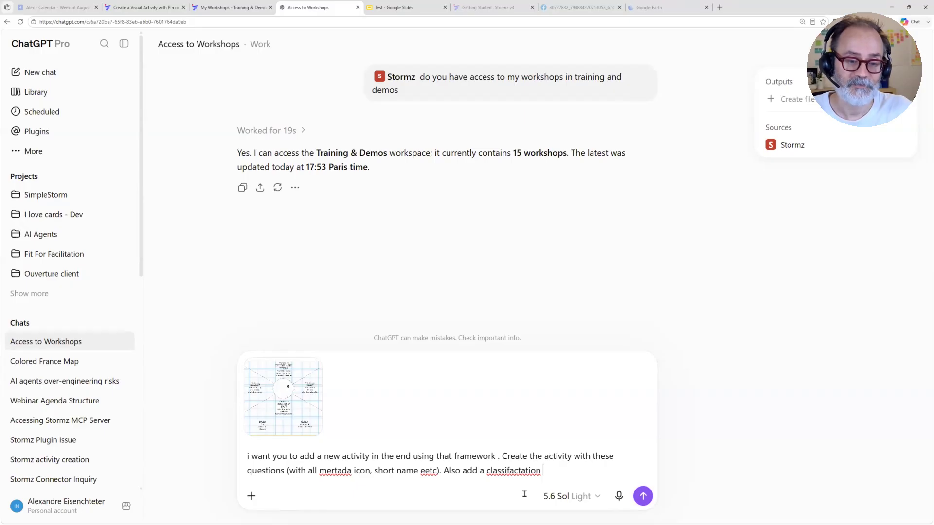
{"action": "key", "text": "BackSpace"}
{"action": "key", "text": "BackSpace"}
{"action": "key", "text": "BackSpace"}
{"action": "key", "text": "BackSpace"}
{"action": "key", "text": "BackSpace"}
{"action": "key", "text": "BackSpace"}
{"action": "key", "text": "BackSpace"}
{"action": "key", "text": "BackSpace"}
{"action": "key", "text": "BackSpace"}
{"action": "key", "text": "BackSpace"}
{"action": "key", "text": "BackSpace"}
{"action": "key", "text": "BackSpace"}
{"action": "key", "text": "BackSpace"}
{"action": "key", "text": "BackSpace"}
{"action": "key", "text": "BackSpace"}
{"action": "key", "text": "BackSpace"}
{"action": "key", "text": "BackSpace"}
{"action": "key", "text": "BackSpace"}
{"action": "key", "text": "BackSpace"}
{"action": "key", "text": "BackSpace"}
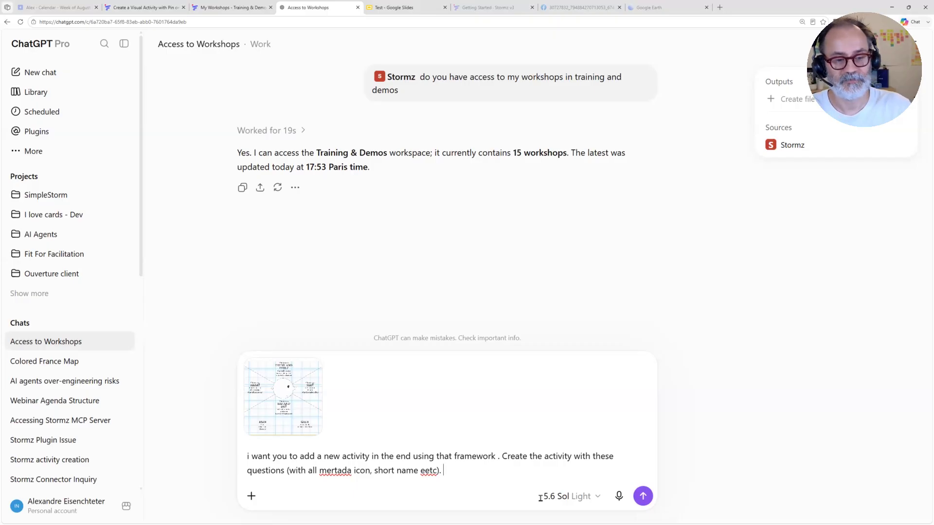
Step: Send the activity request to ChatGPT, and open the first Workshop - Aug 4, 2026 in the Training & Demos team in Stormz
{"action": "left_click", "coordinate": [643, 496]}
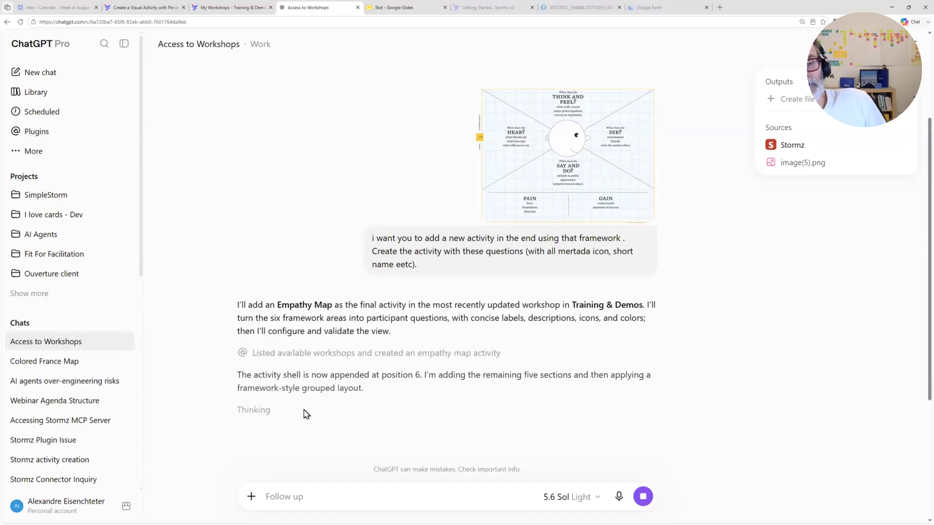
{"action": "scroll", "coordinate": [315, 398], "scroll_direction": "down", "scroll_amount": 2}
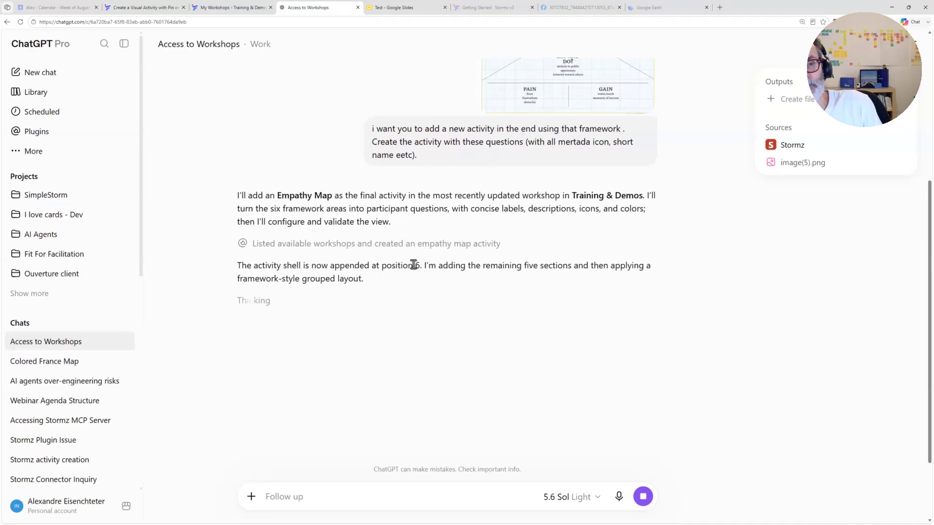
{"action": "left_click", "coordinate": [224, 9]}
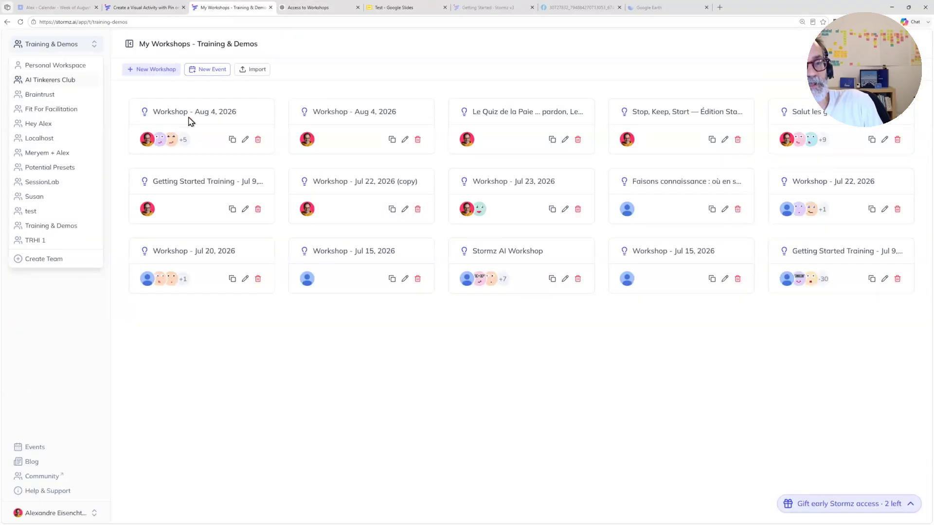
{"action": "left_click", "coordinate": [193, 120]}
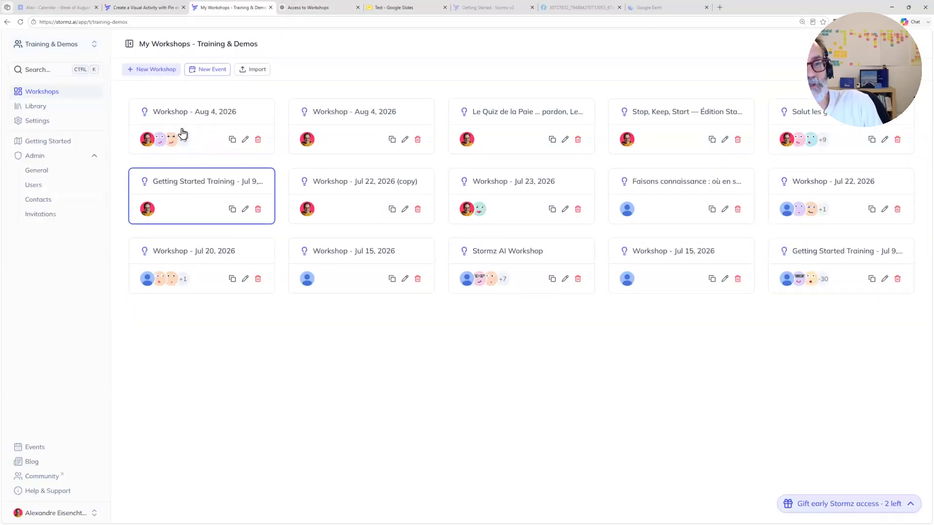
{"action": "left_click", "coordinate": [199, 130]}
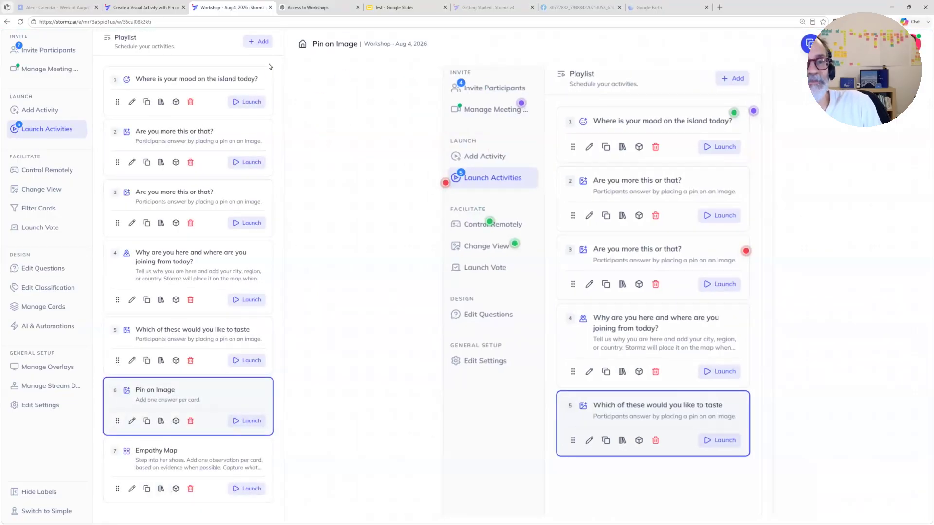
Step: Check ChatGPT's reply, and launch the Empathy Map activity in the Stormz workshop
{"action": "left_click", "coordinate": [307, 8]}
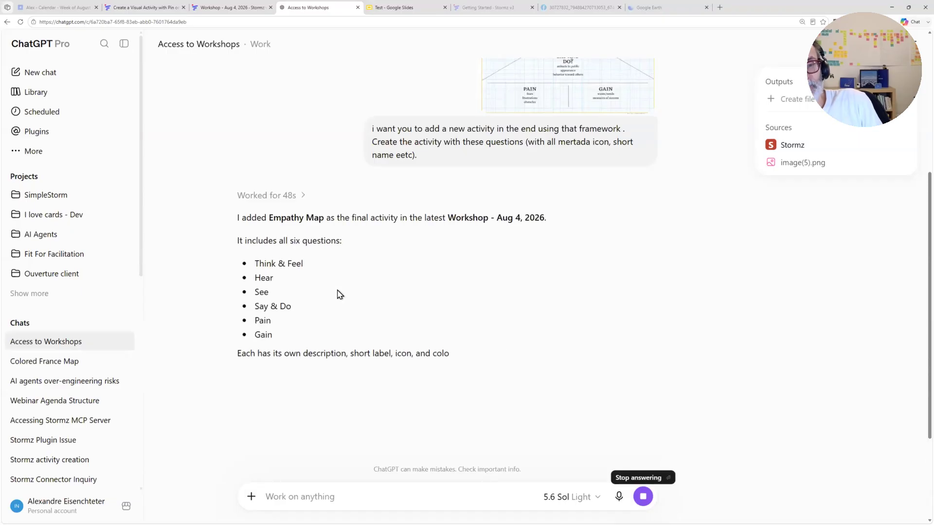
{"action": "left_click", "coordinate": [218, 11]}
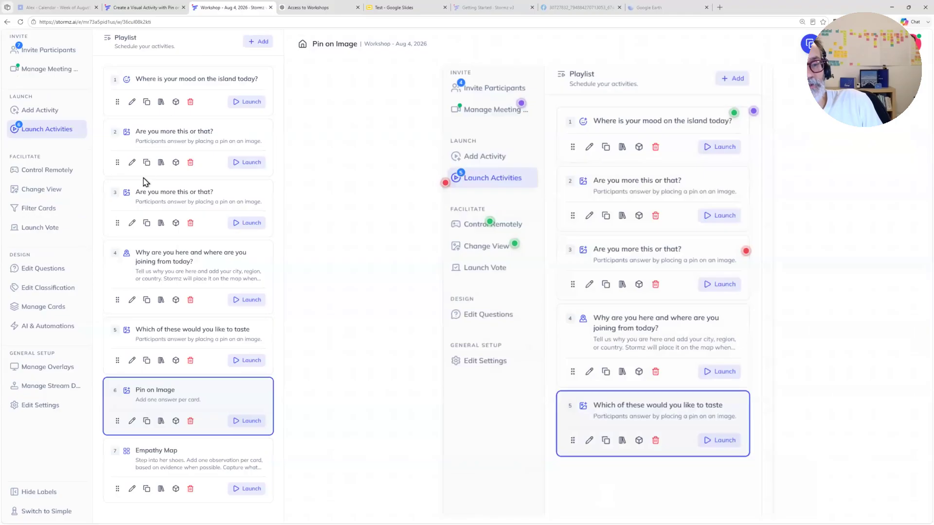
{"action": "left_click", "coordinate": [248, 488]}
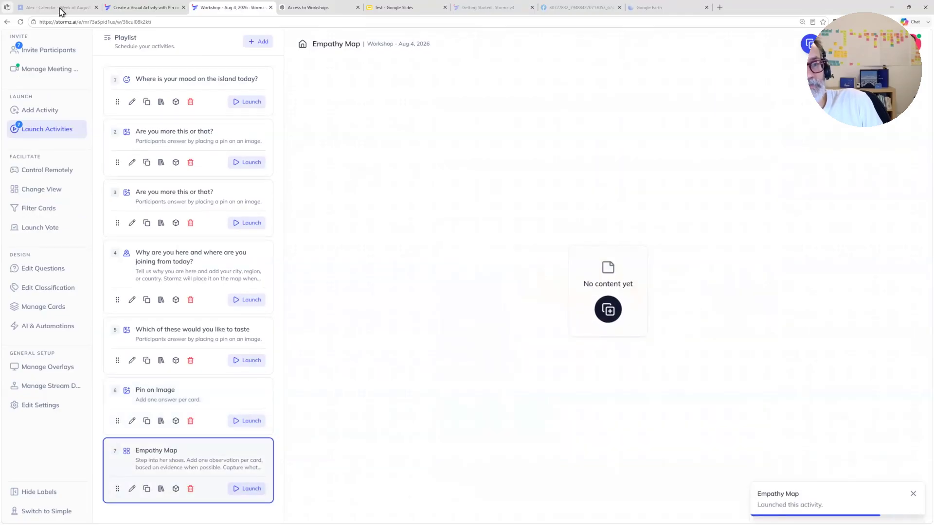
Step: Reload the workshop and relaunch Empathy Map, and examine the questions offered in the new sticky form without creating a card
{"action": "left_click", "coordinate": [20, 22]}
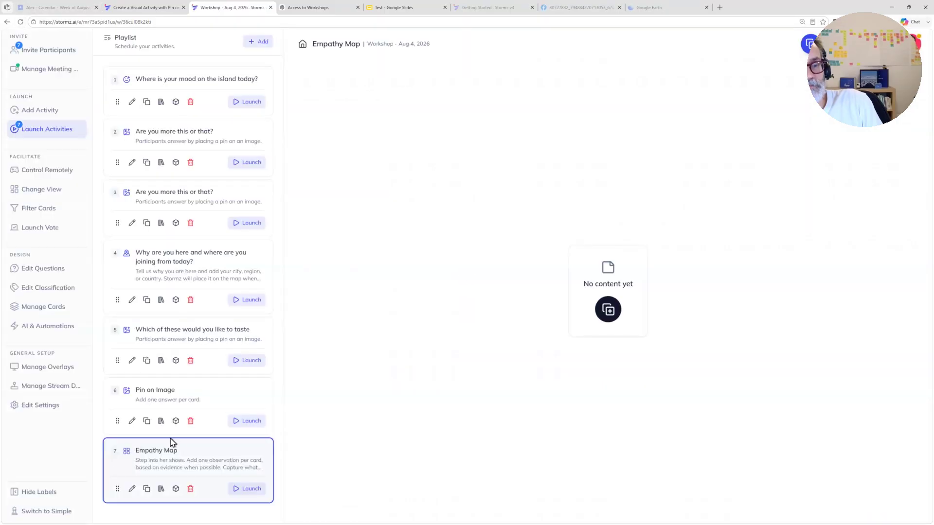
{"action": "left_click", "coordinate": [236, 490]}
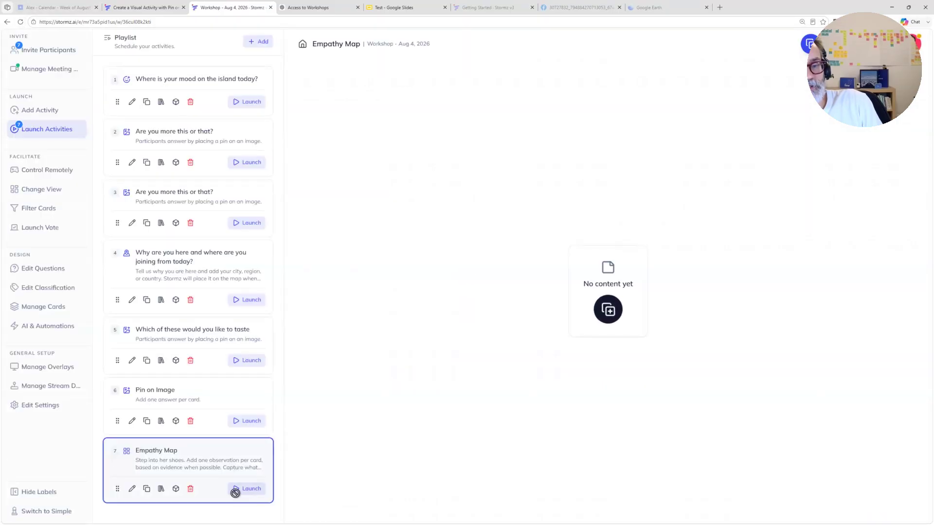
{"action": "left_click", "coordinate": [608, 310]}
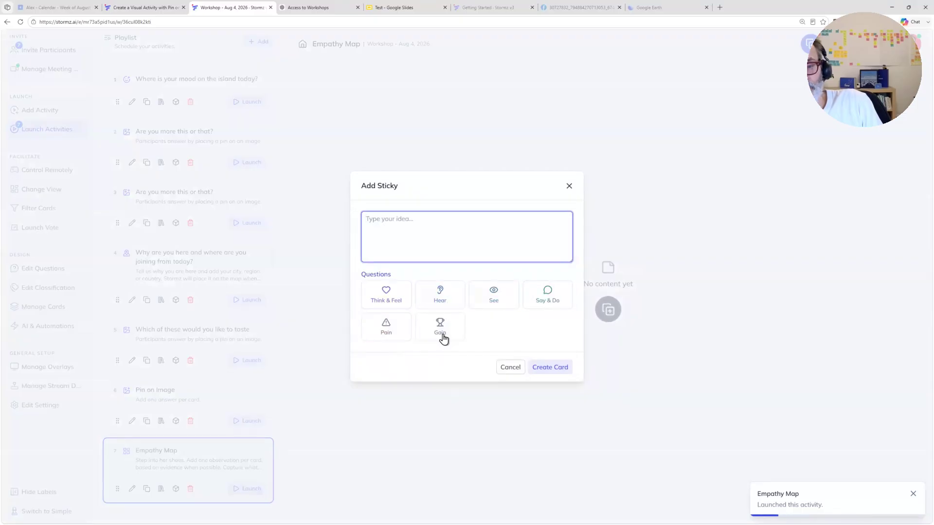
{"action": "left_click", "coordinate": [436, 406]}
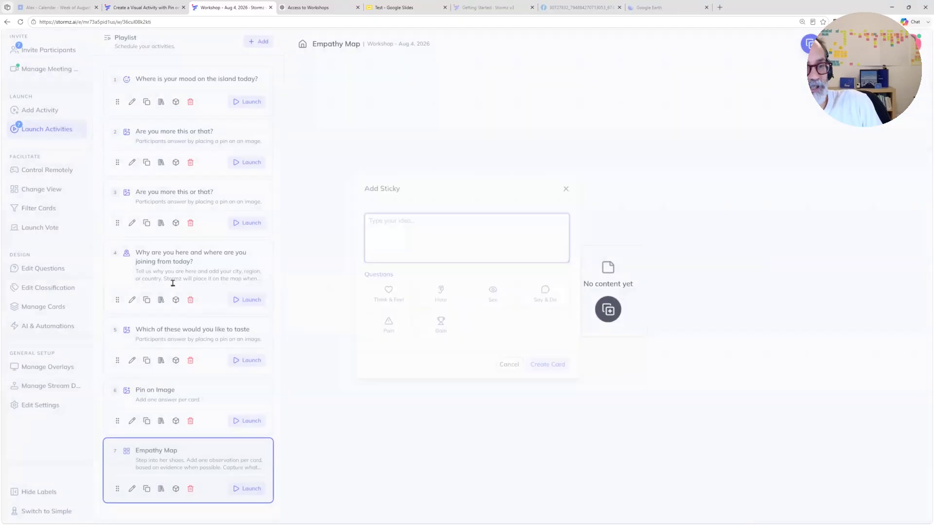
Step: Apply the Kanban view to the Empathy Map activity for all participants, and look over its question columns
{"action": "left_click", "coordinate": [36, 190]}
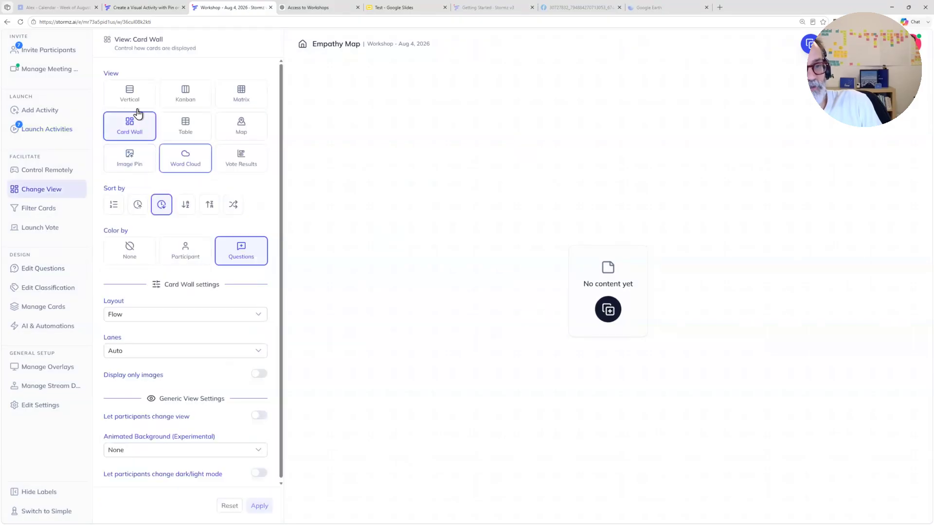
{"action": "left_click", "coordinate": [188, 96]}
{"action": "left_click", "coordinate": [259, 507]}
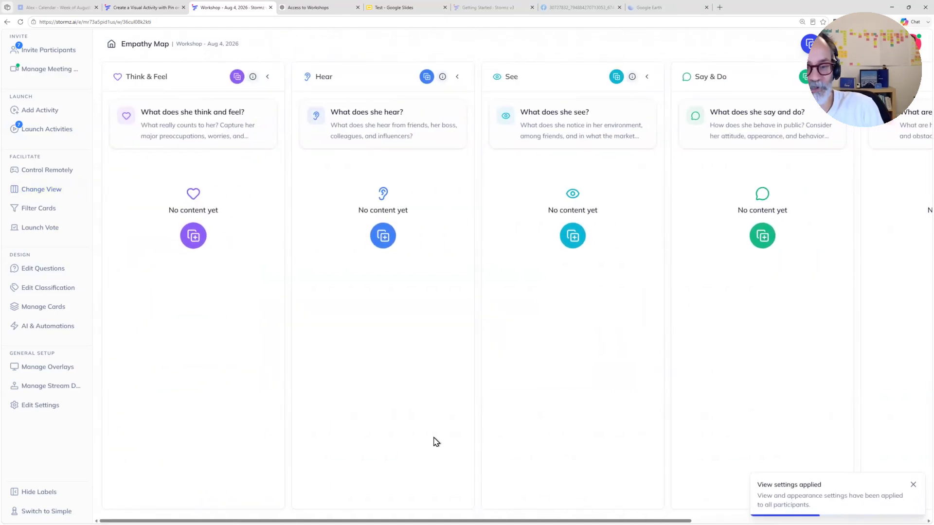
{"action": "left_click_drag", "start_coordinate": [429, 520], "coordinate": [329, 492]}
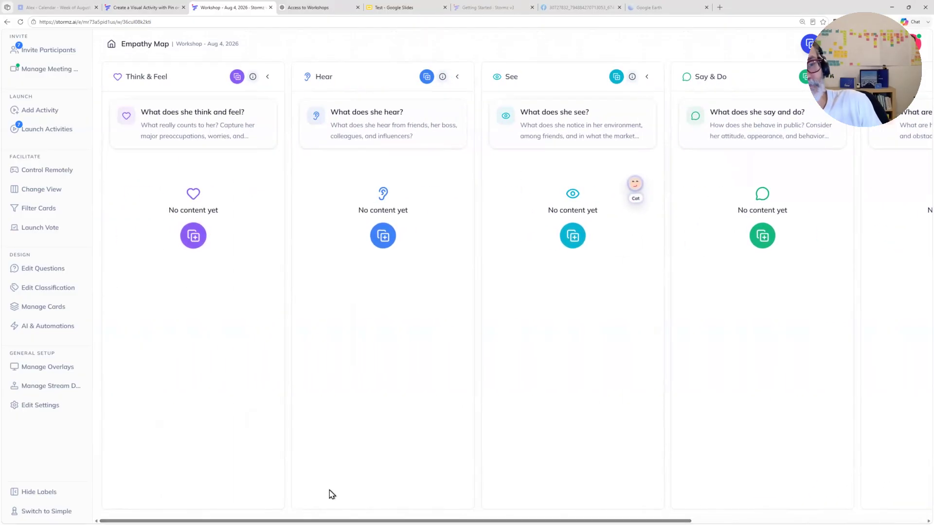
Step: Switch the Empathy Map to the Image Pin view with Screenshot 2026-08-04 175541.png as its custom background image
{"action": "left_click", "coordinate": [46, 194]}
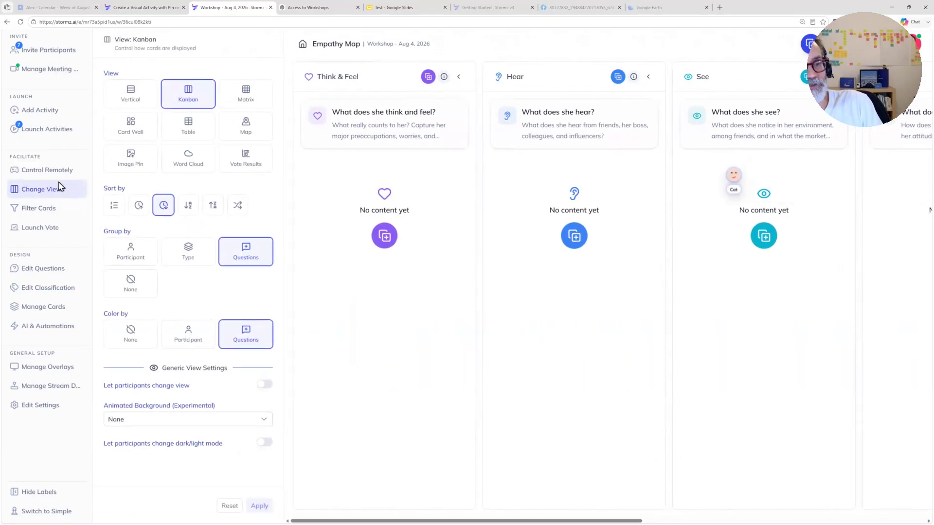
{"action": "left_click", "coordinate": [135, 163]}
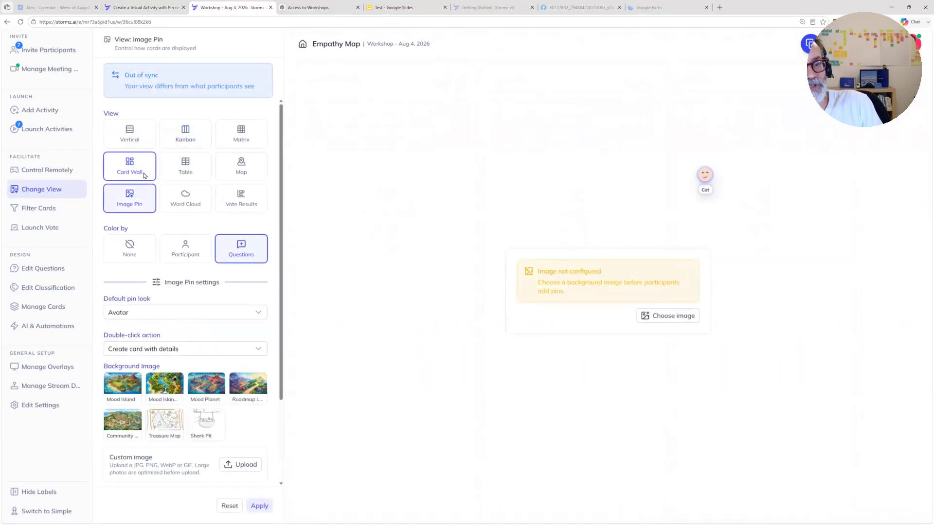
{"action": "left_click", "coordinate": [240, 466]}
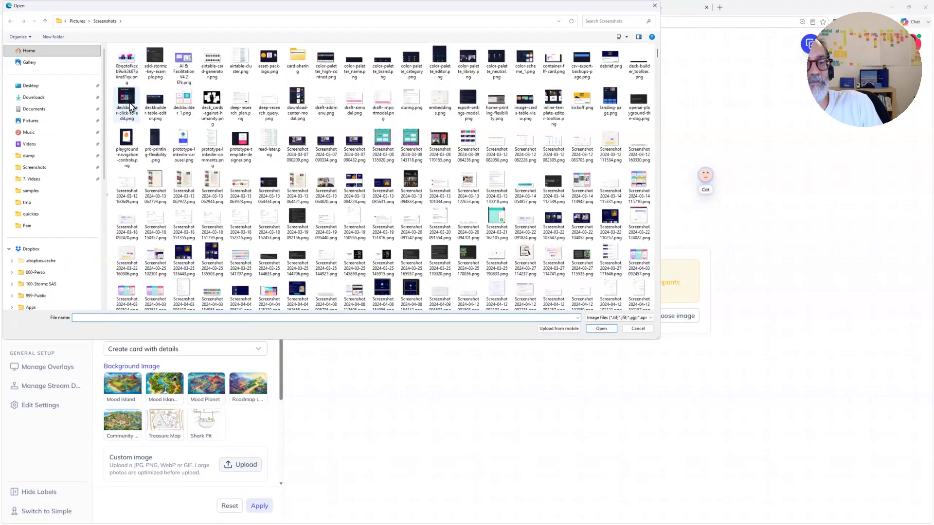
{"action": "left_click", "coordinate": [152, 61]}
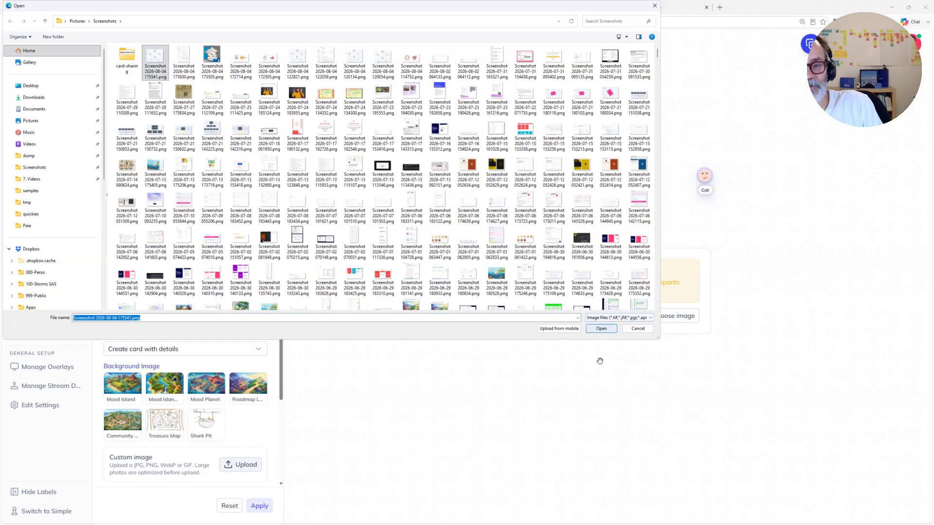
{"action": "key", "text": "Return"}
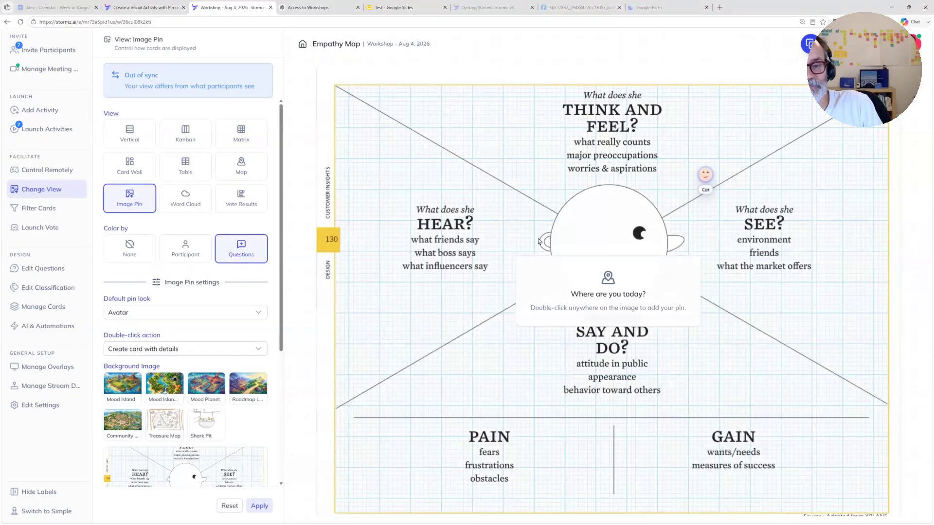
Step: Pin a Think & Feel sticky reading "Think wow stormz is so cool" beside the Think and Feel heading, and preview the cards in Kanban
{"action": "double_click", "coordinate": [461, 229]}
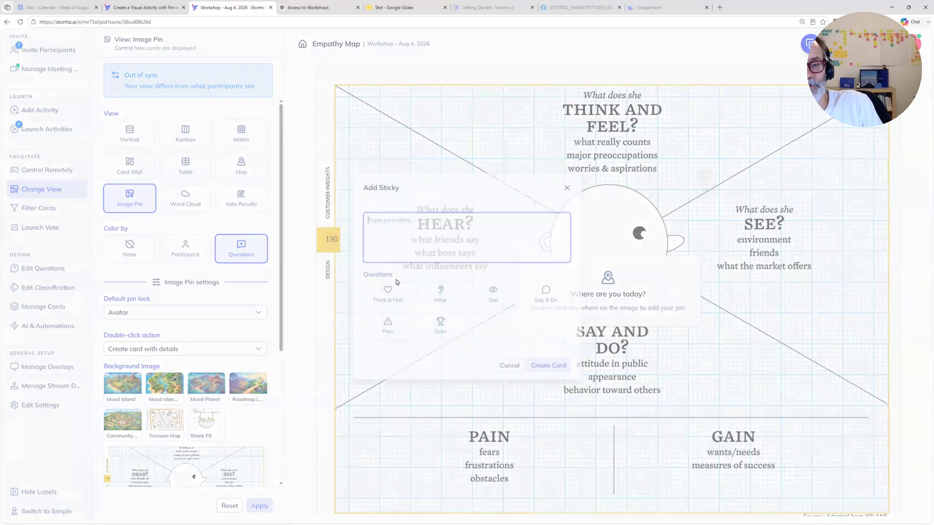
{"action": "left_click", "coordinate": [441, 144]}
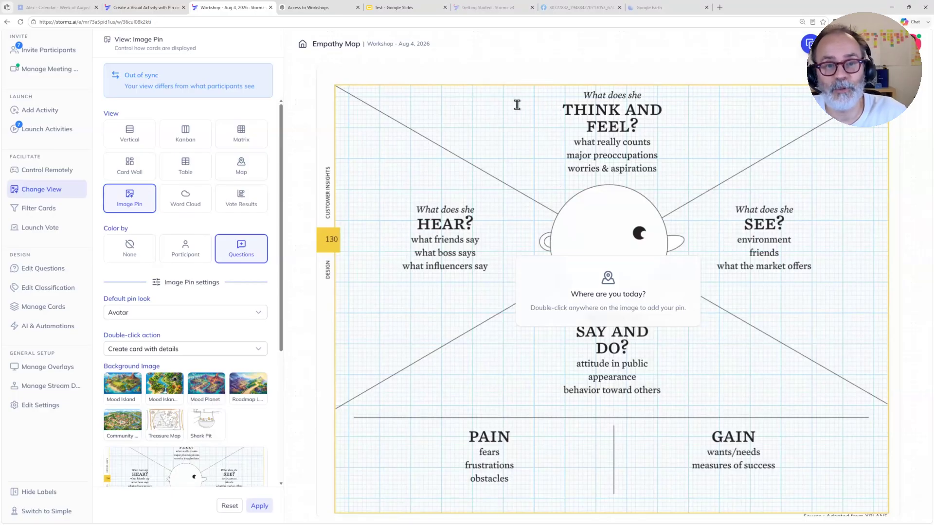
{"action": "double_click", "coordinate": [516, 107]}
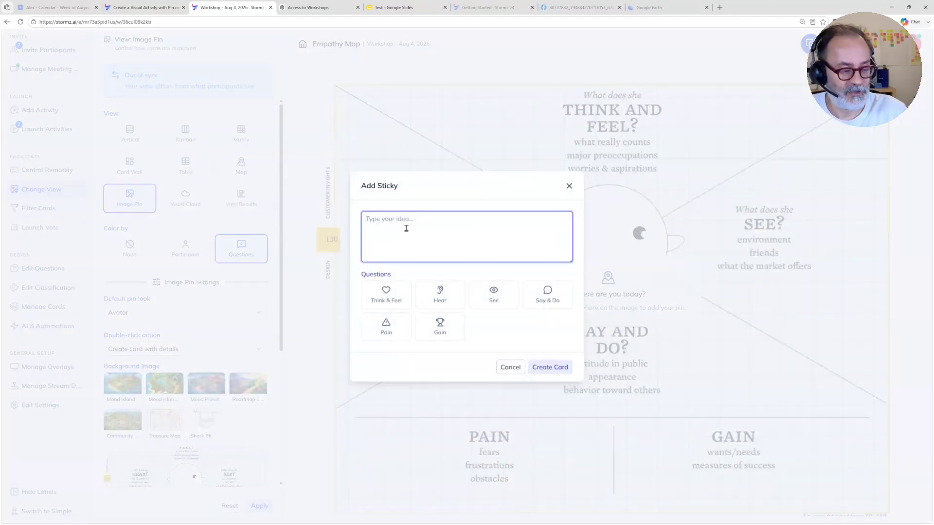
{"action": "type", "text": "Ghd"}
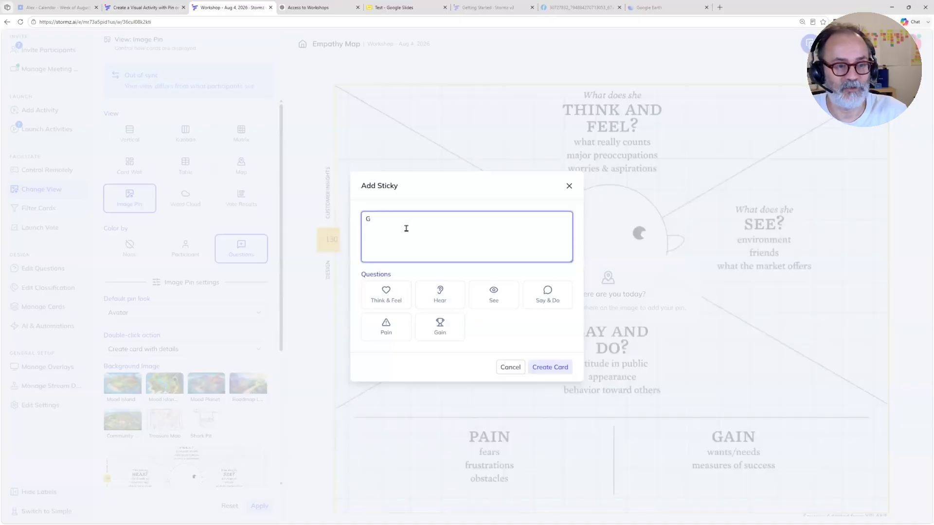
{"action": "key", "text": "BackSpace"}
{"action": "type", "text": "Think wow stormz is so cool"}
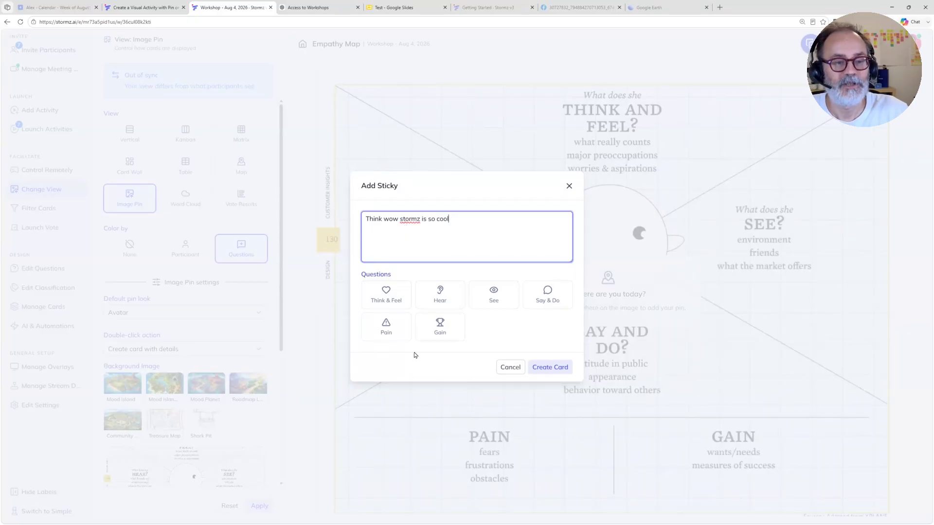
{"action": "left_click", "coordinate": [385, 301]}
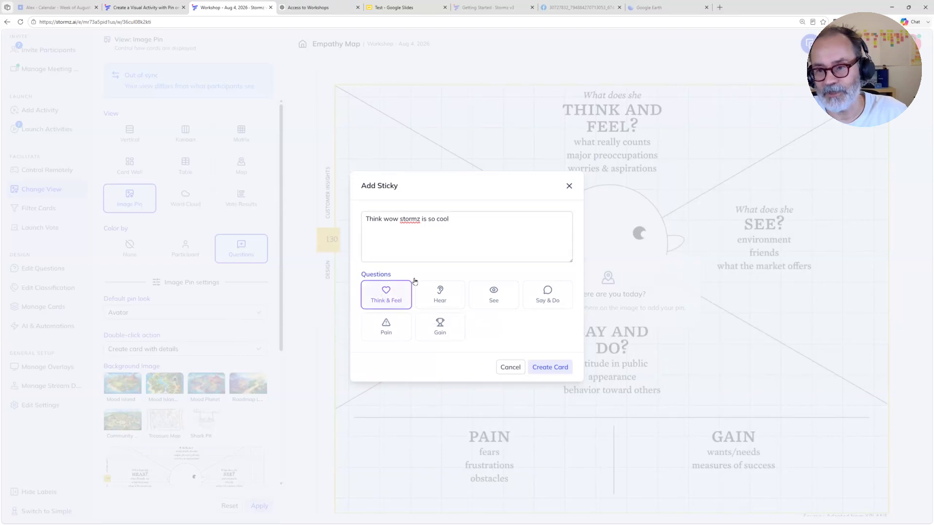
{"action": "left_click", "coordinate": [550, 369]}
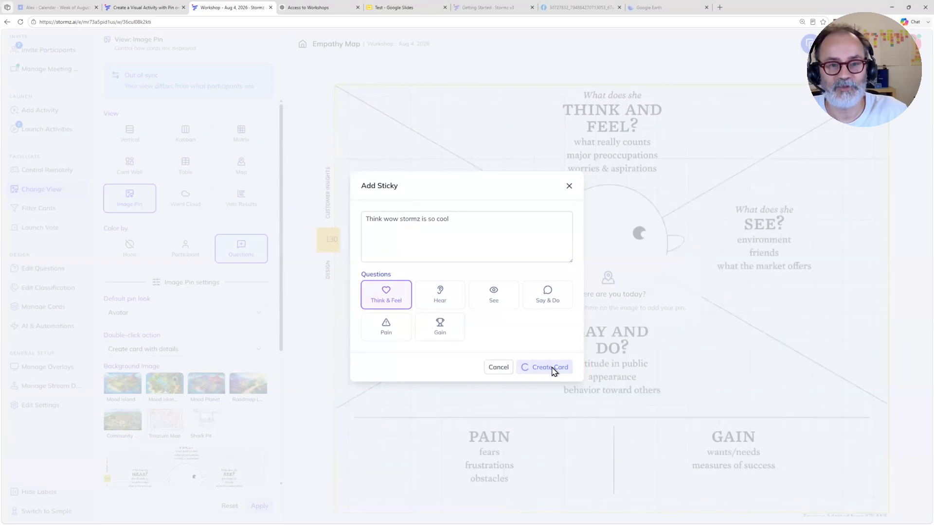
{"action": "left_click", "coordinate": [514, 102]}
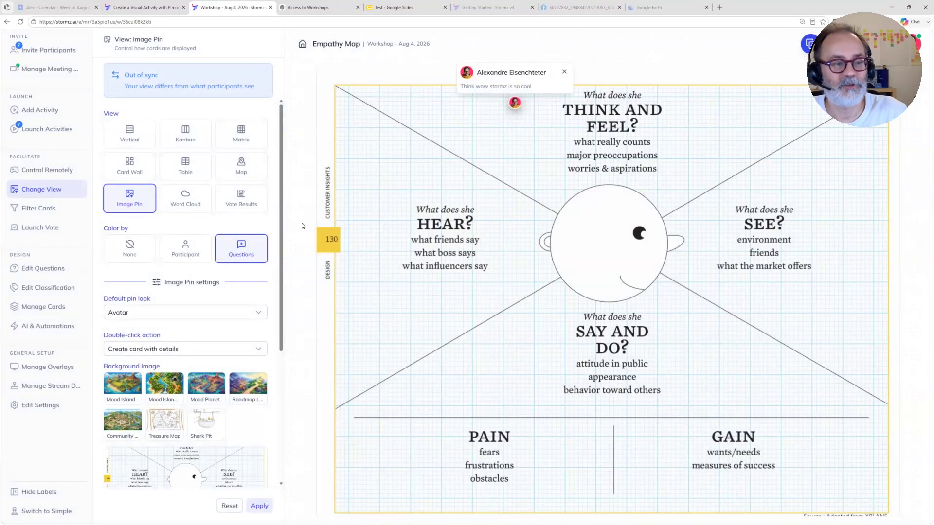
{"action": "left_click", "coordinate": [186, 139]}
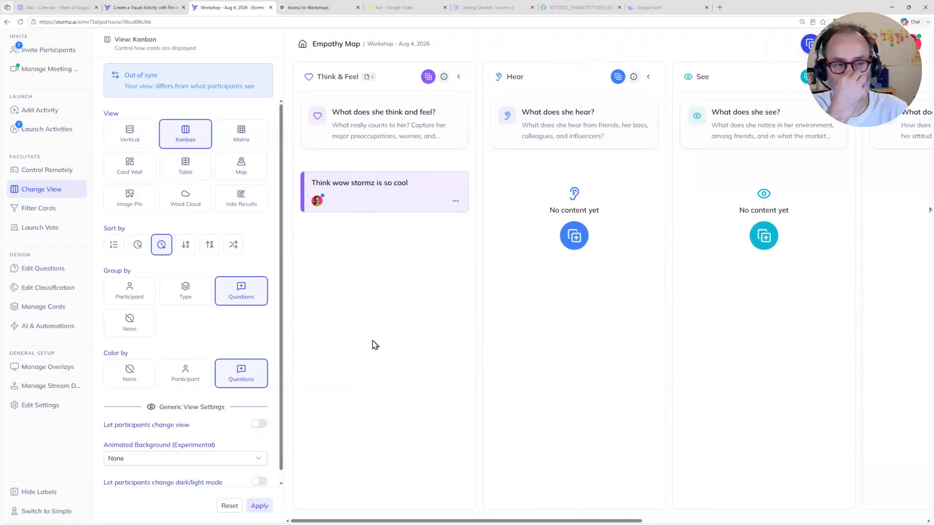
Step: Add the Ownership preset classification to the activity, and require participants to assign a value when creating cards
{"action": "left_click", "coordinate": [50, 290]}
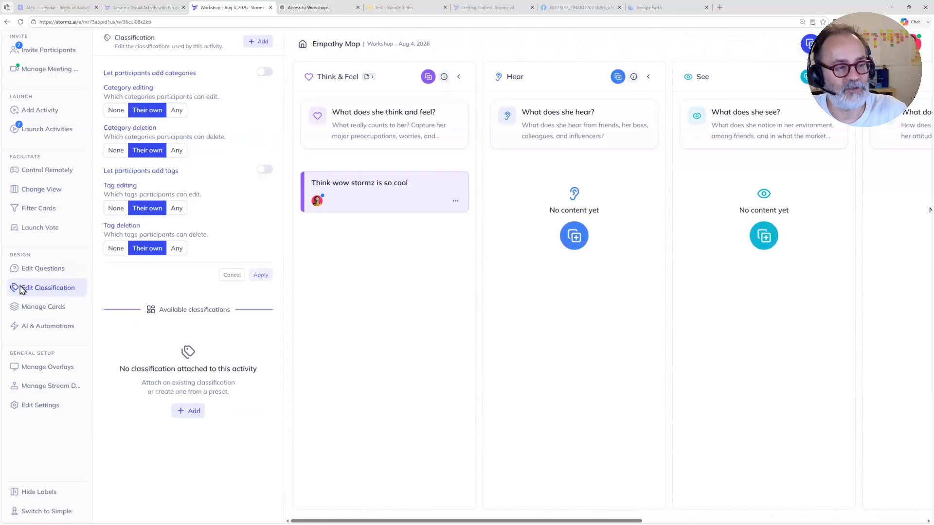
{"action": "left_click", "coordinate": [258, 41]}
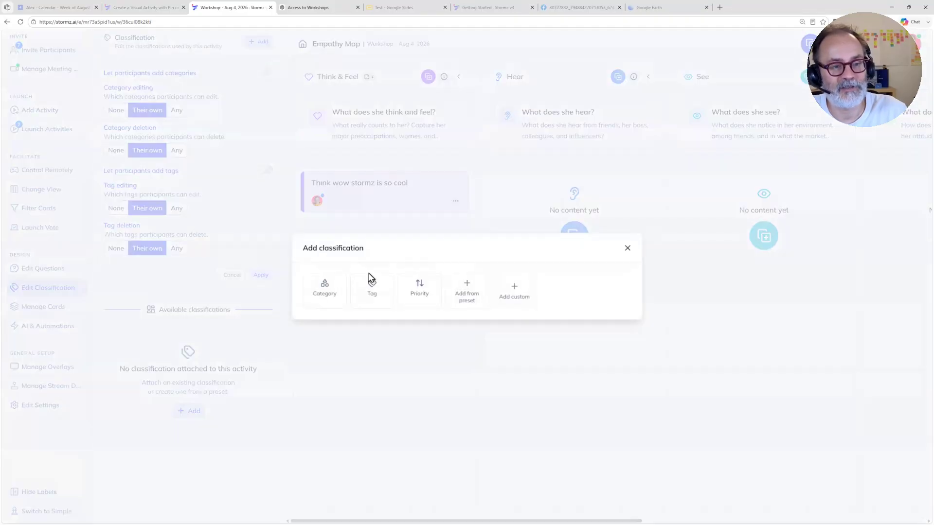
{"action": "left_click", "coordinate": [469, 298]}
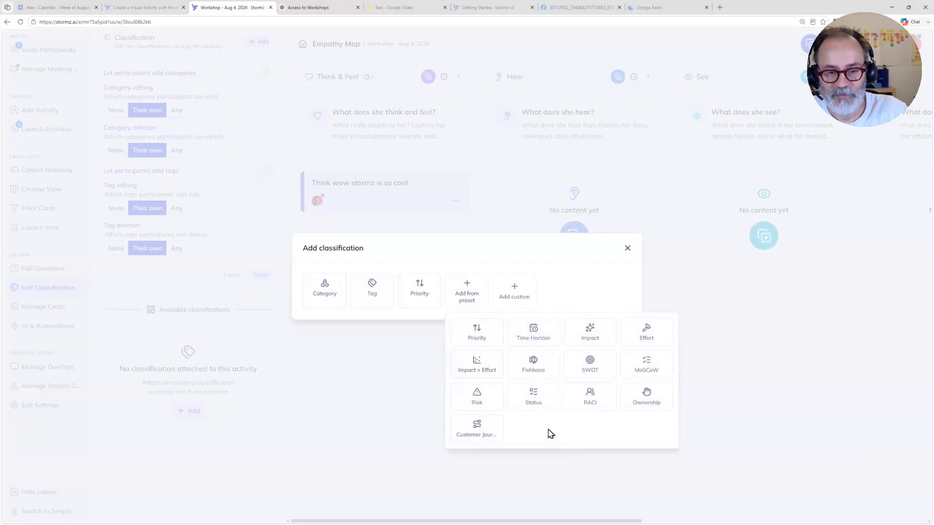
{"action": "left_click", "coordinate": [648, 401]}
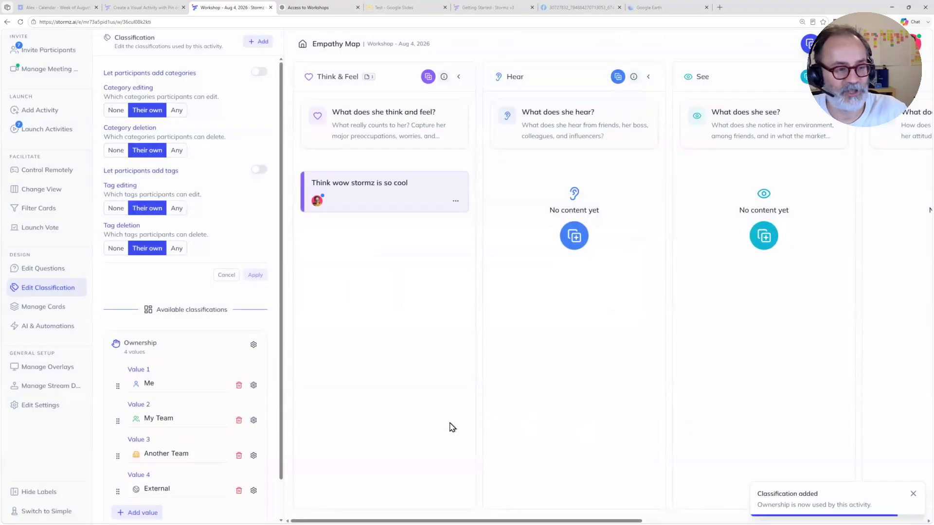
{"action": "scroll", "coordinate": [177, 366], "scroll_direction": "down", "scroll_amount": 1}
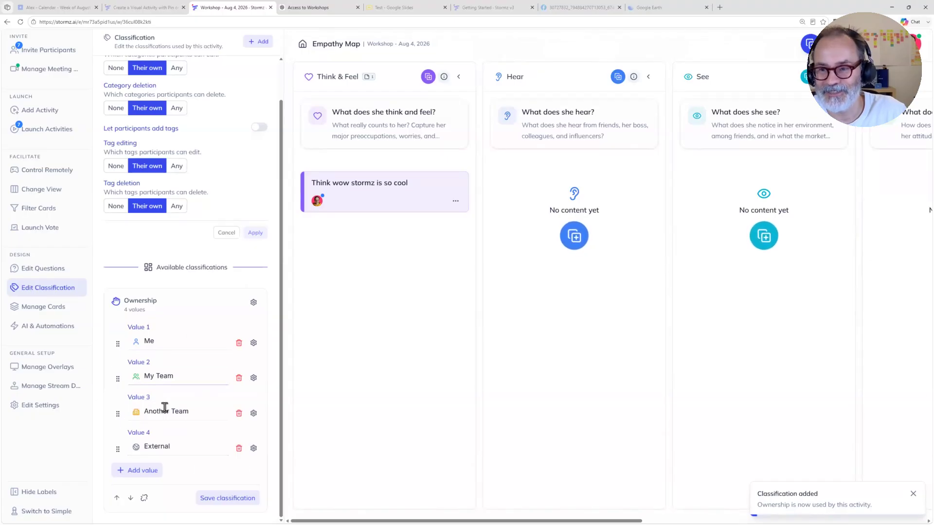
{"action": "left_click", "coordinate": [228, 498]}
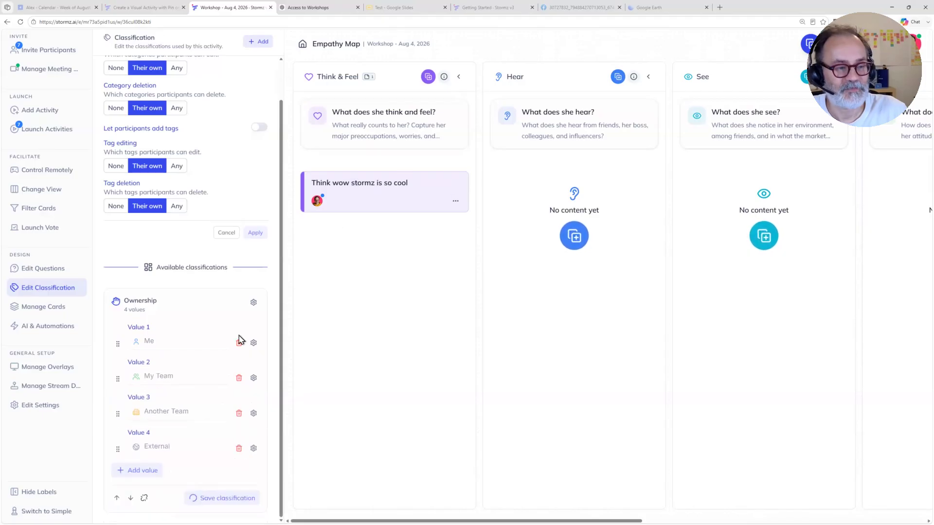
{"action": "left_click", "coordinate": [254, 302]}
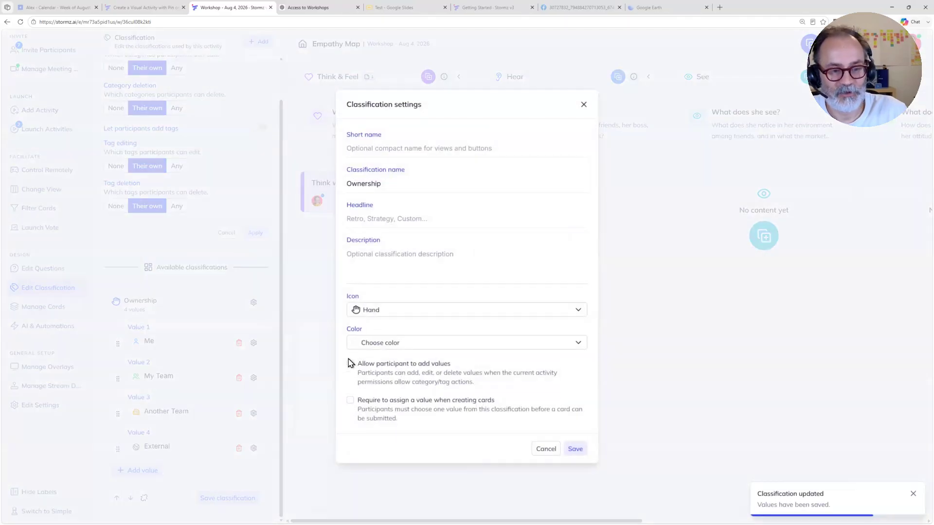
{"action": "left_click", "coordinate": [351, 401]}
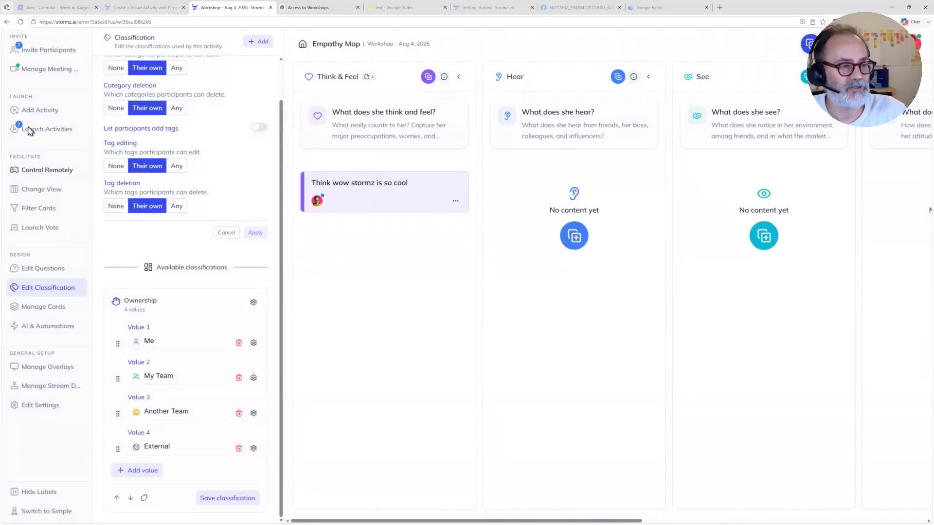
Step: Apply the Image Pin view to the Empathy Map activity for all participants
{"action": "left_click", "coordinate": [41, 190]}
{"action": "left_click", "coordinate": [130, 197]}
{"action": "left_click", "coordinate": [258, 506]}
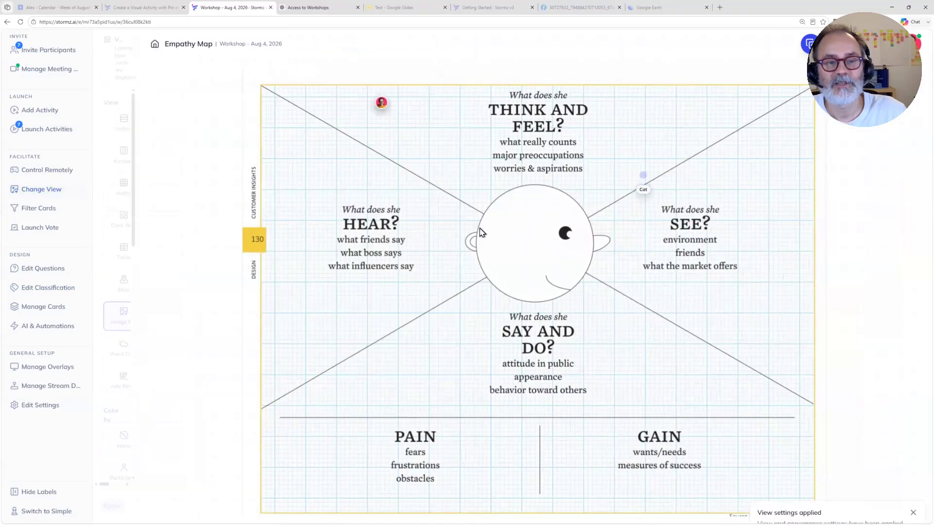
Step: Pin a sticky reading "test" above the Hear heading, with question Hear and ownership Another Team
{"action": "left_click", "coordinate": [323, 184]}
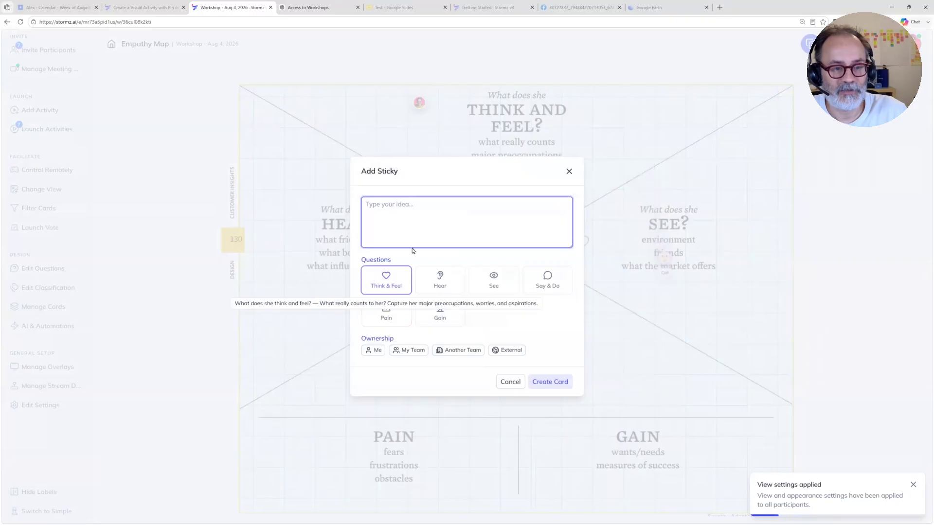
{"action": "left_click", "coordinate": [442, 288]}
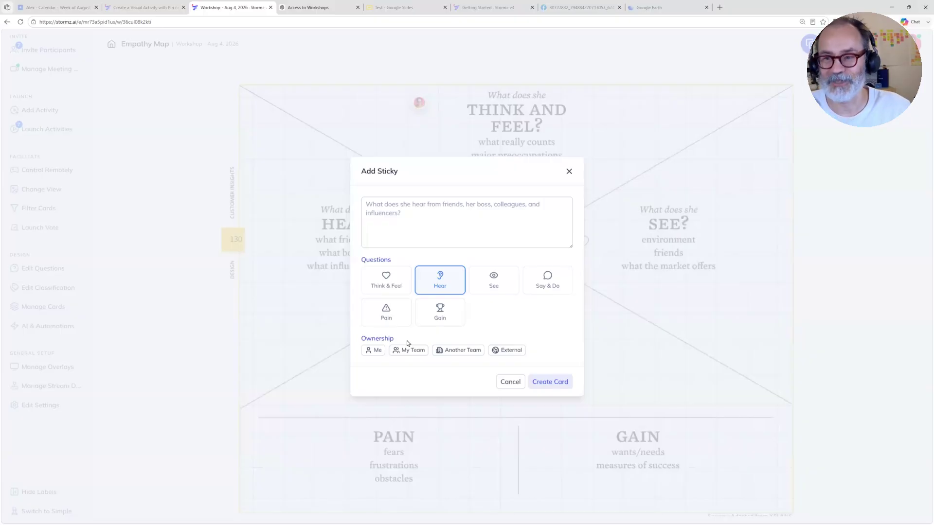
{"action": "left_click", "coordinate": [450, 351]}
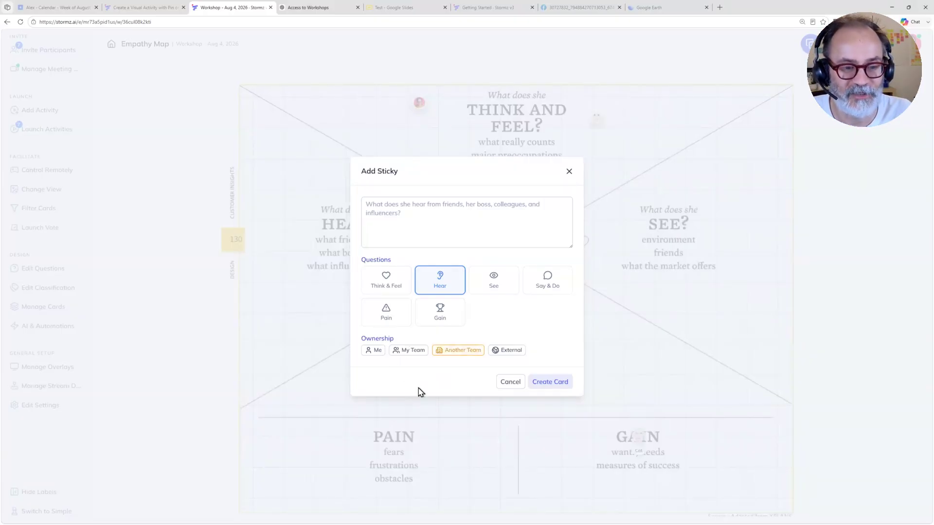
{"action": "left_click", "coordinate": [398, 204]}
{"action": "type", "text": "test"}
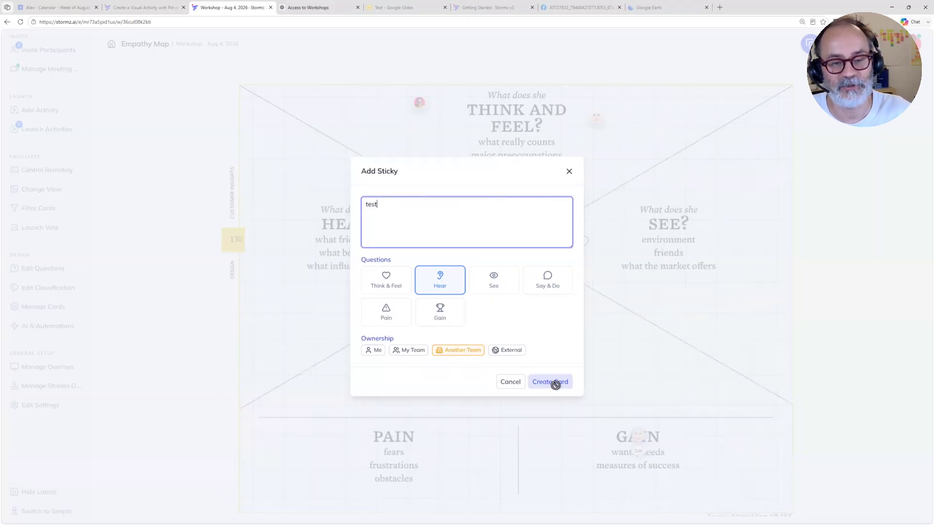
{"action": "left_click", "coordinate": [549, 382]}
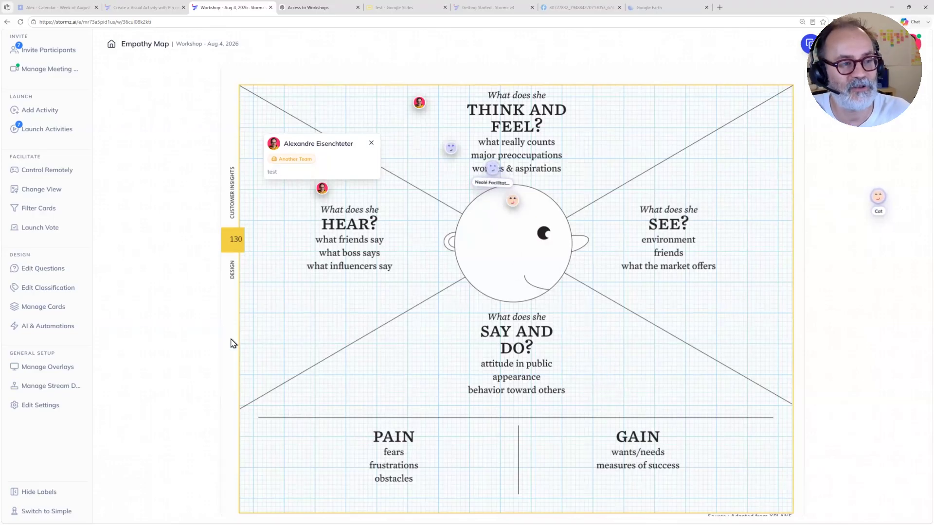
Step: Add and launch the ready-to-facilitate Space Journey activity, and open its Asteroid Field zone
{"action": "left_click", "coordinate": [43, 112]}
{"action": "left_click", "coordinate": [257, 299]}
{"action": "scroll", "coordinate": [257, 298], "scroll_direction": "down", "scroll_amount": 1}
{"action": "left_click", "coordinate": [274, 290]}
{"action": "scroll", "coordinate": [276, 290], "scroll_direction": "down", "scroll_amount": 4}
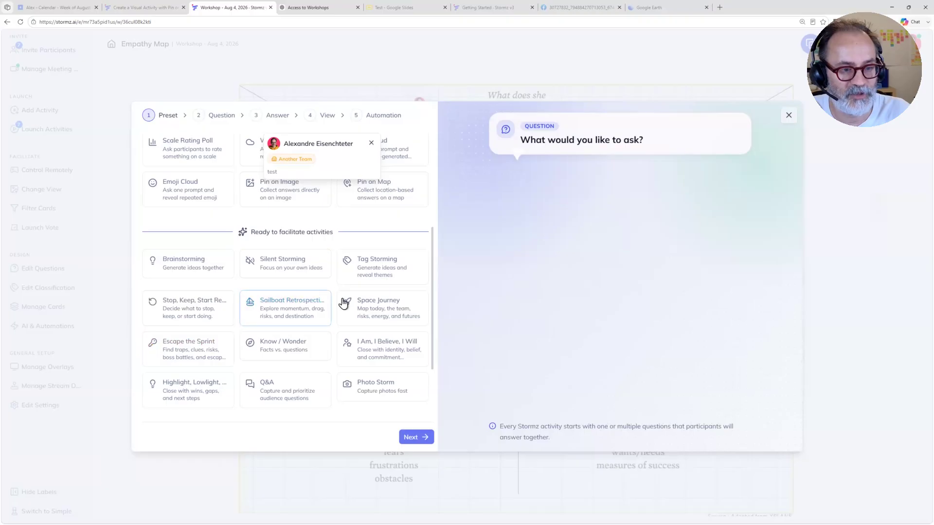
{"action": "left_click", "coordinate": [398, 311]}
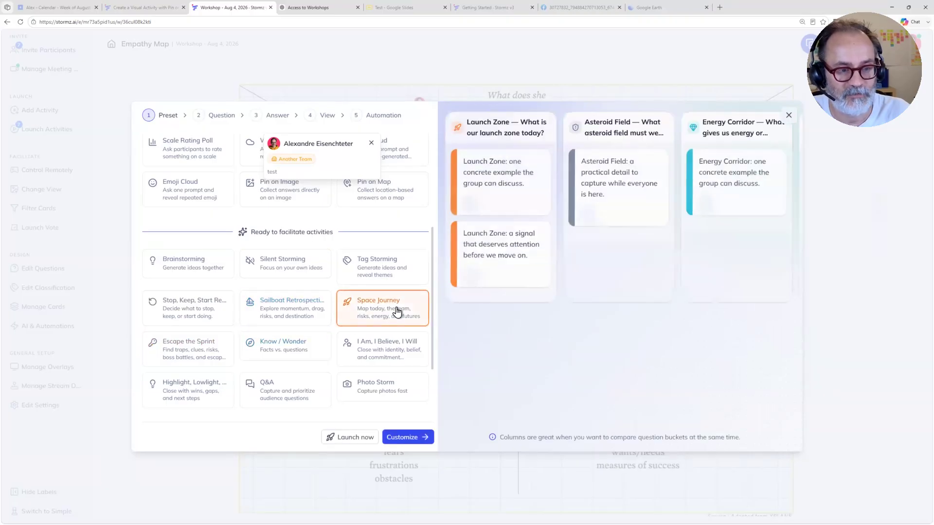
{"action": "left_click", "coordinate": [364, 436]}
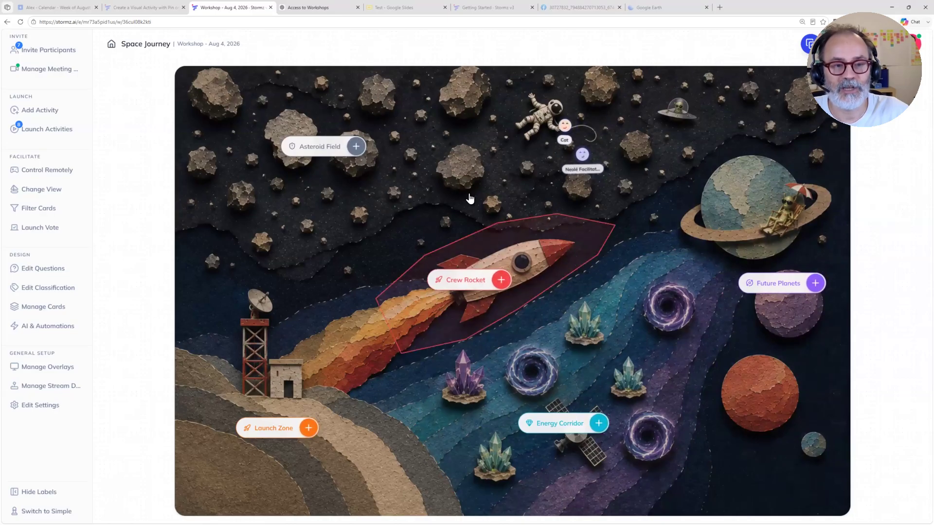
{"action": "left_click", "coordinate": [450, 175]}
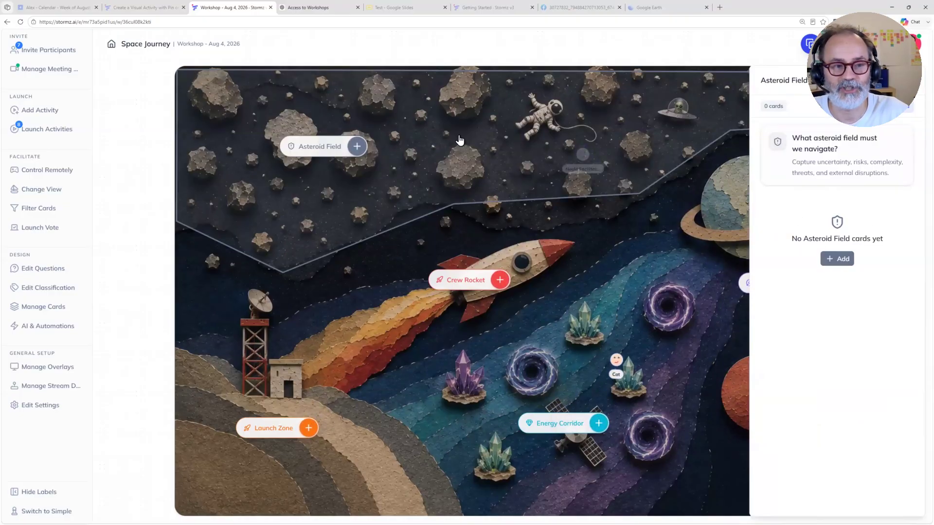
Step: Add a card reading "I have the best ever clients!" to the Energy Corridor zone, and close the zone's details
{"action": "left_click", "coordinate": [420, 313]}
{"action": "left_click", "coordinate": [601, 370]}
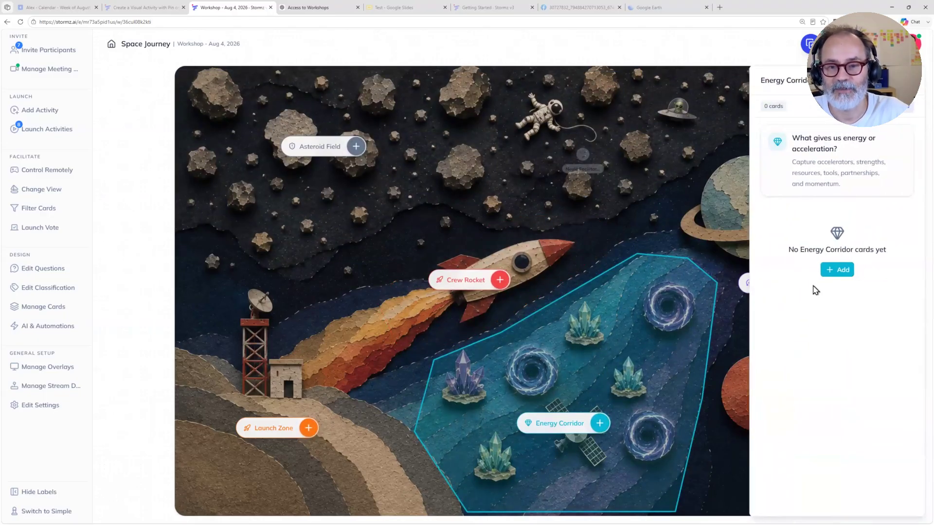
{"action": "left_click", "coordinate": [836, 270]}
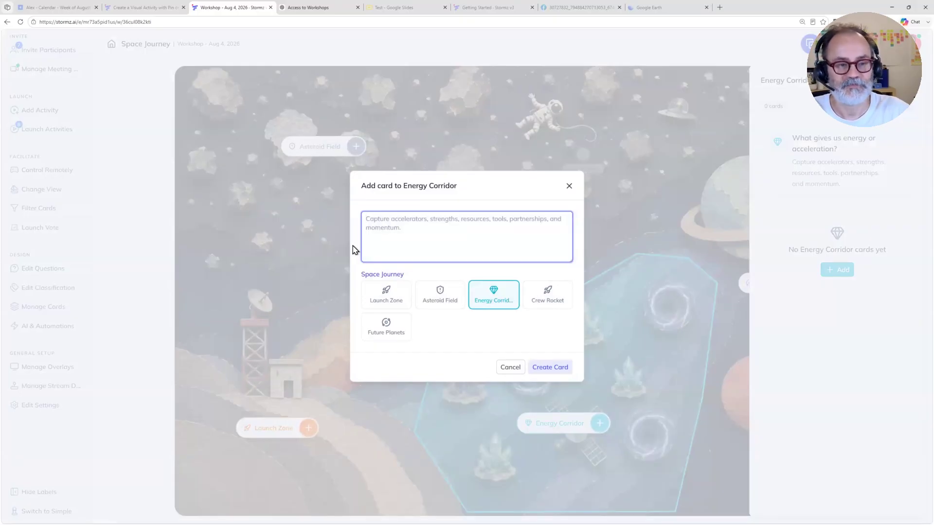
{"action": "type", "text": "I have"}
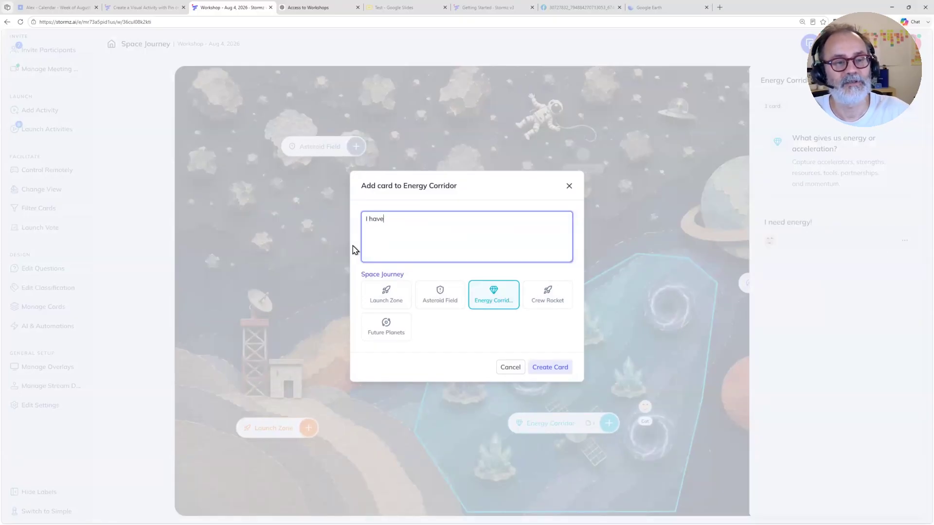
{"action": "type", "text": "best ever clients!"}
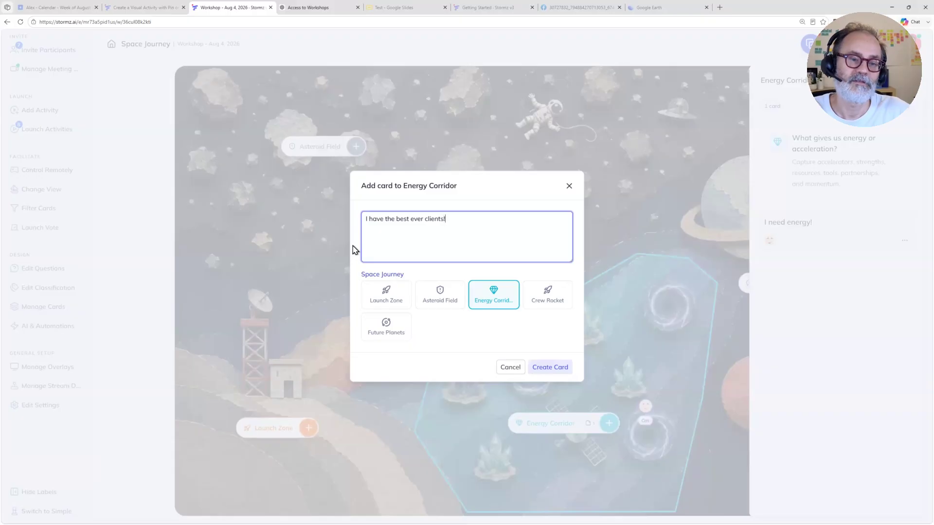
{"action": "left_click", "coordinate": [541, 368]}
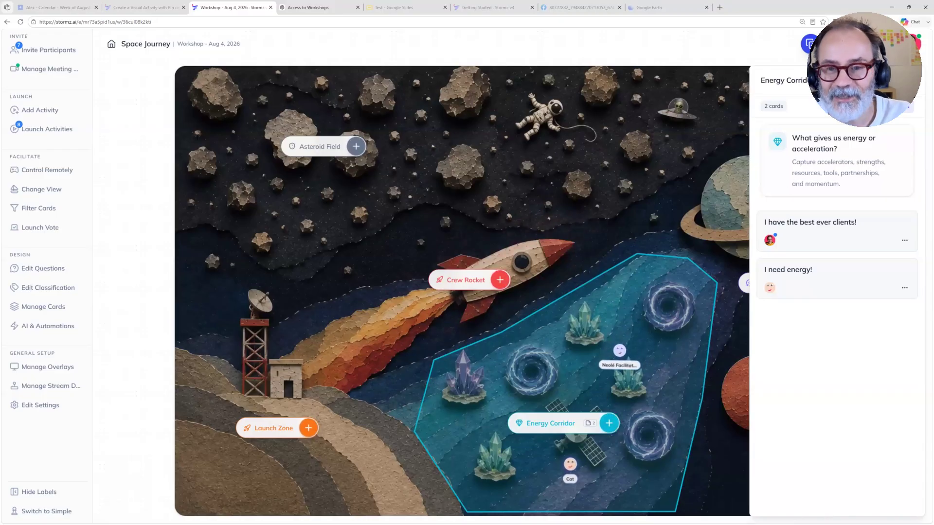
{"action": "left_click", "coordinate": [698, 261]}
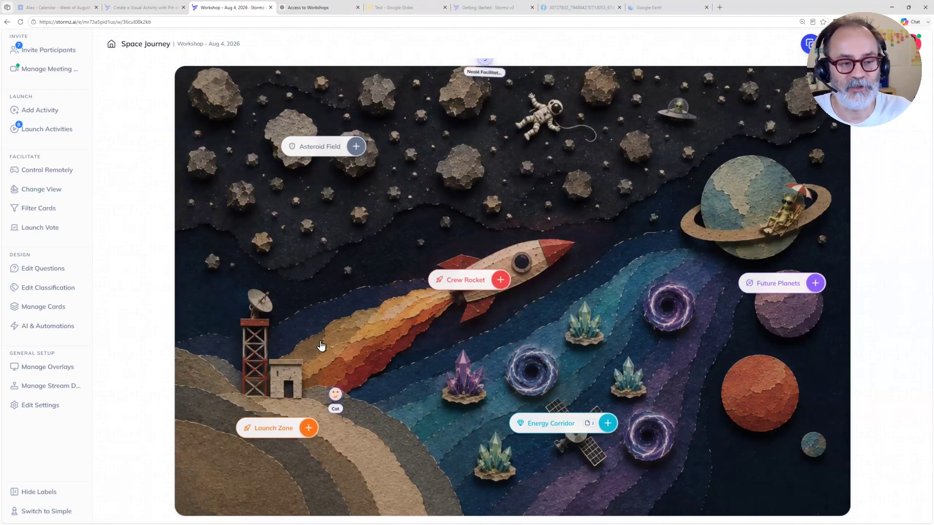
Step: View the Launch Zone question, and preview the card creation forms of the Launch Zone and Energy Corridor zones
{"action": "left_click", "coordinate": [247, 400]}
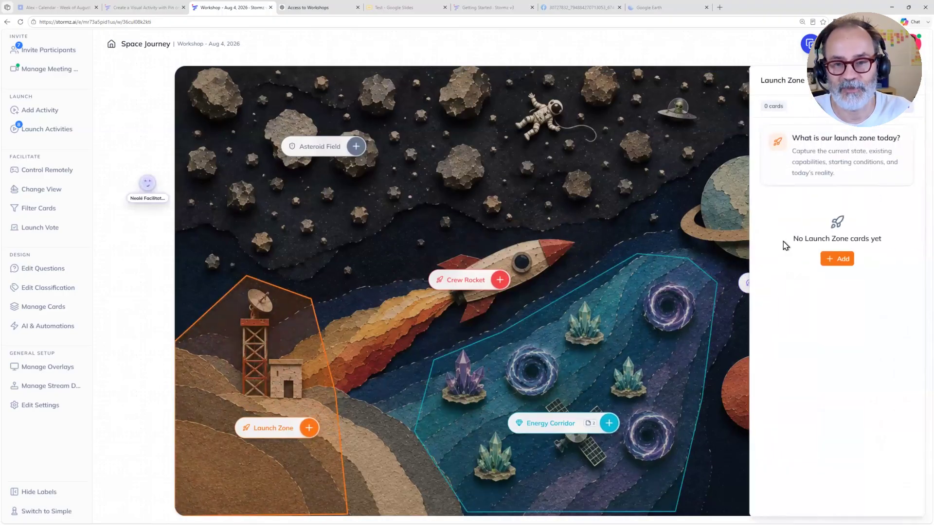
{"action": "left_click", "coordinate": [436, 316]}
{"action": "left_click", "coordinate": [309, 428]}
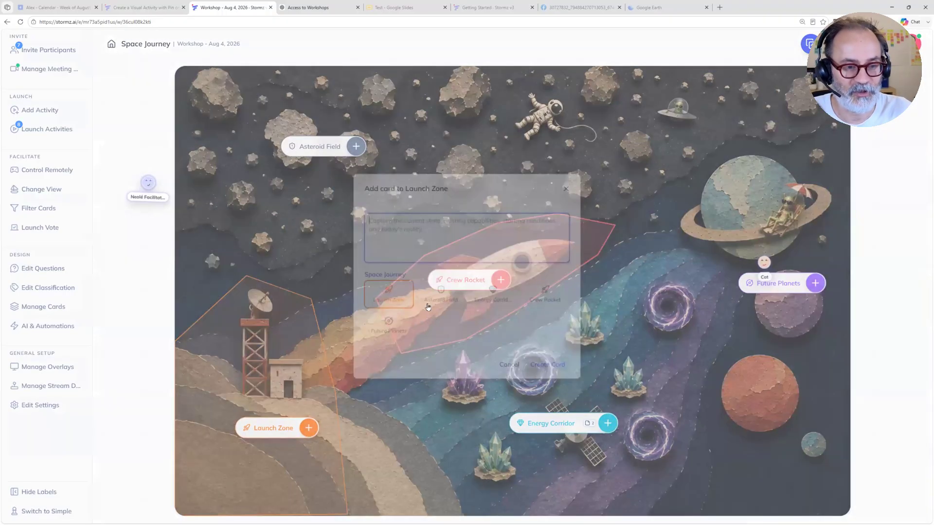
{"action": "left_click", "coordinate": [327, 287]}
{"action": "left_click", "coordinate": [609, 424]}
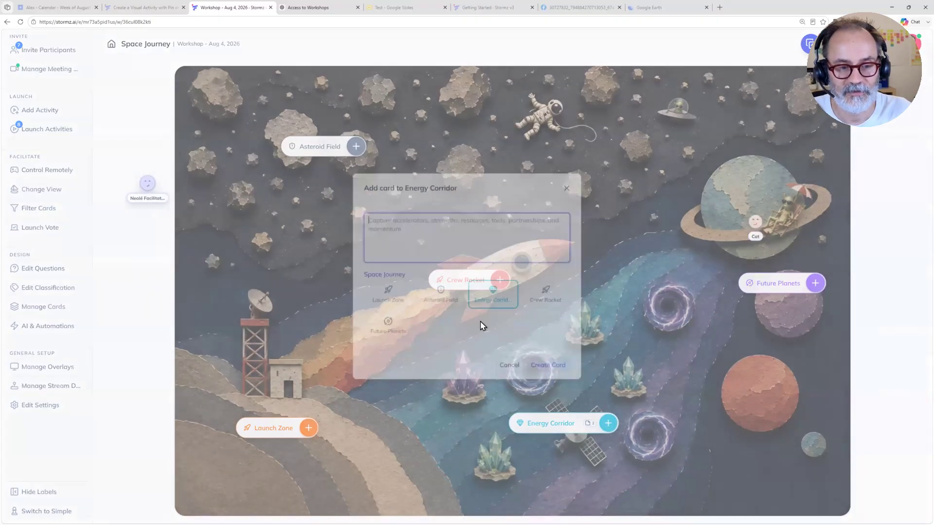
{"action": "left_click", "coordinate": [526, 387]}
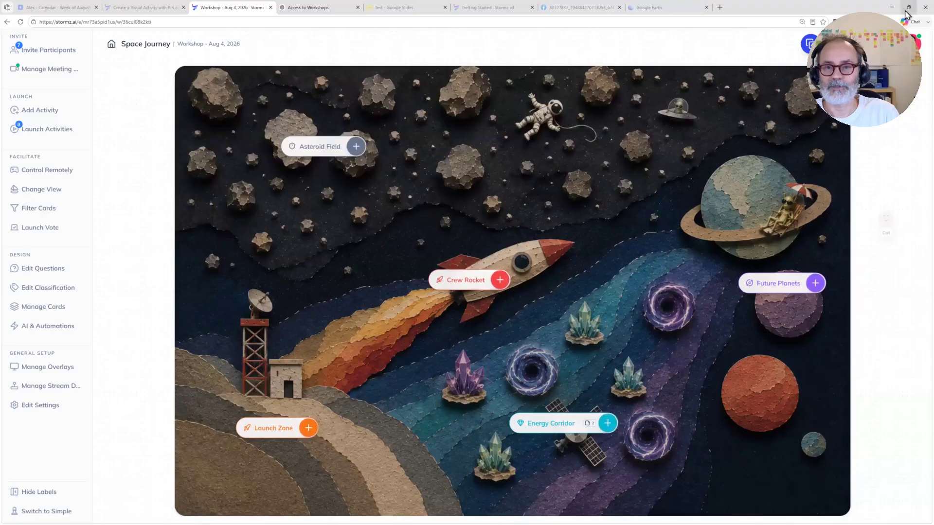
Step: Snap the facilitator browser window to half of the screen and minimize the Nucleo window to expose the narrow participant window
{"action": "mouse_move", "coordinate": [904, 11]}
{"action": "left_click", "coordinate": [821, 28]}
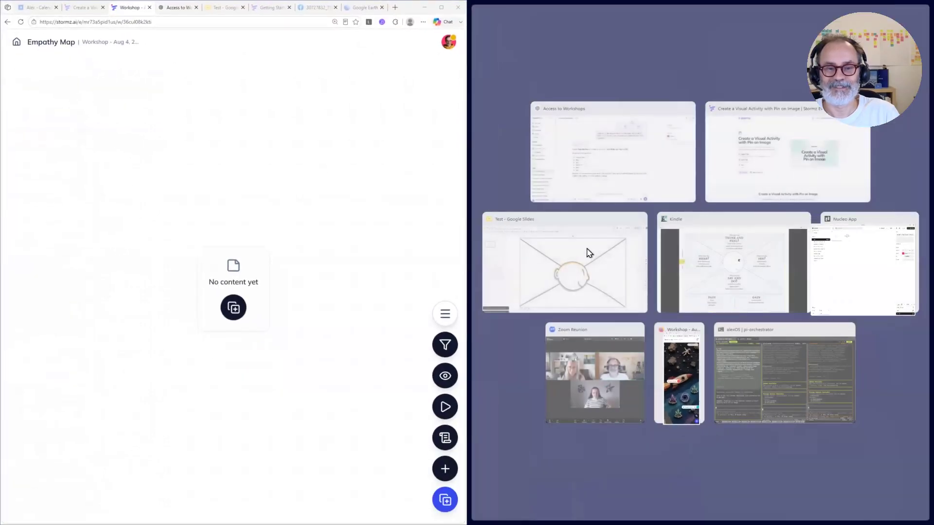
{"action": "left_click", "coordinate": [492, 119]}
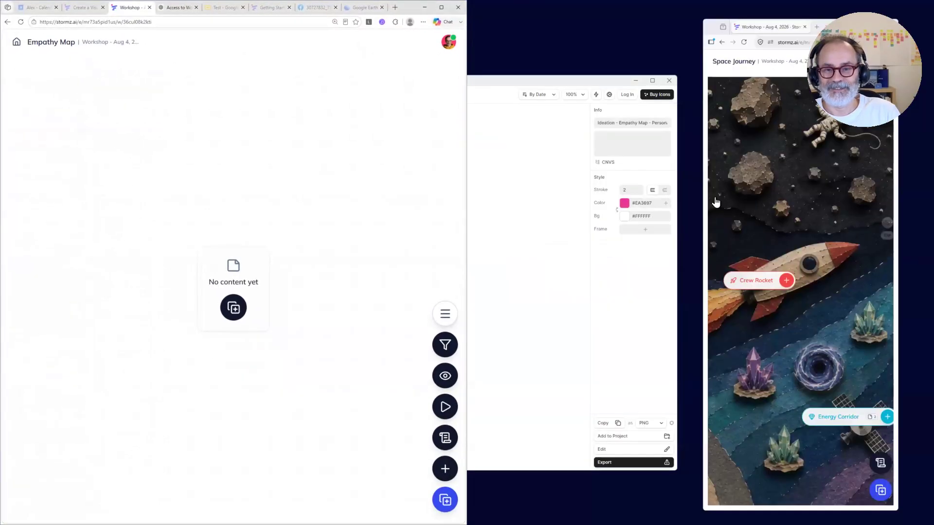
{"action": "left_click", "coordinate": [635, 82]}
Step: Add a card reading "Test" to the Future Planets zone from the participant window, and close the zone's details
{"action": "left_click_drag", "start_coordinate": [840, 195], "coordinate": [692, 225]}
{"action": "left_click_drag", "start_coordinate": [819, 226], "coordinate": [730, 232]}
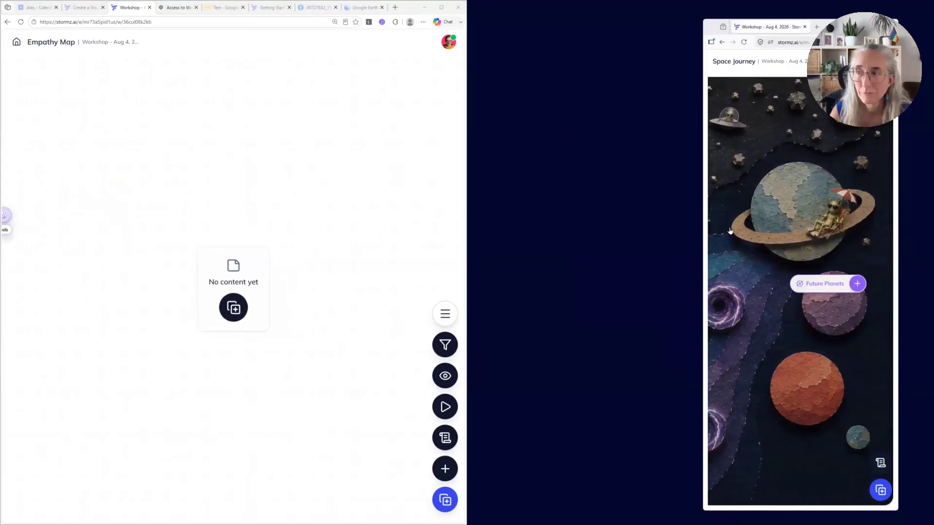
{"action": "left_click", "coordinate": [800, 236]}
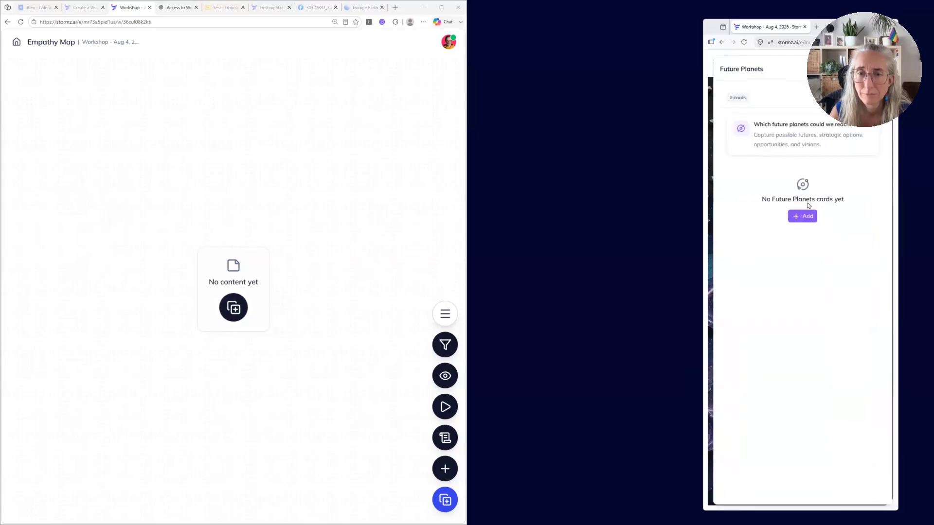
{"action": "left_click", "coordinate": [807, 215]}
{"action": "left_click", "coordinate": [740, 109]}
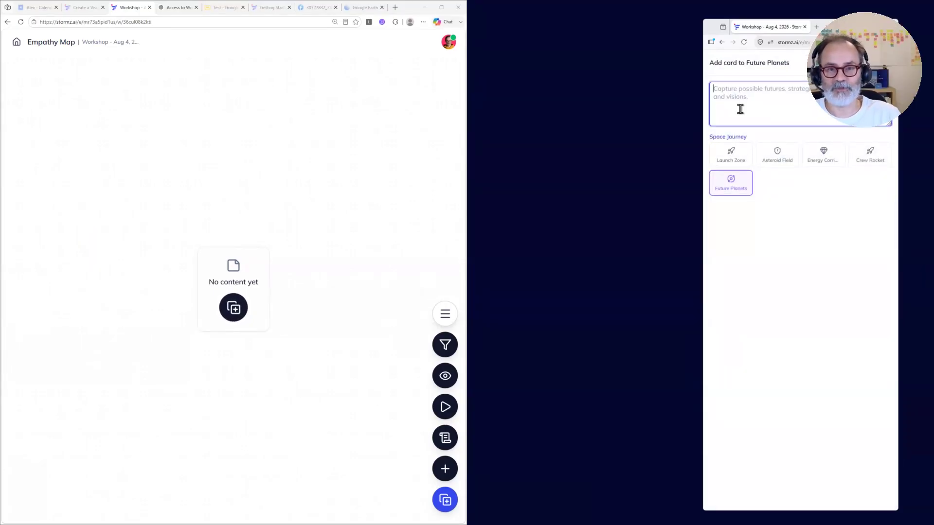
{"action": "type", "text": "Test"}
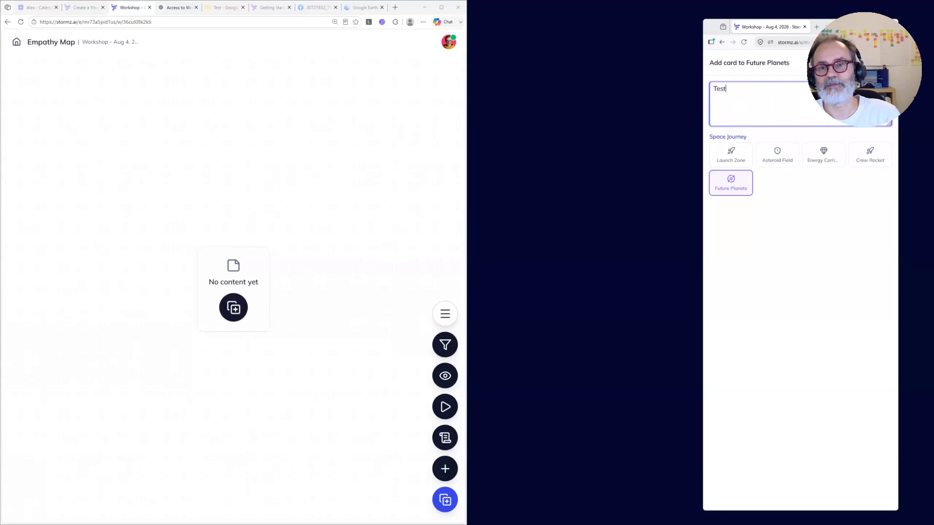
{"action": "key", "text": "Return"}
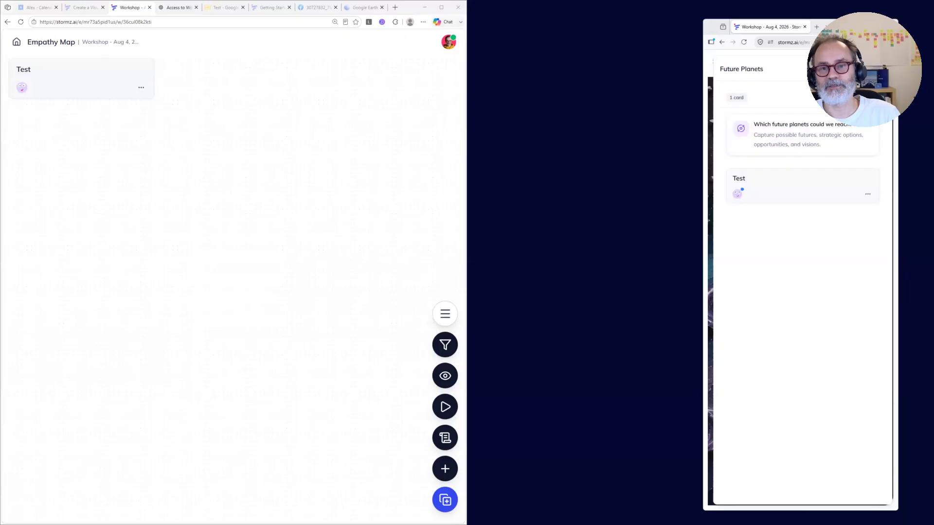
{"action": "key", "text": "Escape"}
Step: Examine the whole Space Journey map in the participant window, including the Crew Rocket question and its card creation form
{"action": "left_click_drag", "start_coordinate": [736, 193], "coordinate": [882, 195]}
{"action": "left_click_drag", "start_coordinate": [777, 194], "coordinate": [873, 184]}
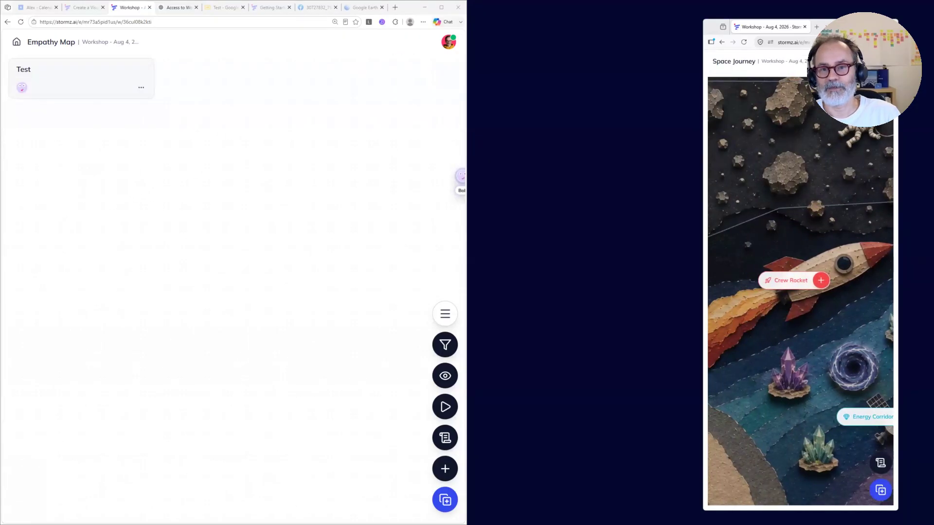
{"action": "scroll", "coordinate": [850, 116], "scroll_direction": "down", "scroll_amount": 5}
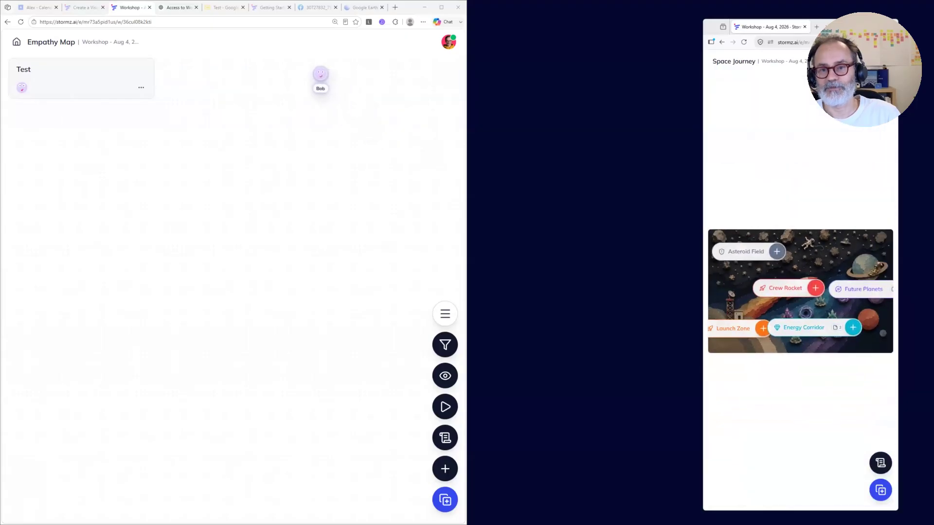
{"action": "left_click", "coordinate": [780, 288]}
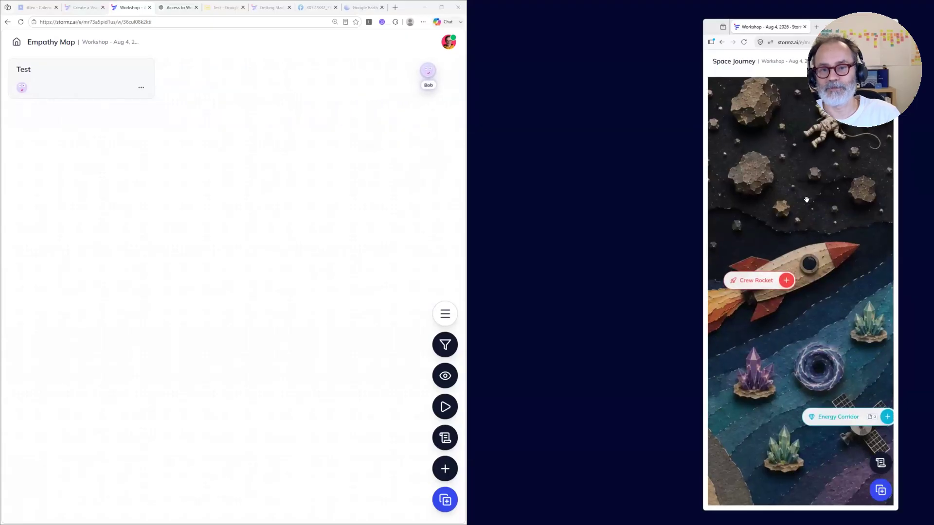
{"action": "left_click", "coordinate": [761, 278]}
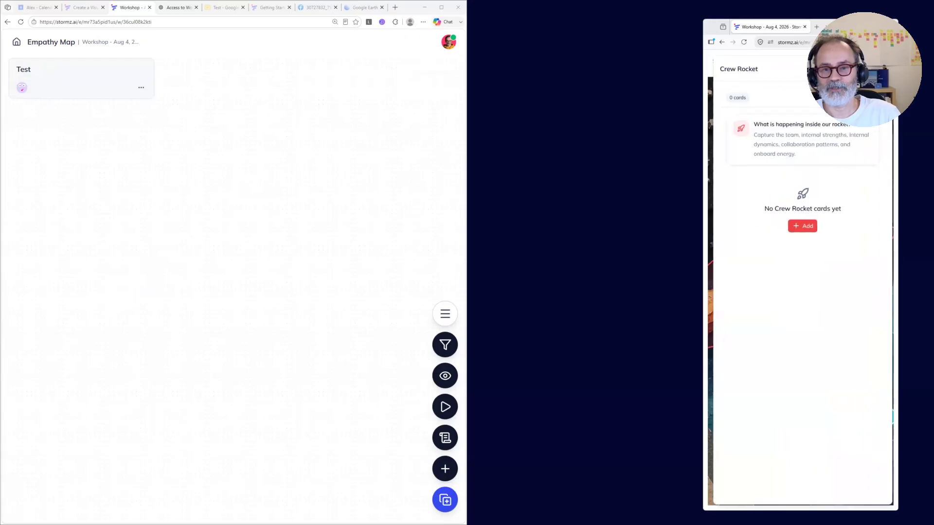
{"action": "left_click", "coordinate": [879, 69]}
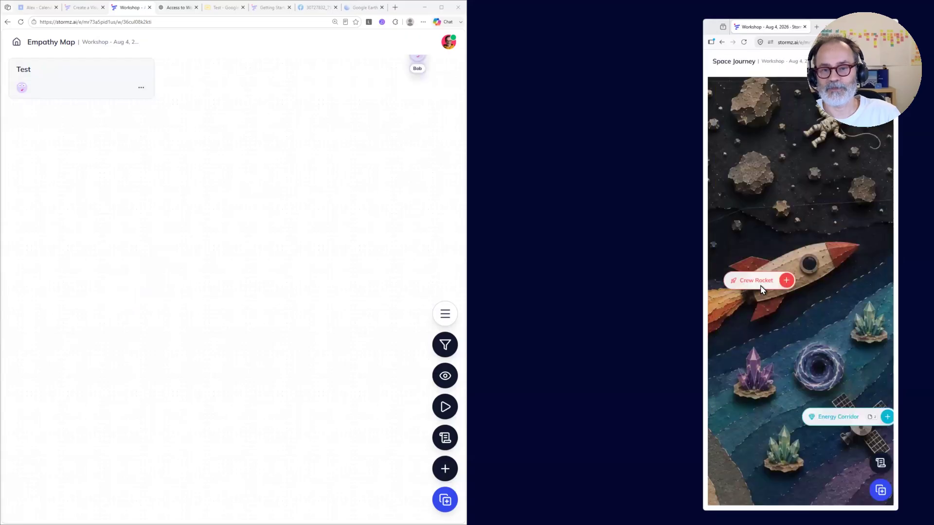
{"action": "left_click", "coordinate": [787, 281]}
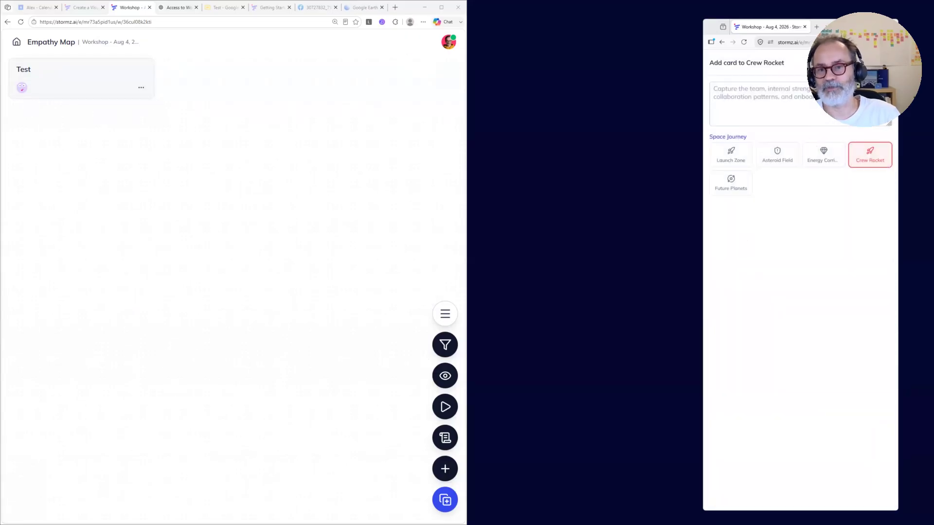
{"action": "left_click", "coordinate": [884, 64]}
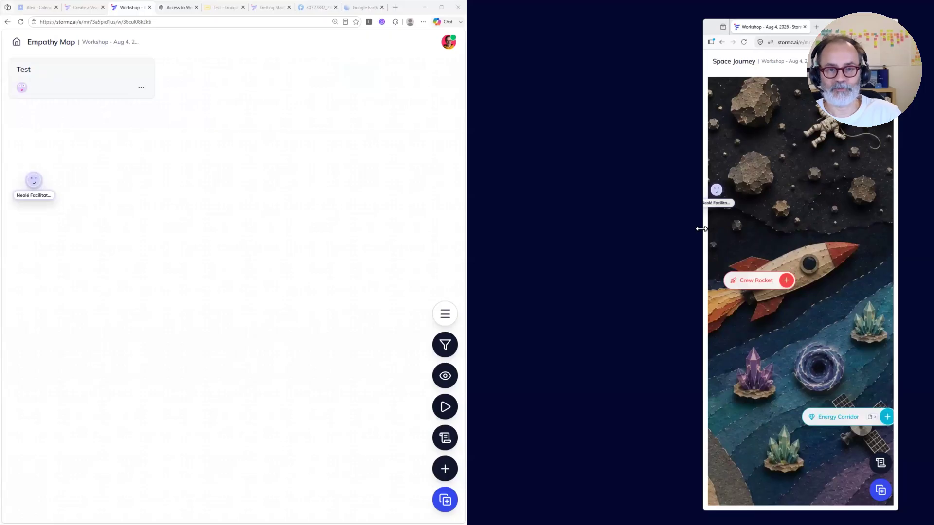
Step: Widen the participant window, reload the facilitator page to show Space Journey, and narrow the facilitator window so both fit side by side
{"action": "left_click_drag", "start_coordinate": [456, 277], "coordinate": [456, 272]}
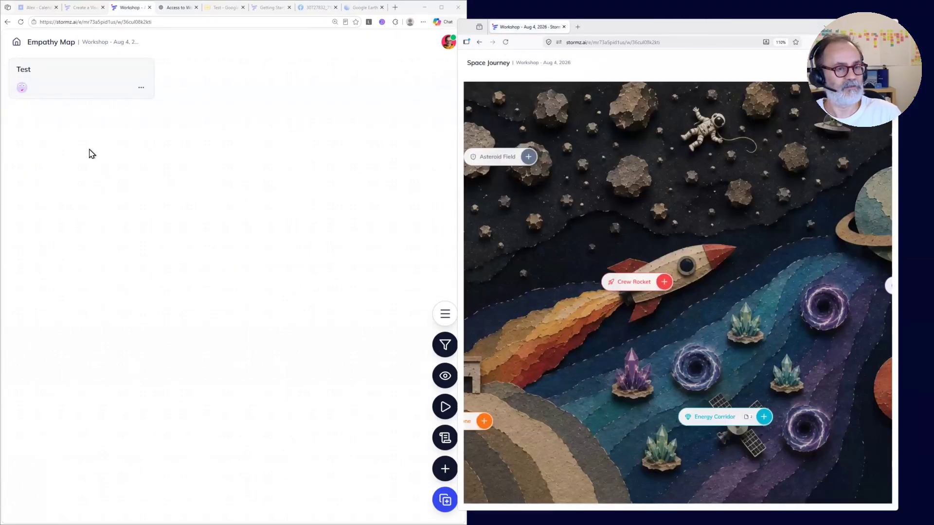
{"action": "left_click", "coordinate": [21, 21]}
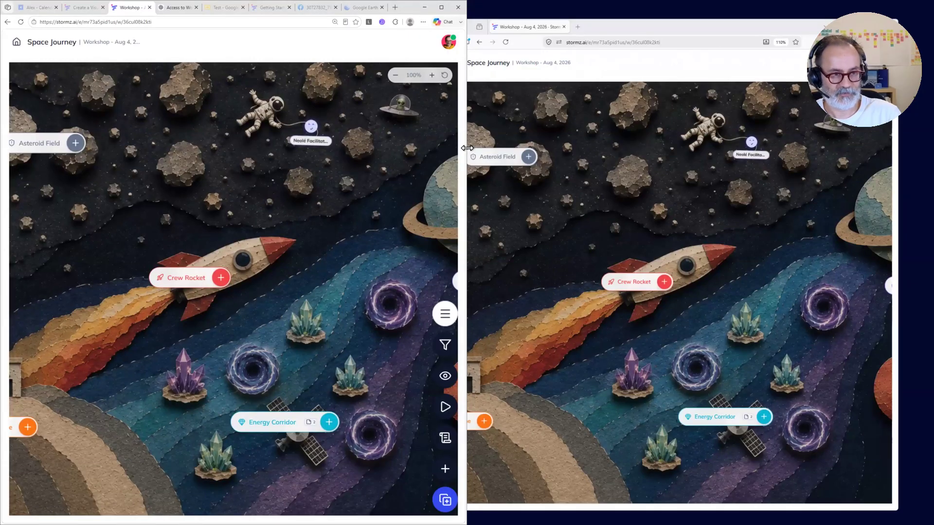
{"action": "left_click_drag", "start_coordinate": [467, 148], "coordinate": [414, 148]}
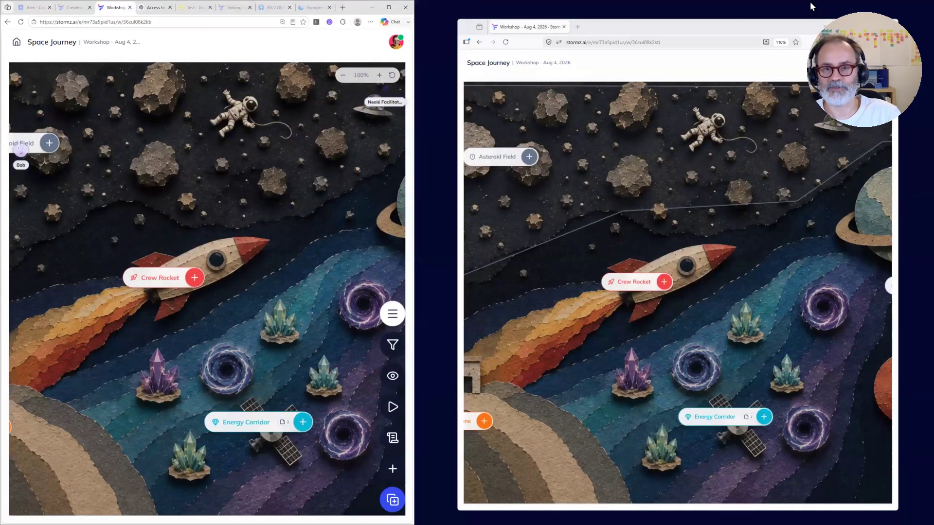